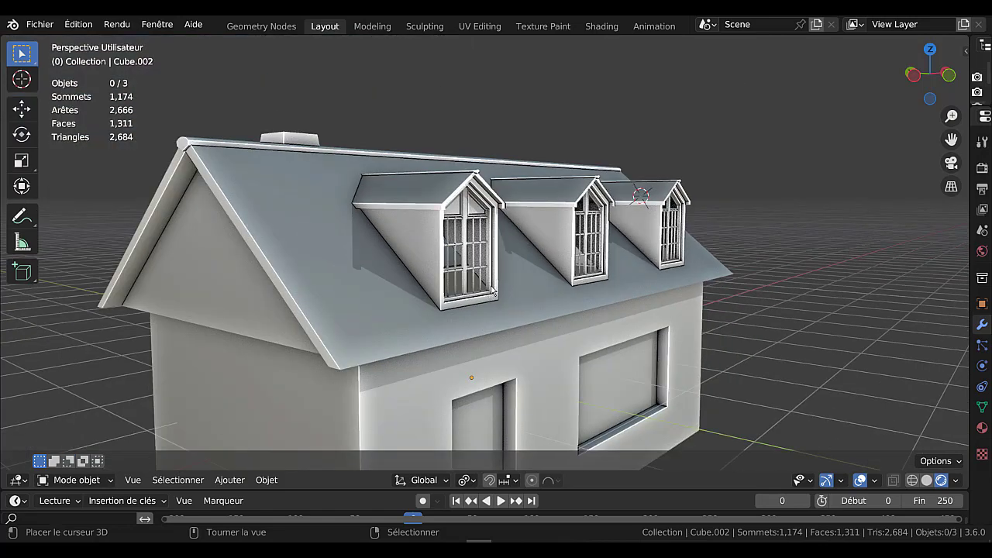
# Step: Examine the finished house model's roof and its three dormer windows from several angles
pyautogui.click(363, 263)
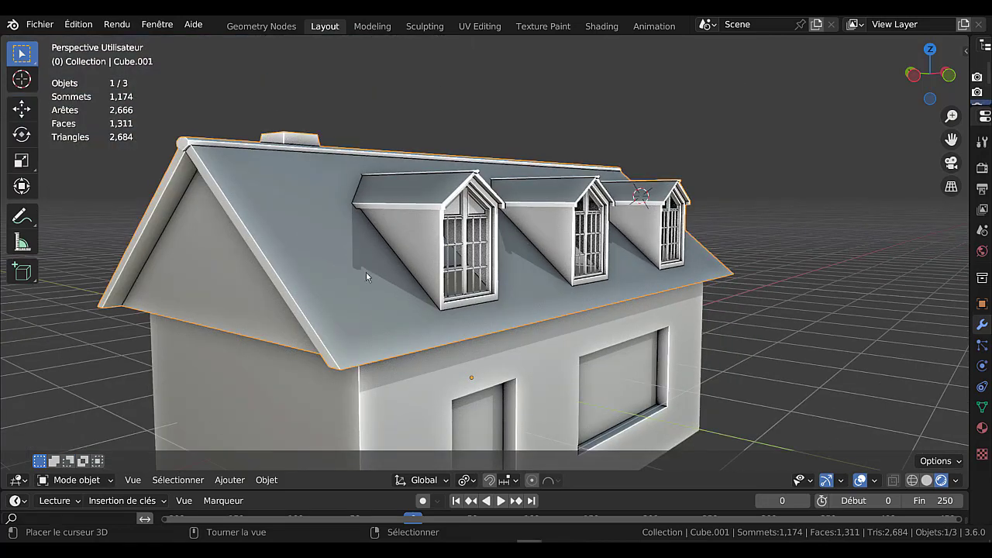
pyautogui.press('Tab')
pyautogui.moveTo(541, 269)
pyautogui.mouseDown(button='middle')
pyautogui.moveTo(326, 302)
pyautogui.moveTo(526, 273)
pyautogui.mouseUp(button='middle')
pyautogui.press('Tab')
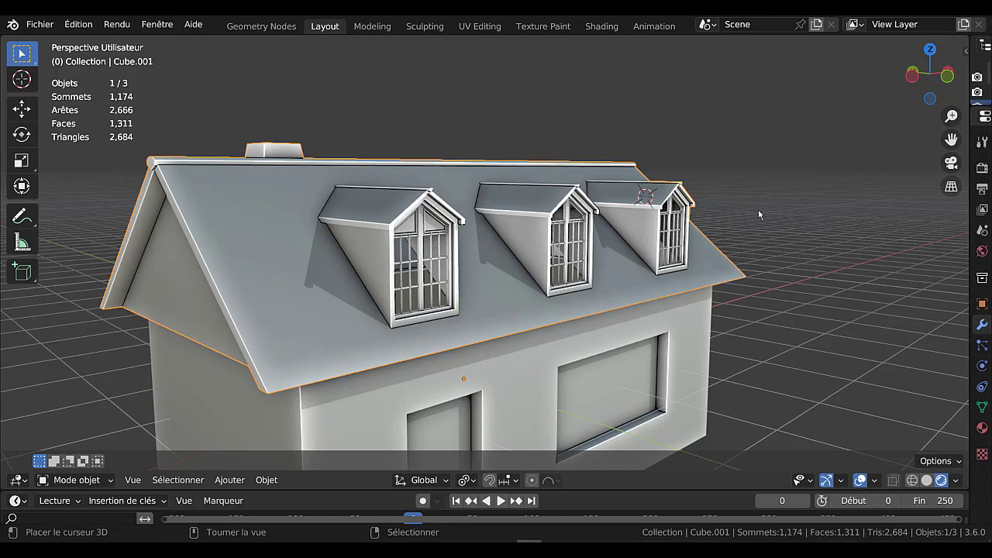
pyautogui.moveTo(759, 206)
pyautogui.mouseDown(button='middle')
pyautogui.moveTo(828, 166)
pyautogui.moveTo(772, 221)
pyautogui.mouseUp(button='middle')
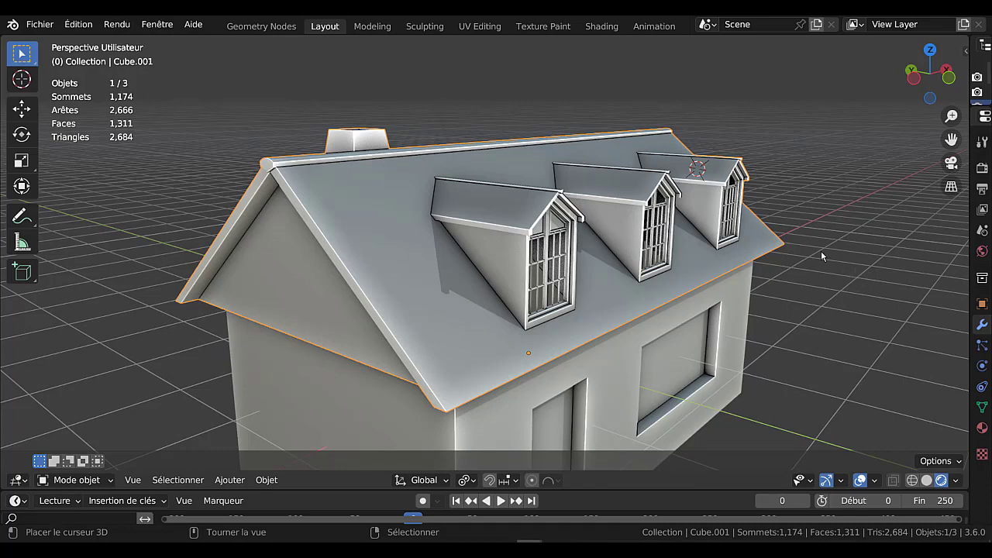
pyautogui.moveTo(821, 251); pyautogui.dragTo(792, 262, button='middle')
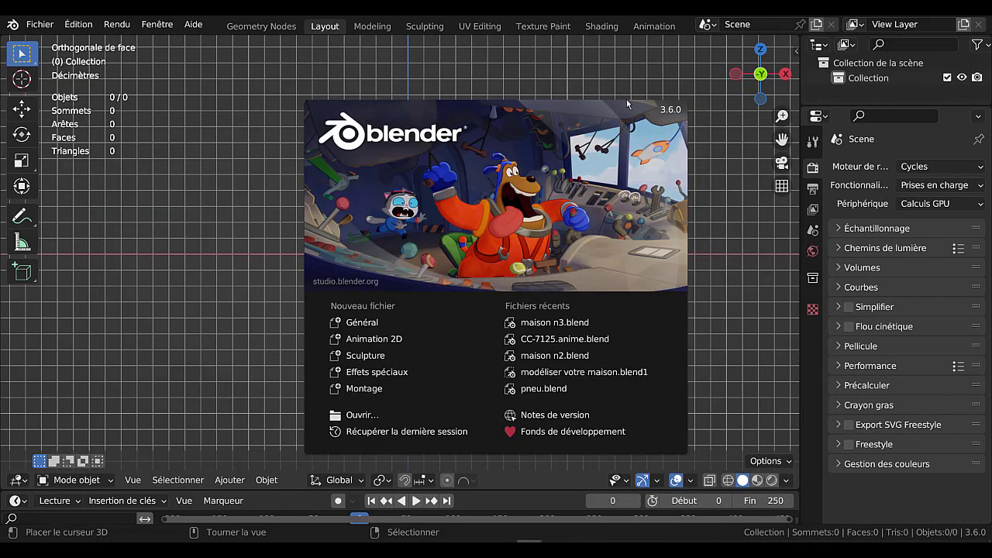
# Step: Dismiss the splash screen and add a plane mesh at the world origin
pyautogui.click(158, 228)
pyautogui.moveTo(441, 296); pyautogui.dragTo(453, 349, button='middle')
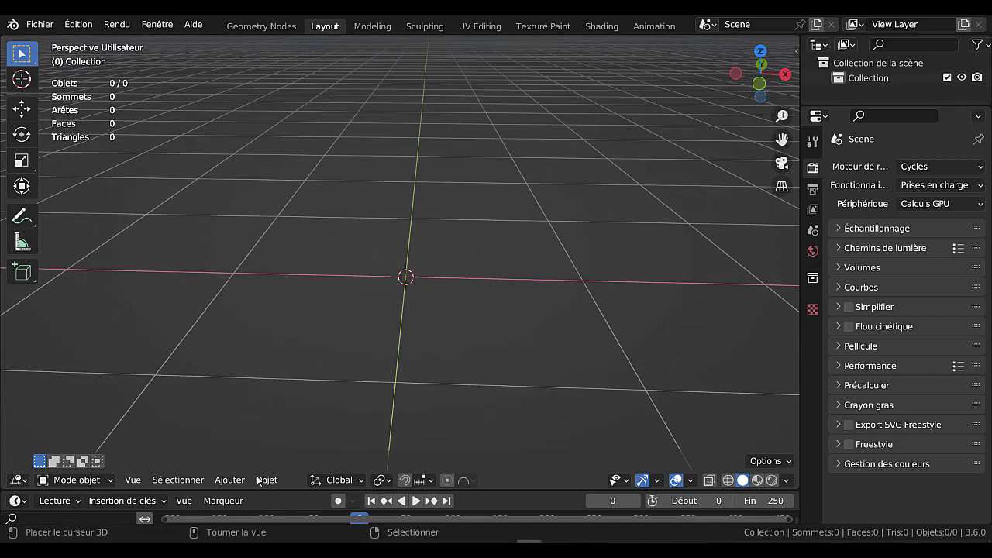
pyautogui.click(229, 481)
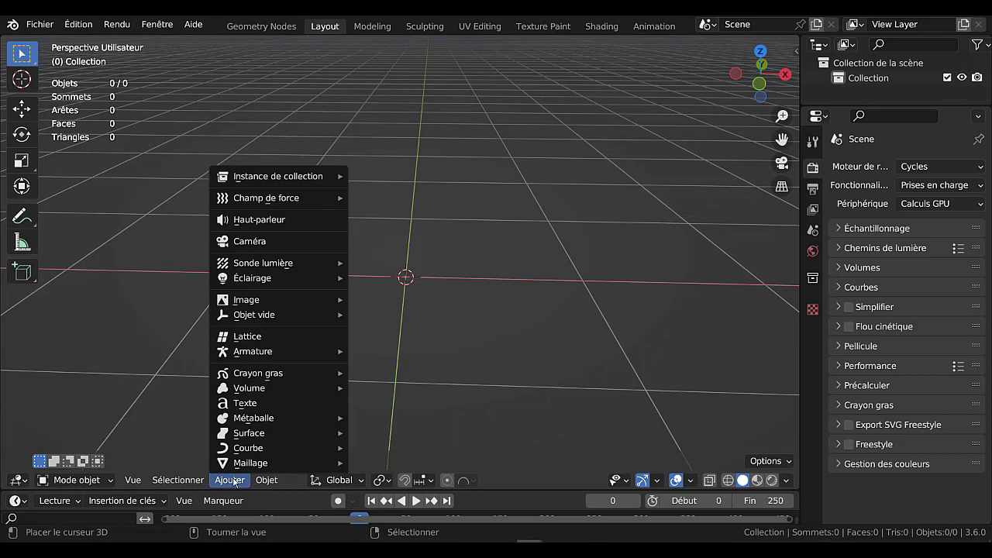
pyautogui.moveTo(248, 465)
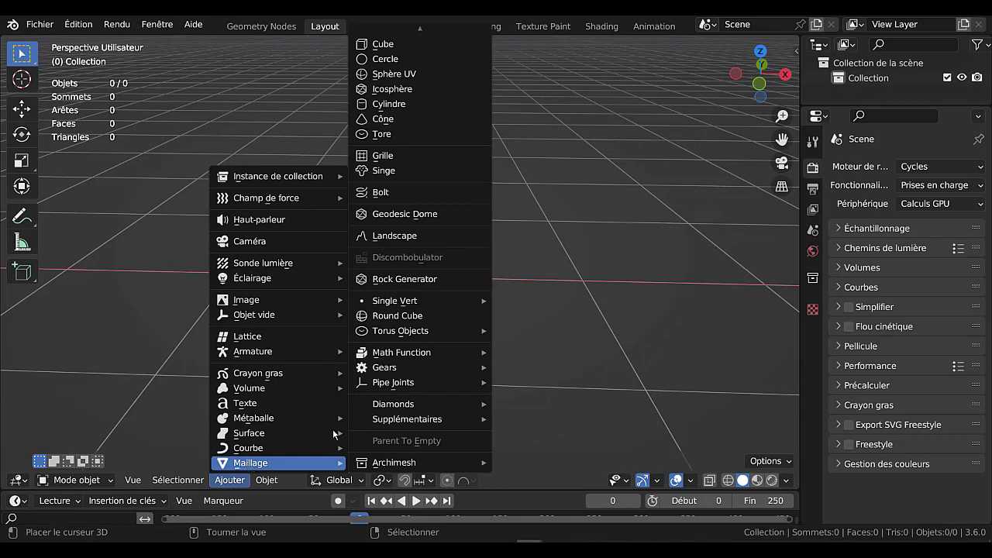
pyautogui.click(417, 35)
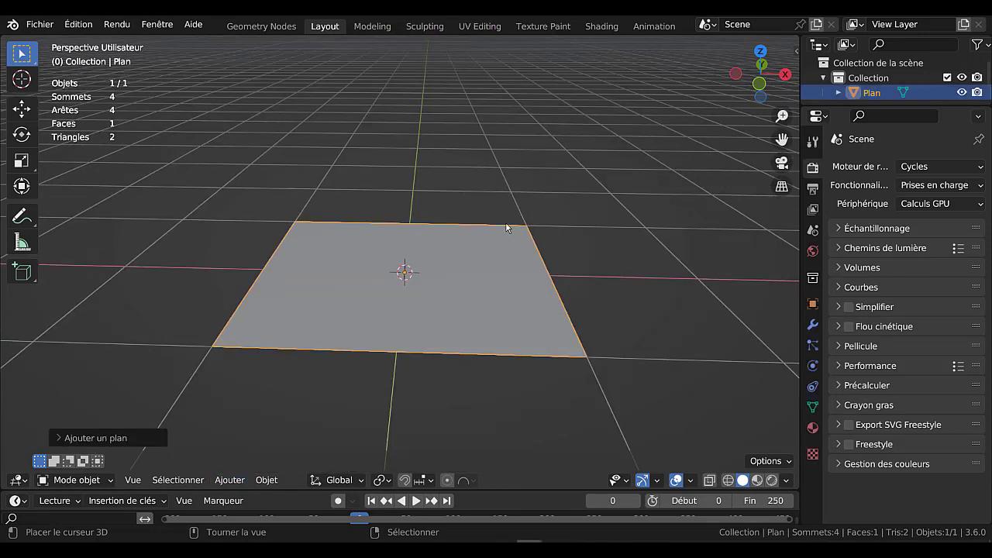
# Step: Stretch the plane along the X axis in Edit Mode to about 2.2 times its length
pyautogui.scroll(-2, 506, 223)
pyautogui.press('Tab')
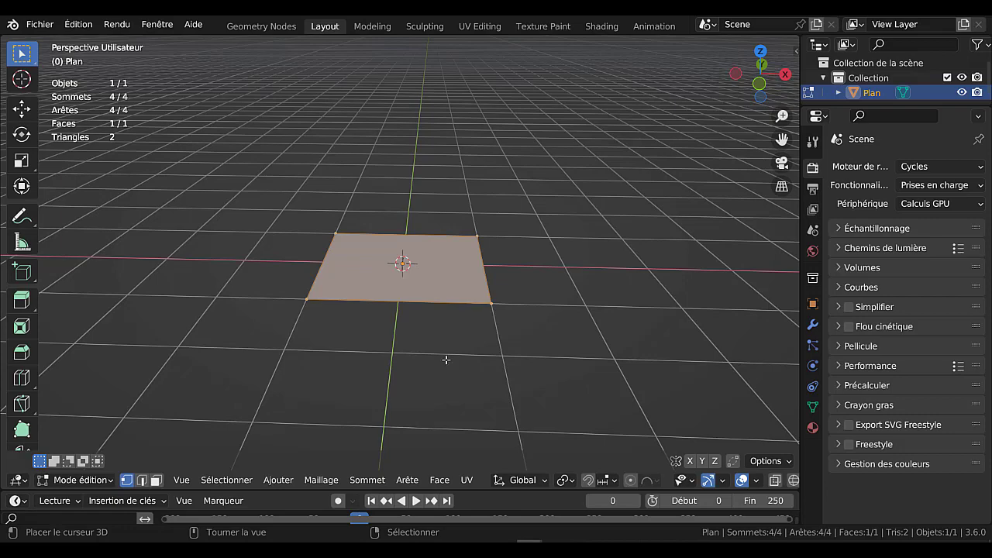
pyautogui.press('s')
pyautogui.press('x')
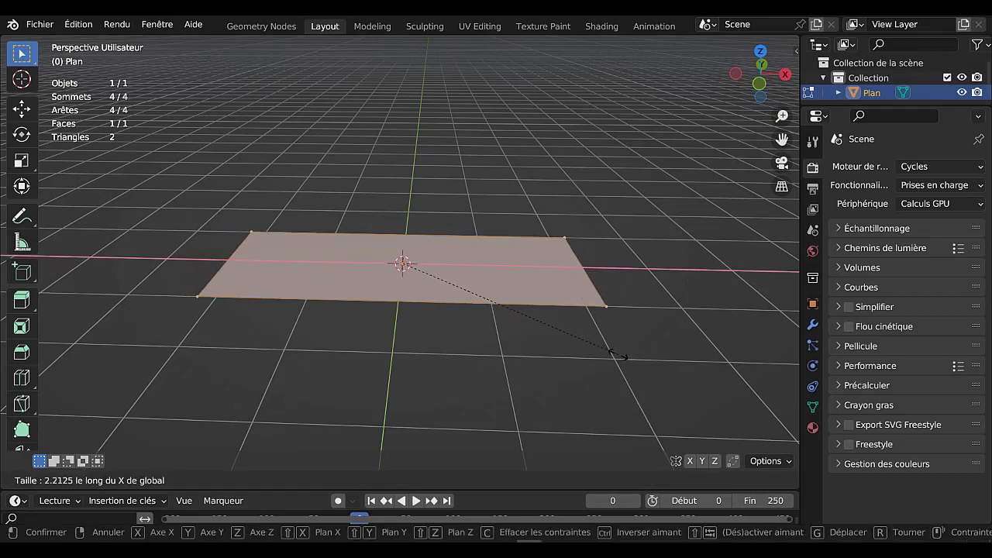
pyautogui.click(627, 354)
# Step: Add one centred lengthwise loop cut to the plane and raise it along Z to form the roof ridge
pyautogui.moveTo(627, 354); pyautogui.dragTo(557, 317, button='middle')
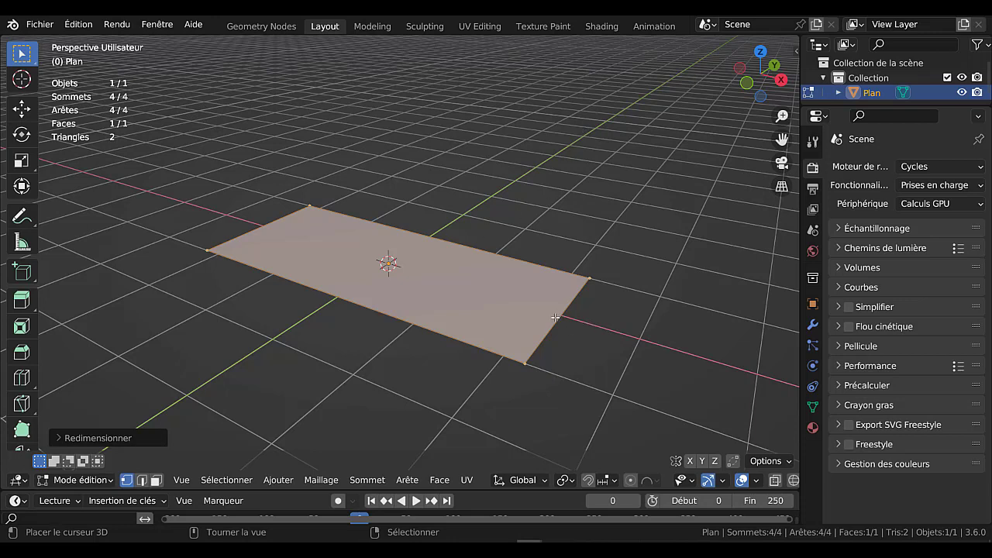
pyautogui.moveTo(536, 302); pyautogui.dragTo(532, 298, button='middle')
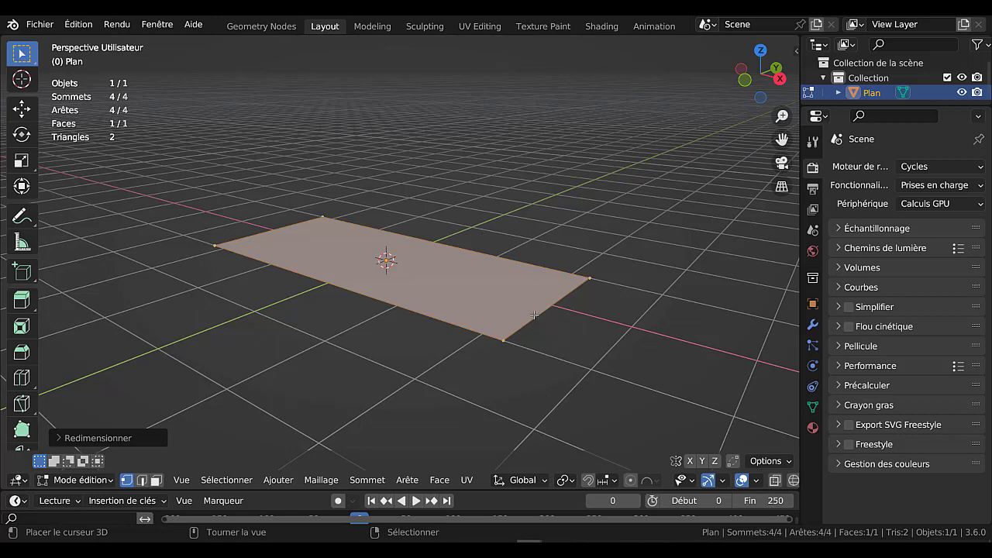
pyautogui.hotkey('ctrl', 'r')
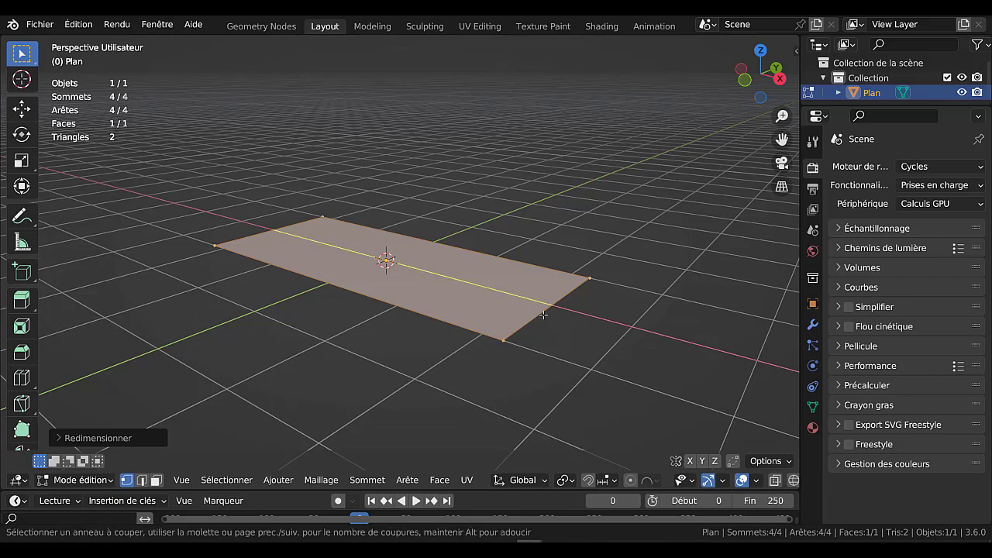
pyautogui.click(543, 314)
pyautogui.rightClick(572, 344)
pyautogui.moveTo(573, 343); pyautogui.dragTo(525, 379, button='middle')
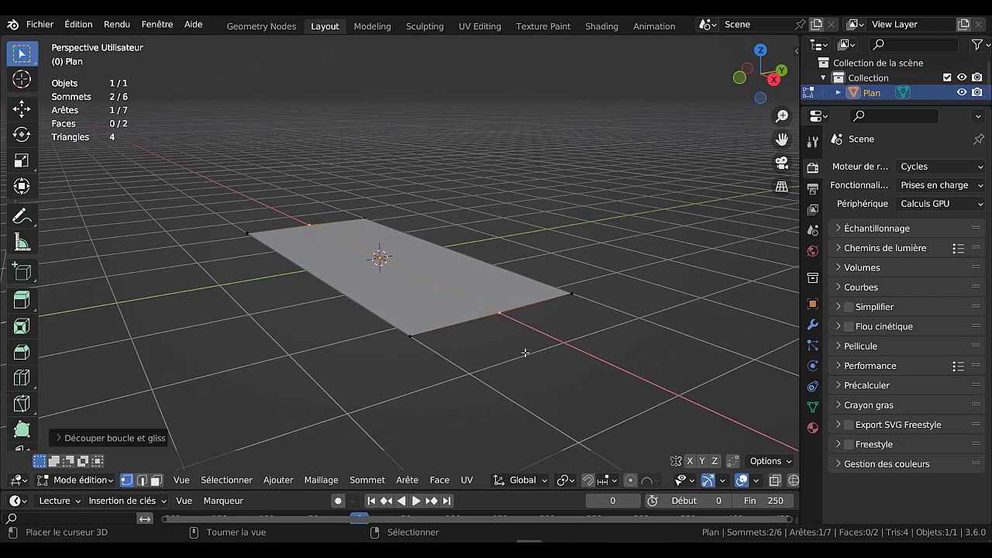
pyautogui.press('g')
pyautogui.press('z')
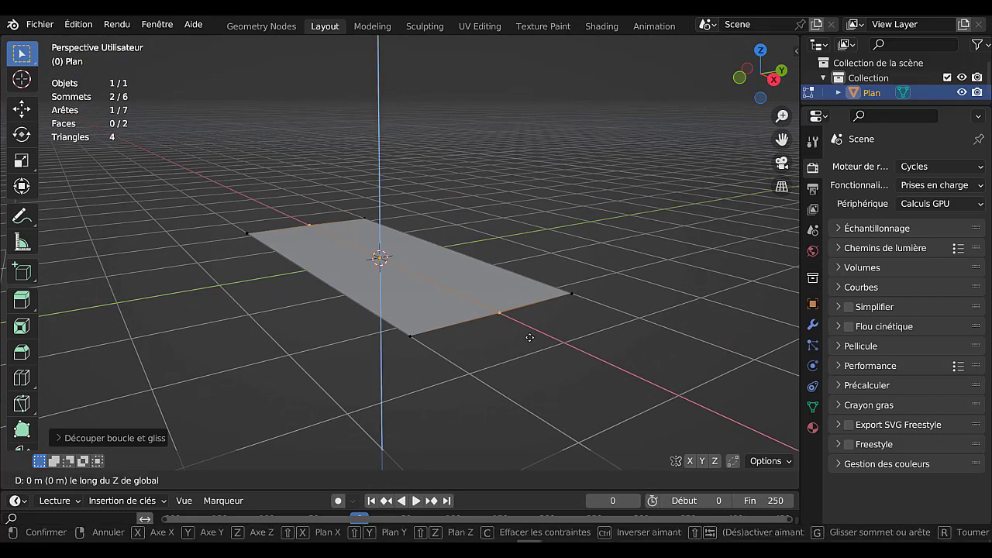
pyautogui.click(525, 273)
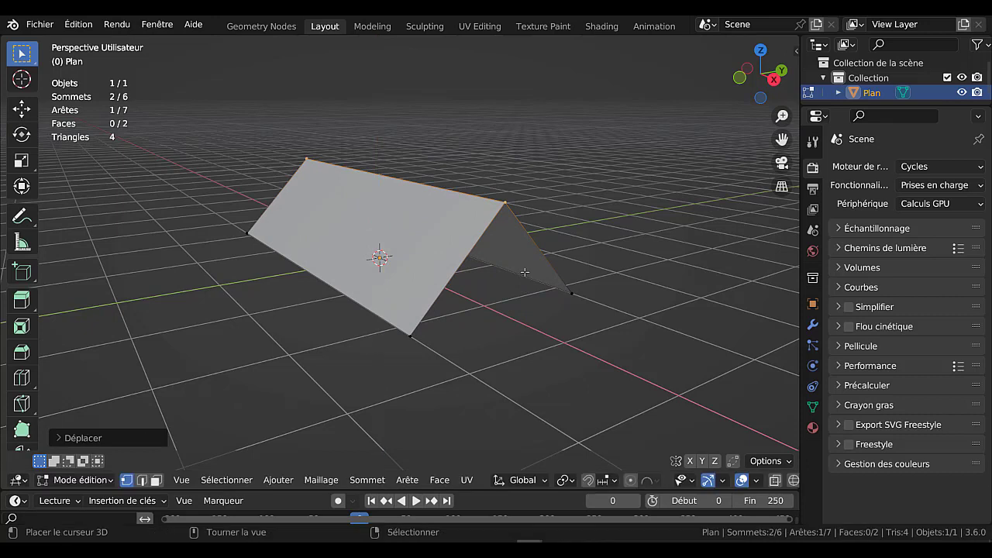
# Step: Fill the two open triangular gable ends of the roof with faces, using their sloping edges
pyautogui.press('2')
pyautogui.click(643, 285)
pyautogui.click(532, 245)
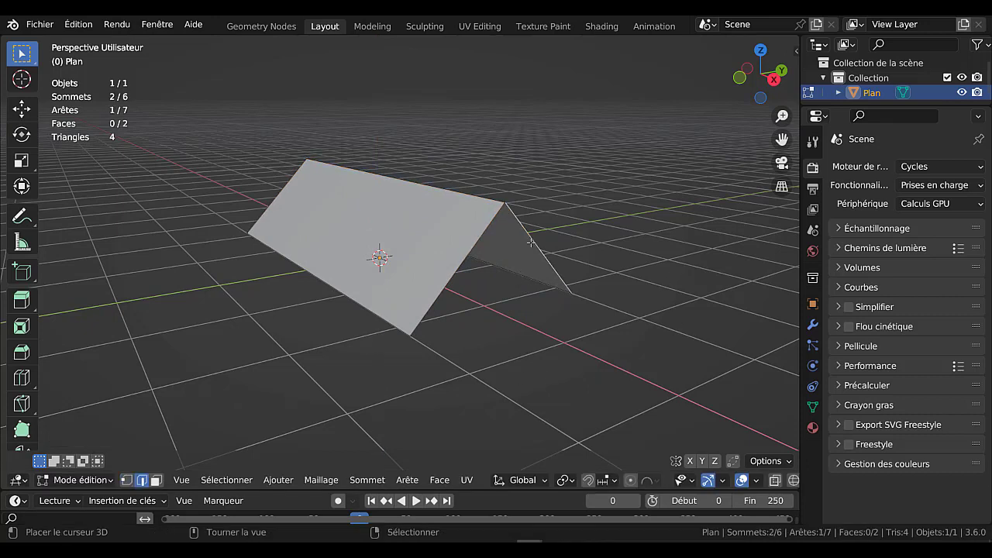
pyautogui.keyDown('shift'); pyautogui.click(473, 252); pyautogui.keyUp('shift')
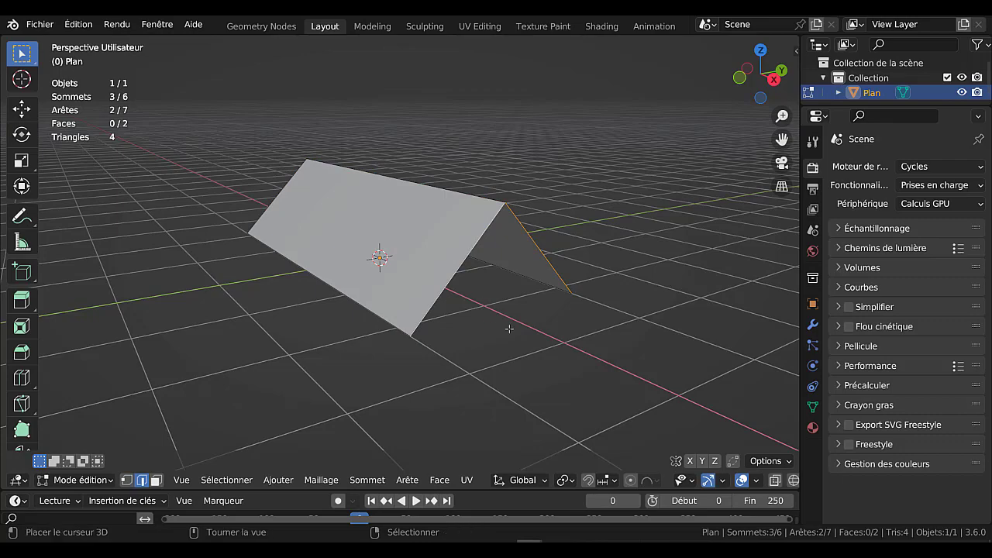
pyautogui.press('f')
pyautogui.moveTo(299, 338); pyautogui.dragTo(409, 305, button='middle')
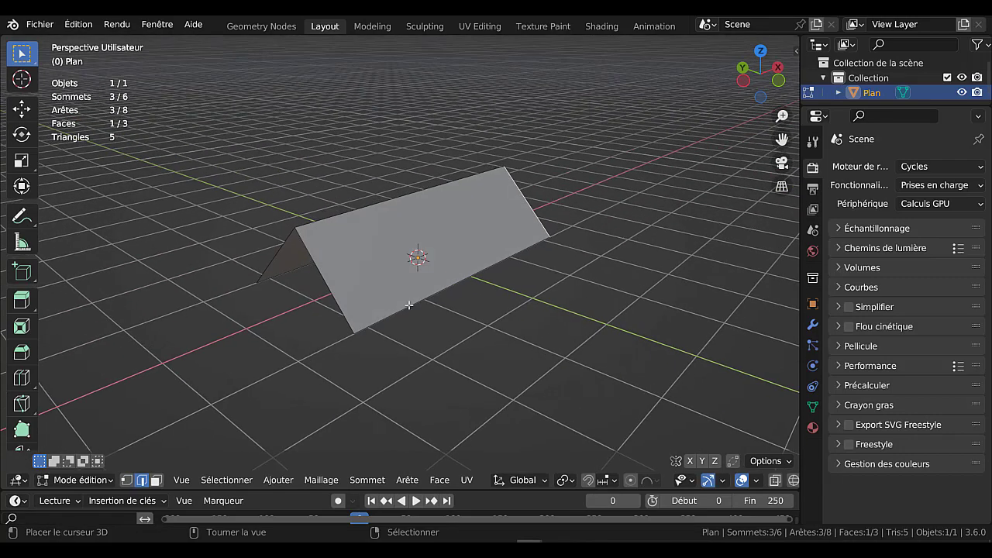
pyautogui.click(335, 274)
pyautogui.keyDown('shift'); pyautogui.click(254, 247); pyautogui.keyUp('shift')
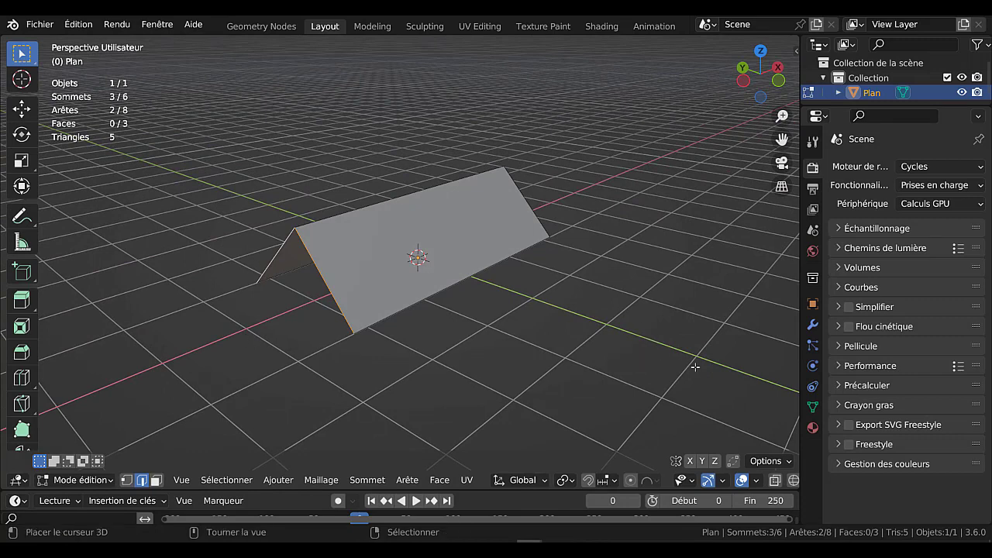
pyautogui.press('f')
# Step: Close the underside of the roof with a face between its two long lower edges and return to Object Mode
pyautogui.click(606, 359)
pyautogui.moveTo(606, 359); pyautogui.dragTo(465, 225, button='middle')
pyautogui.rightClick(452, 210)
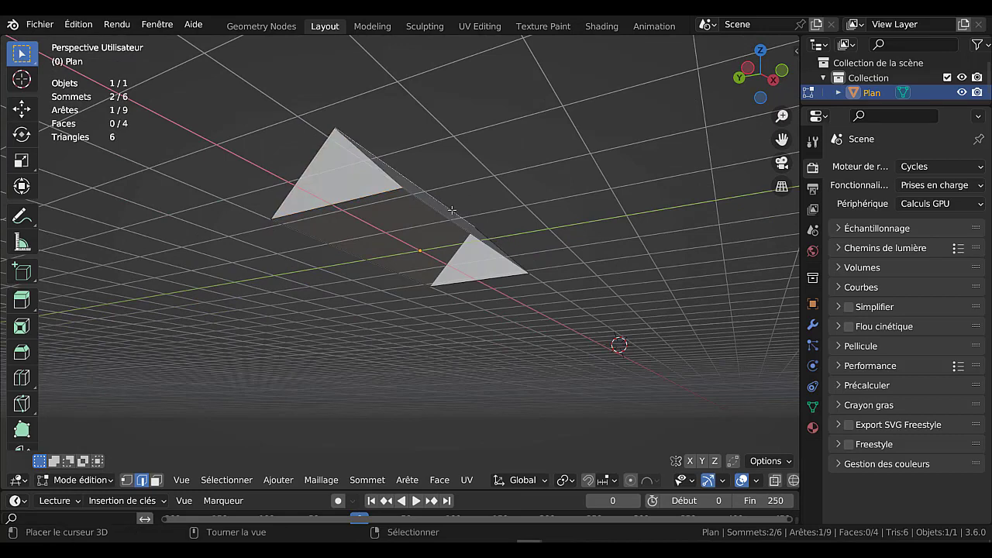
pyautogui.keyDown('shift'); pyautogui.click(319, 243); pyautogui.keyUp('shift')
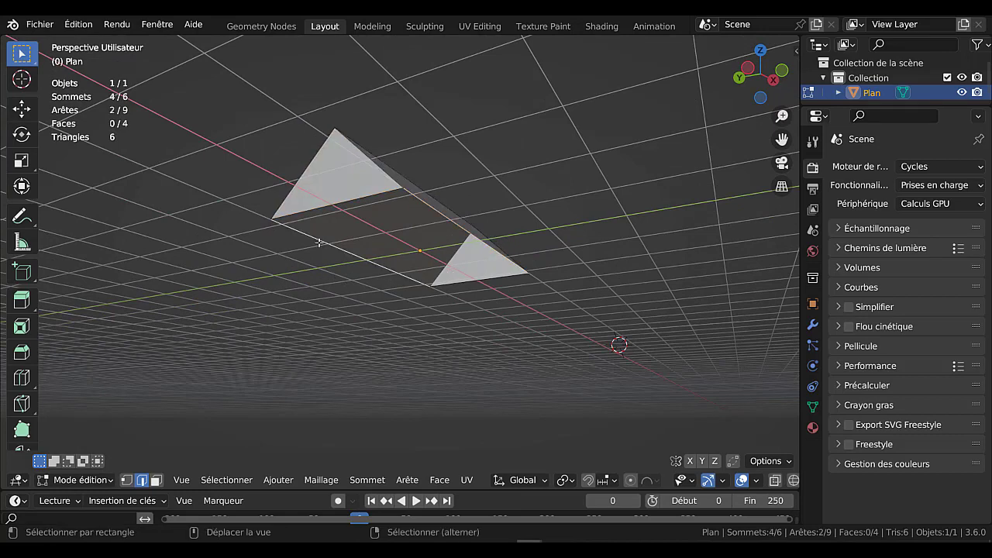
pyautogui.moveTo(403, 308); pyautogui.dragTo(537, 266, button='middle')
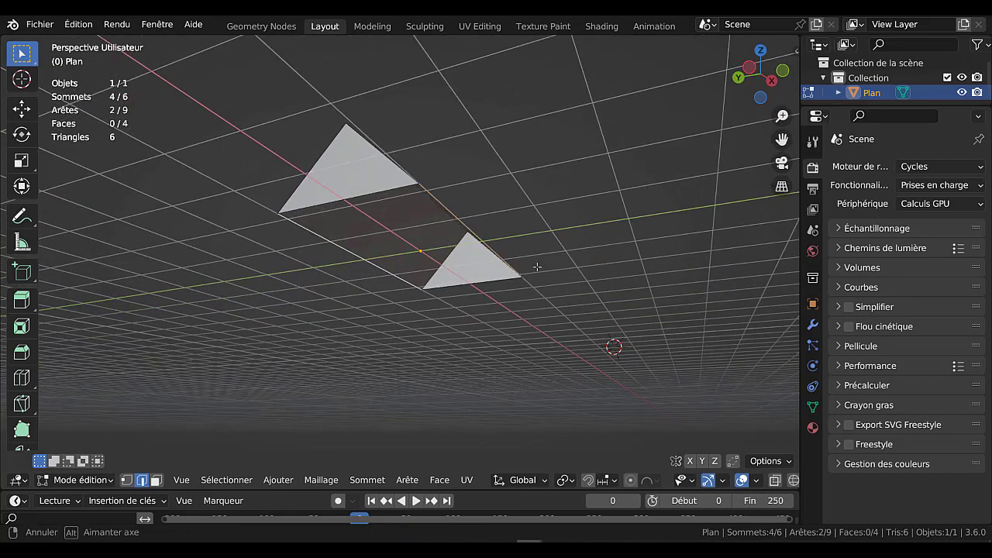
pyautogui.press('f')
pyautogui.moveTo(583, 343); pyautogui.dragTo(596, 351, button='middle')
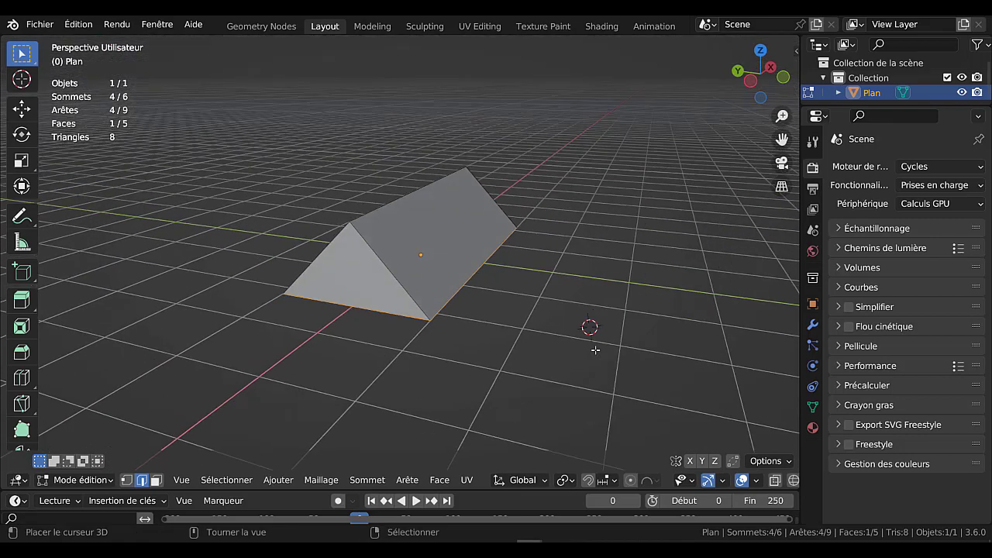
pyautogui.press('Tab')
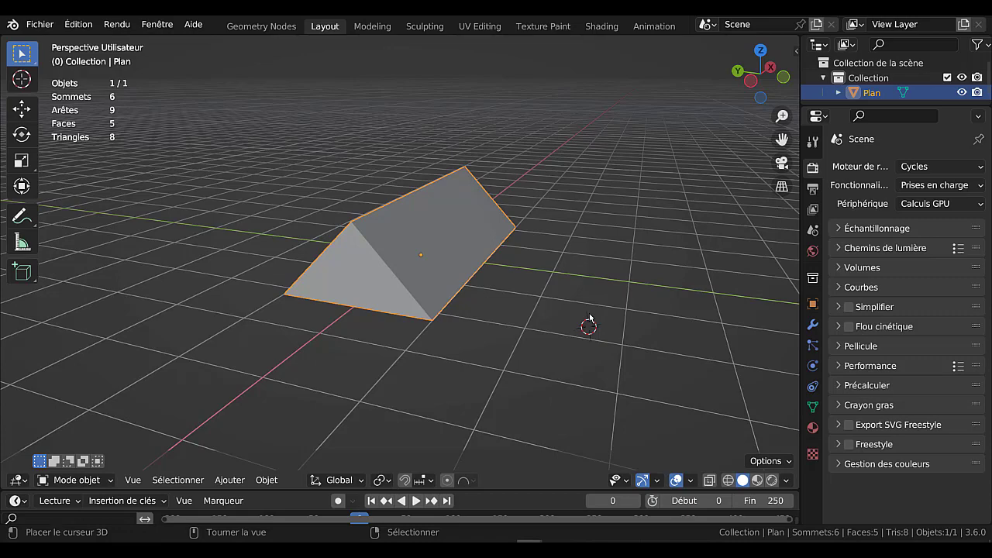
# Step: Place the 3D cursor on the roof's front slope near its left end in top view and add a cube there
pyautogui.press('KP_7')
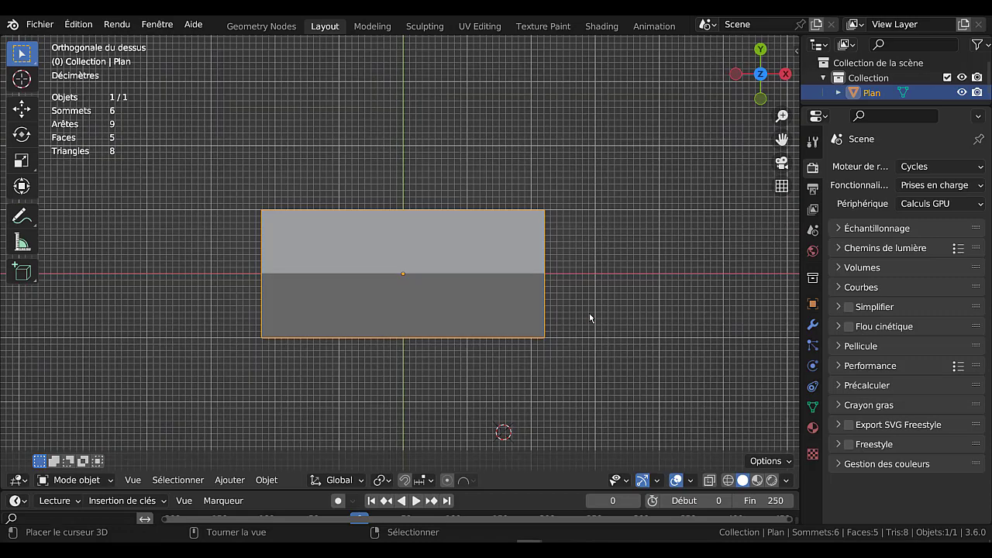
pyautogui.keyDown('shift'); pyautogui.moveTo(465, 369); pyautogui.dragTo(519, 338, button='middle'); pyautogui.keyUp('shift')
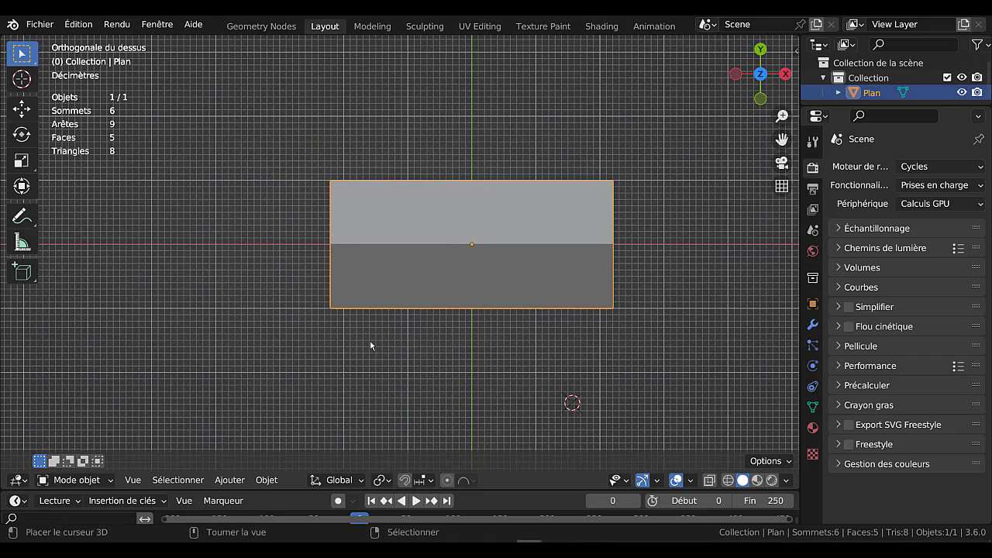
pyautogui.click(381, 271)
pyautogui.click(229, 479)
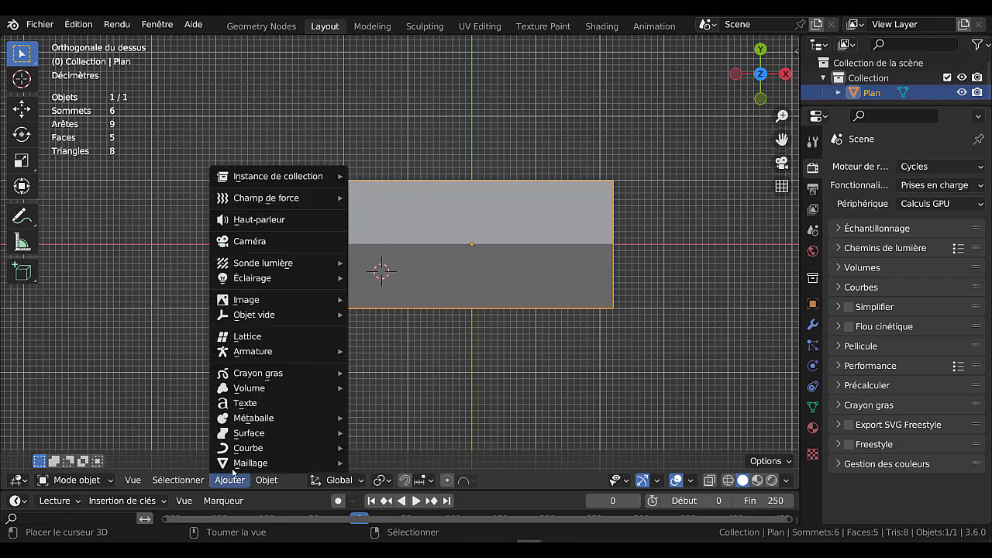
pyautogui.click(411, 44)
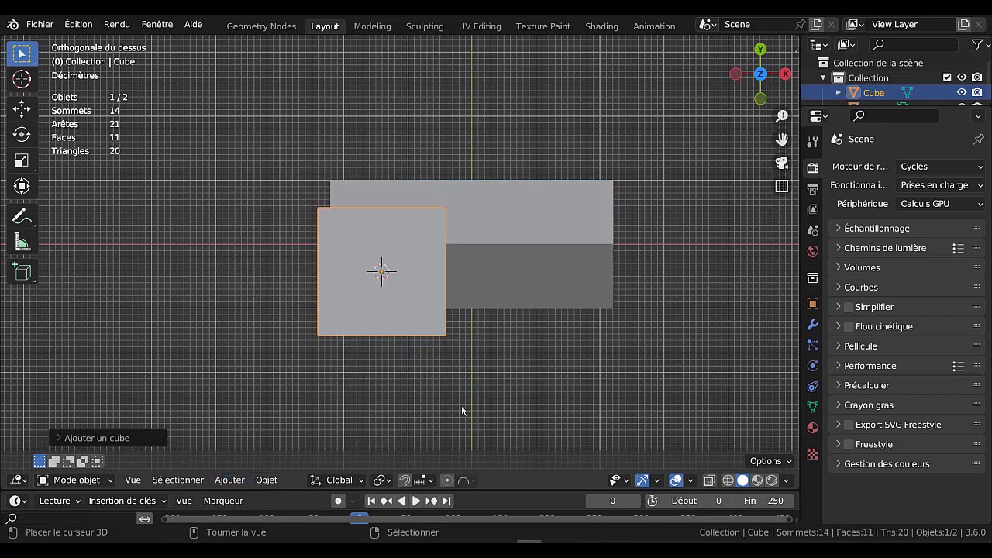
# Step: Scale the cube's mesh down uniformly in Edit Mode to about 0.3 of its size
pyautogui.moveTo(448, 338); pyautogui.dragTo(529, 300, button='middle')
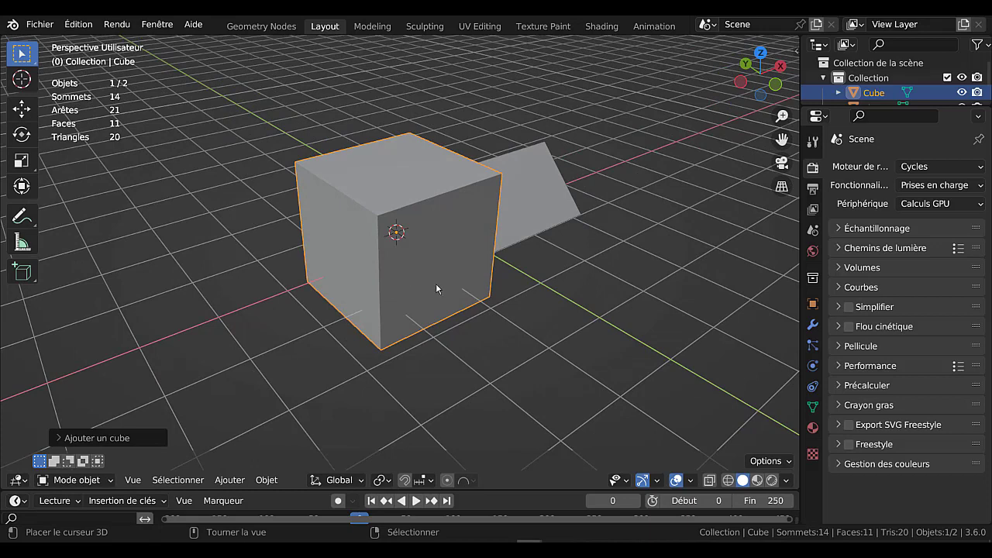
pyautogui.press('Tab')
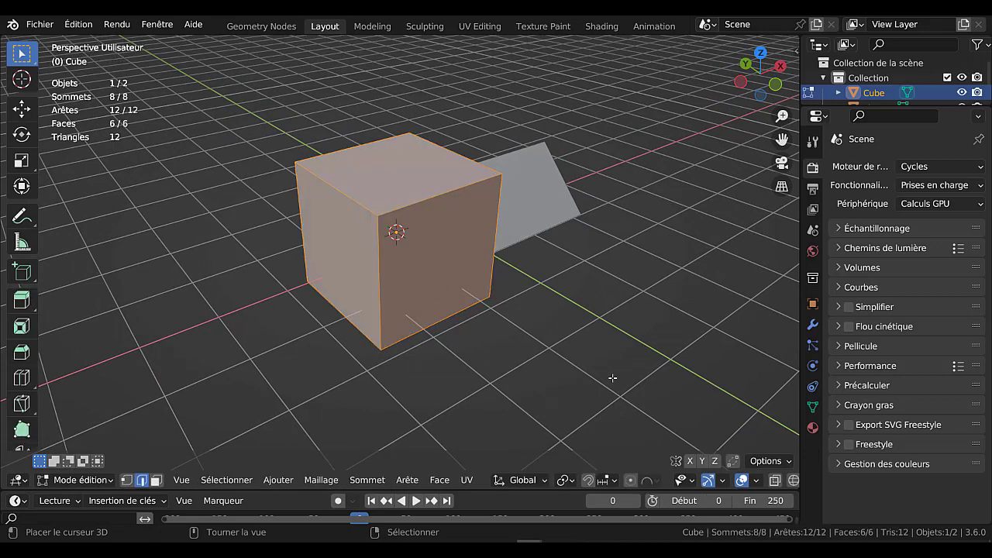
pyautogui.press('s')
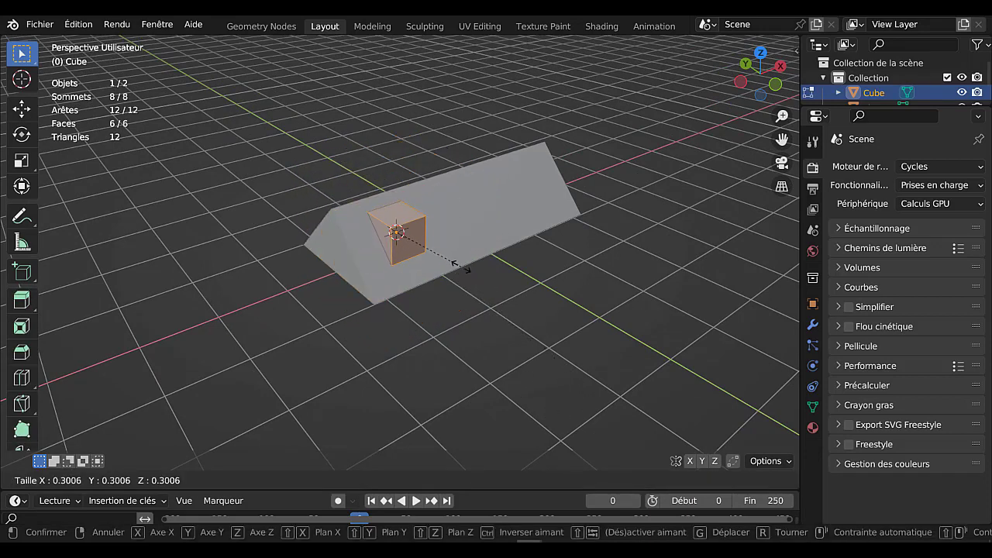
pyautogui.click(474, 275)
# Step: Lower the cube's mesh slightly along Z so it sits deeper in the roof slope
pyautogui.moveTo(525, 280); pyautogui.dragTo(573, 275, button='middle')
pyautogui.scroll(2, 491, 312)
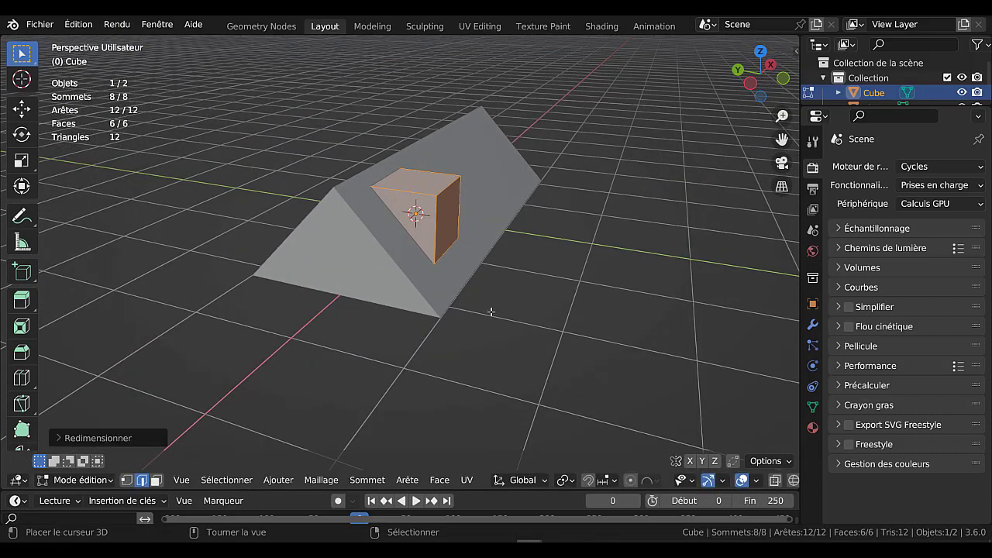
pyautogui.moveTo(454, 343); pyautogui.dragTo(481, 295, button='middle')
pyautogui.press('g')
pyautogui.press('z')
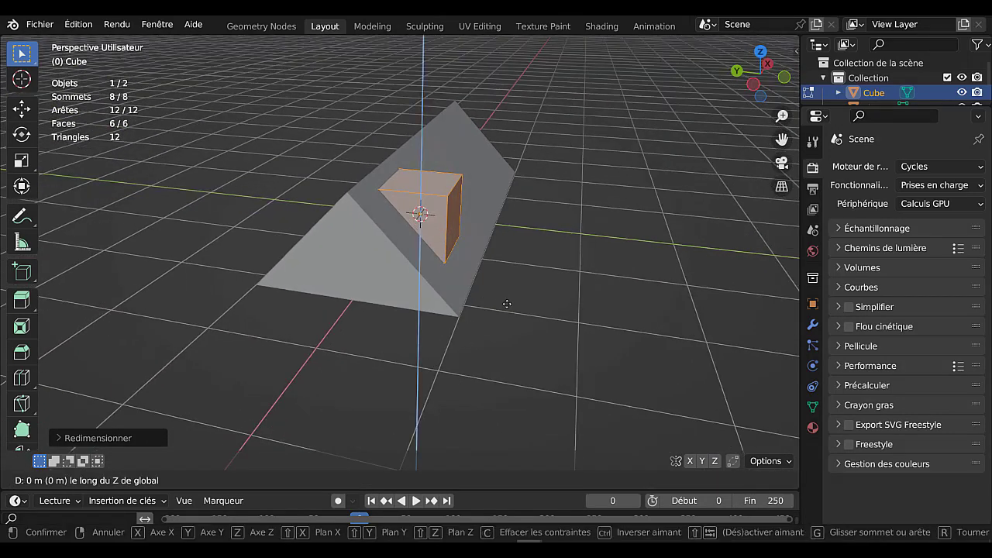
pyautogui.click(511, 310)
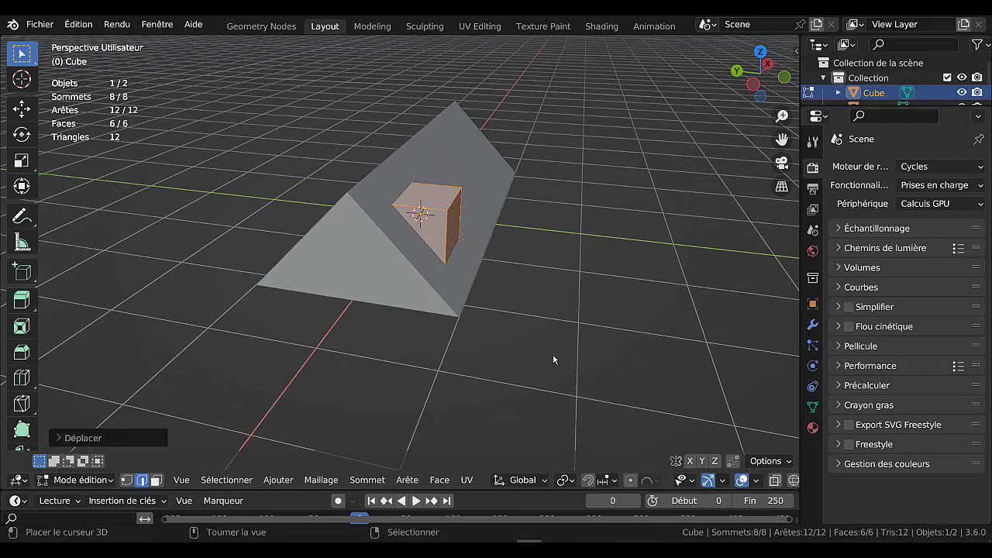
# Step: Move the dormer cube's whole mesh about 0.2 m along negative Y, towards the roof's lower front edge, in Edit Mode
pyautogui.press('Tab')
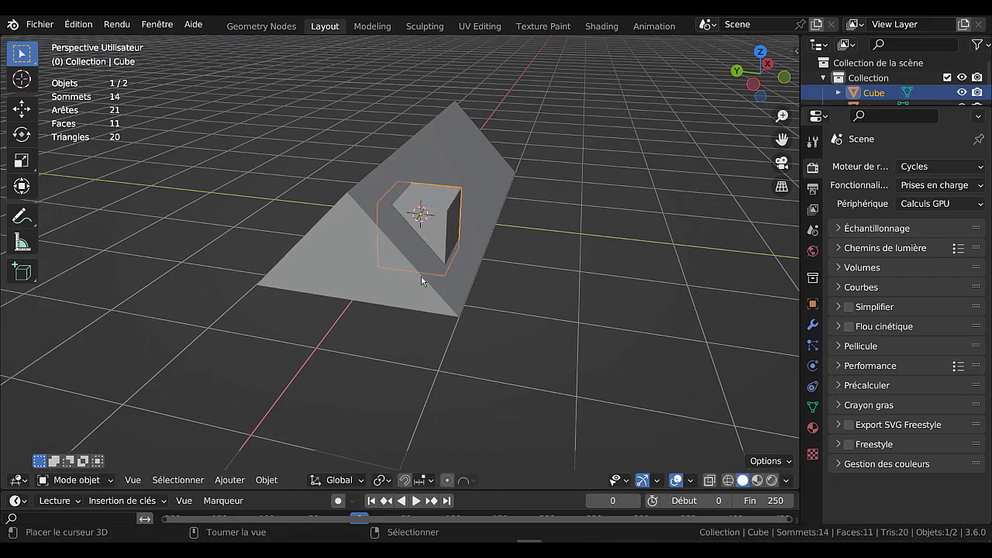
pyautogui.scroll(2, 413, 277)
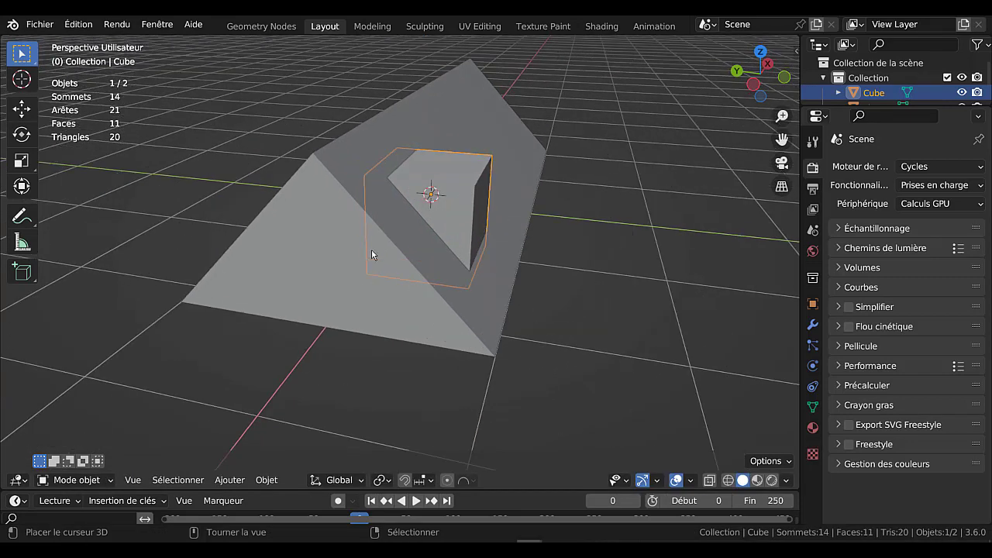
pyautogui.press('Tab')
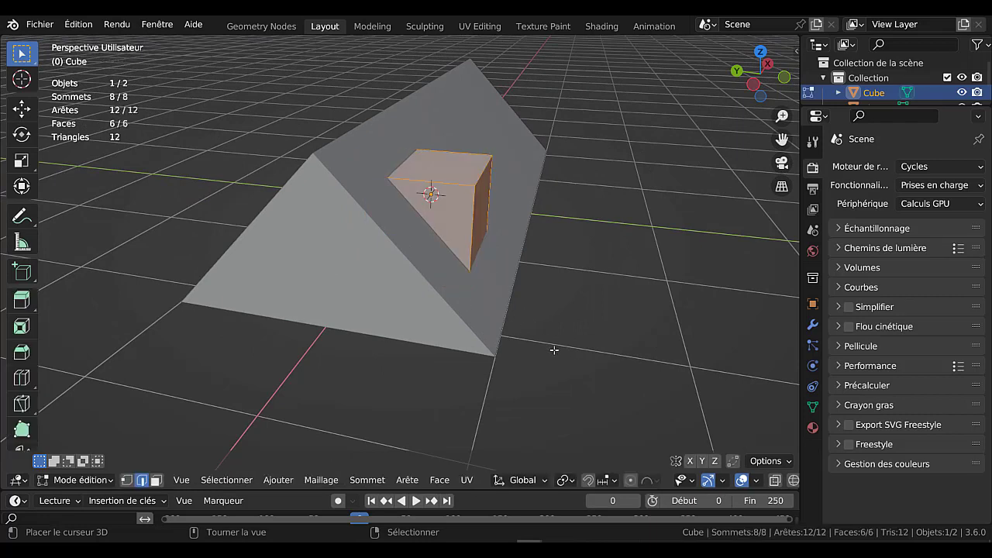
pyautogui.press('g')
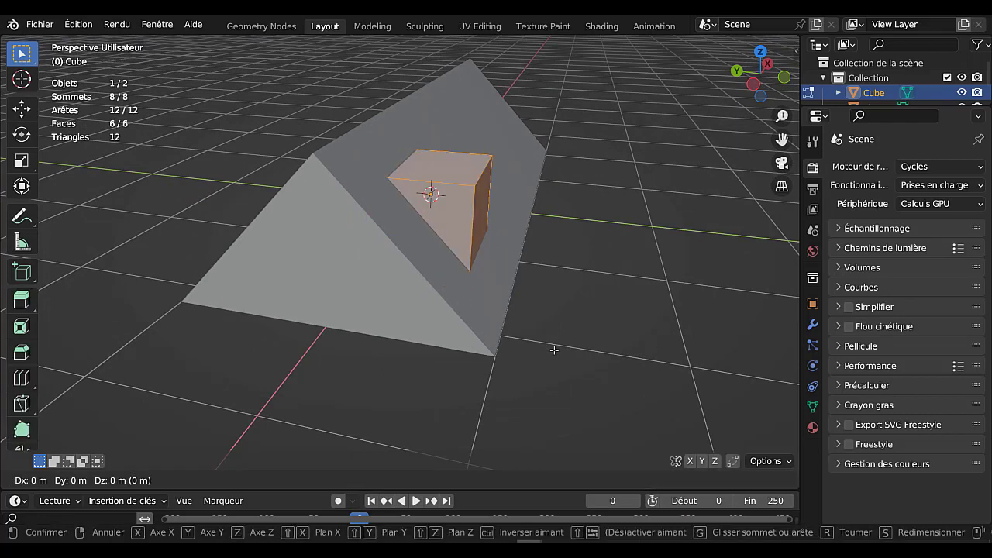
pyautogui.press('y')
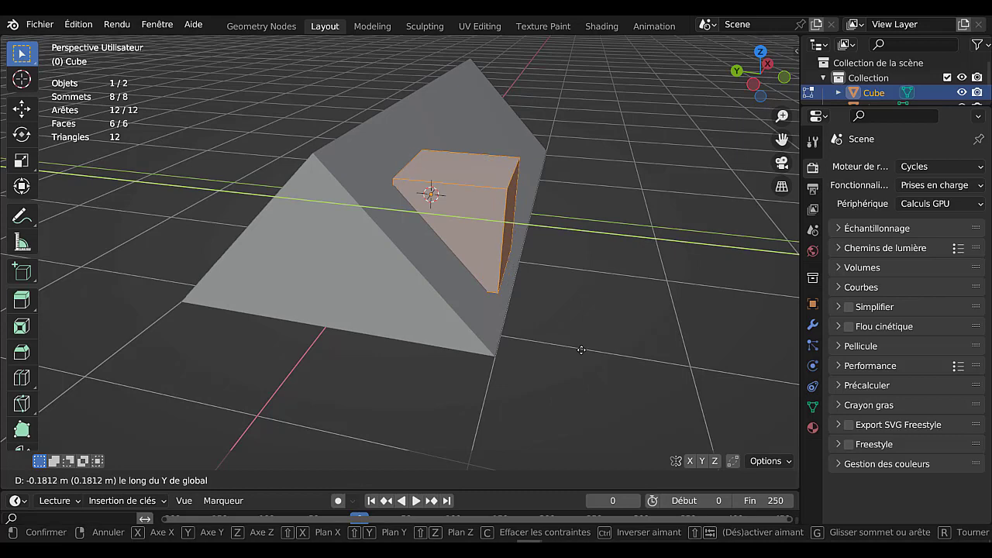
pyautogui.click(586, 352)
# Step: Lower the dormer cube's mesh about 0.05 m along Z and return to Object Mode
pyautogui.press('g')
pyautogui.press('z')
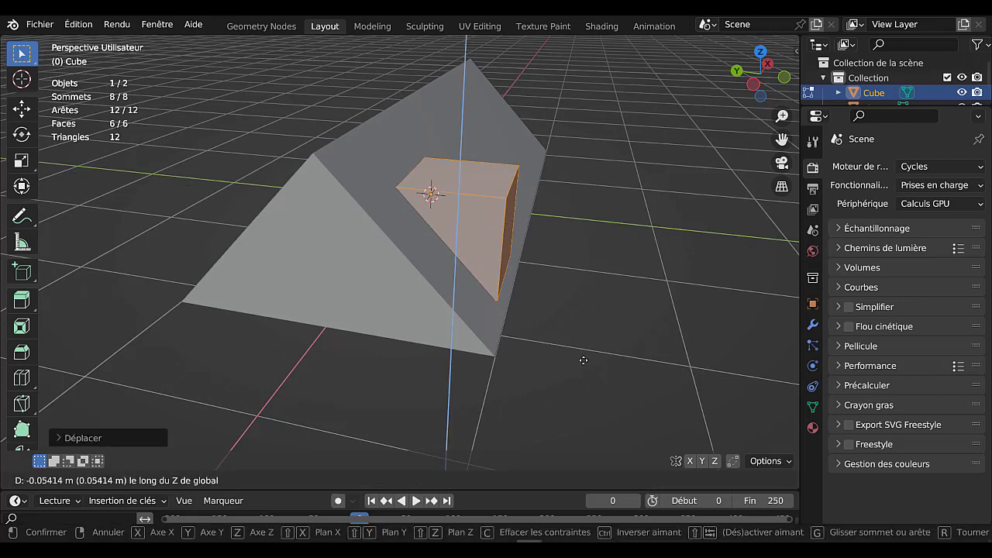
pyautogui.click(583, 361)
pyautogui.press('Tab')
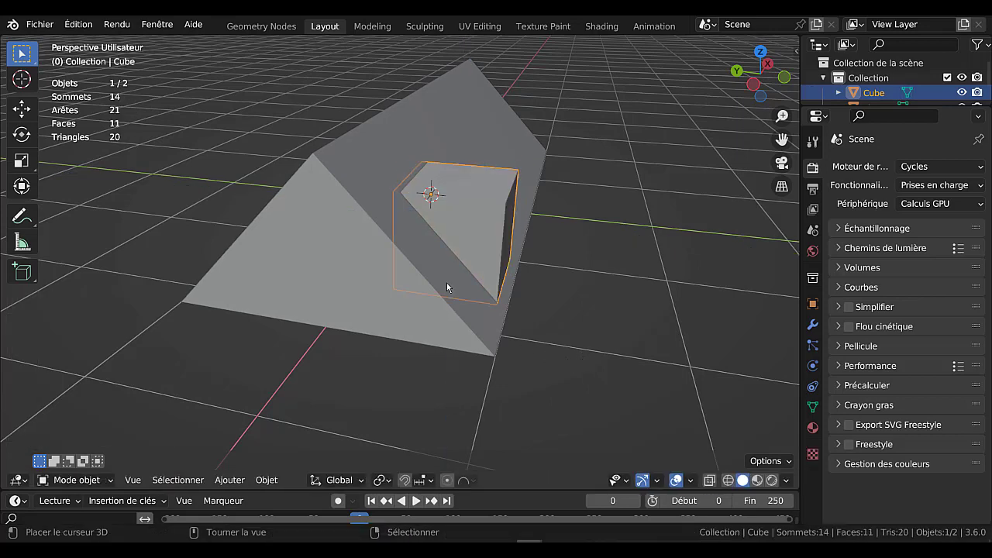
# Step: Examine from low angles and from below how the dormer cube's lower end sits in the roof
pyautogui.moveTo(446, 287); pyautogui.dragTo(413, 242, button='middle')
pyautogui.scroll(3, 417, 256)
pyautogui.press('Tab')
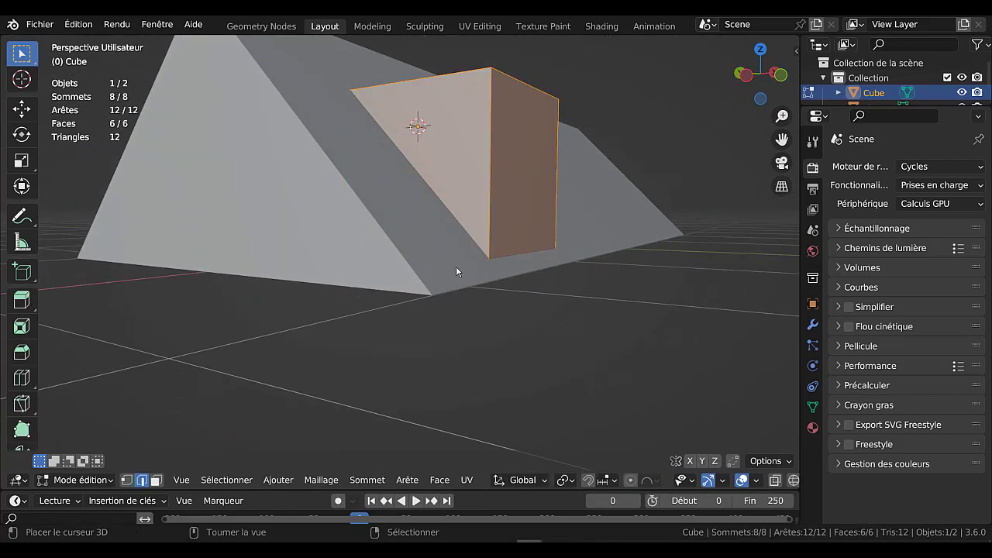
pyautogui.press('Tab')
pyautogui.moveTo(456, 271)
pyautogui.mouseDown(button='middle')
pyautogui.moveTo(471, 228)
pyautogui.moveTo(463, 272)
pyautogui.moveTo(457, 254)
pyautogui.mouseUp(button='middle')
pyautogui.press('Tab')
pyautogui.press('Tab')
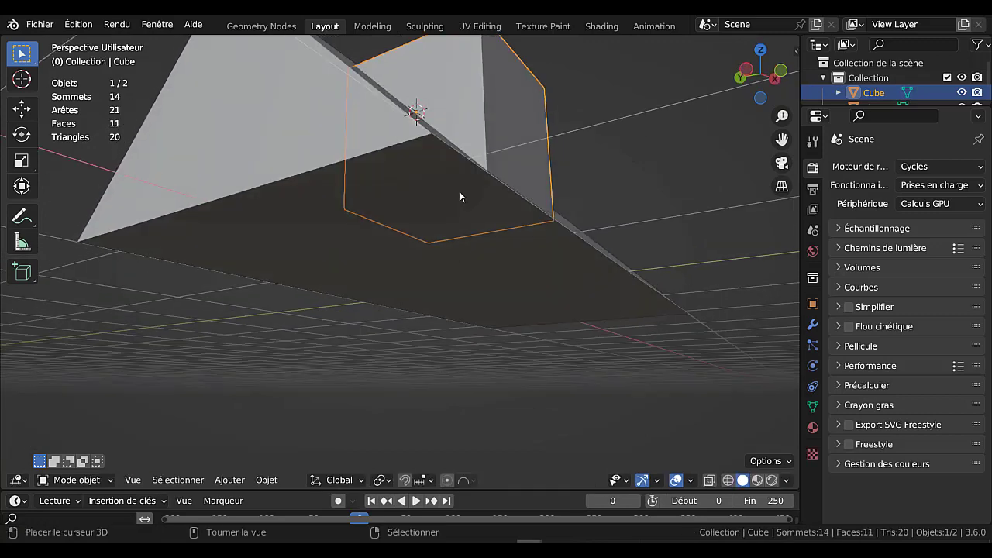
pyautogui.press('Tab')
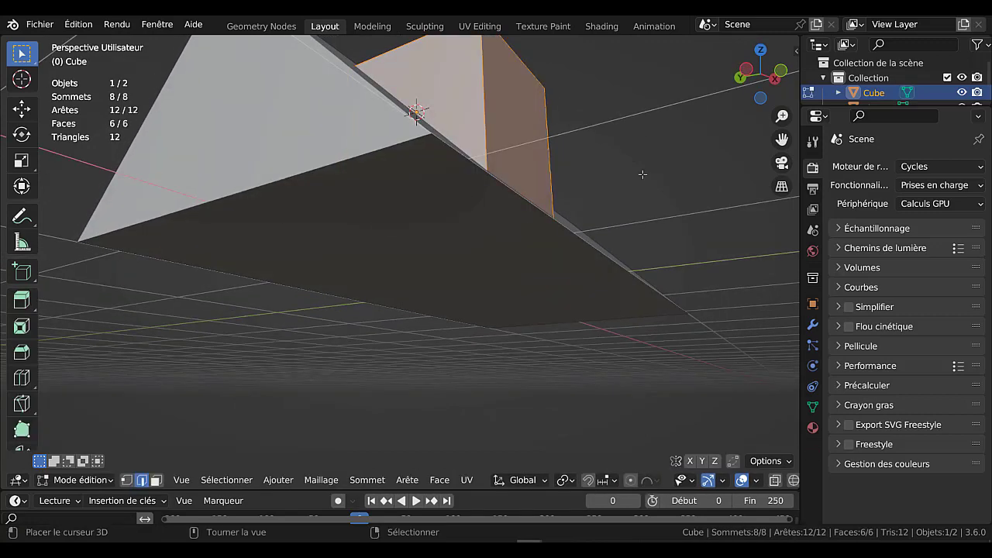
# Step: Isolate the dormer cube in local view to select its bottom face, and move that face slightly down along Z with the roof shown again
pyautogui.press('KP_Divide')
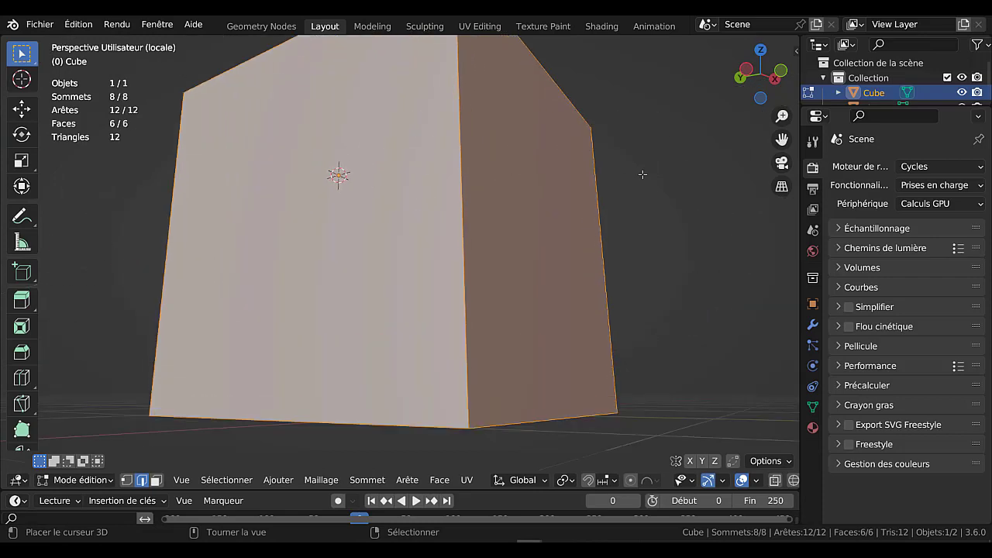
pyautogui.press('Tab')
pyautogui.press('Tab')
pyautogui.moveTo(544, 274); pyautogui.dragTo(505, 250, button='middle')
pyautogui.click(503, 253)
pyautogui.press('3')
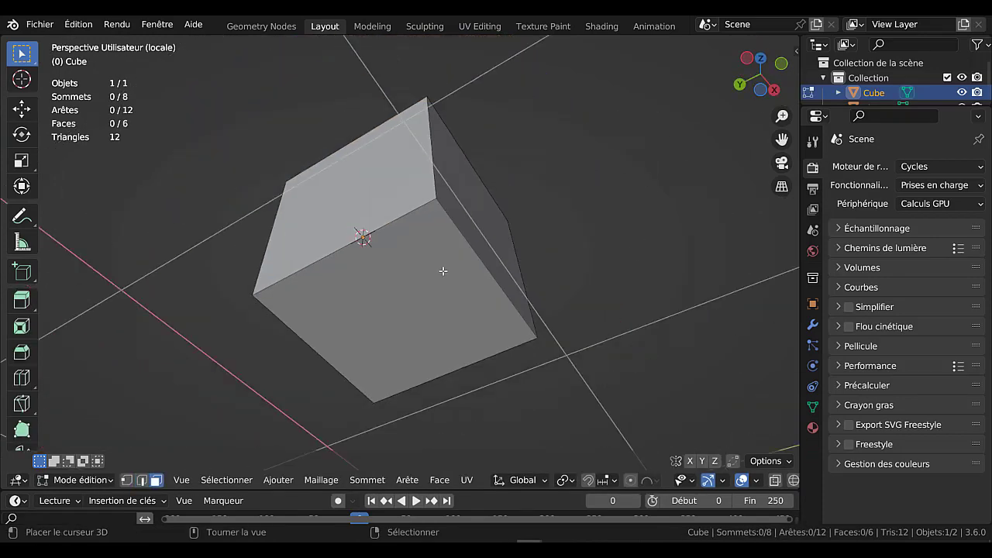
pyautogui.click(438, 268)
pyautogui.moveTo(438, 268); pyautogui.dragTo(564, 312, button='middle')
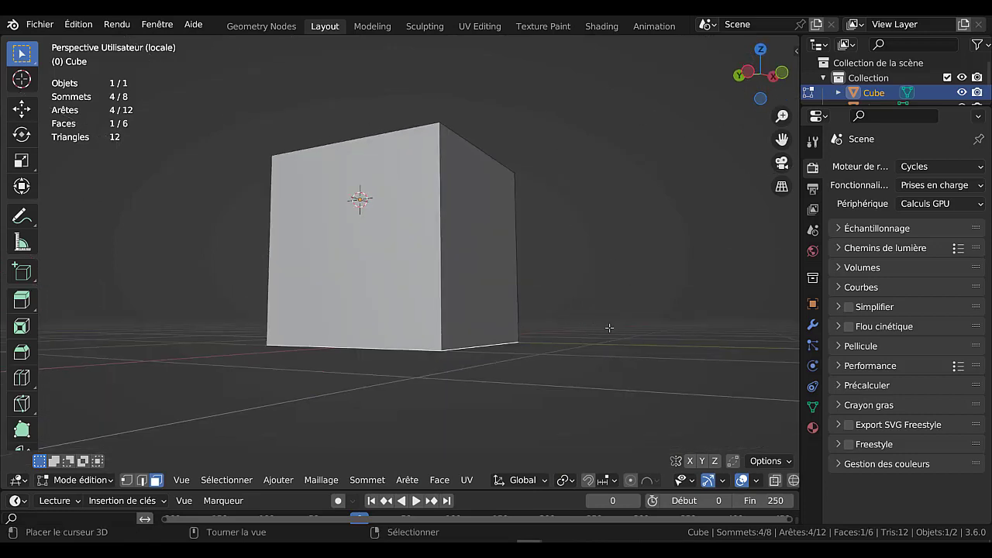
pyautogui.press('KP_Divide')
pyautogui.press('g')
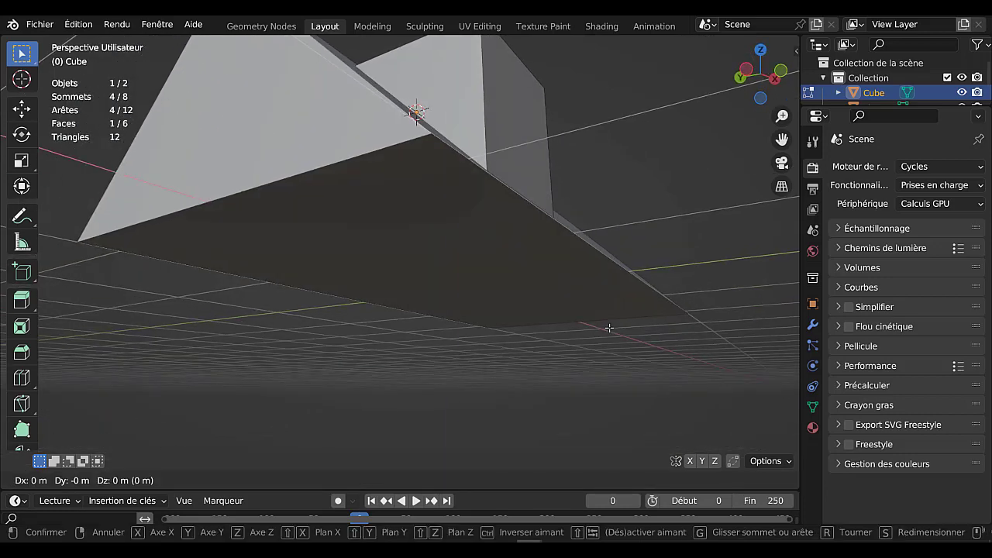
pyautogui.press('z')
pyautogui.click(606, 335)
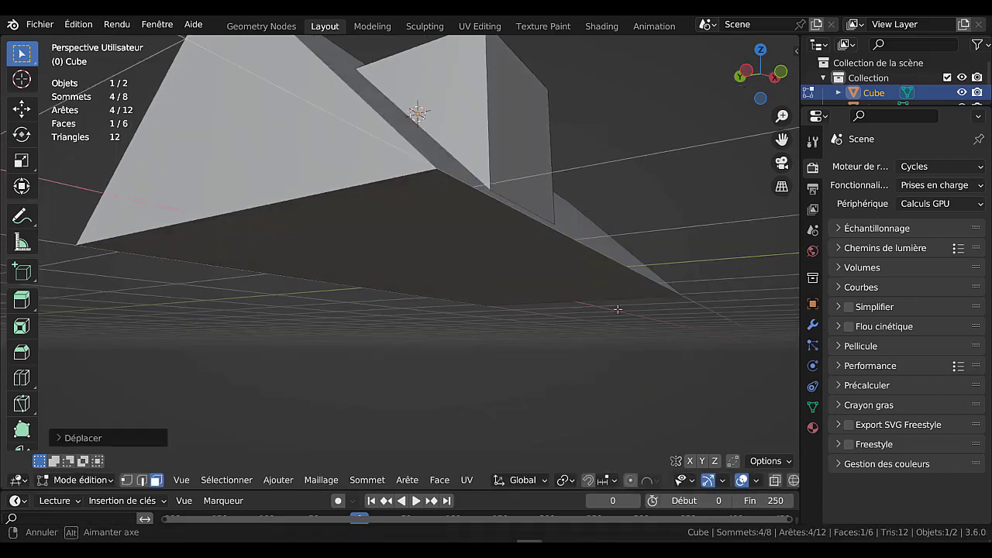
pyautogui.scroll(-3, 536, 268)
pyautogui.press('KP_Divide')
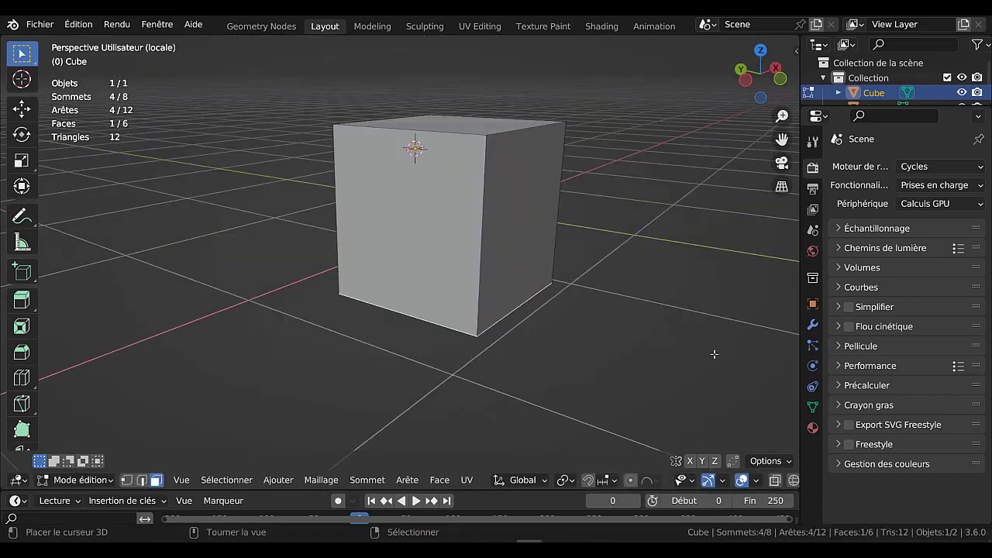
pyautogui.press('KP_Divide')
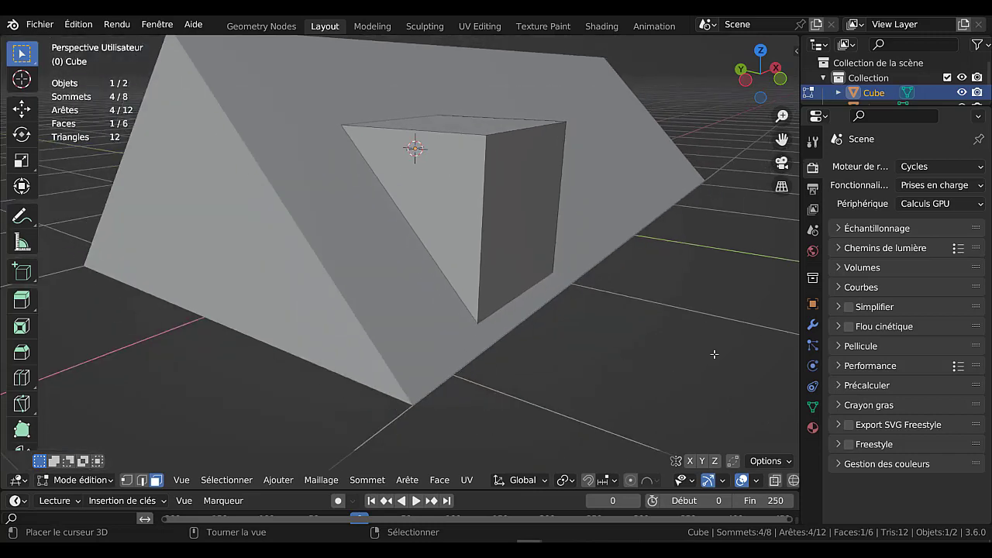
# Step: Add a centred loop cut running over the dormer cube's top and down its front face
pyautogui.moveTo(577, 133); pyautogui.dragTo(494, 195, button='middle')
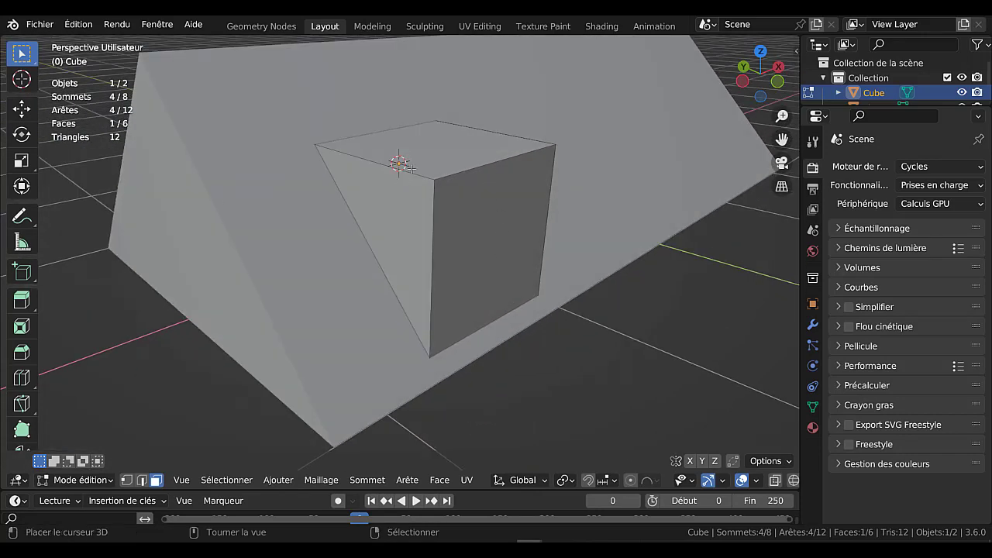
pyautogui.hotkey('ctrl', 'r')
pyautogui.click(494, 162)
pyautogui.rightClick(495, 163)
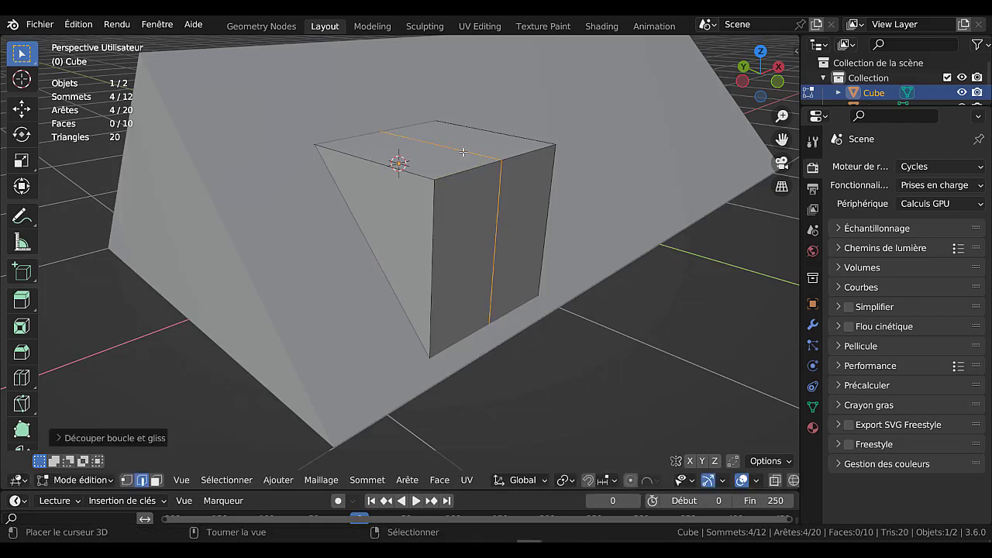
# Step: Raise the centre edge on the dormer's top about 0.18 m along Z to form a gable ridge
pyautogui.click(464, 152)
pyautogui.moveTo(481, 228); pyautogui.dragTo(541, 240, button='middle')
pyautogui.press('g')
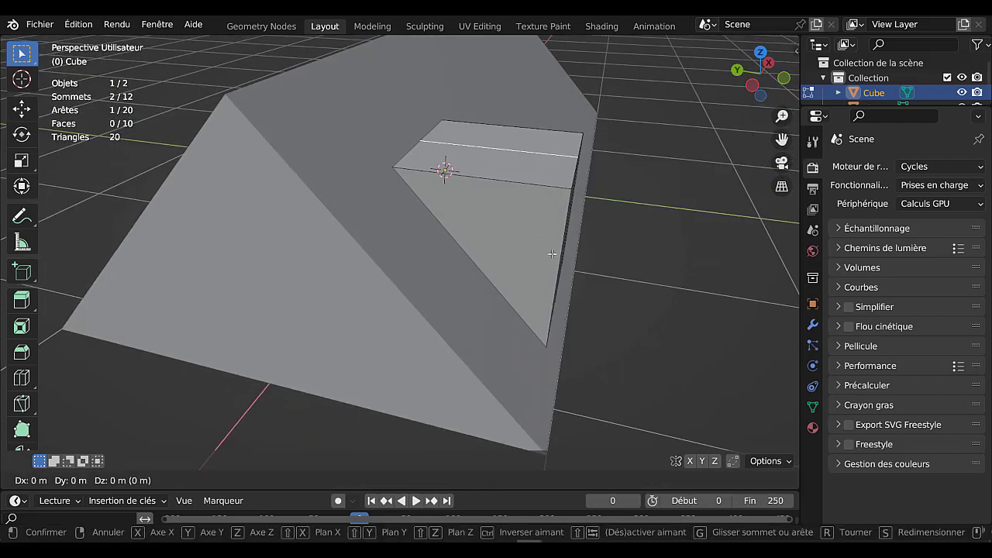
pyautogui.press('z')
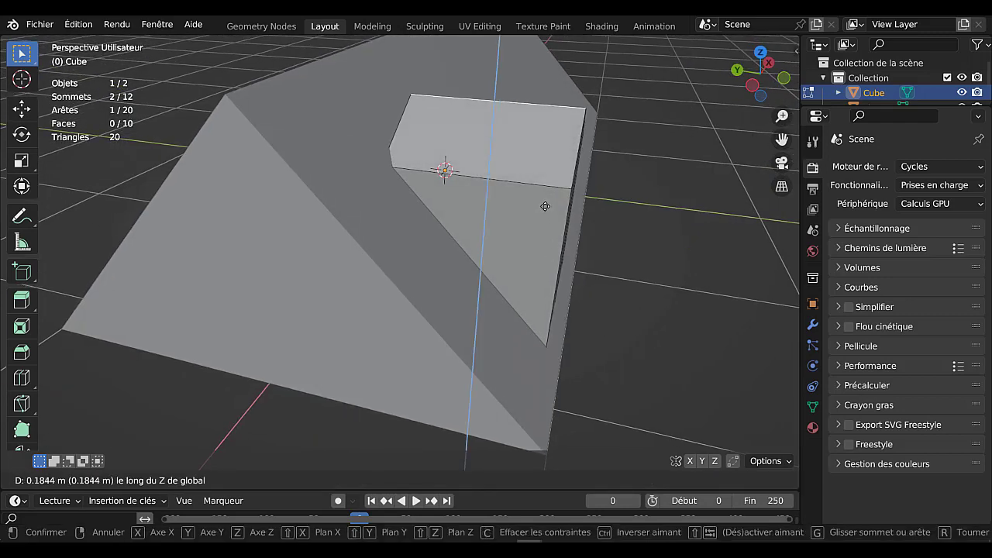
pyautogui.click(545, 206)
# Step: Move the dormer's two back faces along Y into the roof slope and return to Object Mode
pyautogui.moveTo(545, 207)
pyautogui.mouseDown(button='middle')
pyautogui.moveTo(631, 219)
pyautogui.moveTo(536, 204)
pyautogui.mouseUp(button='middle')
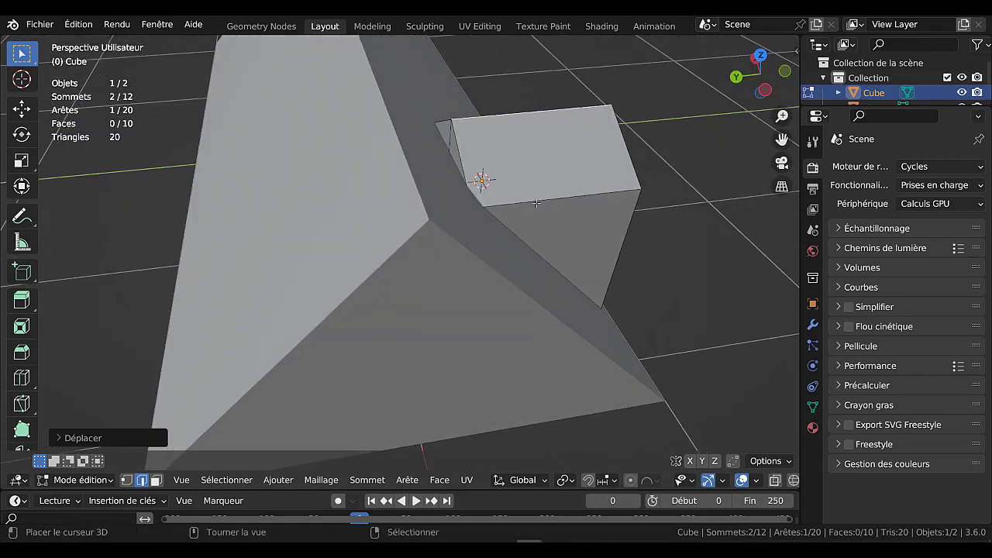
pyautogui.press('3')
pyautogui.rightClick(455, 146)
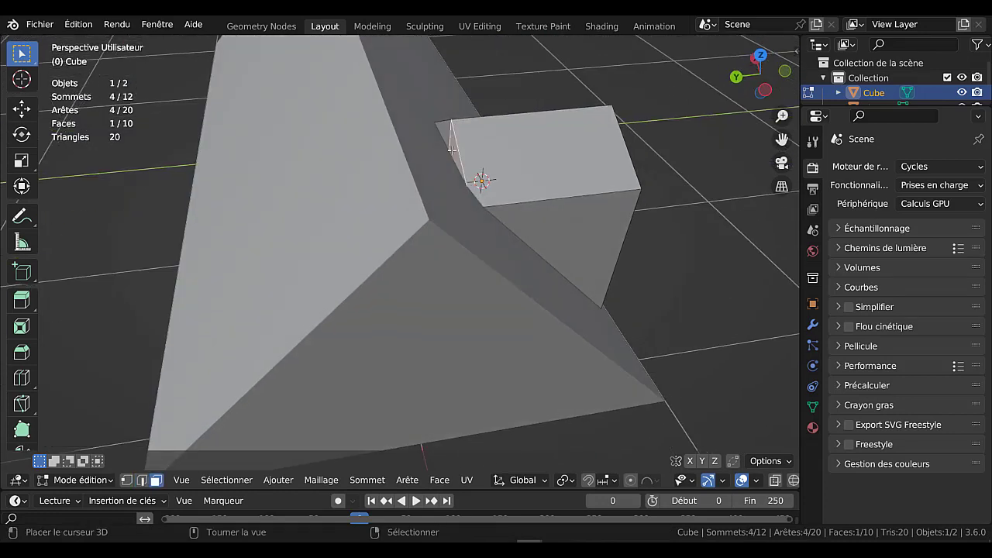
pyautogui.keyDown('shift'); pyautogui.rightClick(446, 131); pyautogui.keyUp('shift')
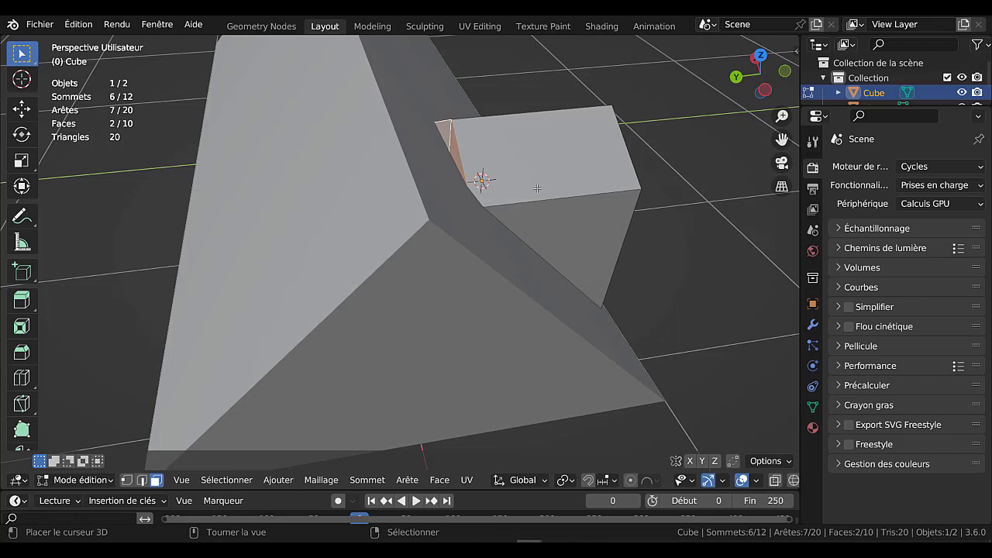
pyautogui.press('g')
pyautogui.press('y')
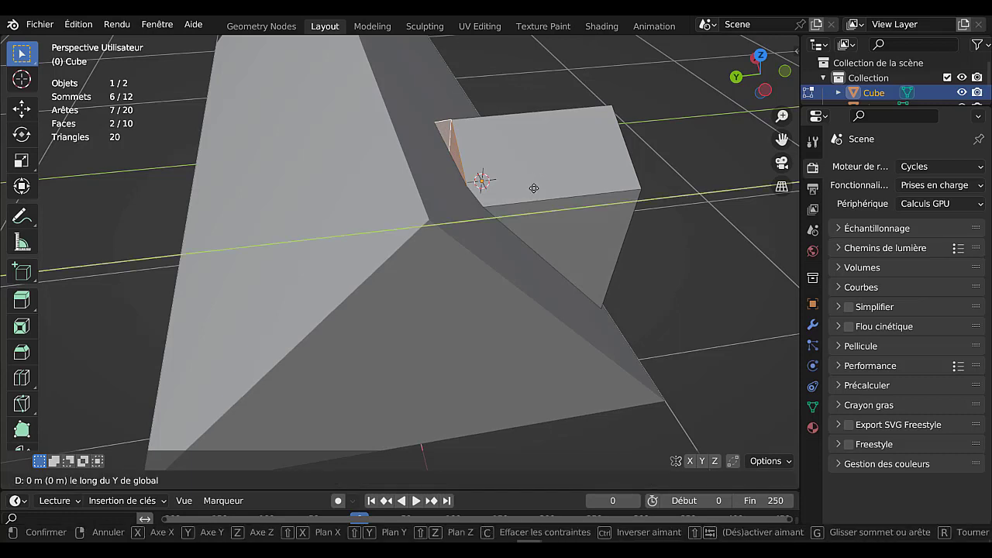
pyautogui.click(501, 203)
pyautogui.moveTo(527, 215); pyautogui.dragTo(434, 261, button='middle')
pyautogui.scroll(-5, 388, 190)
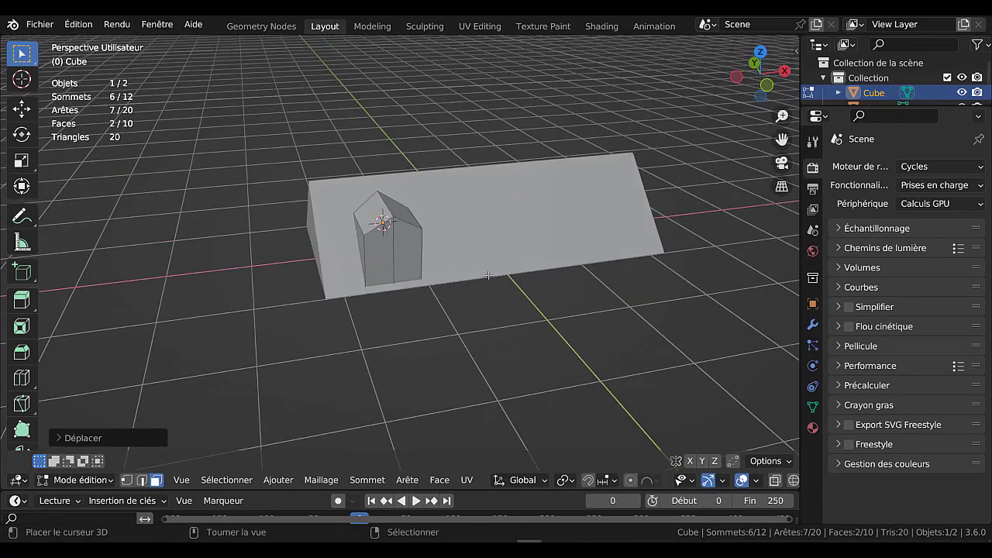
pyautogui.scroll(1, 477, 266)
pyautogui.press('Tab')
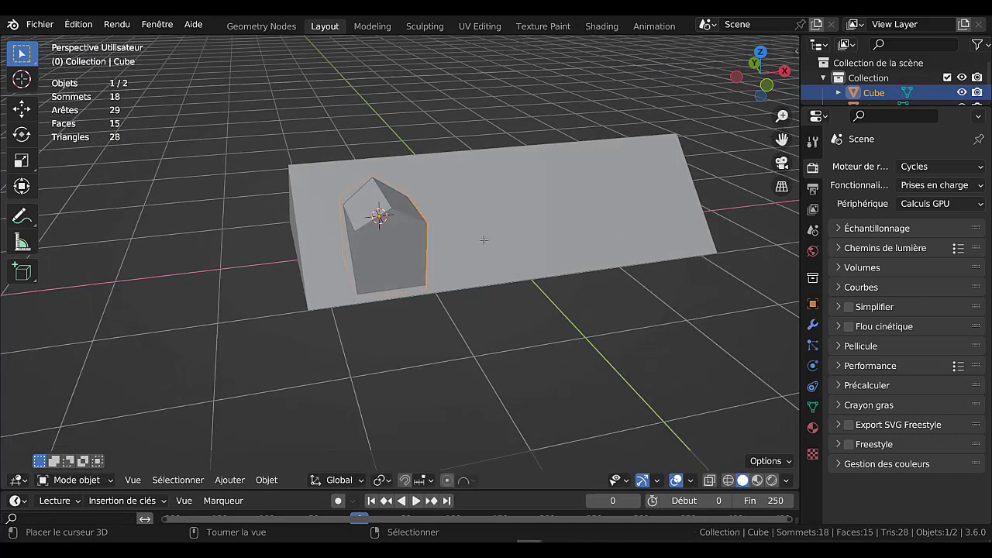
# Step: Scale the dormer along X to make it very slightly narrower
pyautogui.moveTo(489, 253)
pyautogui.mouseDown(button='middle')
pyautogui.moveTo(443, 248)
pyautogui.moveTo(484, 257)
pyautogui.mouseUp(button='middle')
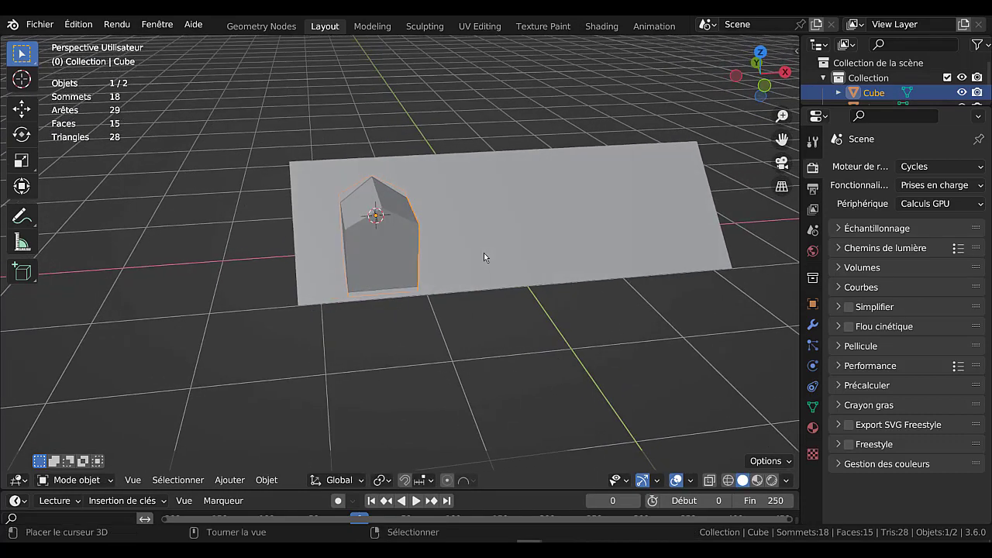
pyautogui.press('s')
pyautogui.press('x')
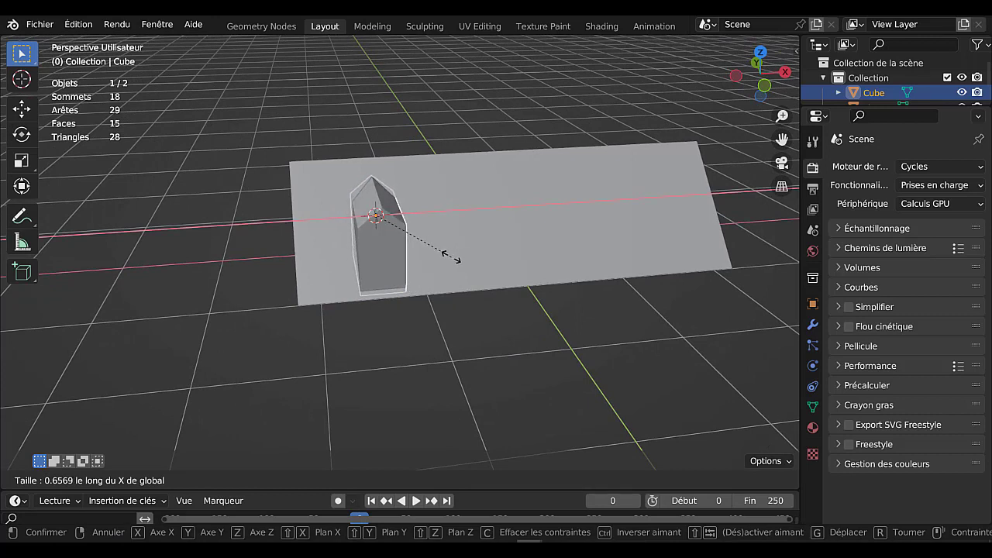
pyautogui.click(495, 260)
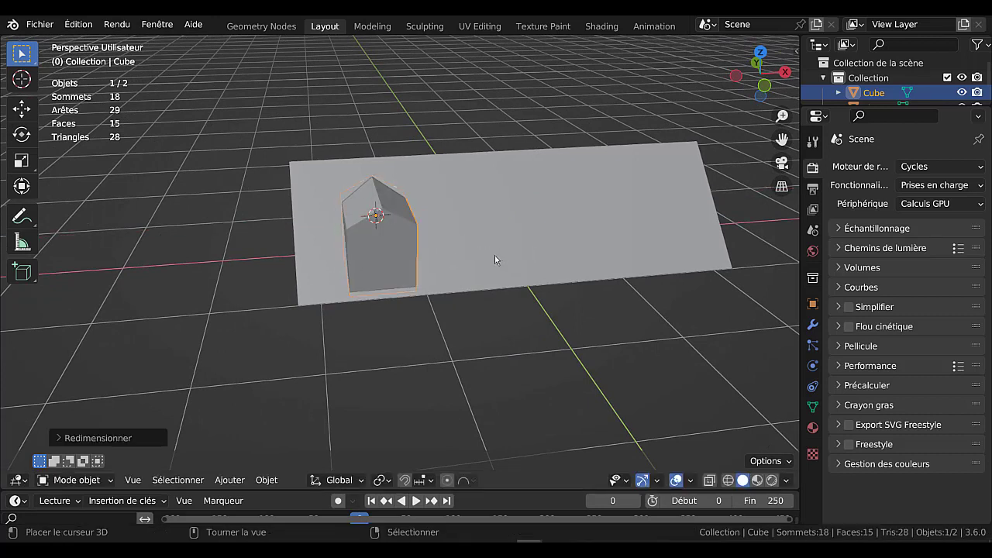
pyautogui.press('Tab')
pyautogui.scroll(2, 418, 244)
pyautogui.scroll(2, 414, 258)
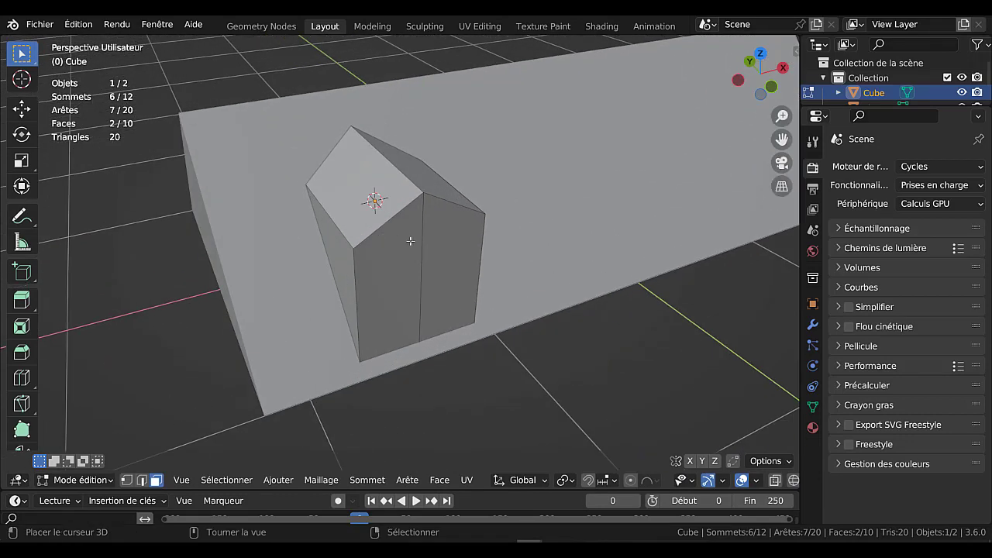
pyautogui.click(401, 173)
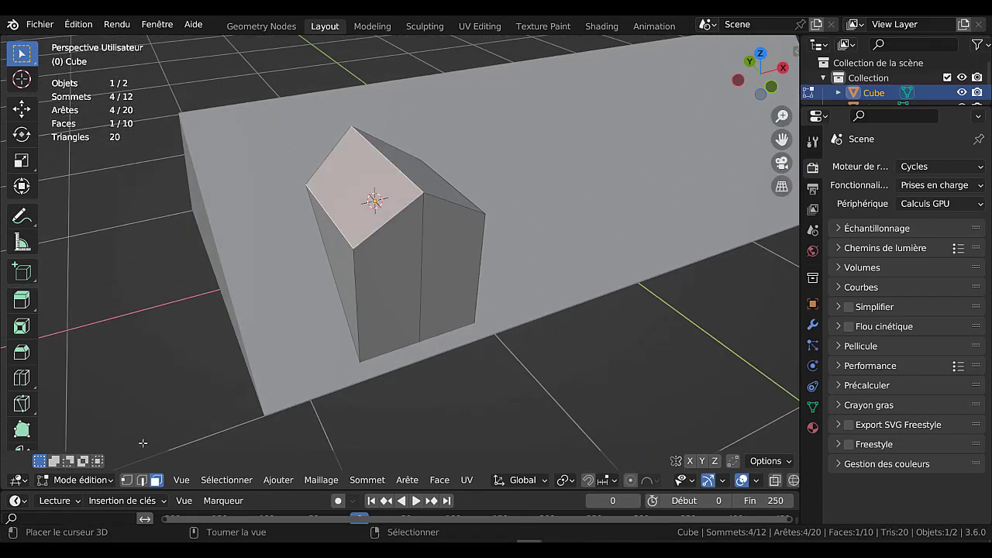
pyautogui.click(142, 480)
pyautogui.click(390, 171)
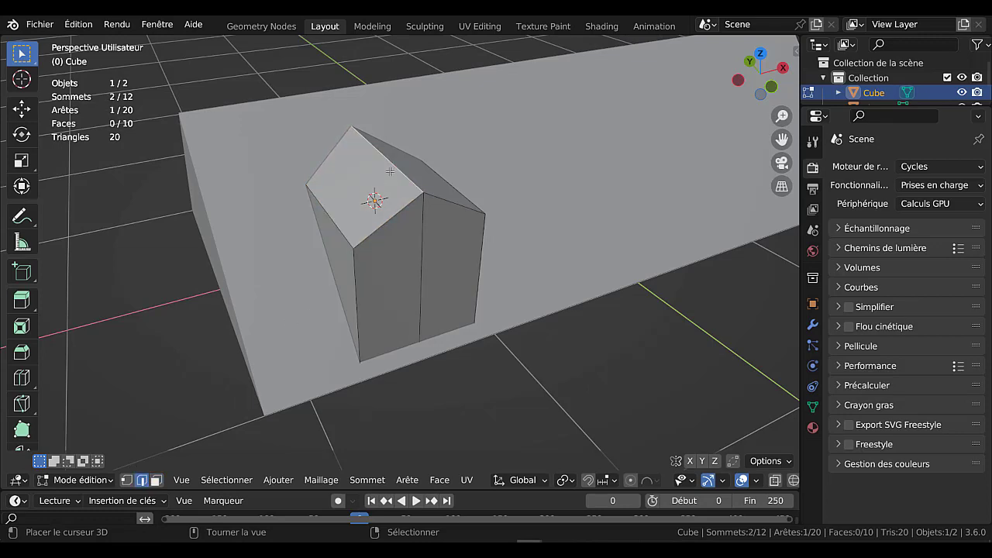
pyautogui.moveTo(375, 252); pyautogui.dragTo(517, 259, button='middle')
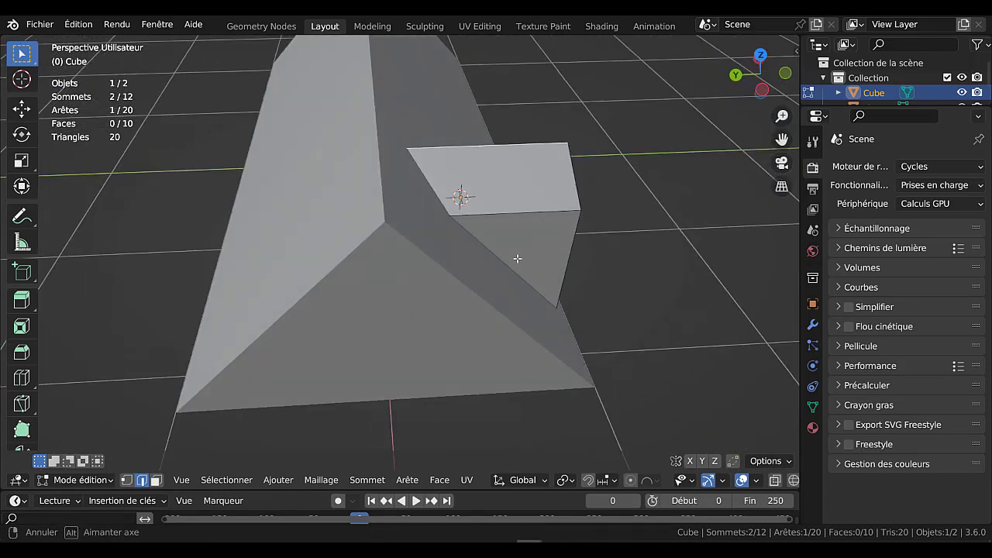
pyautogui.press('Tab')
pyautogui.press('Tab')
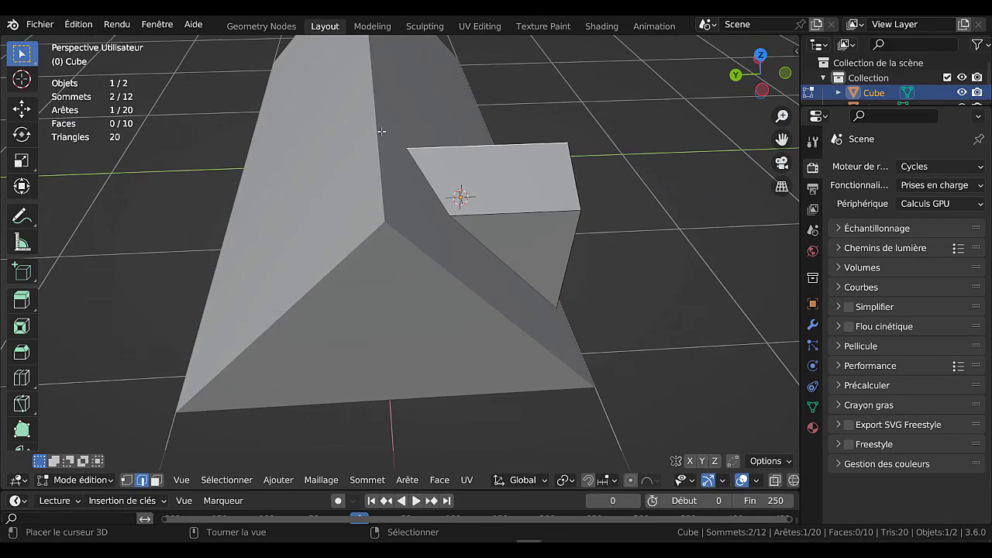
pyautogui.press('Tab')
# Step: Switch to editing the roof mesh and extrude its two slope faces slightly outward to give the roof thickness
pyautogui.click(418, 121)
pyautogui.press('Tab')
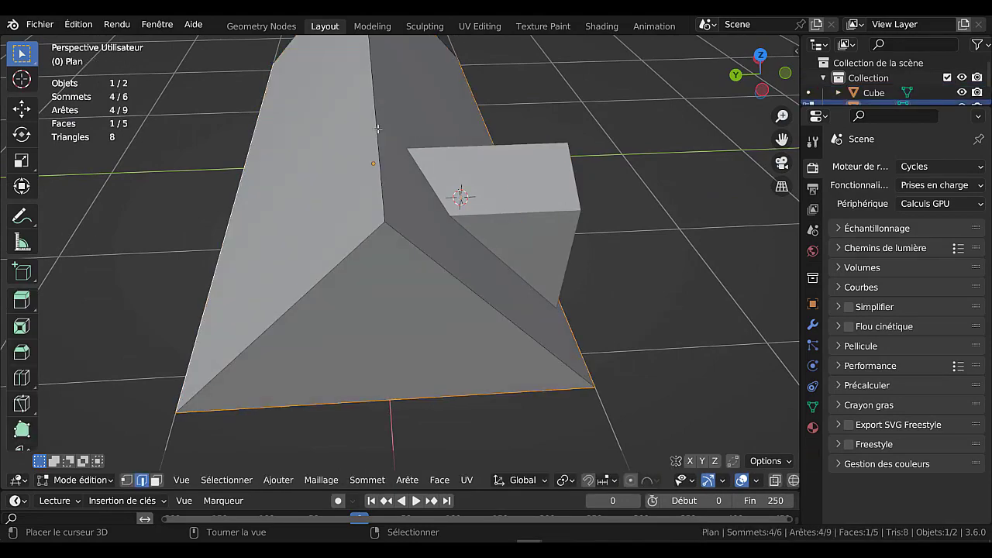
pyautogui.click(383, 178)
pyautogui.scroll(-4, 418, 238)
pyautogui.moveTo(432, 245); pyautogui.dragTo(107, 257, button='middle')
pyautogui.moveTo(354, 284); pyautogui.dragTo(546, 278, button='middle')
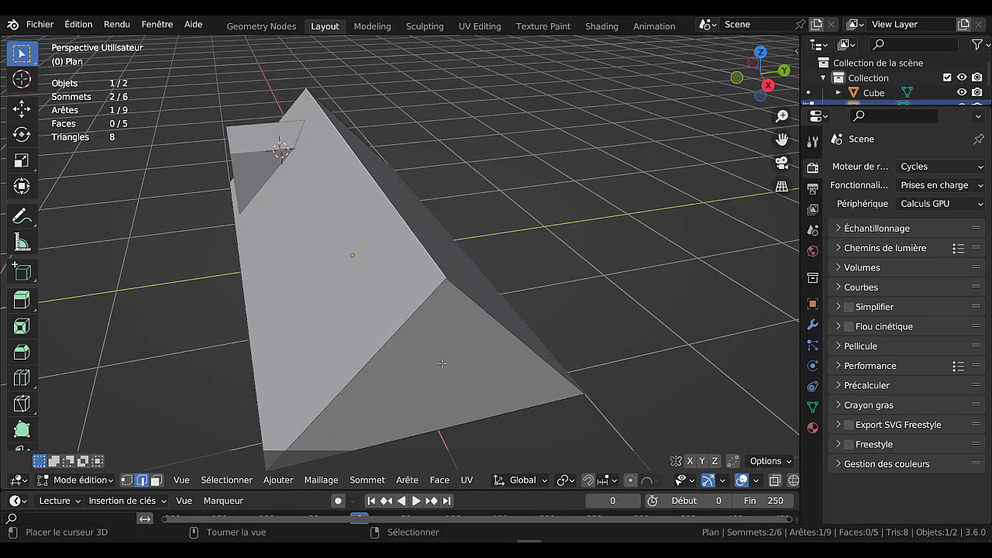
pyautogui.hotkey('alt', 'a')
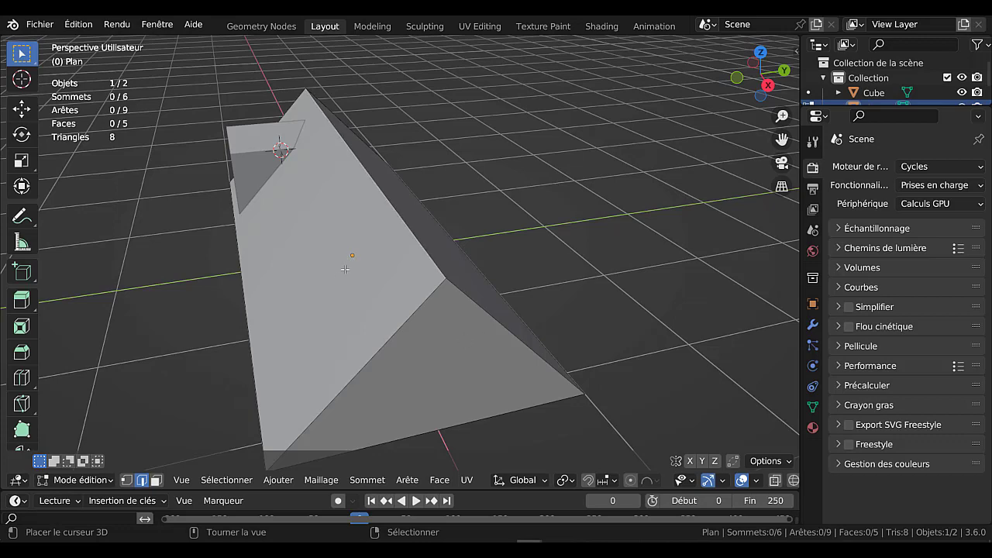
pyautogui.press('3')
pyautogui.click(383, 260)
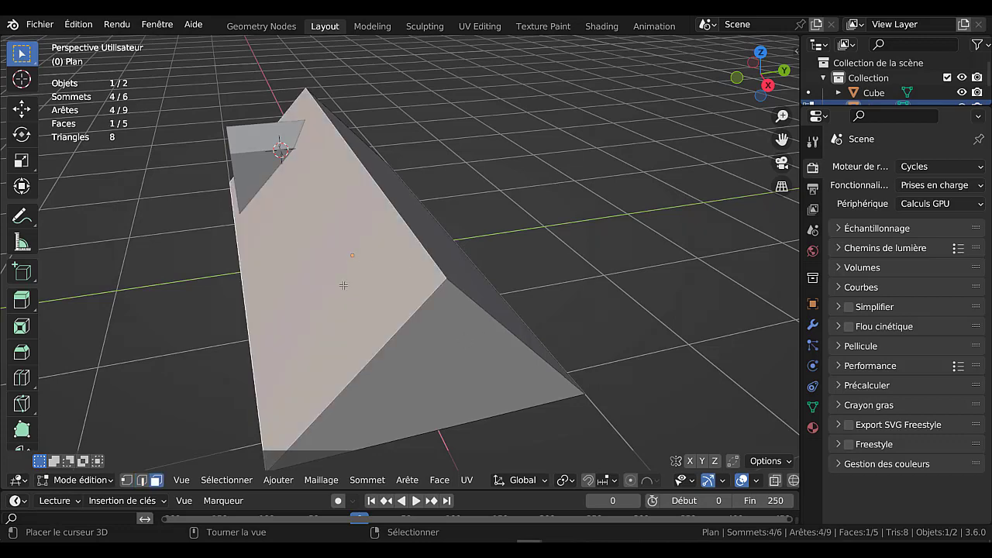
pyautogui.moveTo(344, 286); pyautogui.dragTo(392, 239, button='middle')
pyautogui.keyDown('shift'); pyautogui.rightClick(346, 281); pyautogui.keyUp('shift')
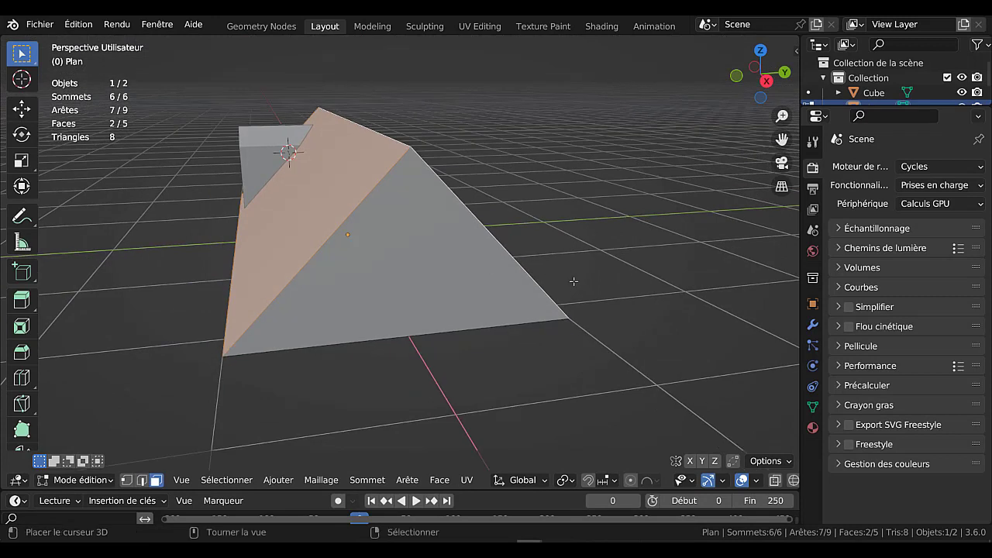
pyautogui.press('e')
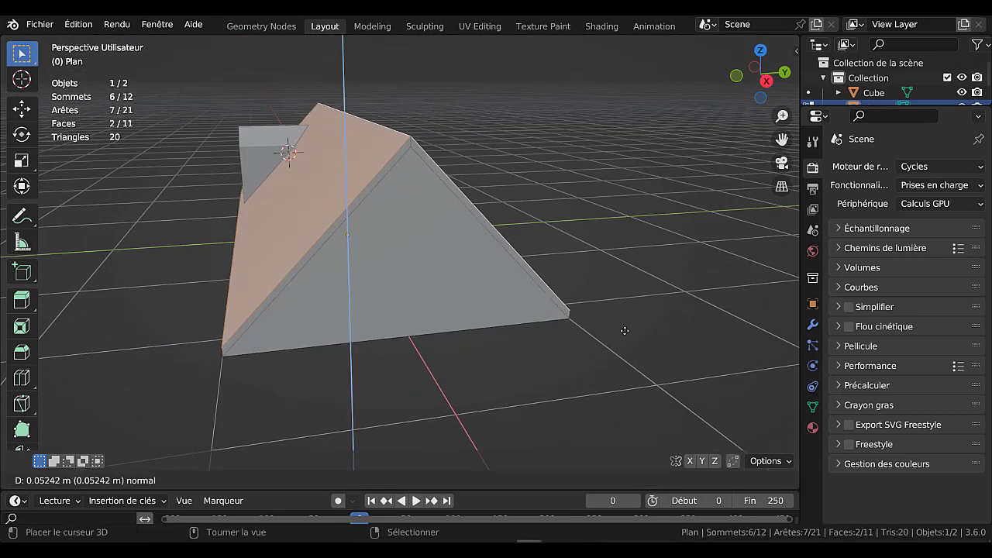
pyautogui.click(624, 328)
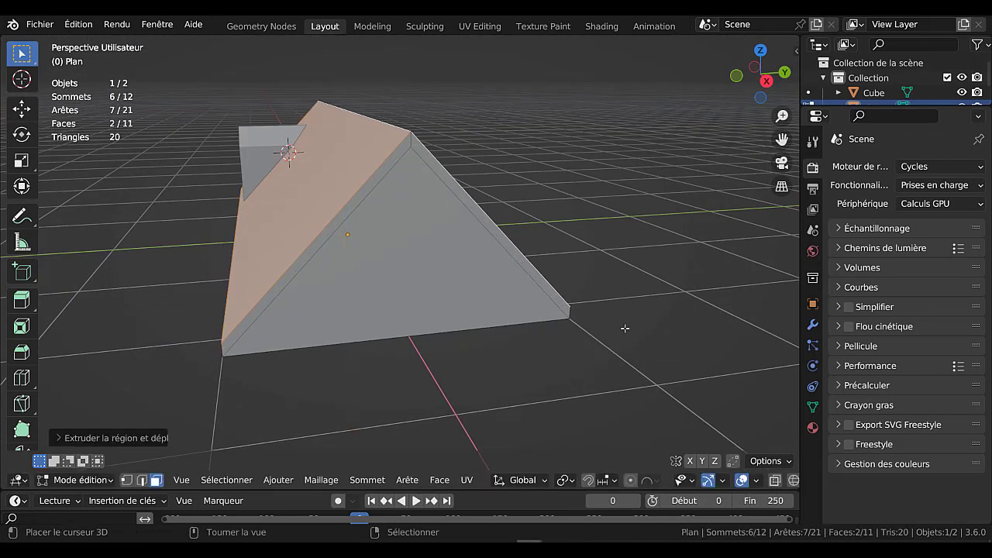
# Step: Select the outer lower edges of both roof slopes and scale them along Y by about 1.08
pyautogui.keyDown('shift'); pyautogui.click(141, 480); pyautogui.keyUp('shift')
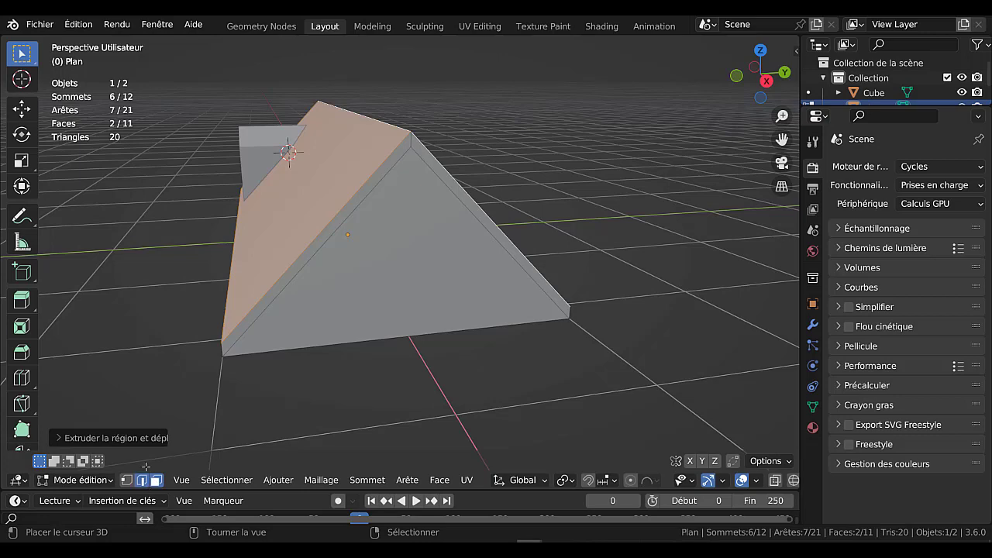
pyautogui.click(227, 302)
pyautogui.moveTo(315, 364); pyautogui.dragTo(469, 383, button='middle')
pyautogui.keyDown('shift'); pyautogui.click(329, 299); pyautogui.keyUp('shift')
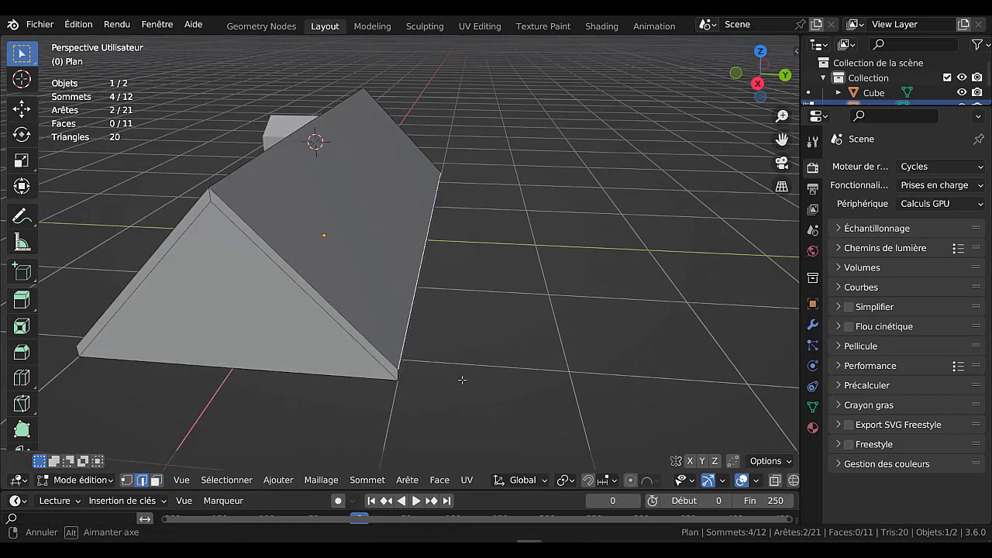
pyautogui.press('s')
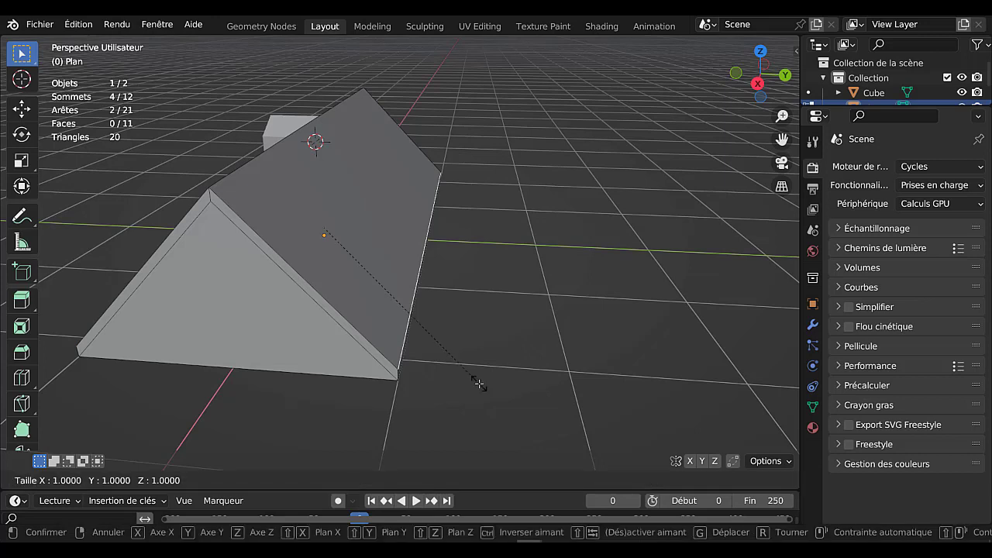
pyautogui.press('y')
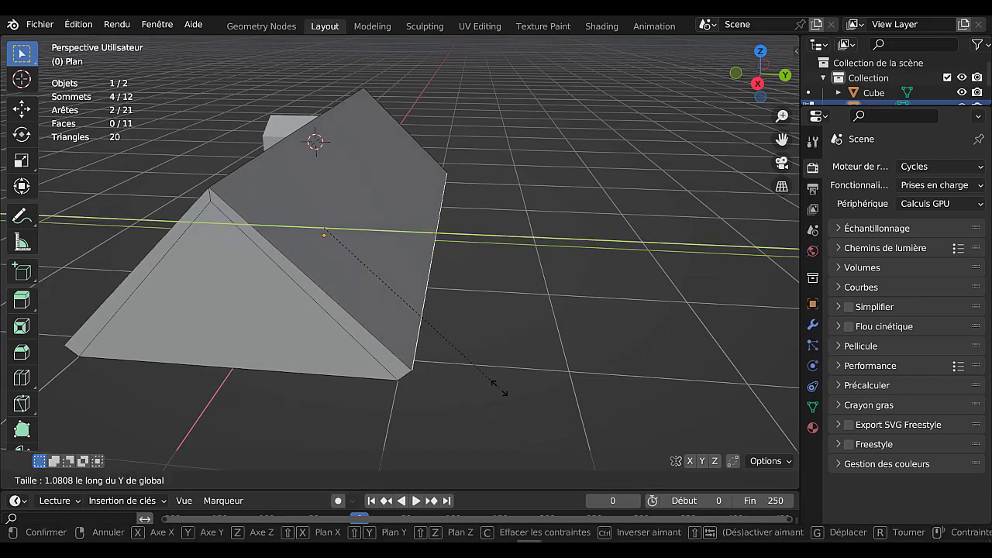
pyautogui.click(500, 390)
# Step: Lower the two outer eave edges about 0.08 m along Z and fine-tune their spacing along Y
pyautogui.press('g')
pyautogui.press('z')
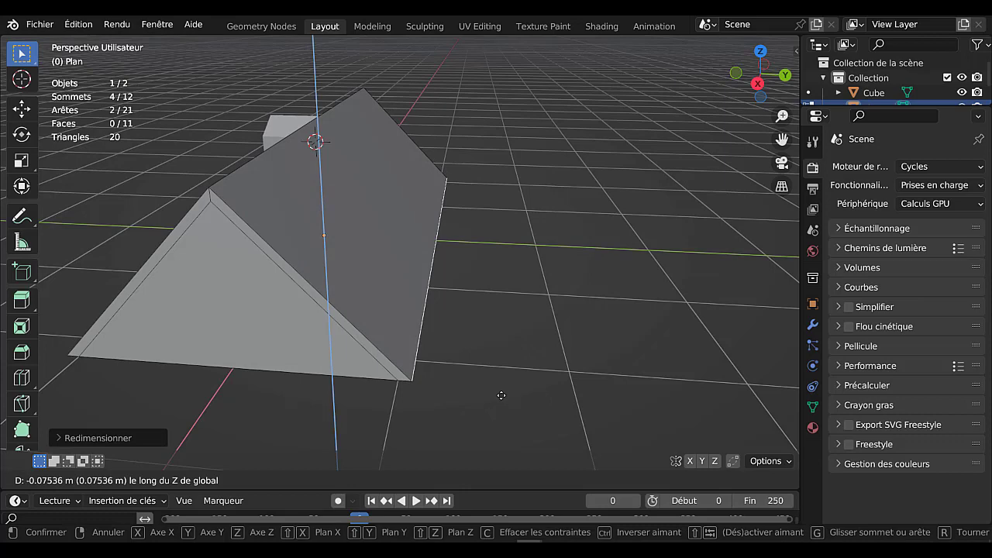
pyautogui.click(501, 396)
pyautogui.moveTo(504, 388); pyautogui.dragTo(542, 354, button='middle')
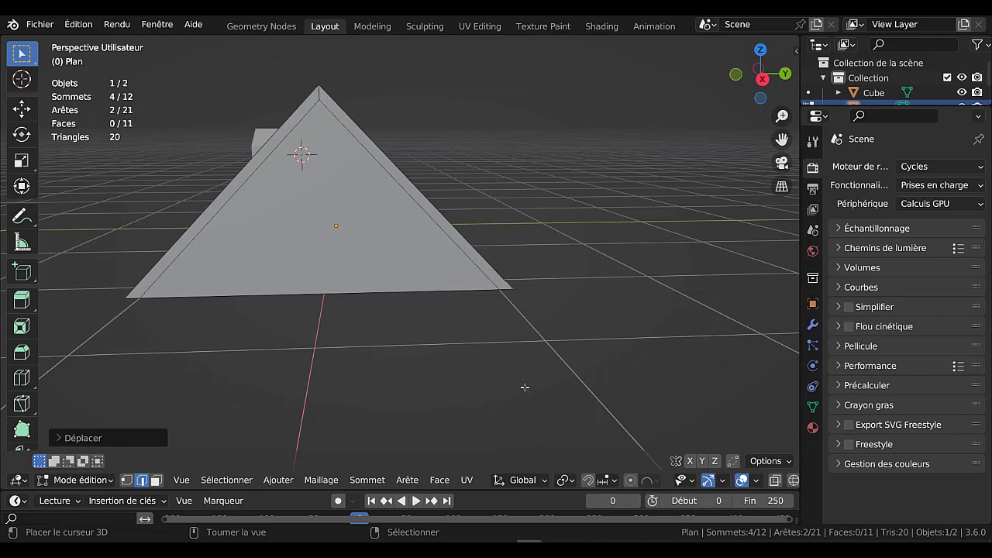
pyautogui.press('s')
pyautogui.press('y')
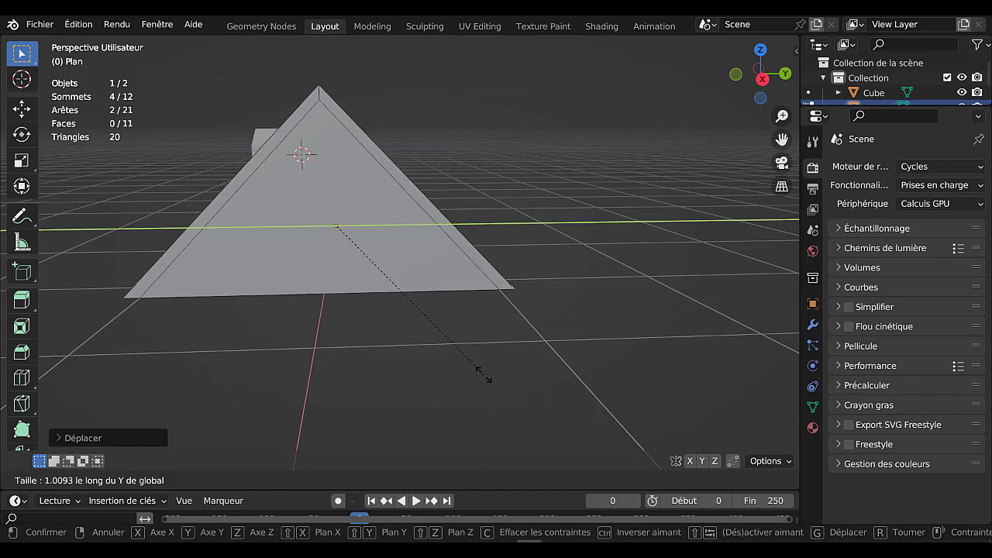
pyautogui.click(461, 295)
# Step: Flatten the roof's three underside faces by scaling them to 0 along Z
pyautogui.moveTo(461, 294); pyautogui.dragTo(346, 258, button='middle')
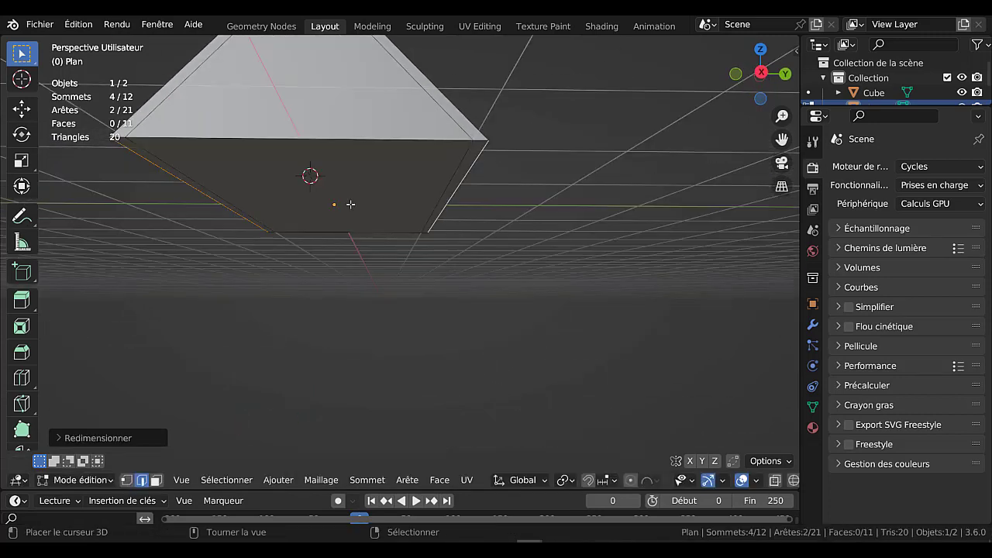
pyautogui.click(155, 480)
pyautogui.click(307, 181)
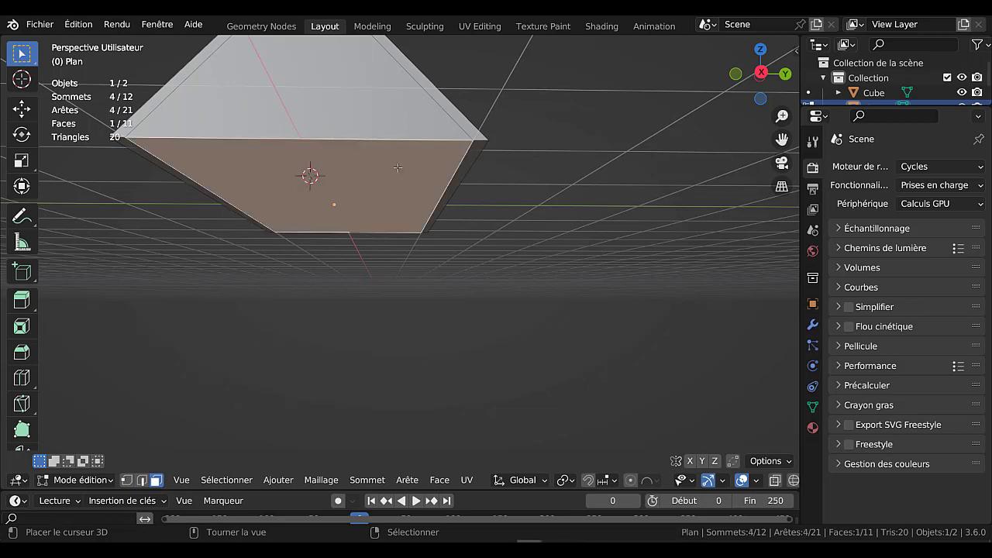
pyautogui.keyDown('shift'); pyautogui.click(467, 162); pyautogui.keyUp('shift')
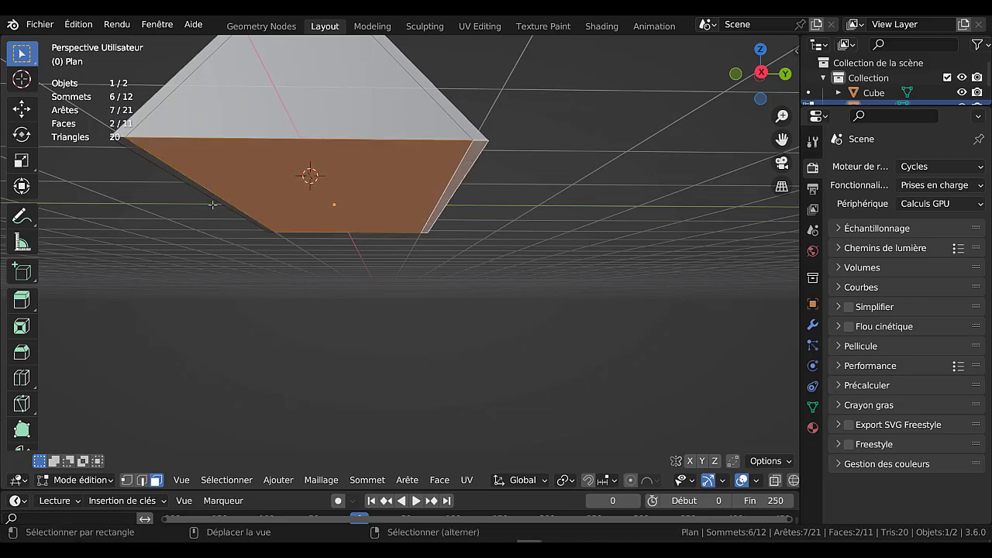
pyautogui.keyDown('shift'); pyautogui.click(171, 170); pyautogui.keyUp('shift')
pyautogui.write('sz0')
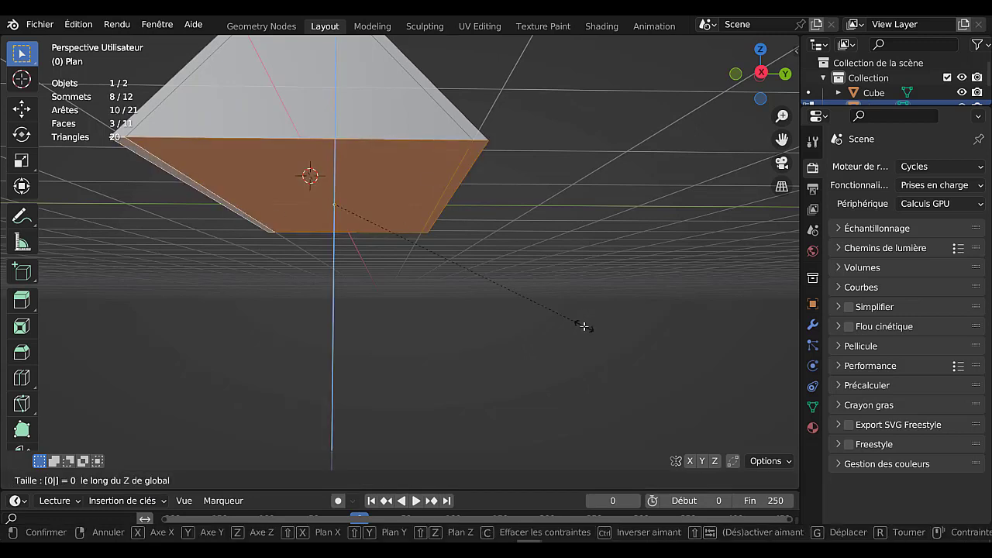
pyautogui.press('Return')
# Step: Extrude the four narrow rim faces at both gable ends and push them outward with Shrink/Fatten to form overhangs
pyautogui.moveTo(536, 262); pyautogui.dragTo(548, 318, button='middle')
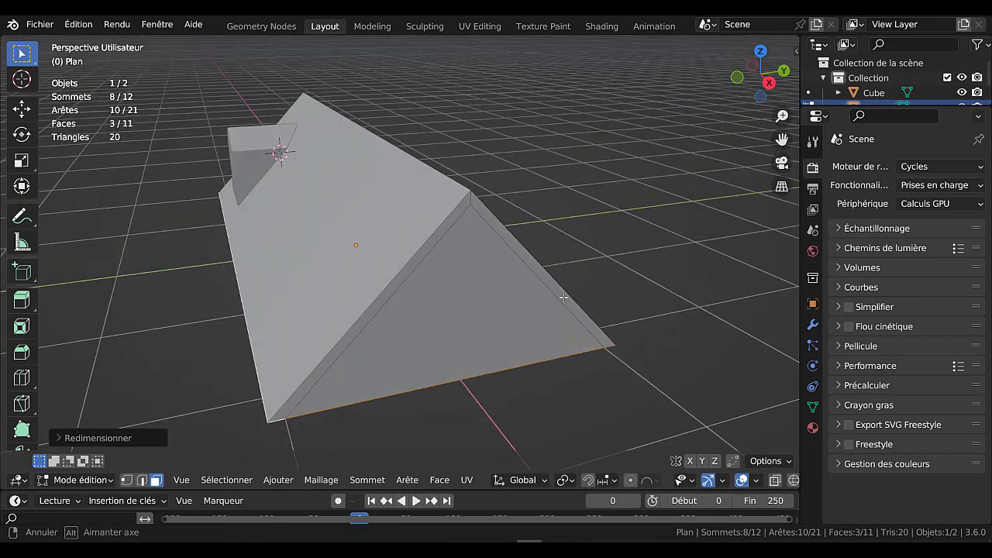
pyautogui.click(407, 266)
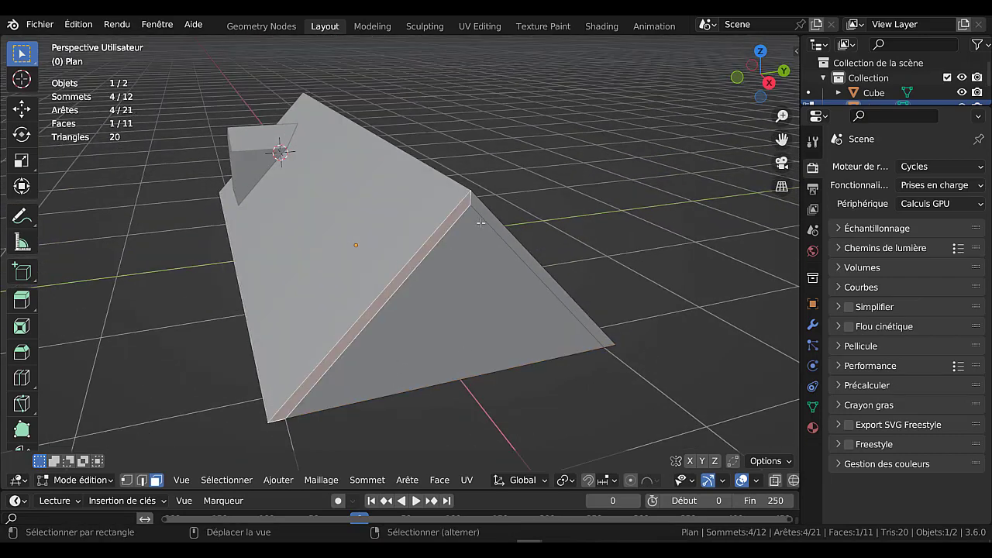
pyautogui.keyDown('shift'); pyautogui.click(488, 217); pyautogui.keyUp('shift')
pyautogui.moveTo(467, 231); pyautogui.dragTo(578, 244, button='middle')
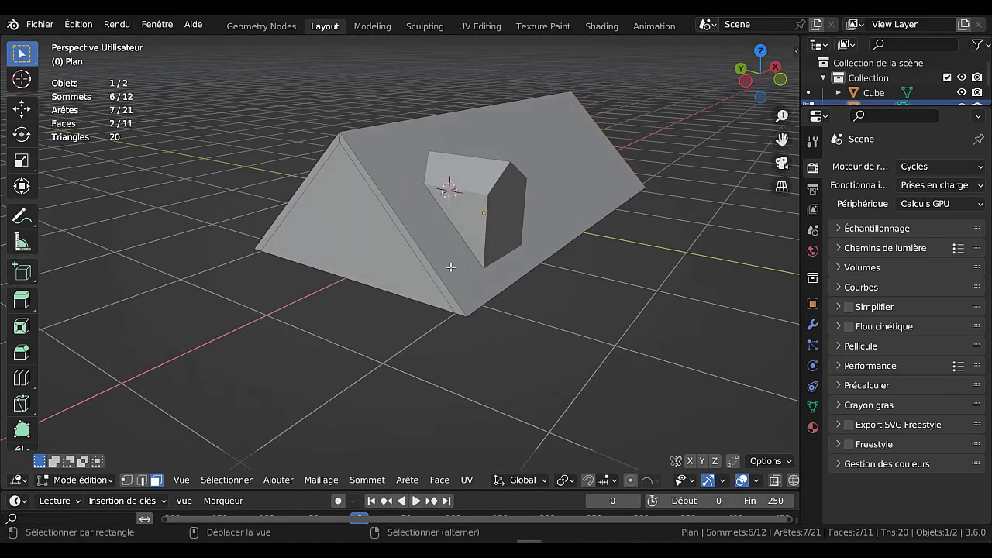
pyautogui.keyDown('shift'); pyautogui.click(398, 219); pyautogui.keyUp('shift')
pyautogui.keyDown('shift'); pyautogui.click(331, 150); pyautogui.keyUp('shift')
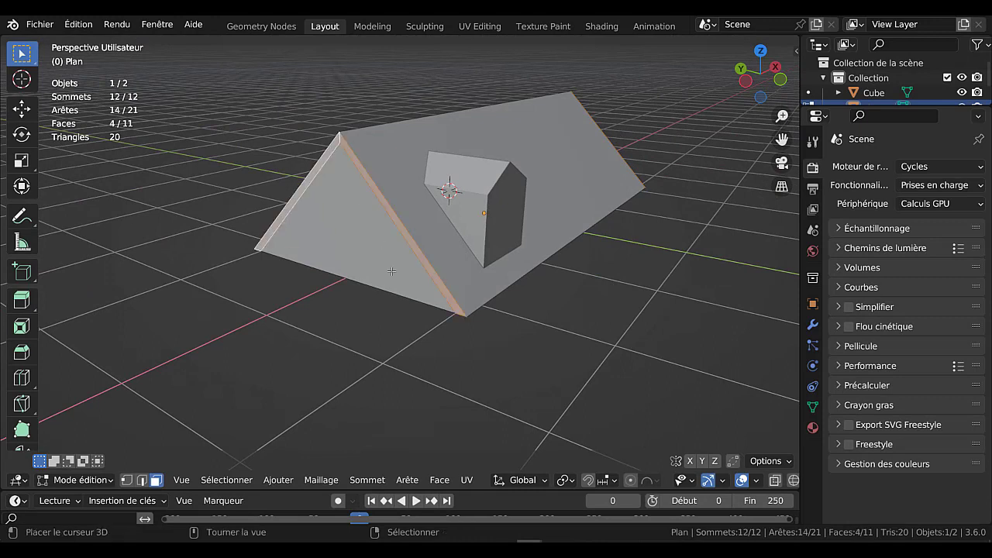
pyautogui.press('e')
pyautogui.rightClick(392, 269)
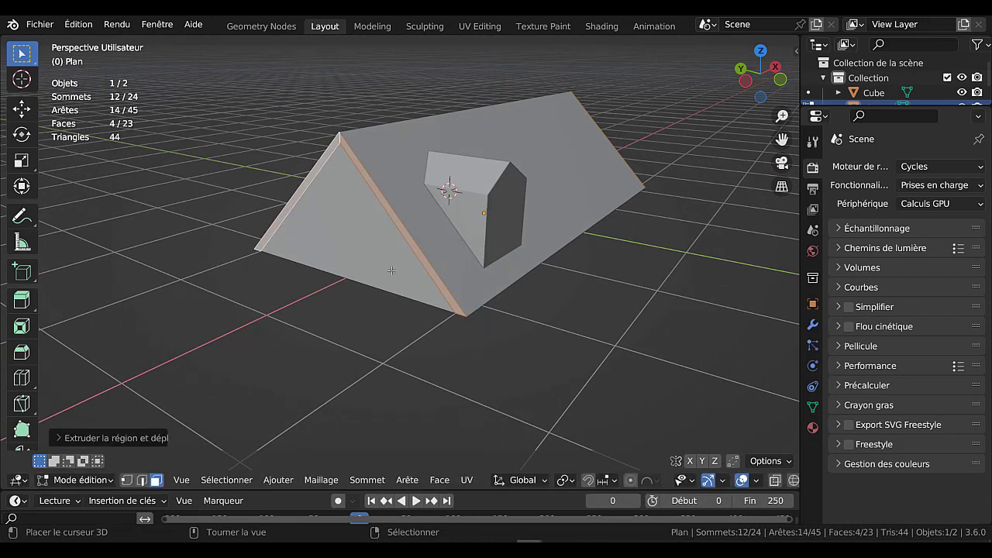
pyautogui.hotkey('alt', 's')
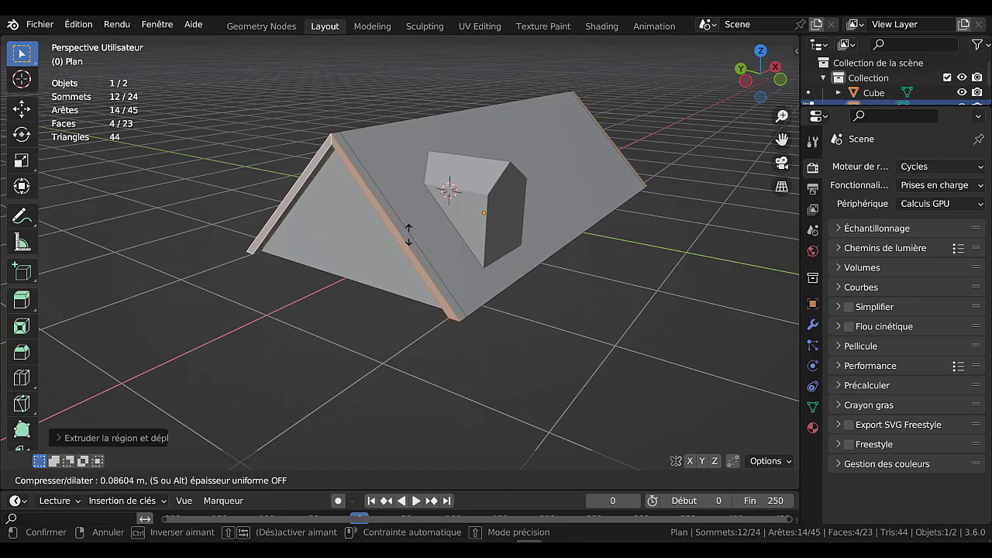
pyautogui.click(414, 217)
# Step: Select the three edges along the main roof's ridge and bevel them about 0.056 m wide with 4 segments
pyautogui.press('Tab')
pyautogui.moveTo(454, 277); pyautogui.dragTo(286, 258, button='middle')
pyautogui.press('Tab')
pyautogui.moveTo(440, 240); pyautogui.dragTo(411, 269, button='middle')
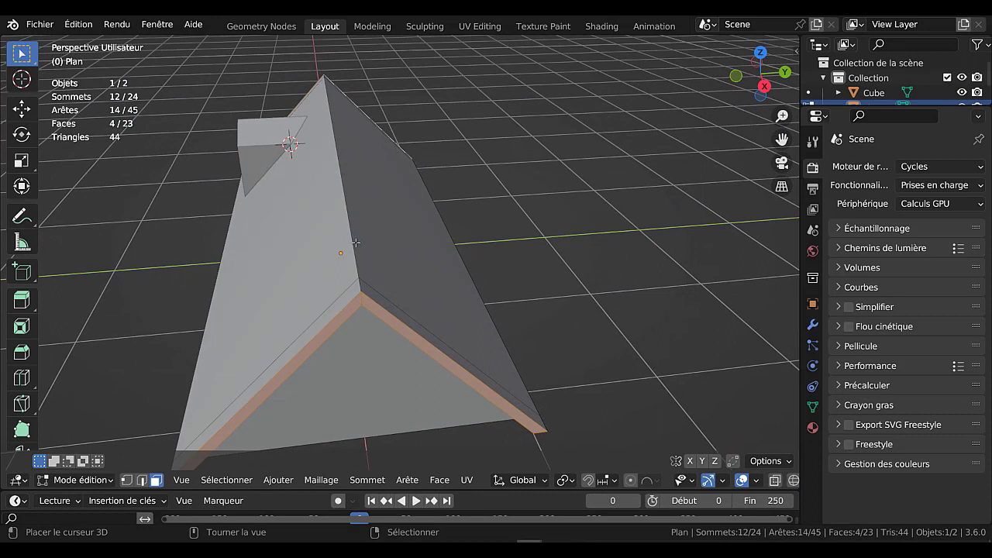
pyautogui.click(141, 479)
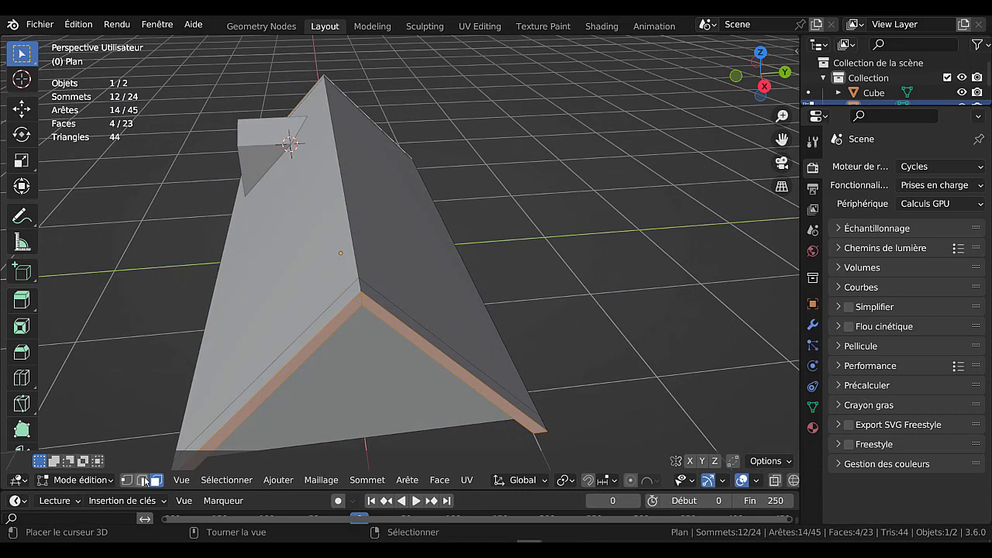
pyautogui.click(356, 233)
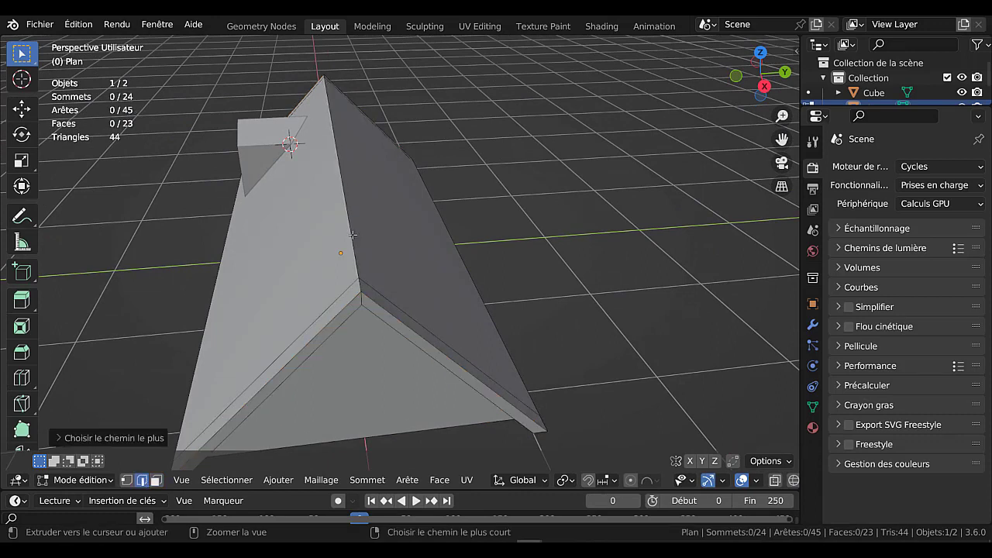
pyautogui.keyDown('shift'); pyautogui.click(364, 286); pyautogui.keyUp('shift')
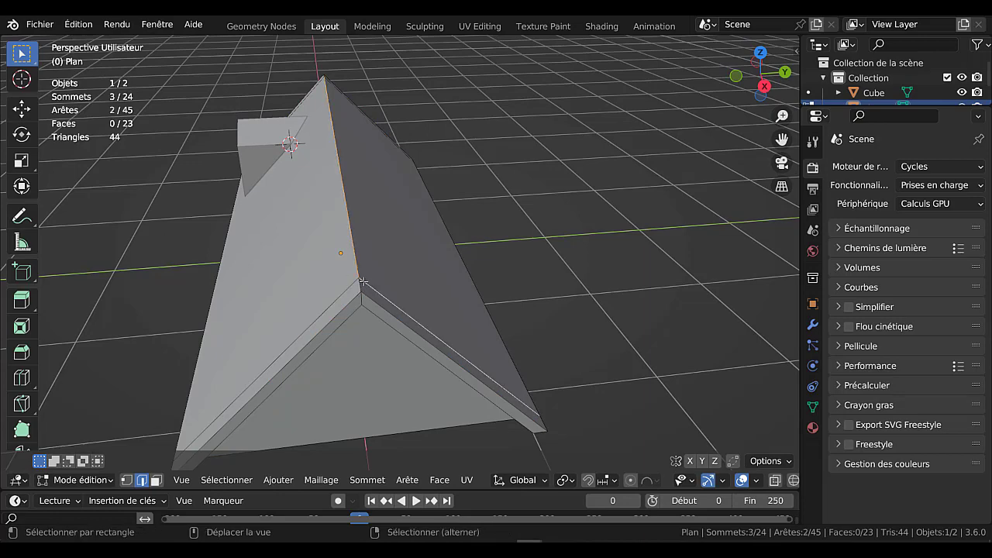
pyautogui.moveTo(361, 283); pyautogui.dragTo(650, 254, button='middle')
pyautogui.keyDown('shift'); pyautogui.click(589, 187); pyautogui.keyUp('shift')
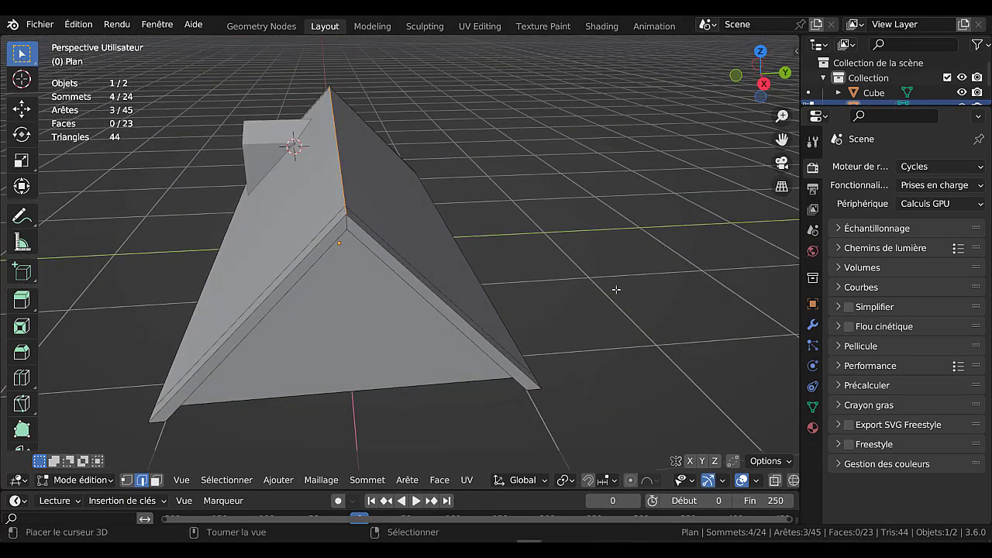
pyautogui.hotkey('ctrl', 'b')
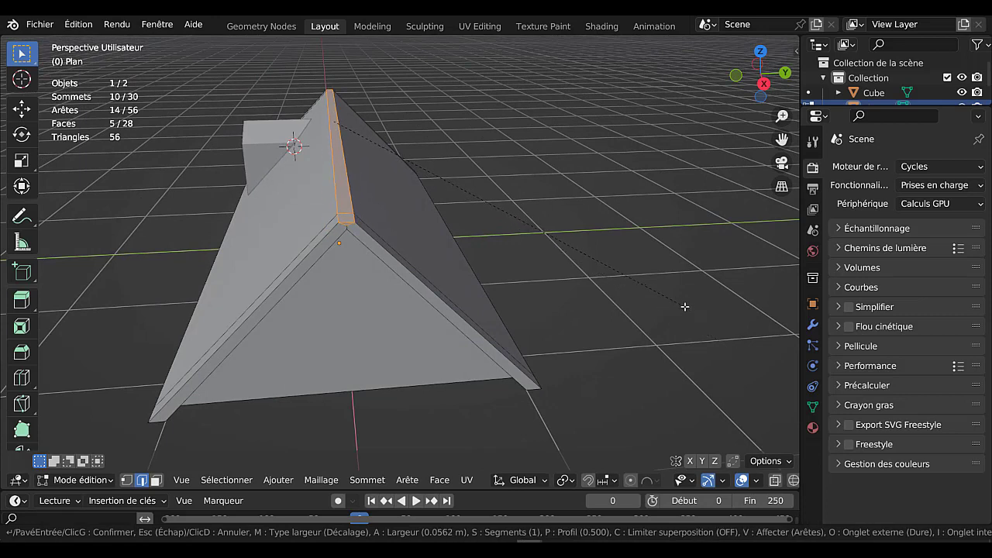
pyautogui.scroll(2, 685, 306)
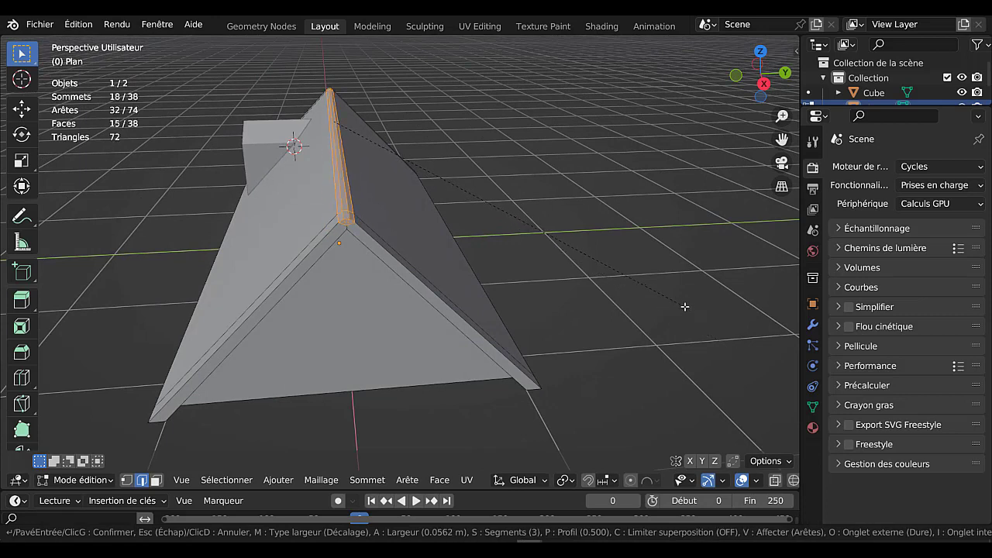
pyautogui.scroll(2, 685, 307)
pyautogui.click(685, 306)
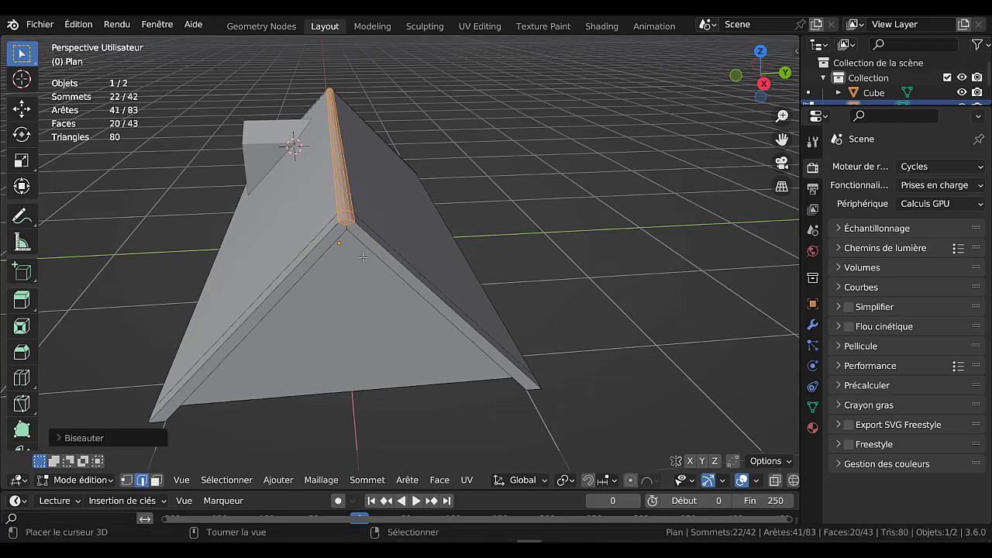
# Step: Extrude the bevelled ridge faces slightly upward along their normal to form a raised ridge cap
pyautogui.keyDown('shift'); pyautogui.moveTo(375, 234); pyautogui.dragTo(408, 254, button='middle'); pyautogui.keyUp('shift')
pyautogui.scroll(3, 409, 255)
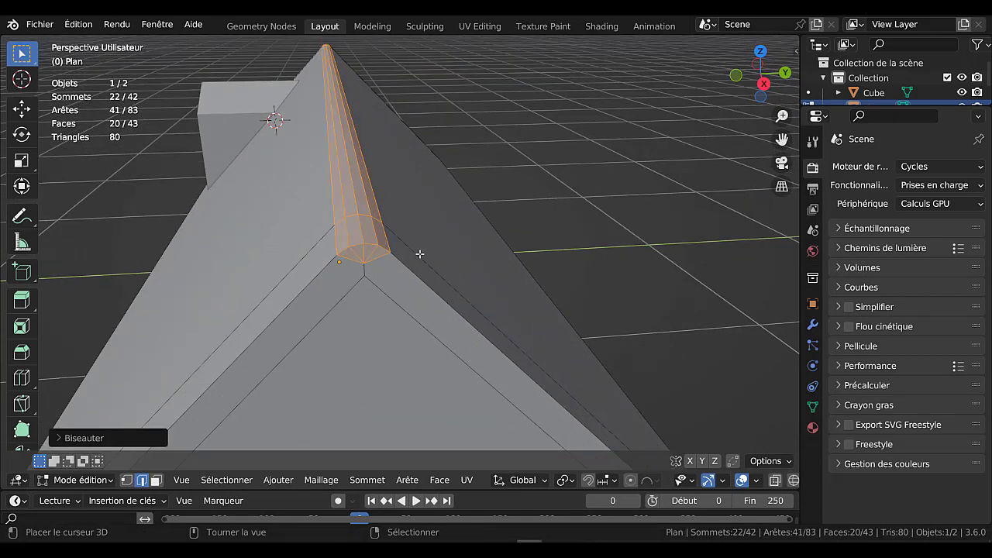
pyautogui.press('e')
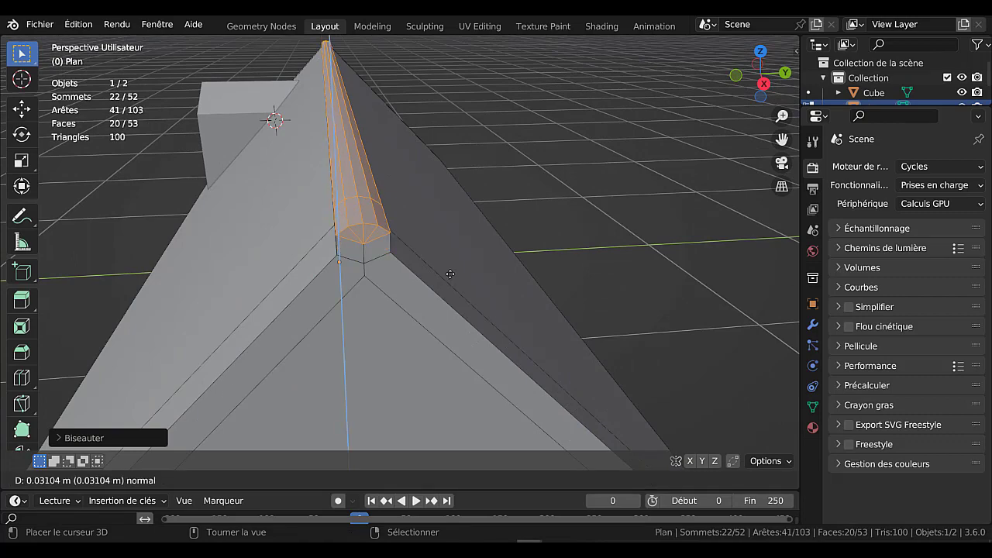
pyautogui.click(421, 284)
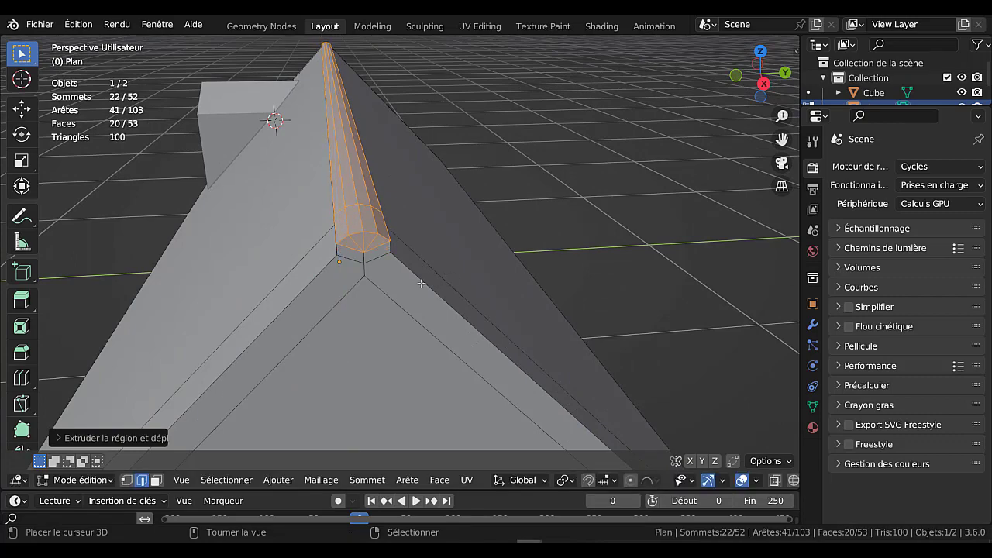
pyautogui.scroll(-6, 369, 254)
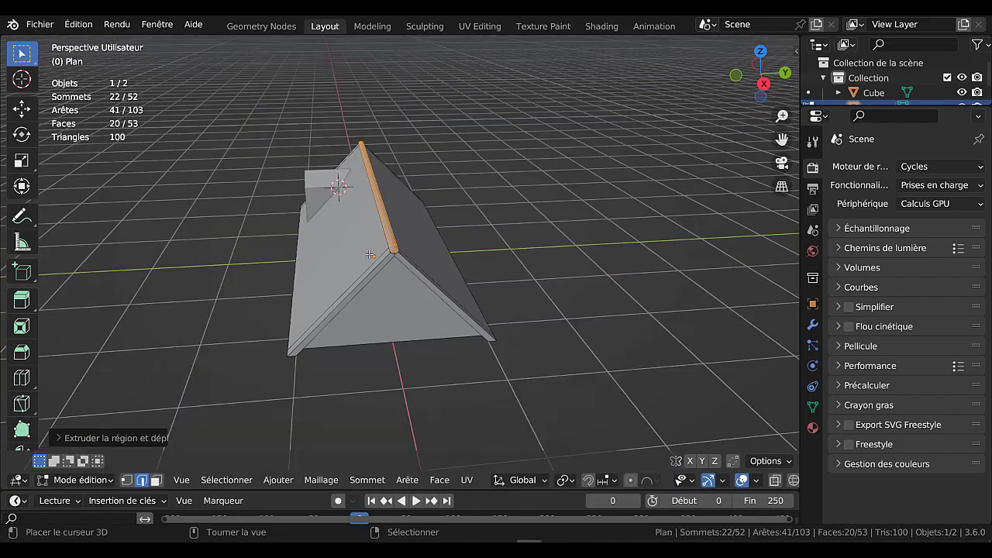
pyautogui.moveTo(338, 279); pyautogui.dragTo(414, 255, button='middle')
pyautogui.scroll(5, 344, 265)
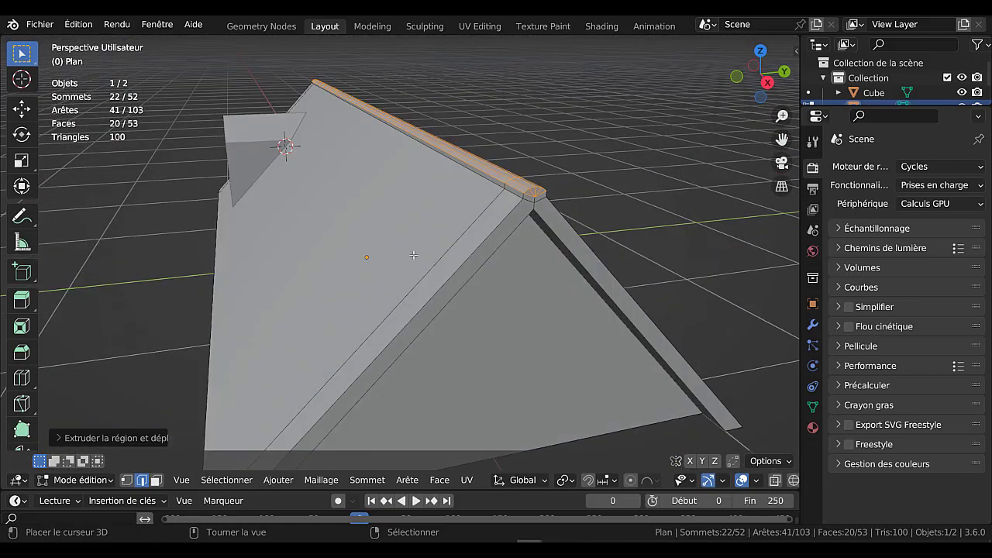
# Step: Select one sloping rim face at each gable end and extend the selection to all coplanar faces
pyautogui.click(513, 221)
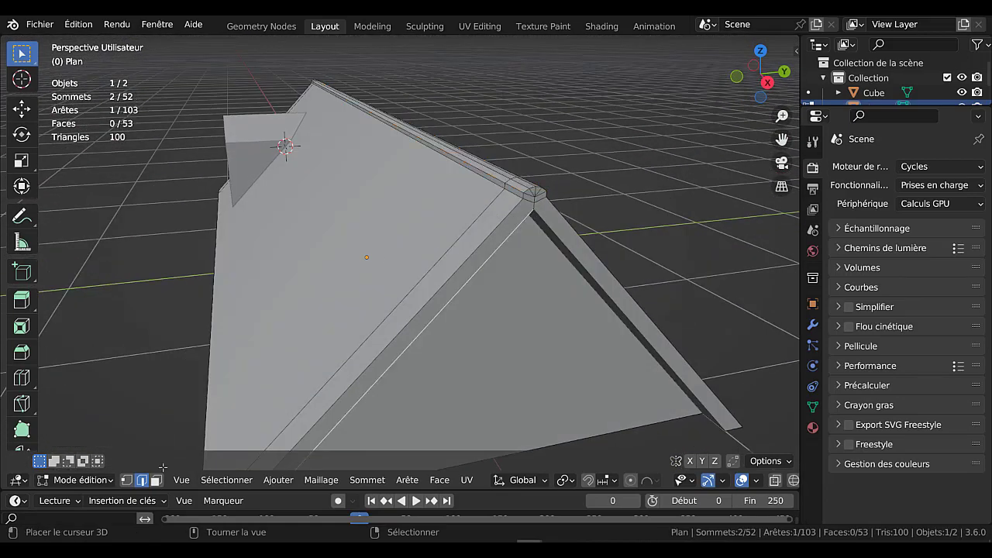
pyautogui.rightClick(468, 271)
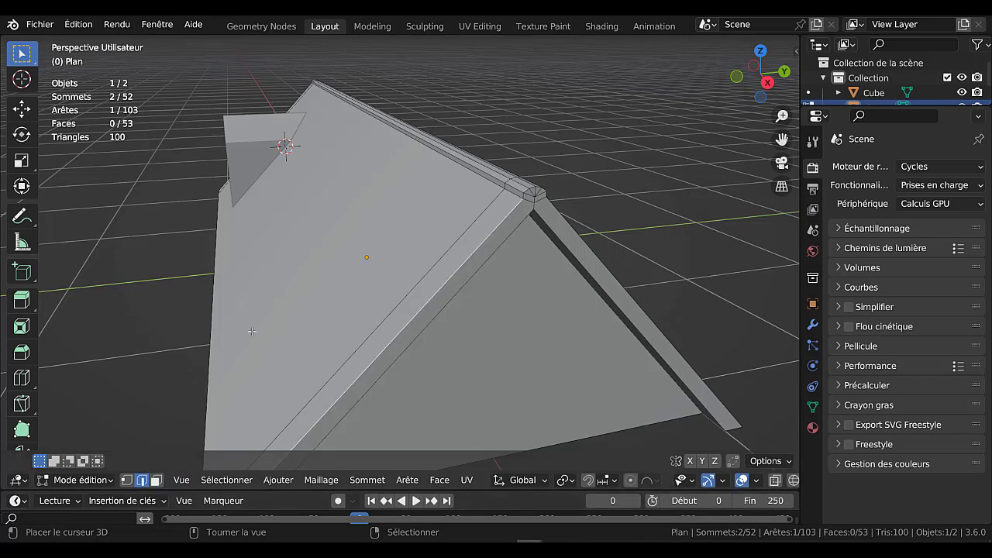
pyautogui.click(156, 480)
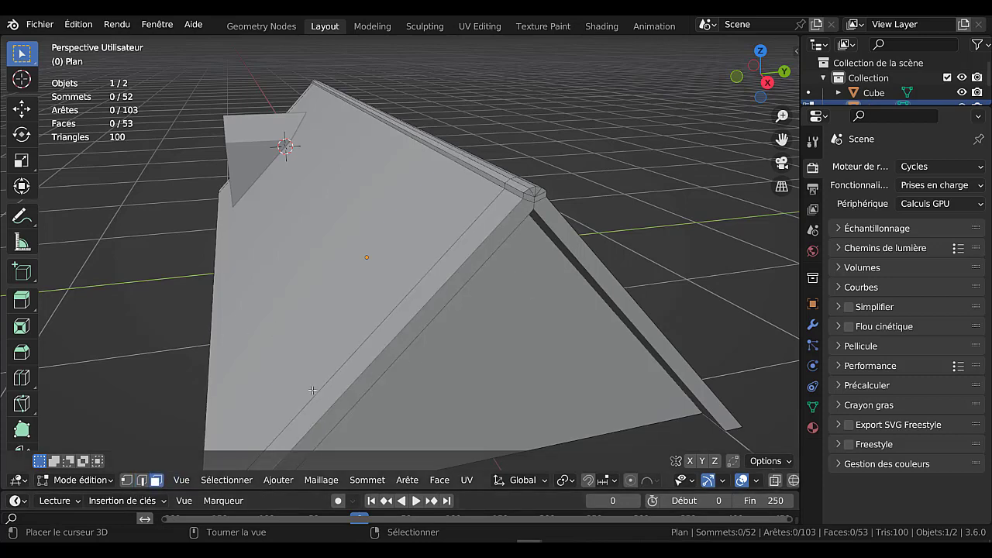
pyautogui.rightClick(507, 222)
pyautogui.moveTo(531, 352); pyautogui.dragTo(392, 246, button='middle')
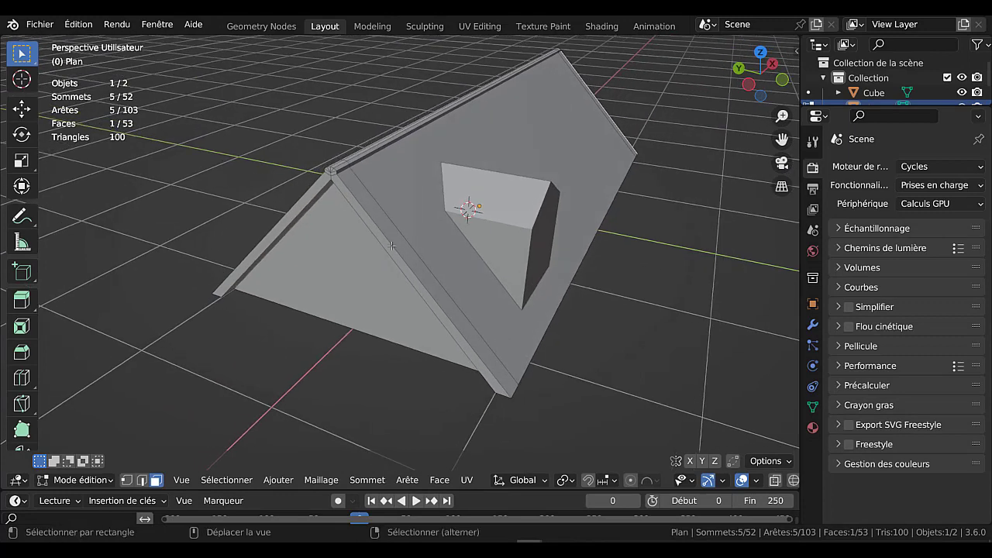
pyautogui.keyDown('shift'); pyautogui.click(389, 245); pyautogui.keyUp('shift')
pyautogui.press('q')
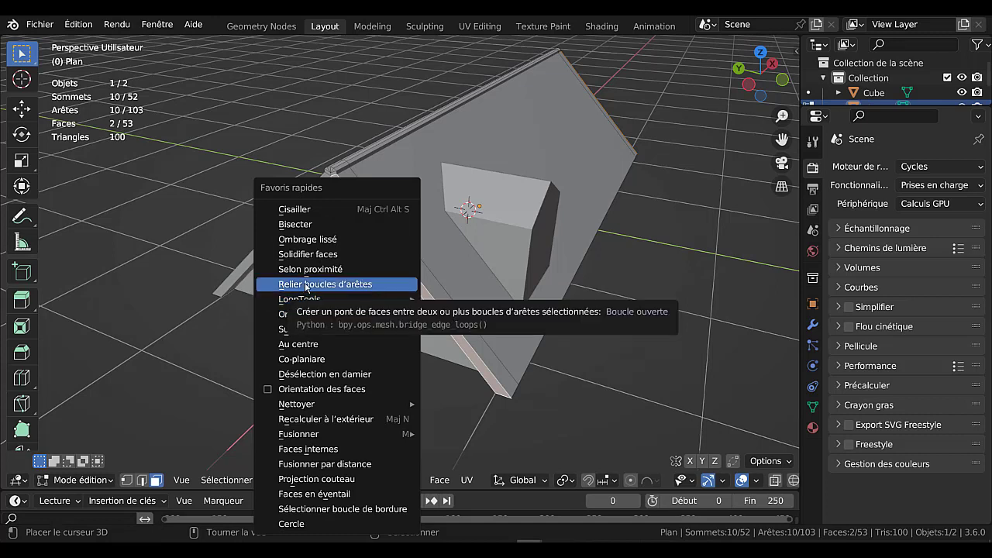
pyautogui.click(305, 359)
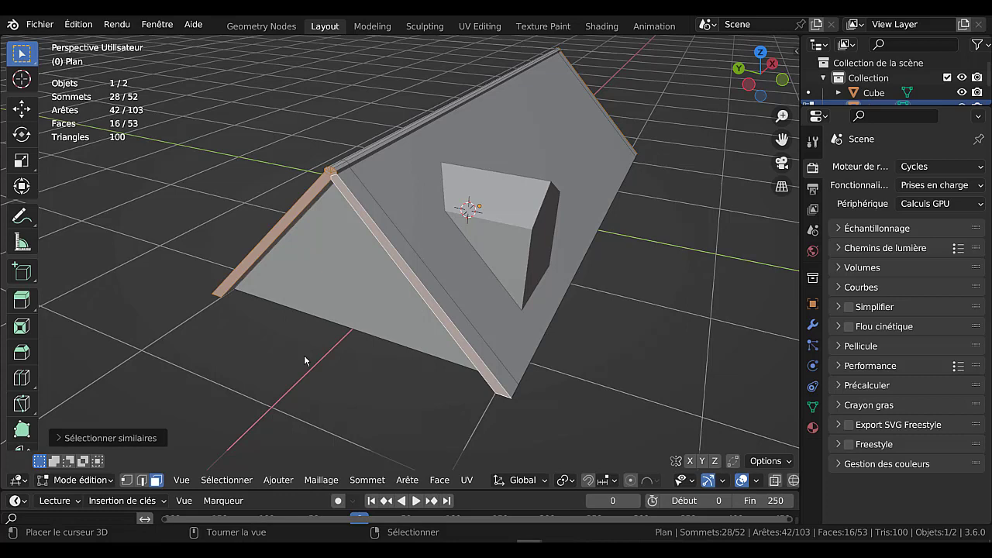
# Step: Deselect the four sloping rim faces, keeping only the ridge cap's end faces at both gables selected
pyautogui.keyDown('shift'); pyautogui.click(384, 243); pyautogui.keyUp('shift')
pyautogui.keyDown('shift'); pyautogui.click(304, 206); pyautogui.keyUp('shift')
pyautogui.moveTo(305, 206); pyautogui.dragTo(244, 288, button='middle')
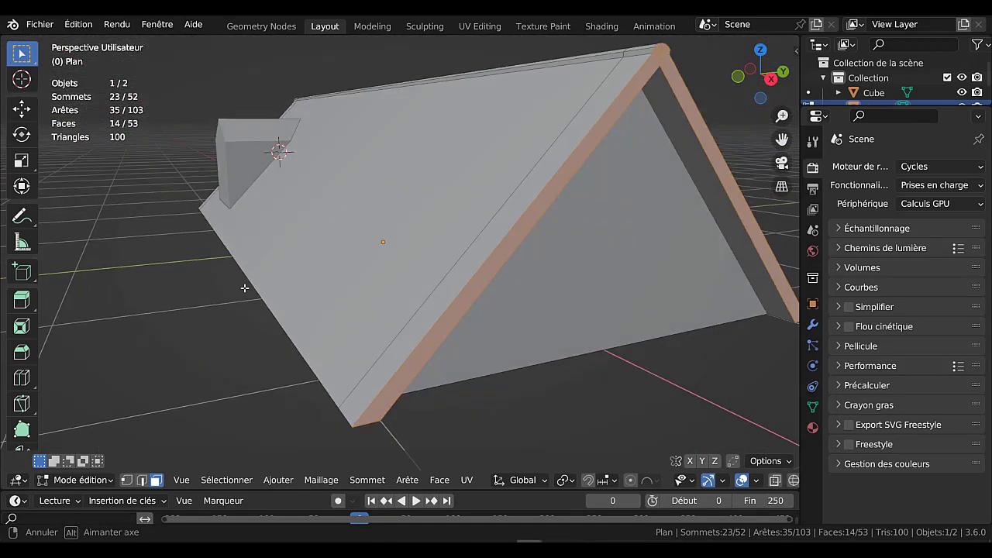
pyautogui.keyDown('shift'); pyautogui.click(578, 164); pyautogui.keyUp('shift')
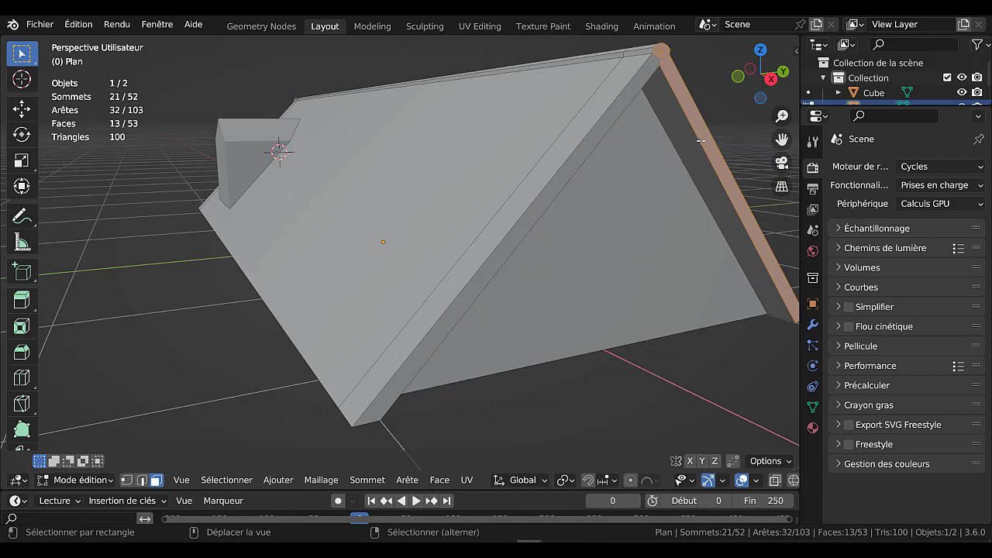
pyautogui.keyDown('shift'); pyautogui.click(700, 144); pyautogui.keyUp('shift')
pyautogui.moveTo(700, 144); pyautogui.dragTo(585, 333, button='middle')
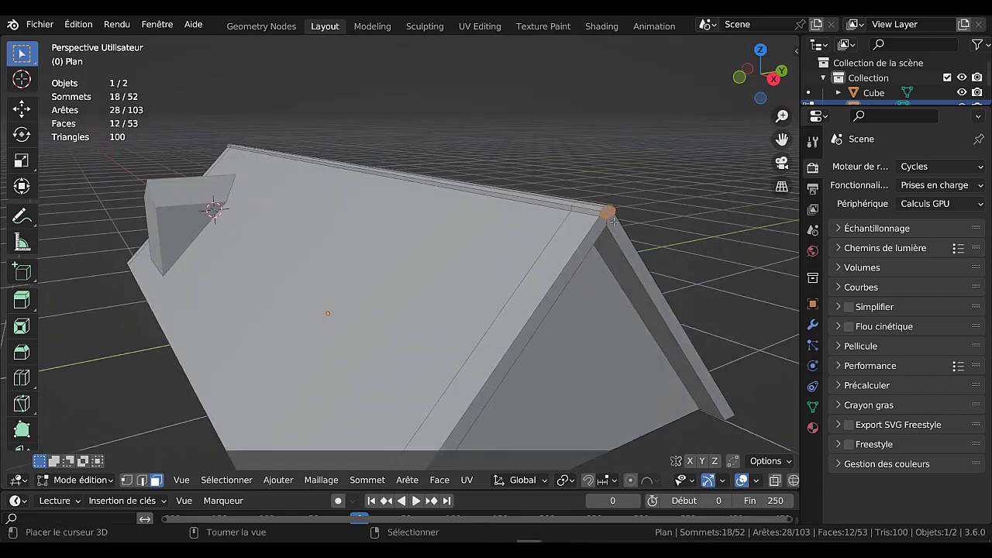
# Step: Extrude the ridge cap's end faces and push them outward about 0.02 m with Shrink/Fatten, then return to Object Mode
pyautogui.press('e')
pyautogui.rightClick(582, 332)
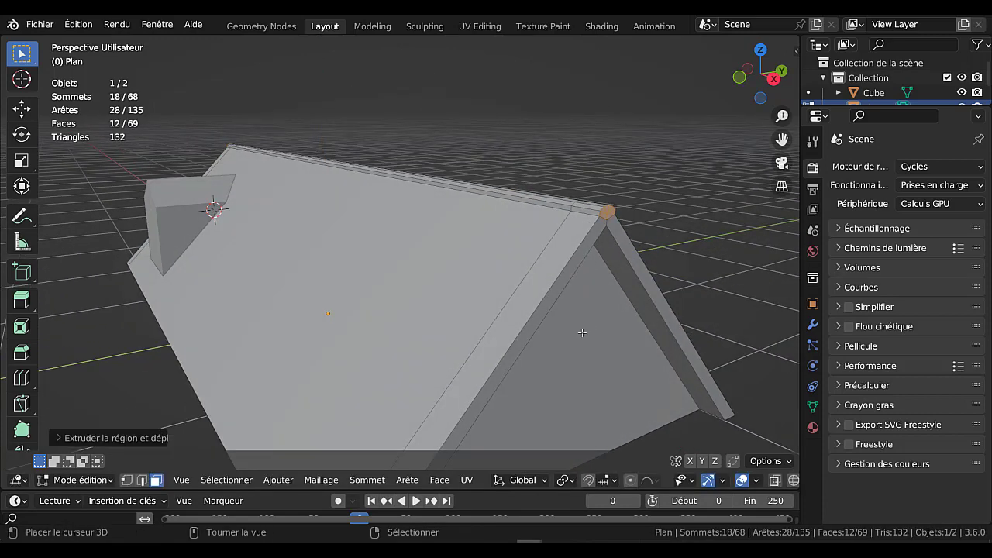
pyautogui.hotkey('alt', 's')
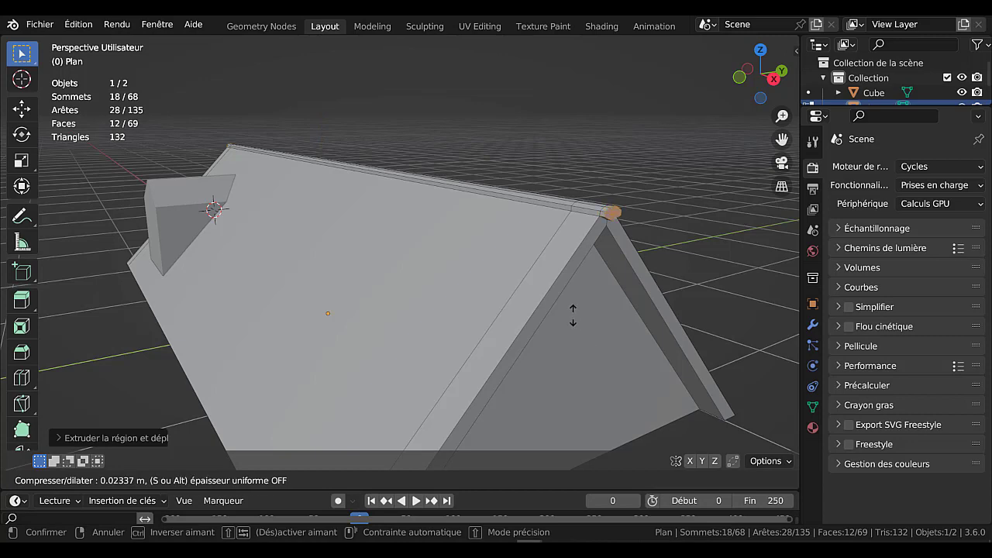
pyautogui.click(577, 322)
pyautogui.press('Tab')
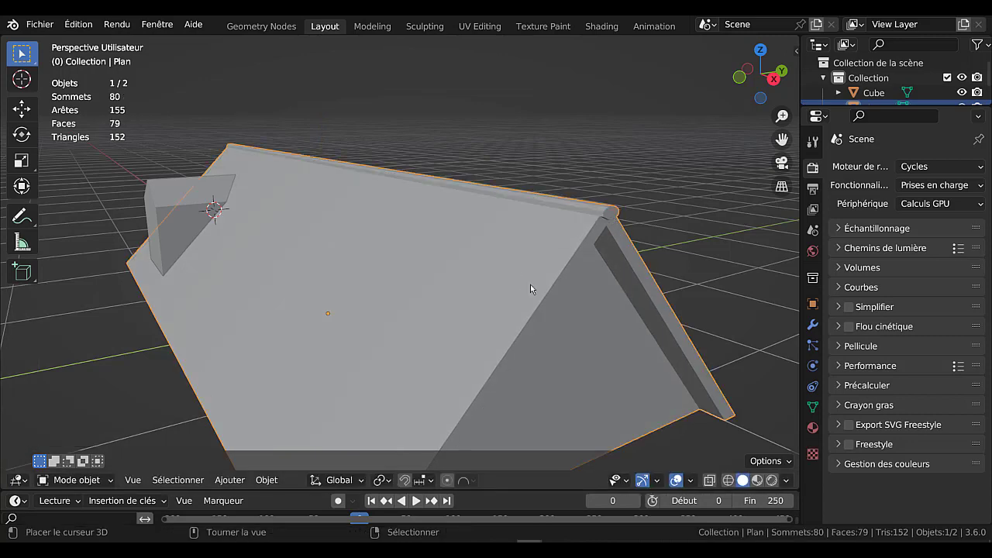
pyautogui.moveTo(530, 285); pyautogui.dragTo(725, 295, button='middle')
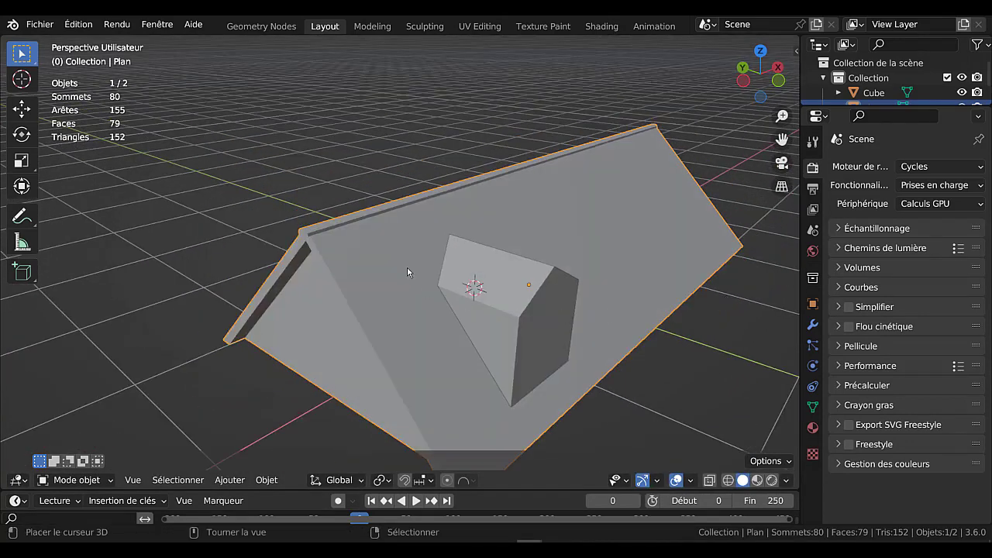
pyautogui.moveTo(405, 275); pyautogui.dragTo(388, 304, button='middle')
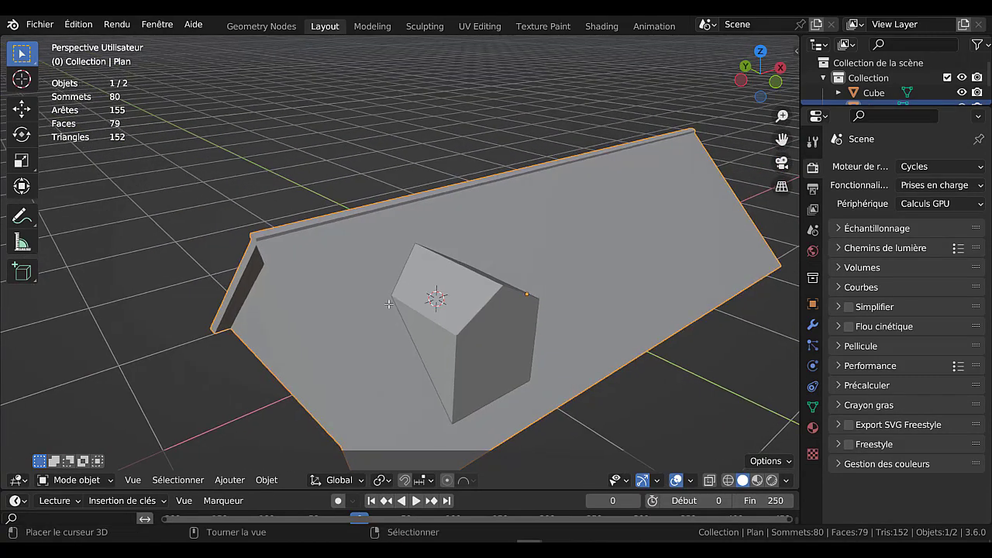
# Step: Move the dormer about -0.08 m along the Y axis
pyautogui.click(441, 294)
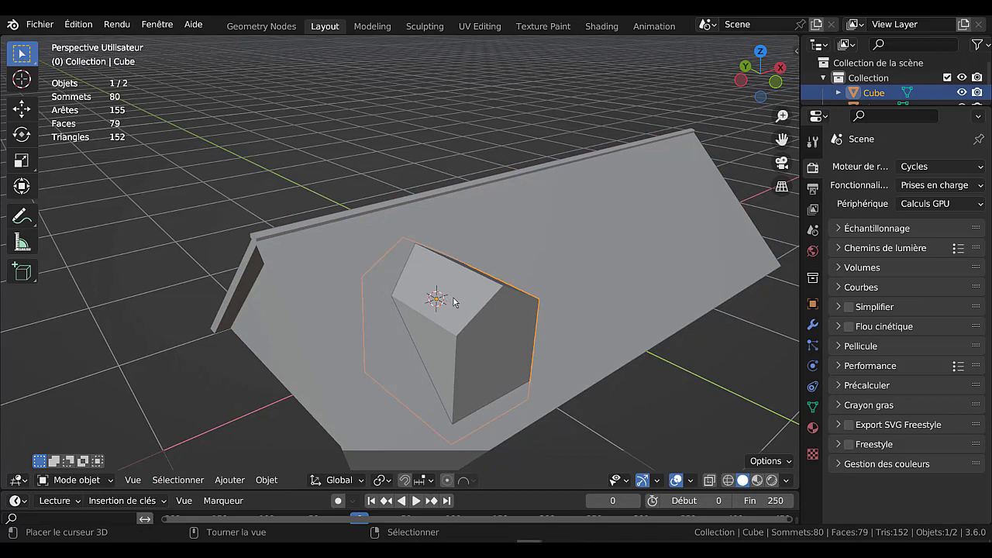
pyautogui.moveTo(453, 301); pyautogui.dragTo(415, 264, button='middle')
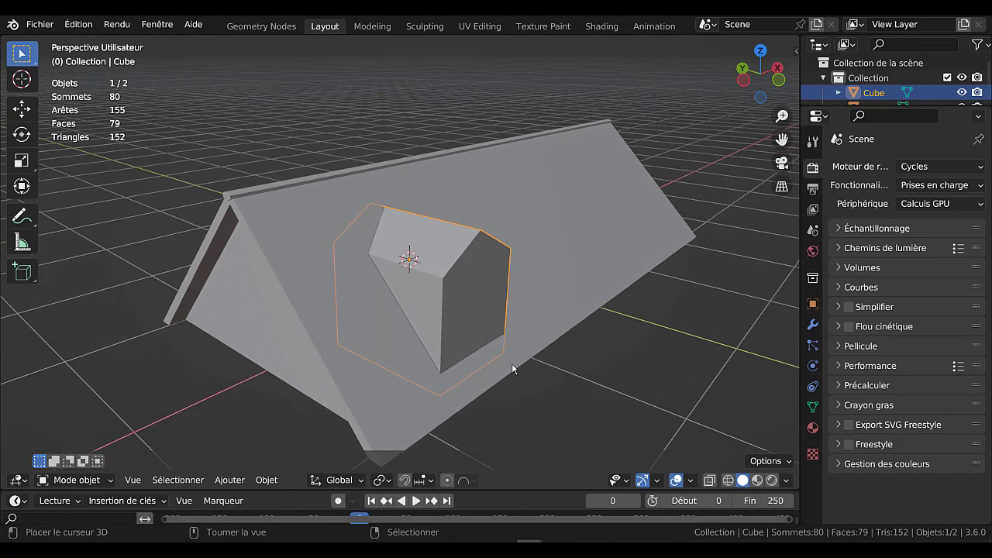
pyautogui.press('g')
pyautogui.press('y')
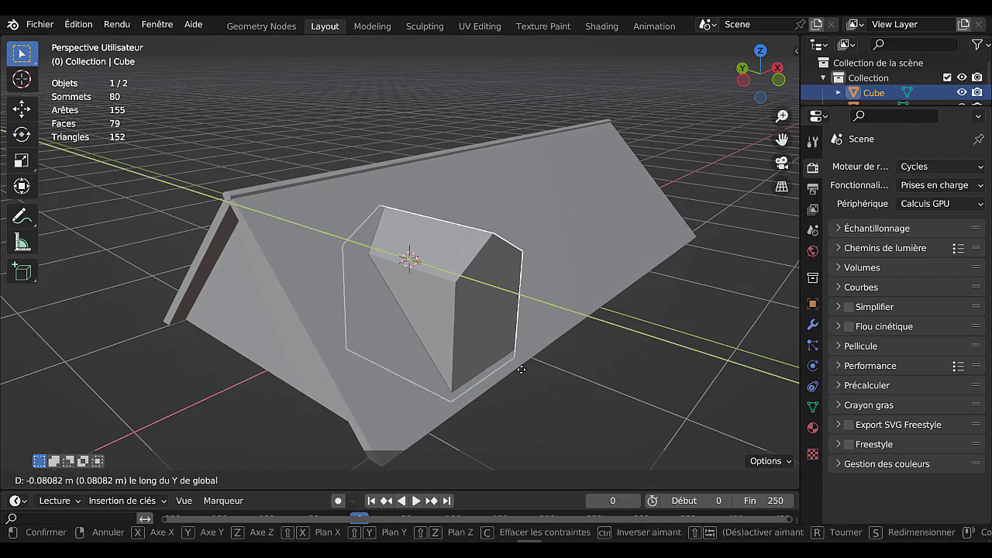
pyautogui.click(521, 369)
pyautogui.moveTo(522, 370); pyautogui.dragTo(473, 370, button='middle')
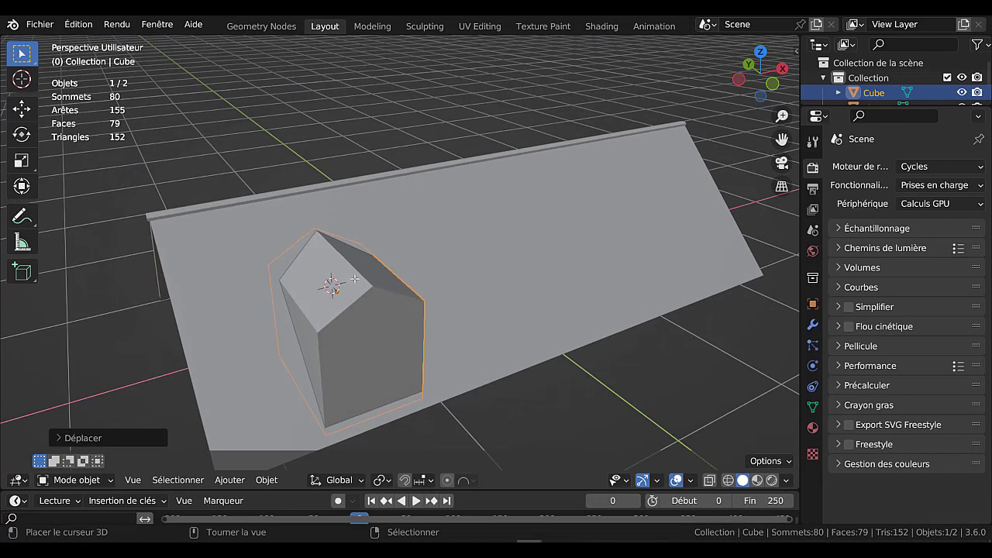
# Step: In Edit Mode, select both sloping roof faces of the dormer and extrude them outward about 0.034 m
pyautogui.press('Tab')
pyautogui.press('Tab')
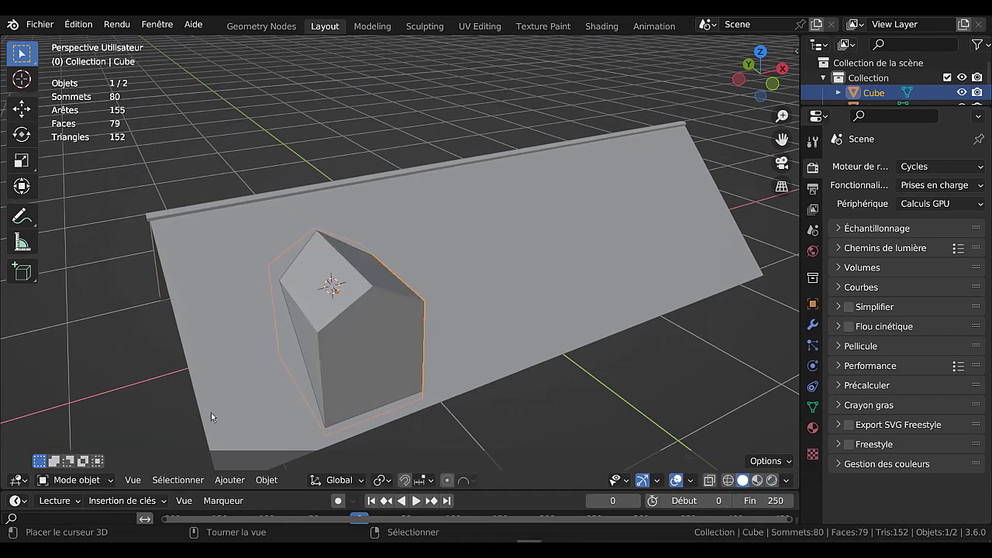
pyautogui.press('Tab')
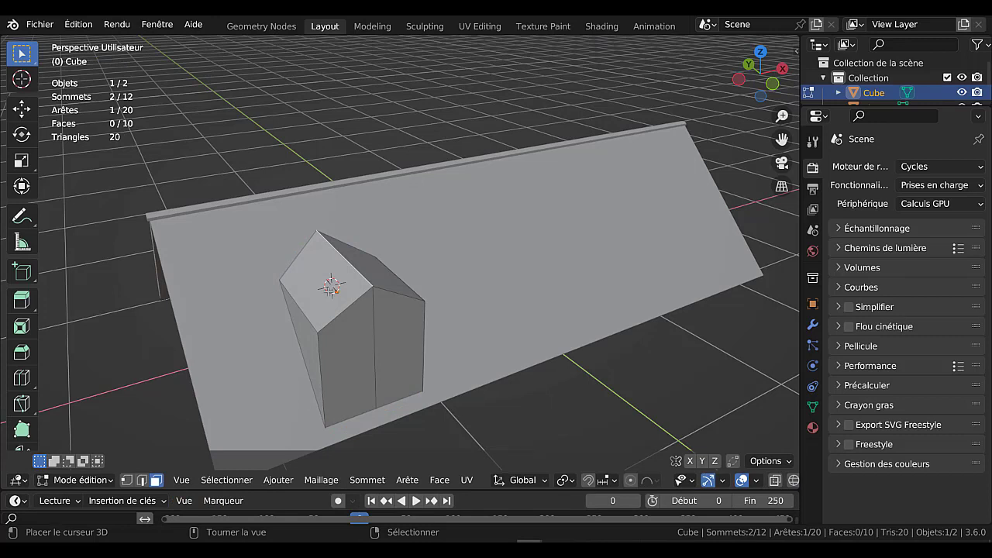
pyautogui.click(325, 288)
pyautogui.keyDown('shift'); pyautogui.click(361, 265); pyautogui.keyUp('shift')
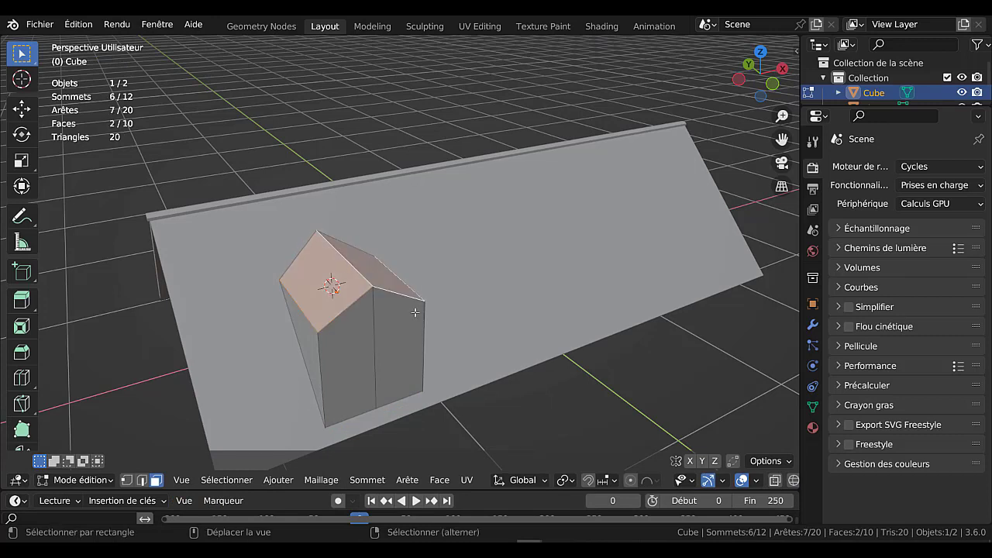
pyautogui.press('e')
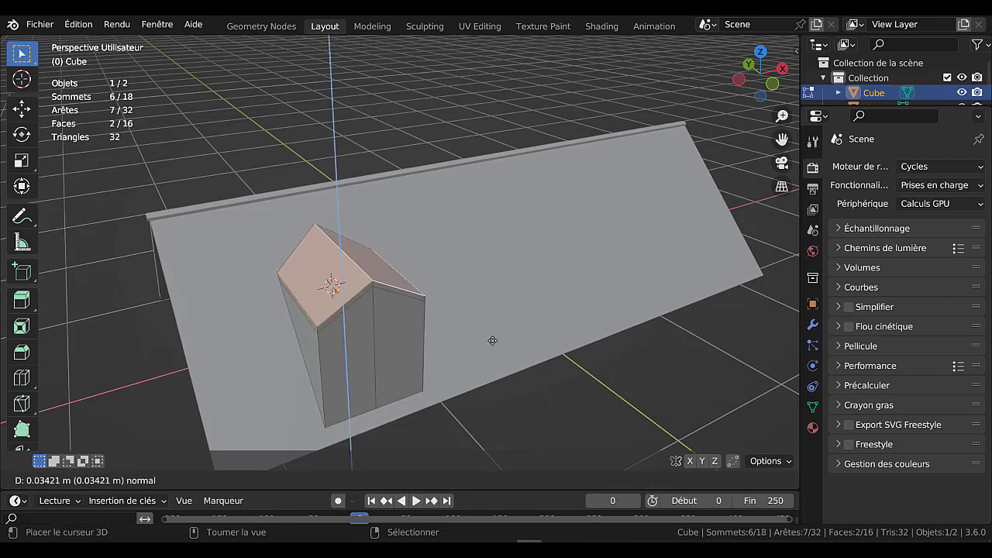
pyautogui.click(494, 341)
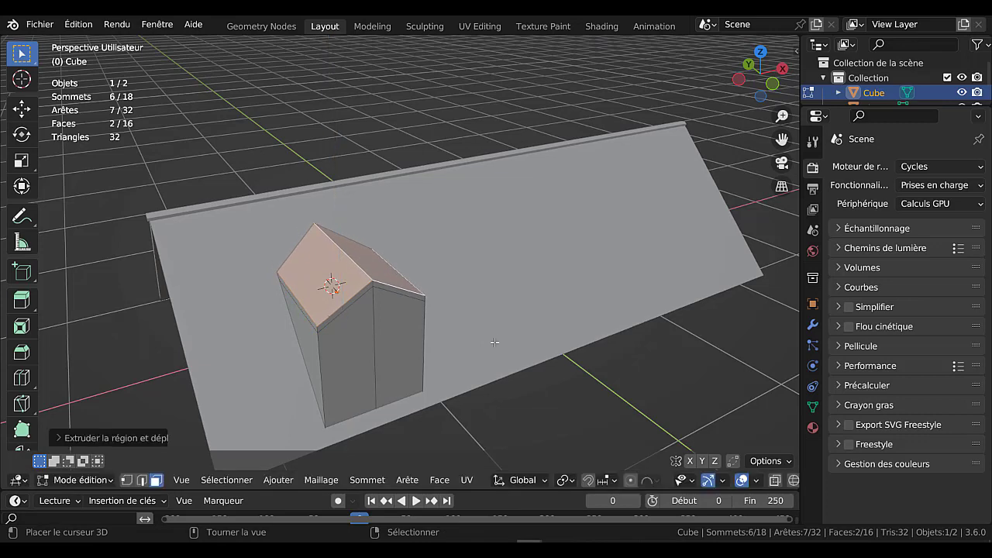
# Step: Extrude the narrow rim faces along both dormer eaves and push them outward about 0.043 m with Shrink/Fatten
pyautogui.moveTo(456, 353); pyautogui.dragTo(414, 364, button='middle')
pyautogui.moveTo(350, 362); pyautogui.dragTo(359, 349, button='middle')
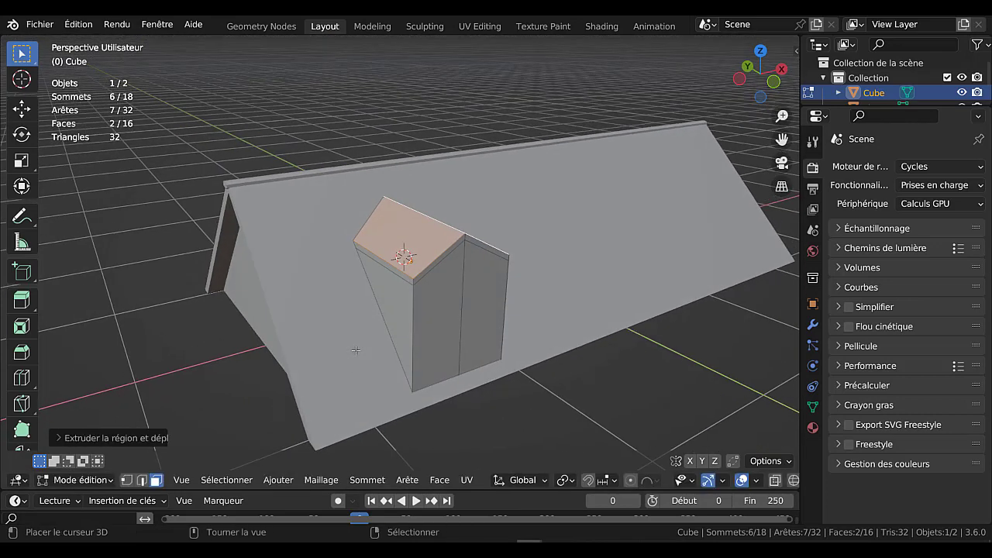
pyautogui.rightClick(396, 270)
pyautogui.moveTo(430, 305); pyautogui.dragTo(356, 334, button='middle')
pyautogui.keyDown('shift'); pyautogui.click(300, 265); pyautogui.keyUp('shift')
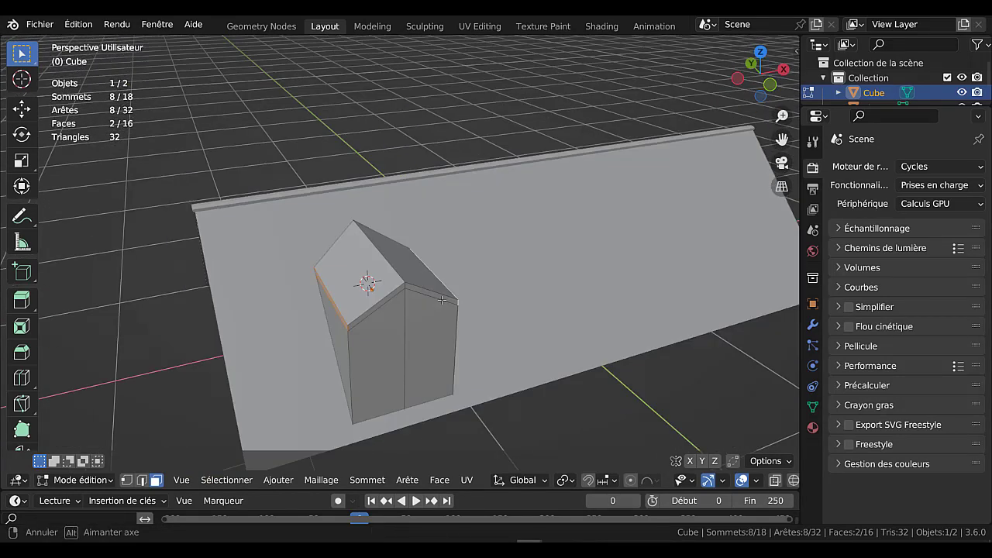
pyautogui.press('e')
pyautogui.rightClick(526, 335)
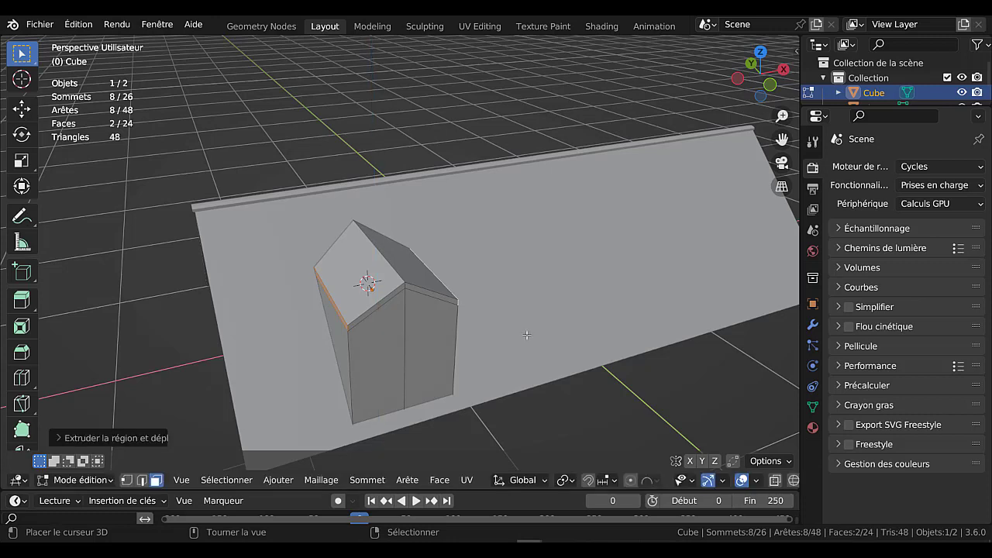
pyautogui.hotkey('alt', 's')
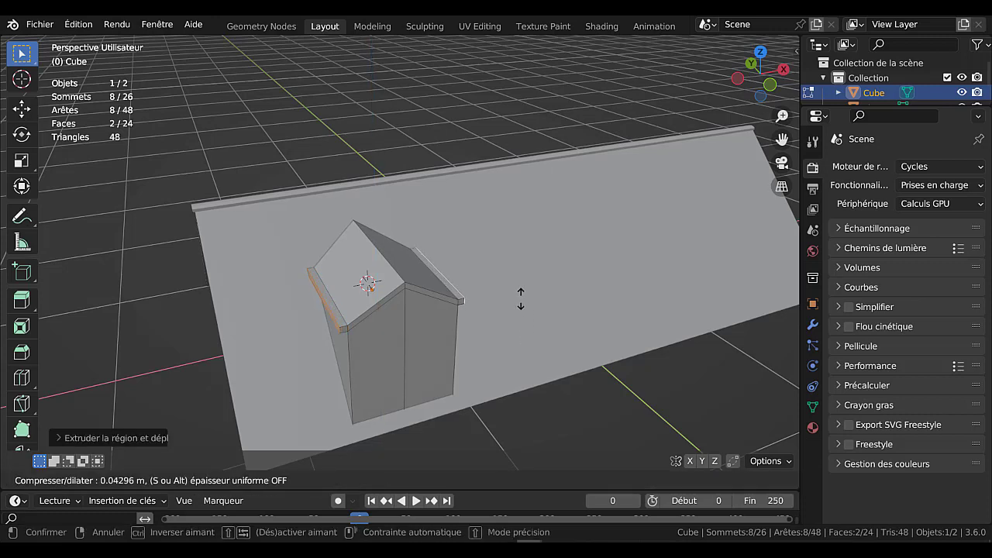
pyautogui.click(521, 297)
# Step: Select the underside faces of both dormer eave overhangs and return to Object Mode
pyautogui.moveTo(521, 297); pyautogui.dragTo(438, 330, button='middle')
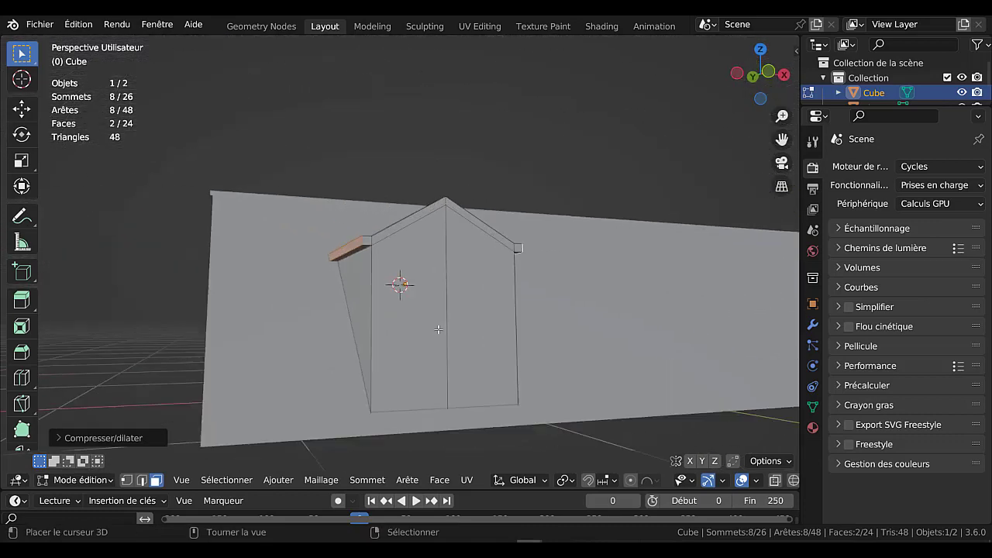
pyautogui.scroll(3, 419, 319)
pyautogui.scroll(3, 404, 295)
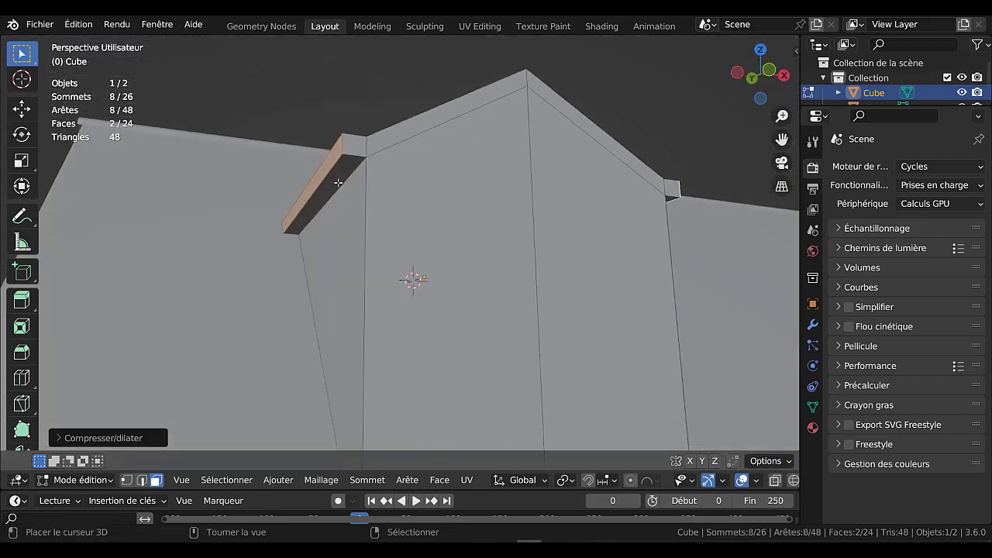
pyautogui.scroll(-4, 445, 240)
pyautogui.moveTo(447, 245); pyautogui.dragTo(393, 242, button='middle')
pyautogui.click(404, 218)
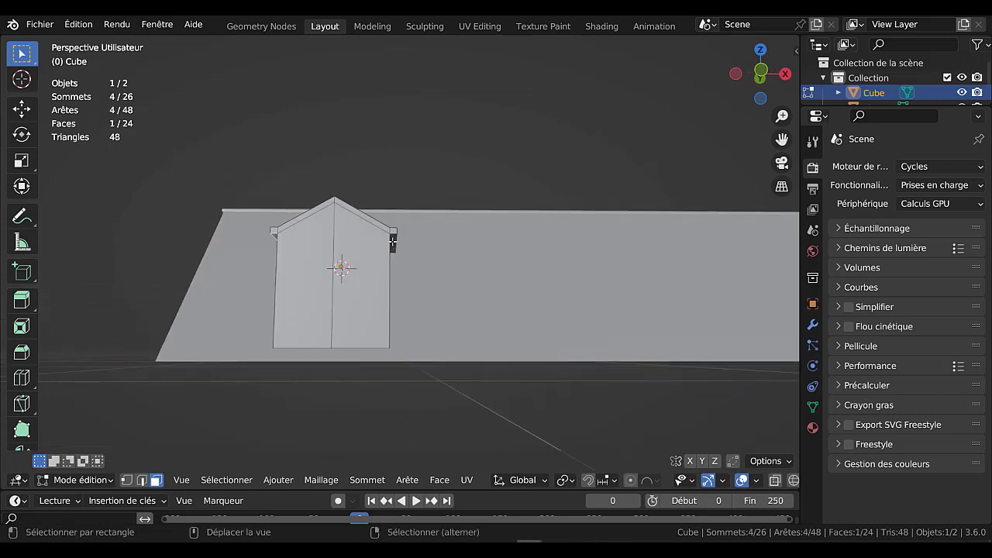
pyautogui.press('Tab')
# Step: Try to merge the dormer into the main roof as one object with a Boolean union
pyautogui.moveTo(376, 299); pyautogui.dragTo(455, 328, button='middle')
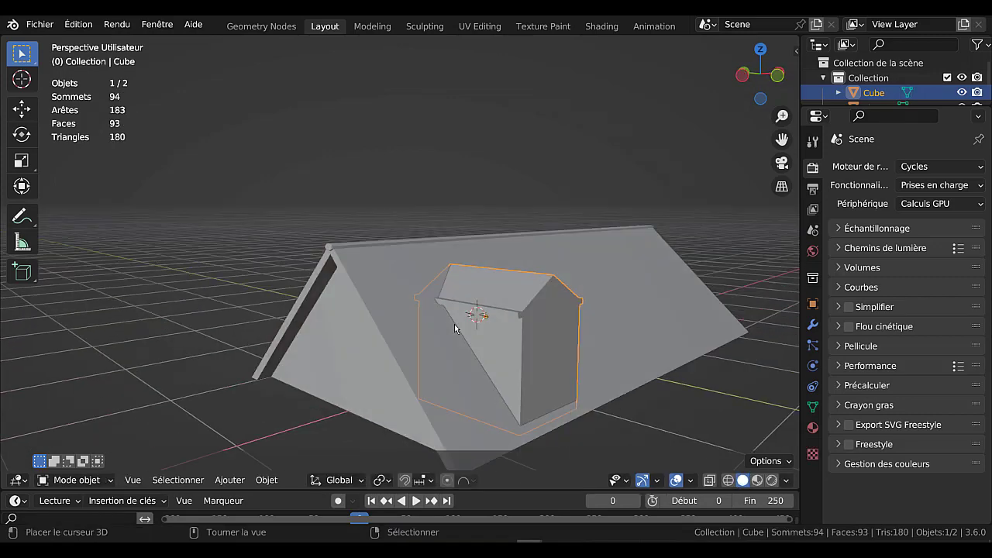
pyautogui.scroll(2, 455, 328)
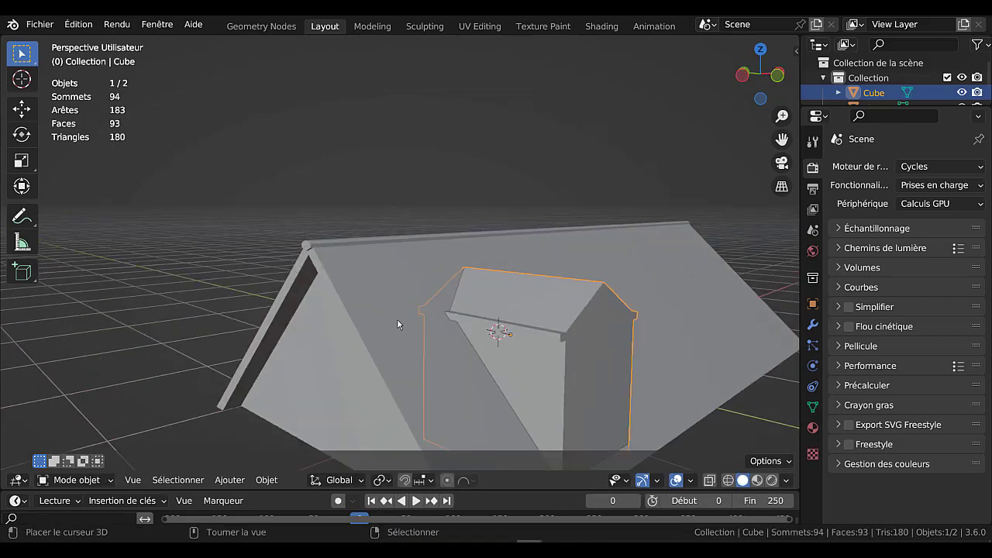
pyautogui.scroll(-2, 398, 324)
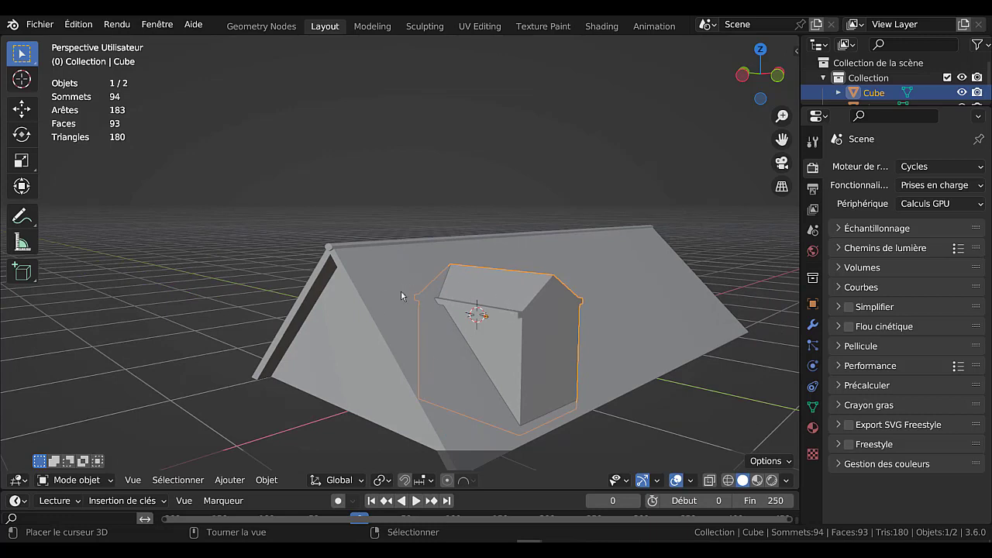
pyautogui.keyDown('shift'); pyautogui.click(359, 310); pyautogui.keyUp('shift')
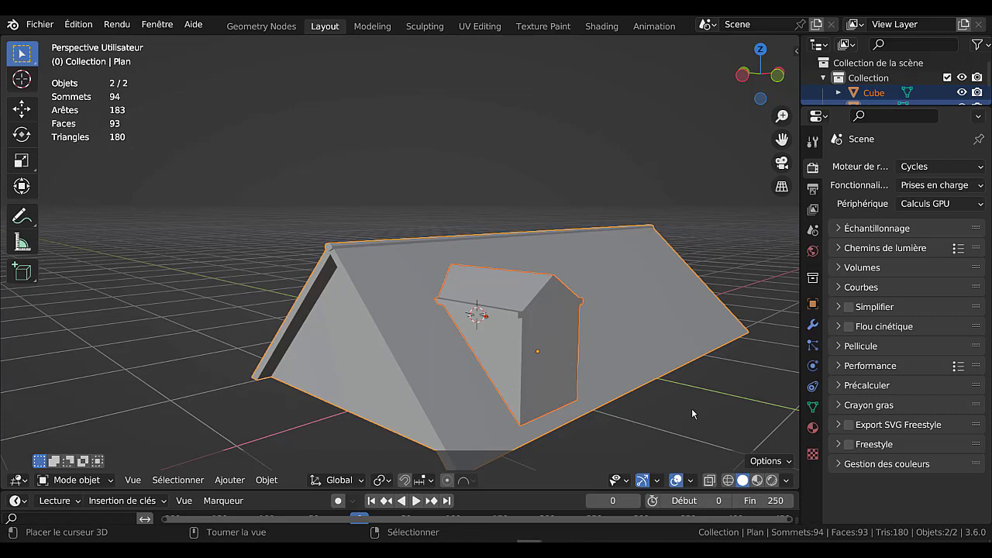
pyautogui.press('shift')
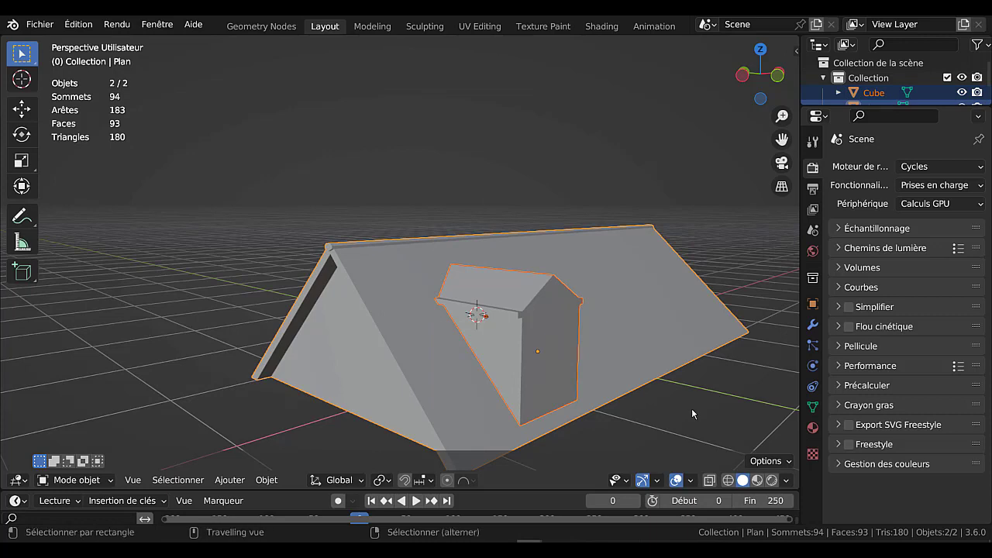
pyautogui.hotkey('ctrl', 'j')
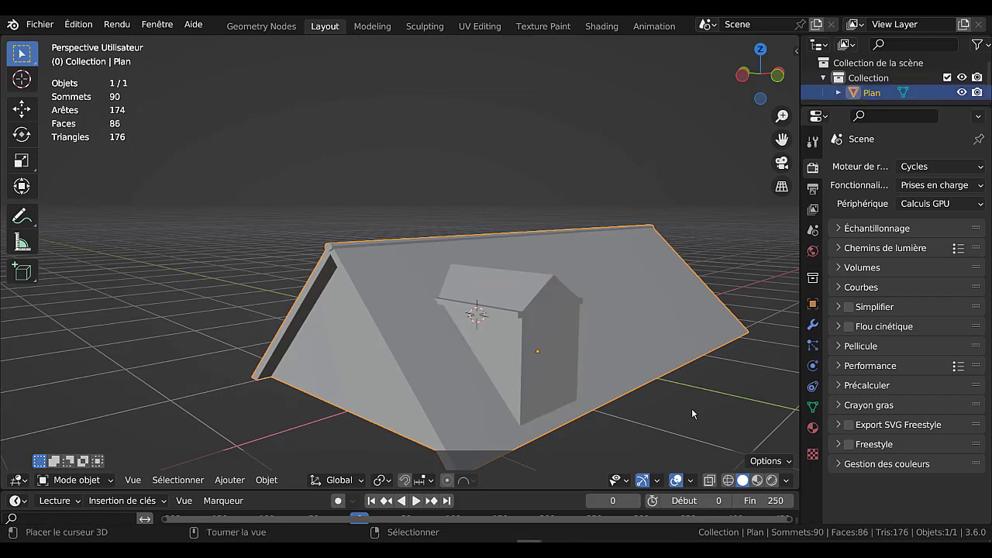
pyautogui.press('Tab')
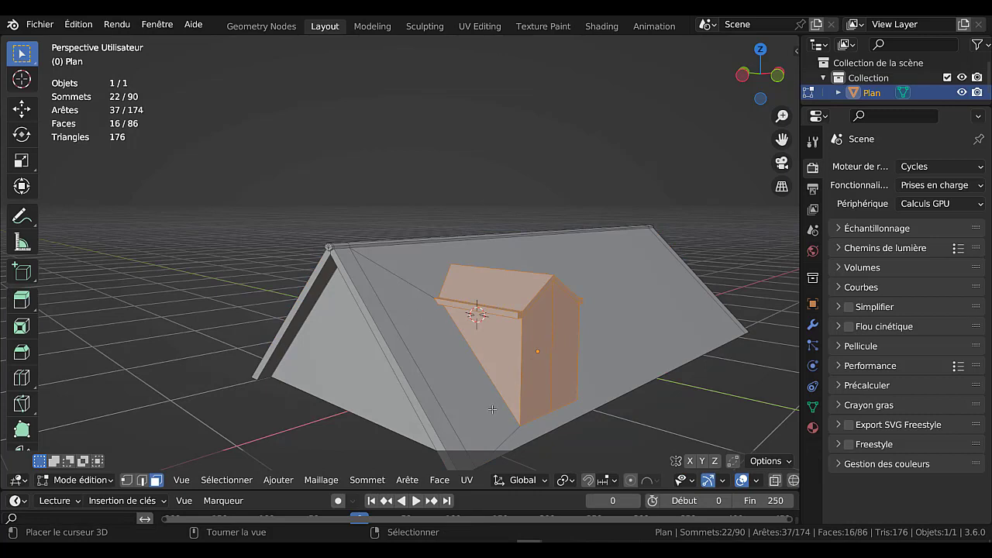
pyautogui.press('Tab')
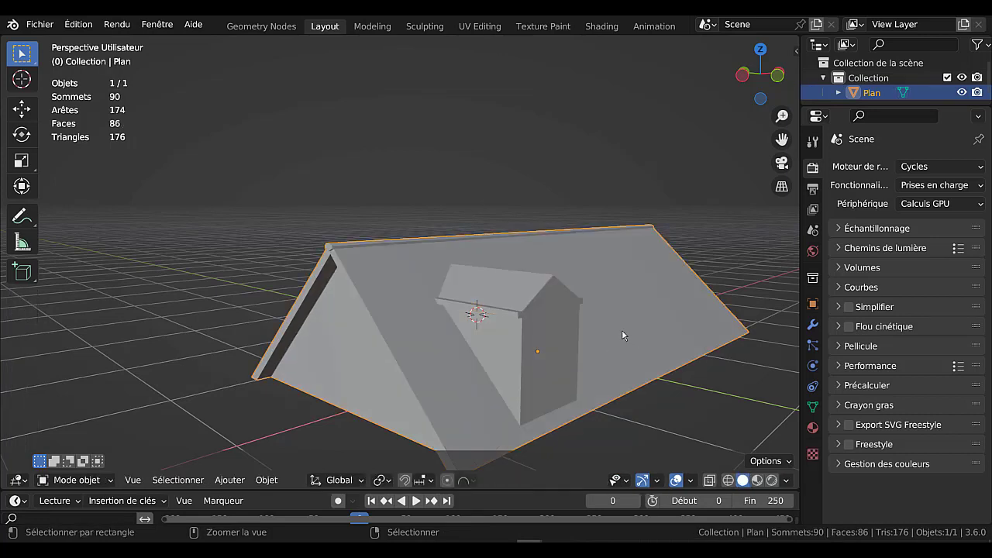
# Step: Undo the union so the dormer and main roof are separate objects again
pyautogui.hotkey('ctrl', 'z')
pyautogui.hotkey('ctrl', 'z')
pyautogui.hotkey('ctrl', 'z')
pyautogui.hotkey('ctrl', 'z')
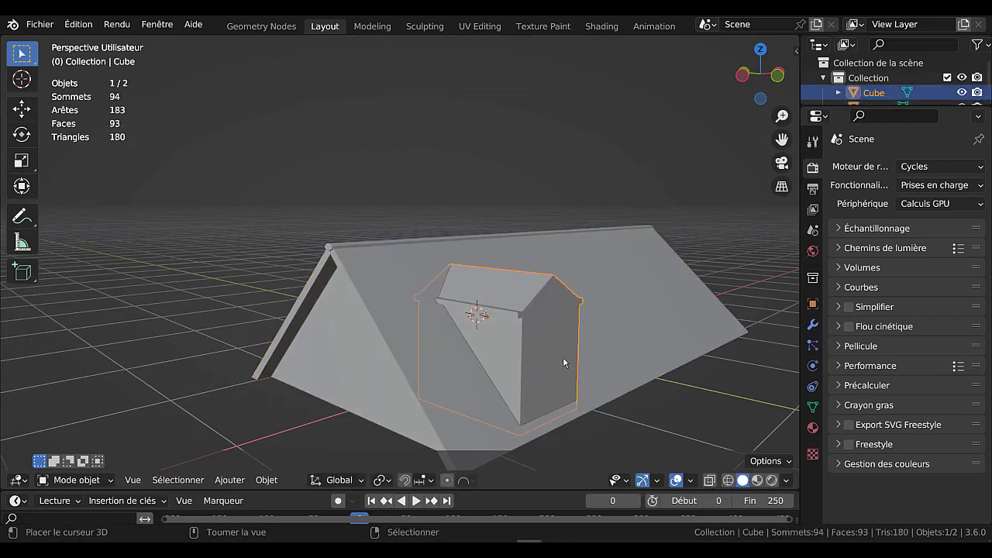
# Step: Extrude the underside faces of both dormer eave overhangs downward, returning to Object Mode
pyautogui.moveTo(563, 359); pyautogui.dragTo(465, 342, button='middle')
pyautogui.keyDown('shift'); pyautogui.moveTo(532, 350); pyautogui.dragTo(654, 402, button='middle'); pyautogui.keyUp('shift')
pyautogui.moveTo(494, 380); pyautogui.dragTo(472, 352, button='middle')
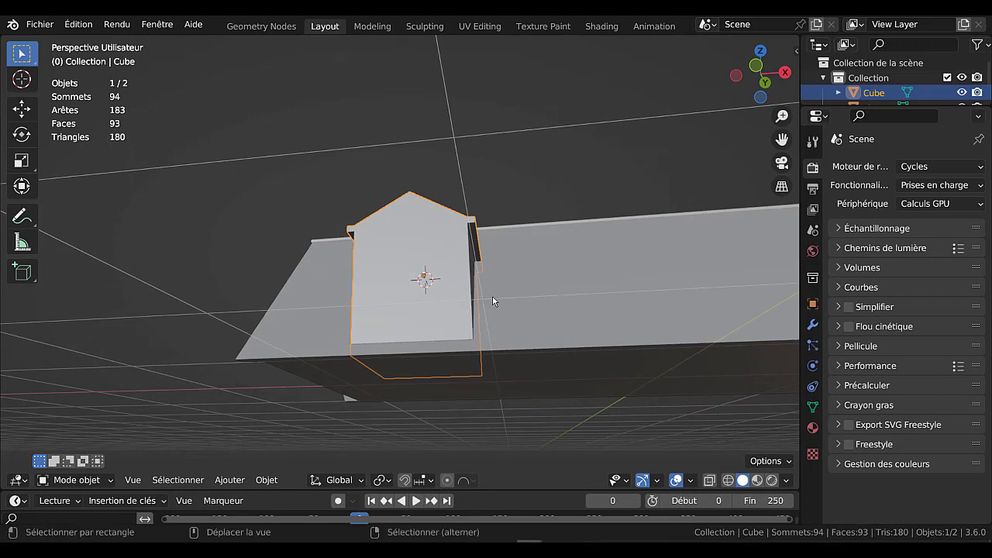
pyautogui.keyDown('shift'); pyautogui.moveTo(497, 317); pyautogui.dragTo(501, 350, button='middle'); pyautogui.keyUp('shift')
pyautogui.scroll(3, 518, 310)
pyautogui.moveTo(519, 313); pyautogui.dragTo(473, 281, button='middle')
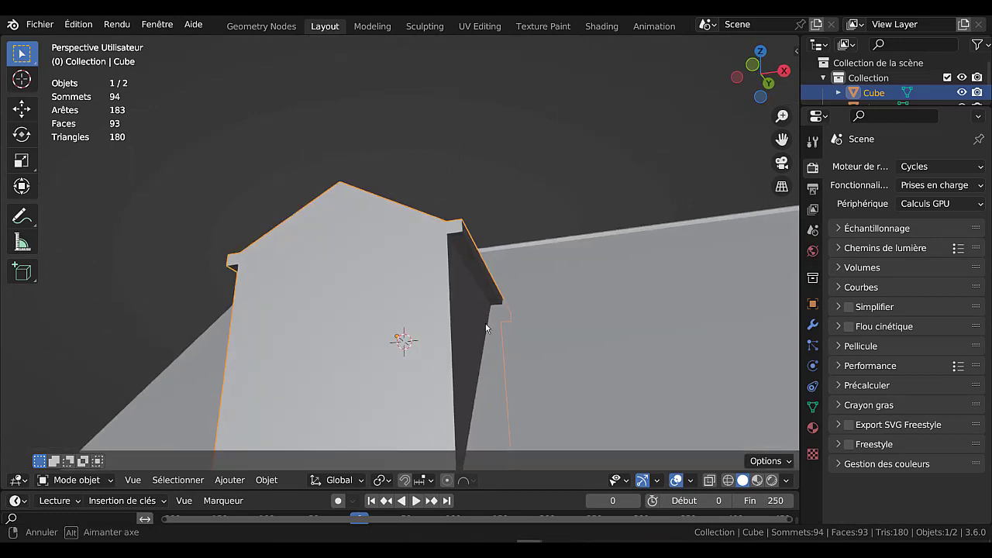
pyautogui.press('Tab')
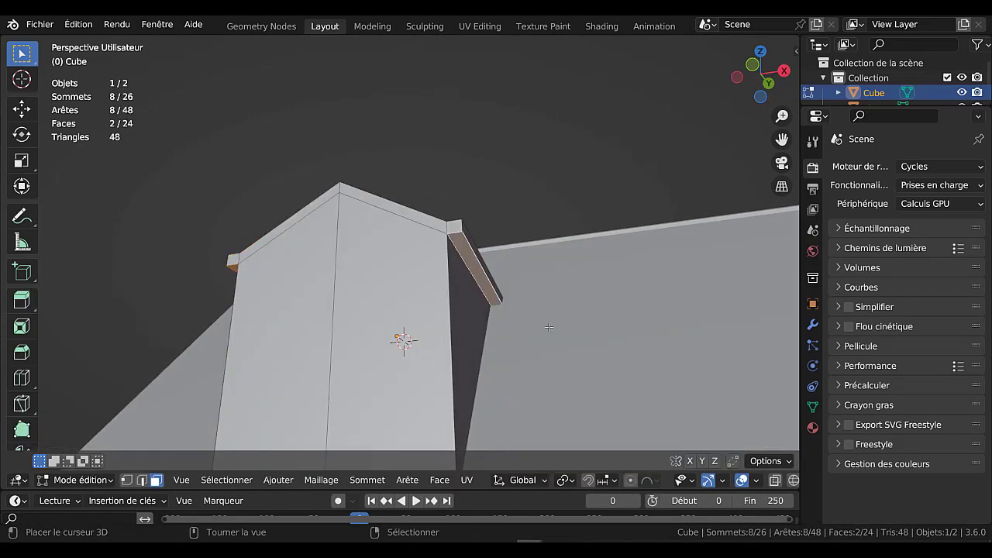
pyautogui.moveTo(549, 327); pyautogui.dragTo(560, 308, button='middle')
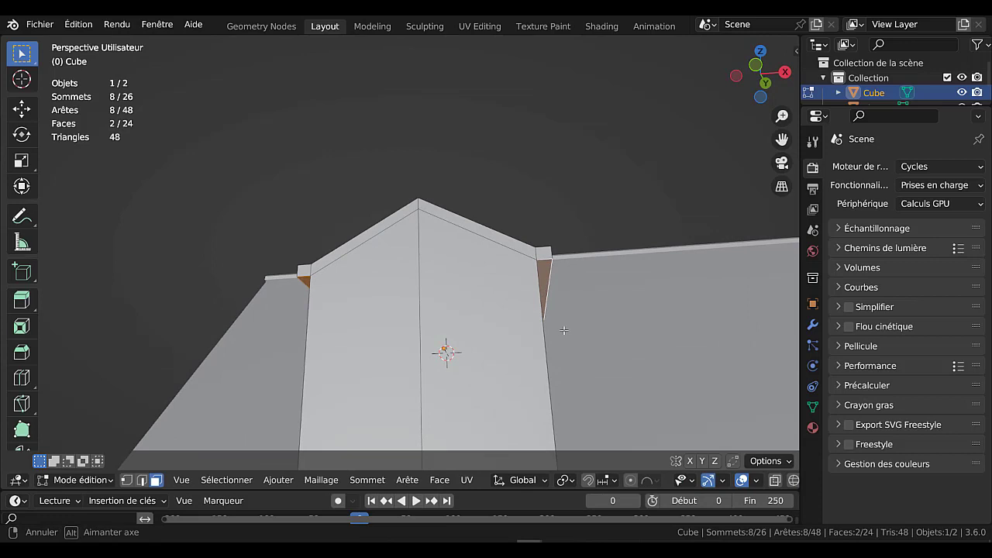
pyautogui.press('e')
pyautogui.click(635, 356)
pyautogui.scroll(-3, 567, 360)
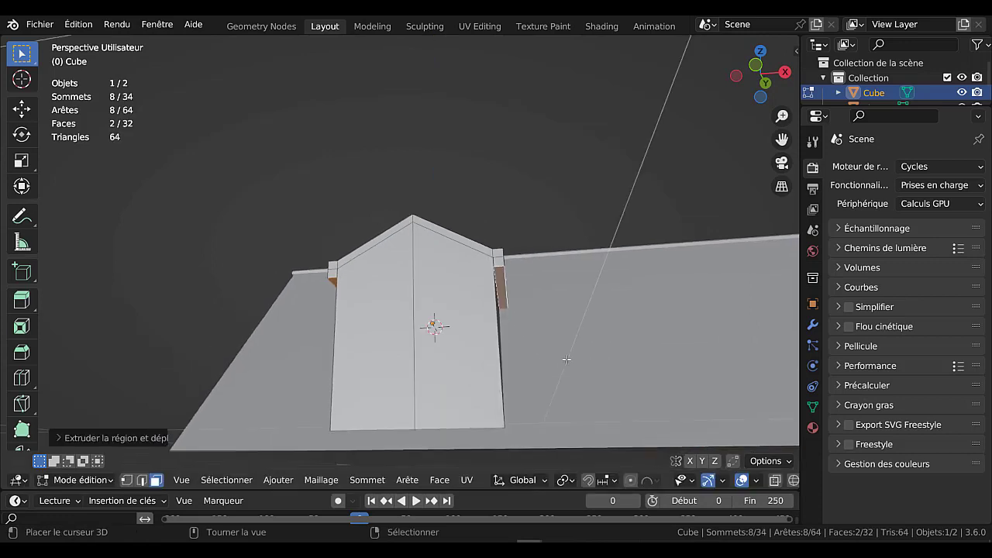
pyautogui.moveTo(567, 360); pyautogui.dragTo(623, 386, button='middle')
pyautogui.press('Tab')
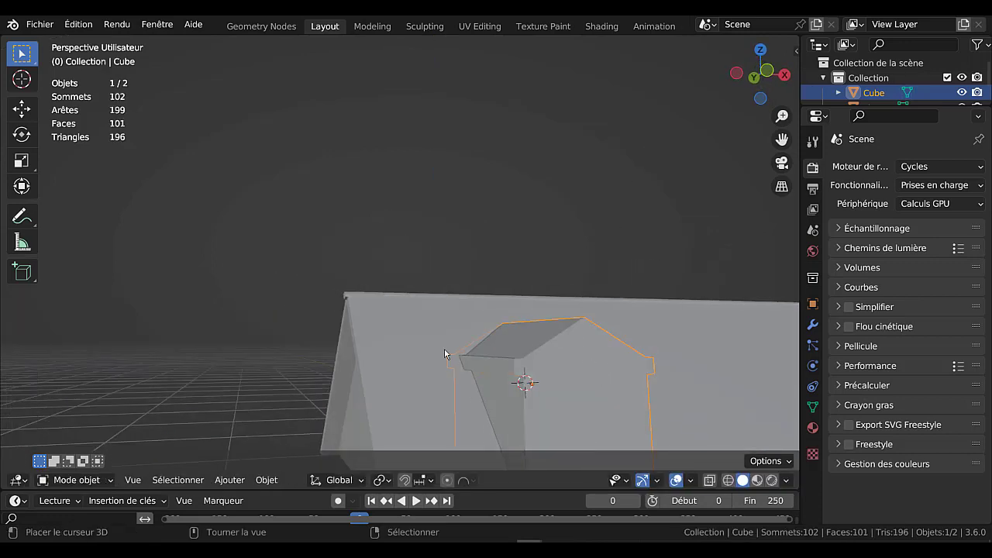
# Step: Try the Boolean union of the dormer with the main roof once more and undo it
pyautogui.scroll(-3, 513, 373)
pyautogui.moveTo(518, 379); pyautogui.dragTo(526, 390, button='middle')
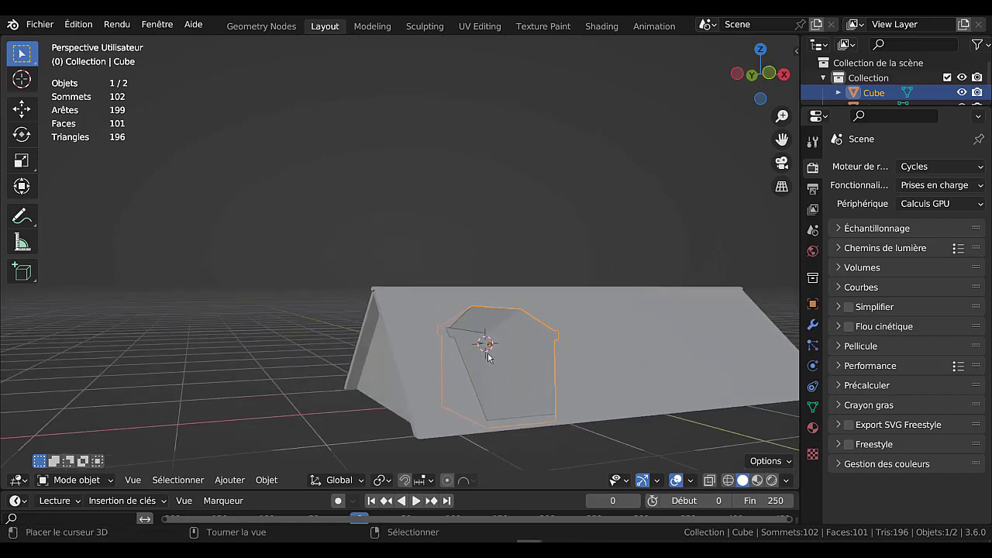
pyautogui.keyDown('shift'); pyautogui.click(419, 316); pyautogui.keyUp('shift')
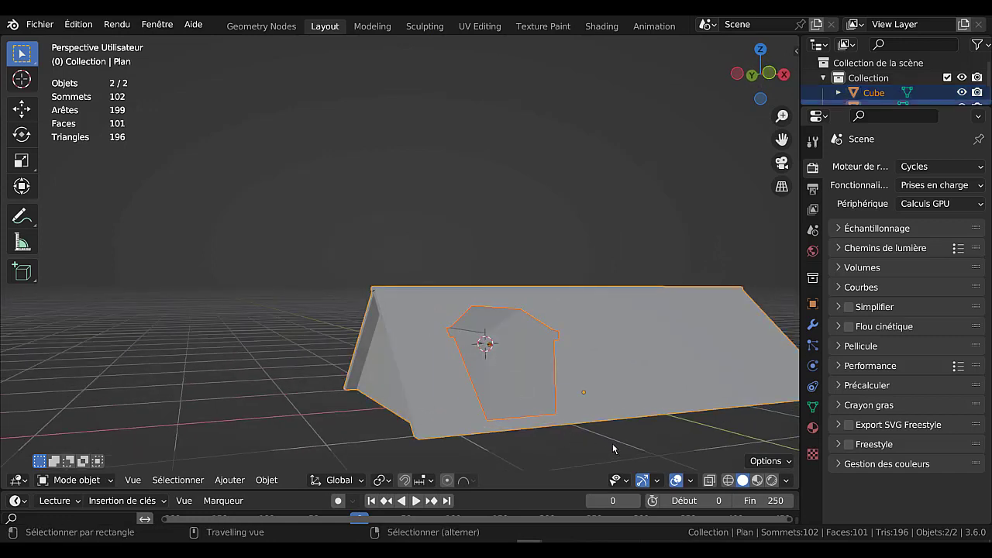
pyautogui.press('ctrl+shift+KP_Add')
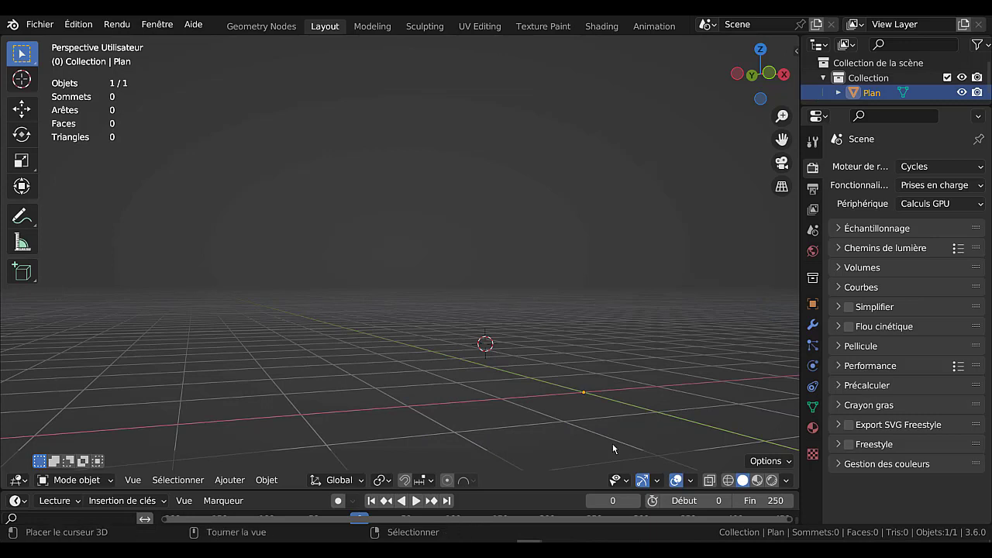
pyautogui.press('z')
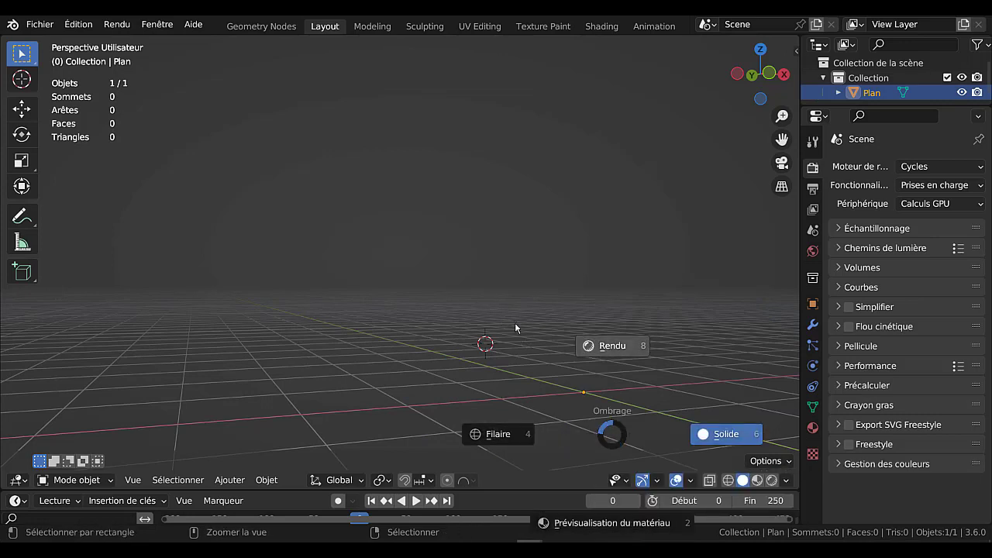
pyautogui.press('Escape')
pyautogui.hotkey('ctrl', 'z')
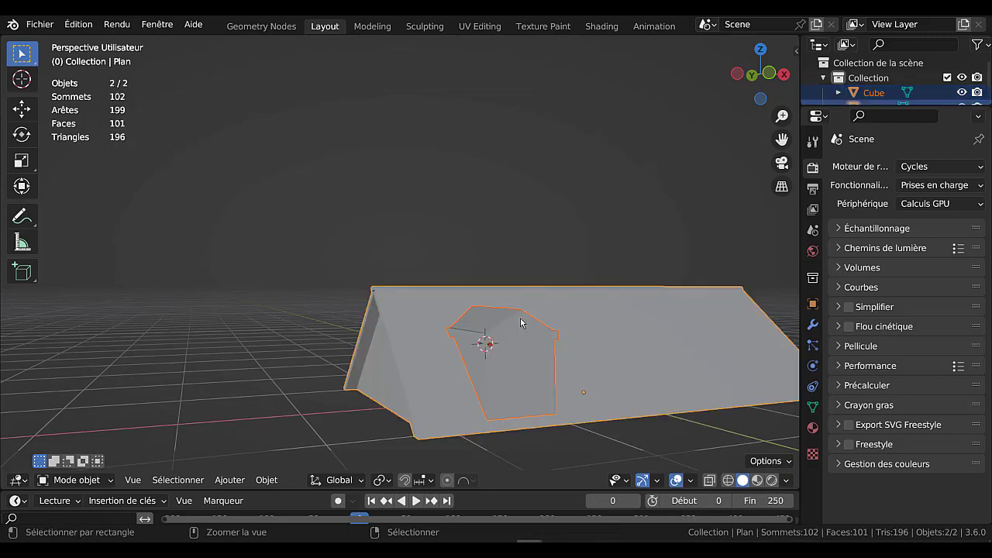
# Step: Reselect the dormer and undo the downward extrusion of its eave undersides in Edit Mode
pyautogui.moveTo(482, 352); pyautogui.dragTo(491, 324, button='middle')
pyautogui.rightClick(494, 342)
pyautogui.press('Tab')
pyautogui.scroll(5, 491, 324)
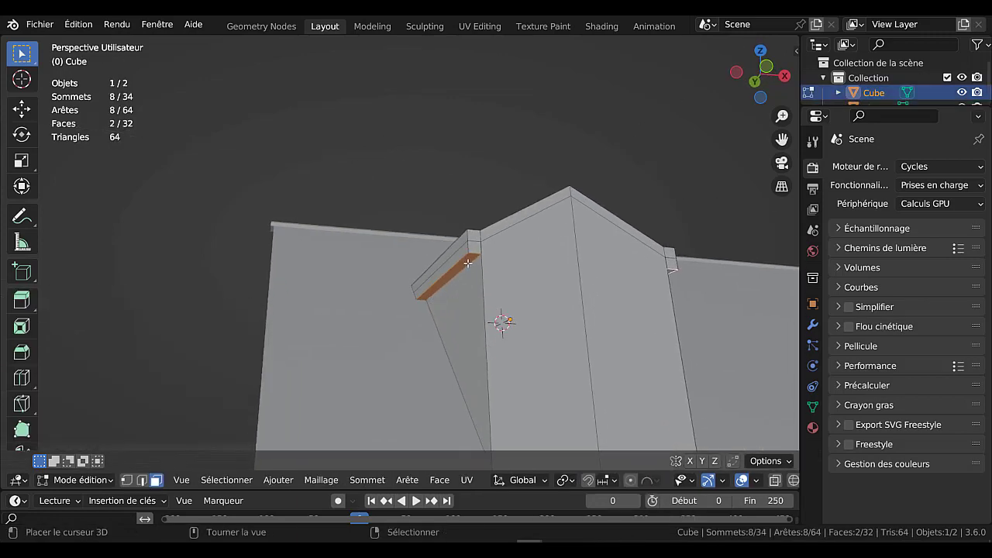
pyautogui.press('Tab')
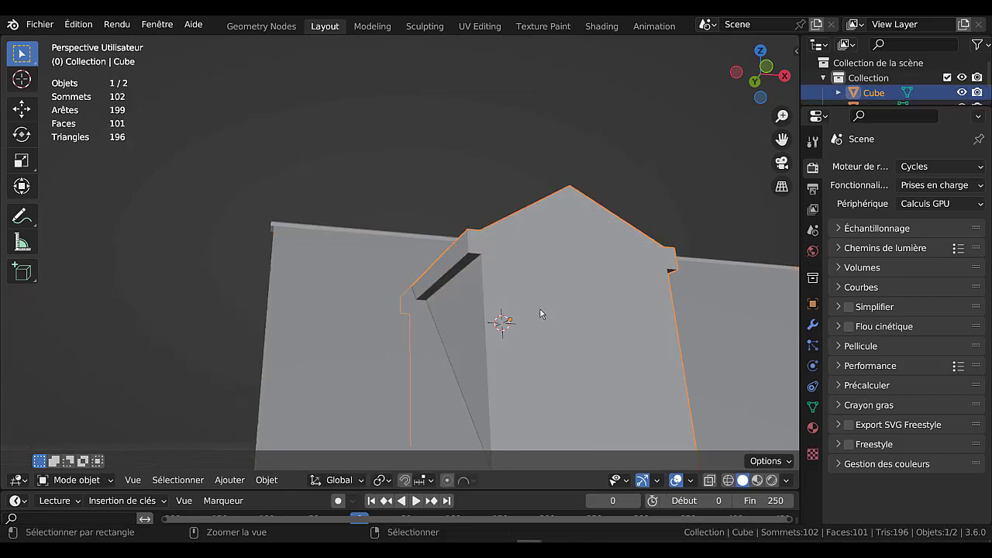
pyautogui.press('Tab')
pyautogui.hotkey('ctrl', 'z')
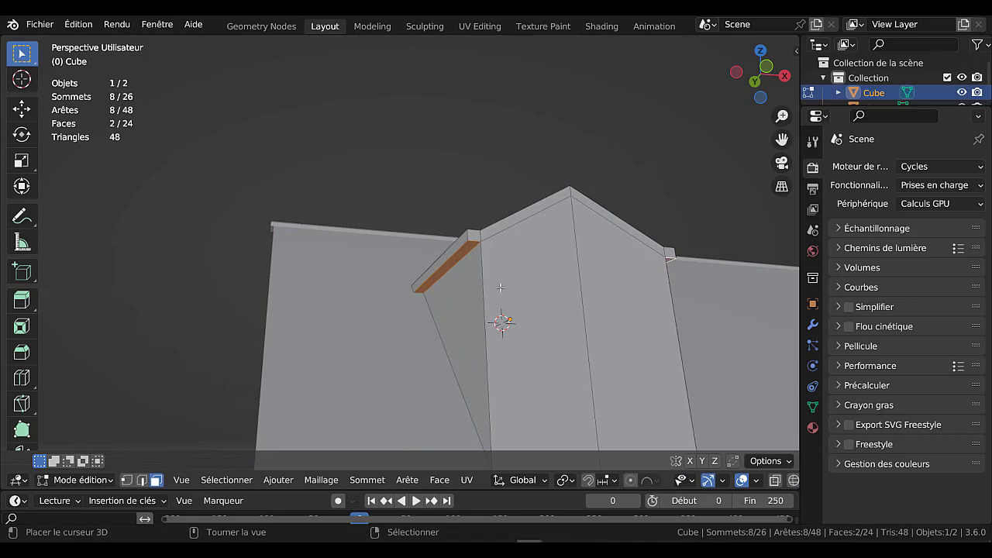
# Step: Bevel the dormer roof's ridge edge with four segments
pyautogui.moveTo(532, 271); pyautogui.dragTo(510, 335, button='middle')
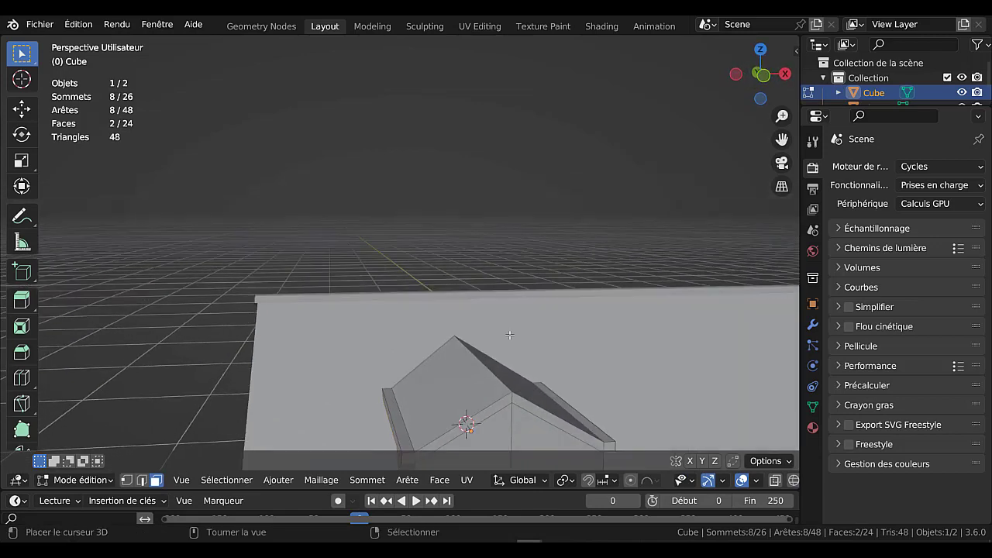
pyautogui.click(142, 480)
pyautogui.click(483, 364)
pyautogui.moveTo(483, 363); pyautogui.dragTo(463, 329, button='middle')
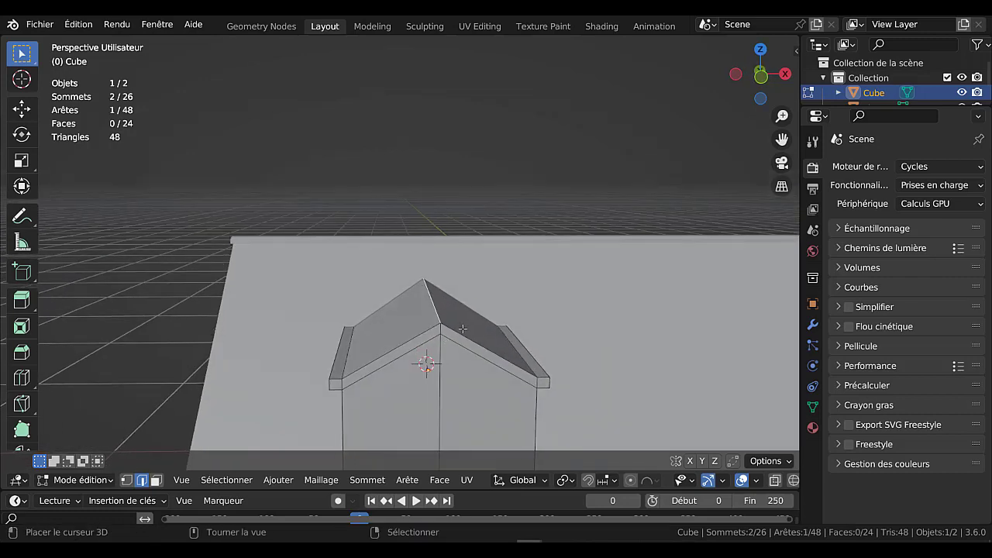
pyautogui.hotkey('ctrl', 'b')
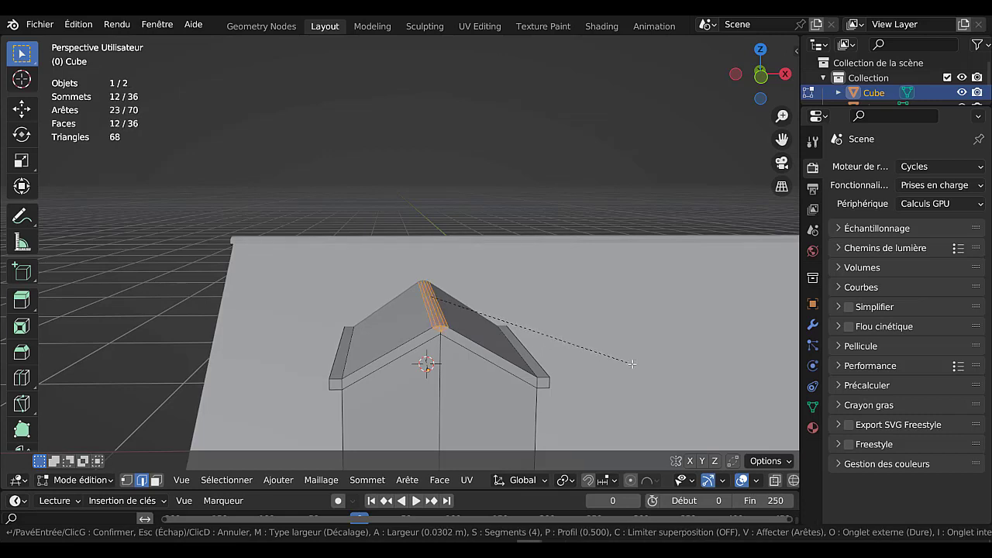
pyautogui.click(587, 365)
# Step: Extrude the bevelled ridge faces outward to form a raised ridge cap on the dormer roof
pyautogui.scroll(2, 578, 363)
pyautogui.keyDown('shift'); pyautogui.moveTo(420, 295); pyautogui.dragTo(410, 221, button='middle'); pyautogui.keyUp('shift')
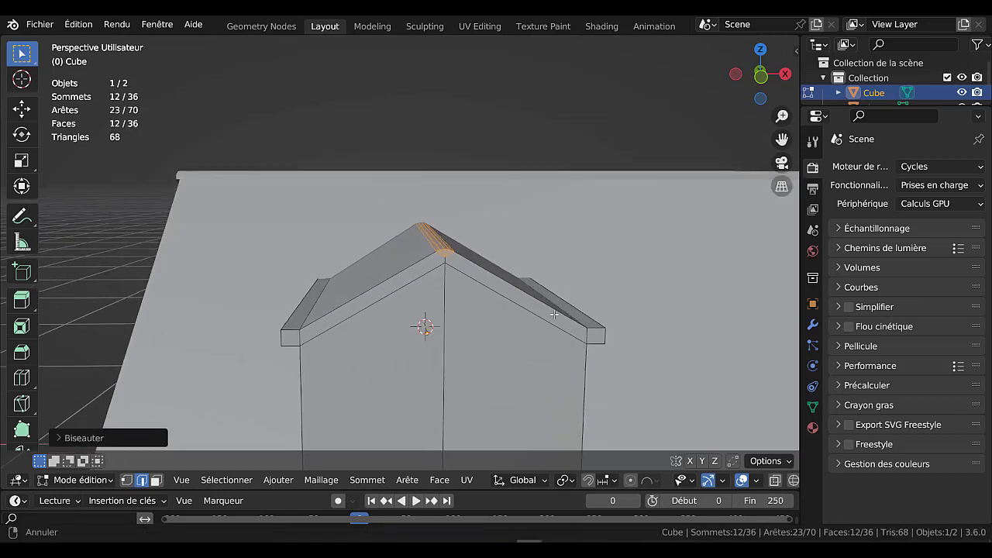
pyautogui.scroll(2, 440, 257)
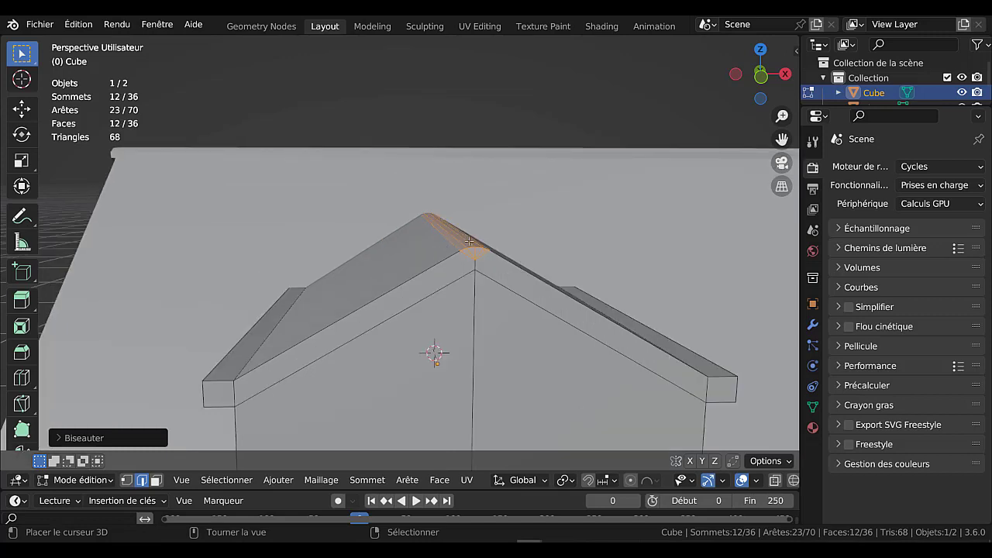
pyautogui.press('e')
pyautogui.click(547, 272)
pyautogui.scroll(-3, 297, 339)
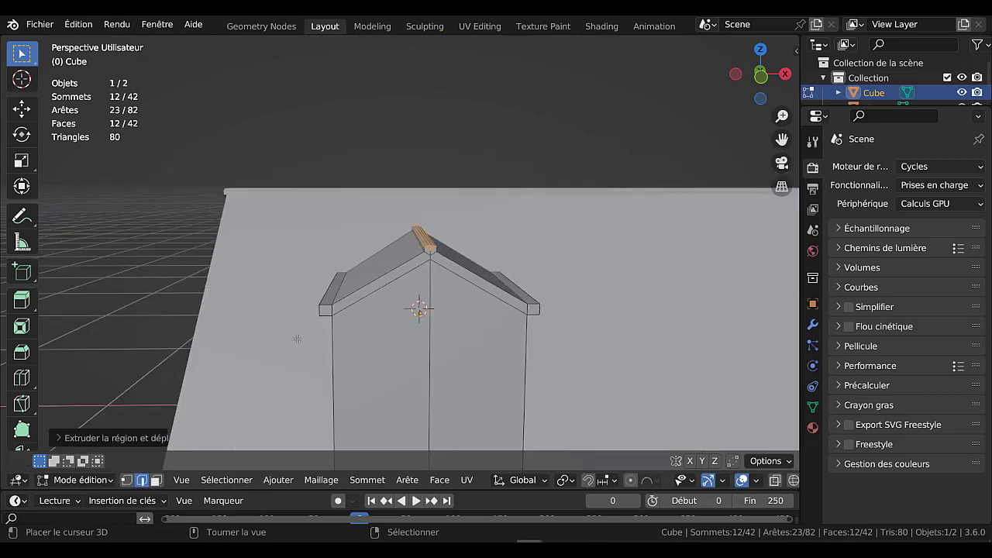
# Step: Extrude the dormer roof's coplanar front edge faces about 0.05 m forward, leaving out the two front wall faces
pyautogui.click(377, 282)
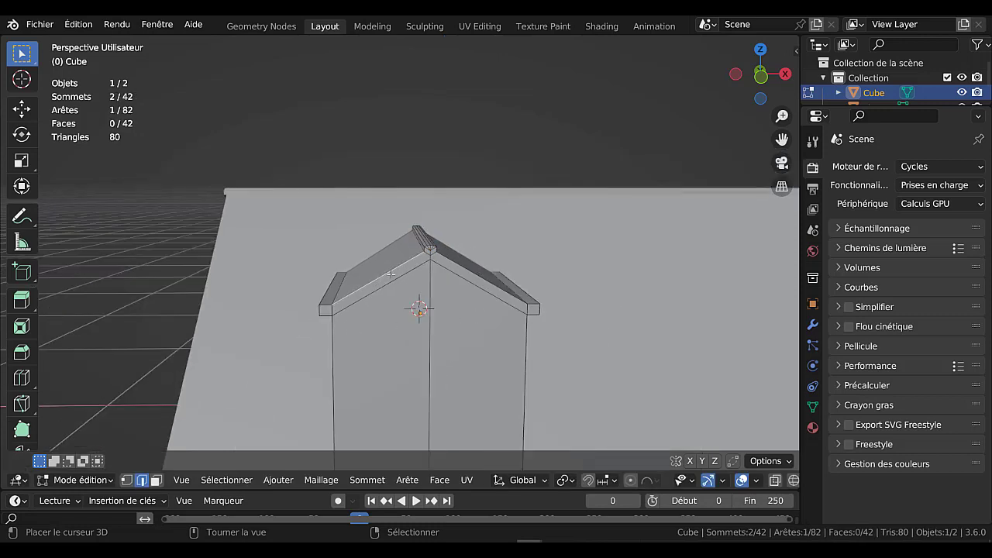
pyautogui.click(156, 479)
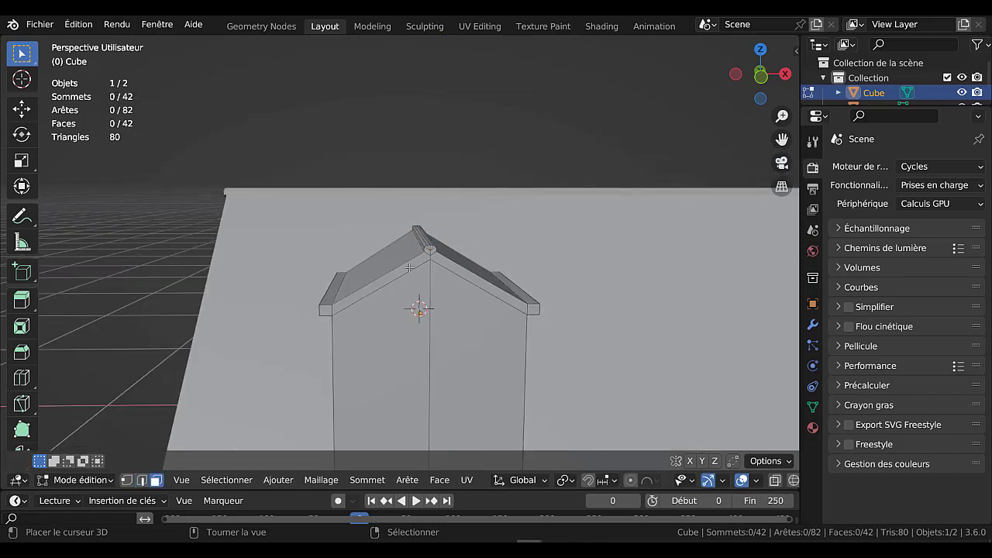
pyautogui.click(409, 268)
pyautogui.rightClick(410, 268)
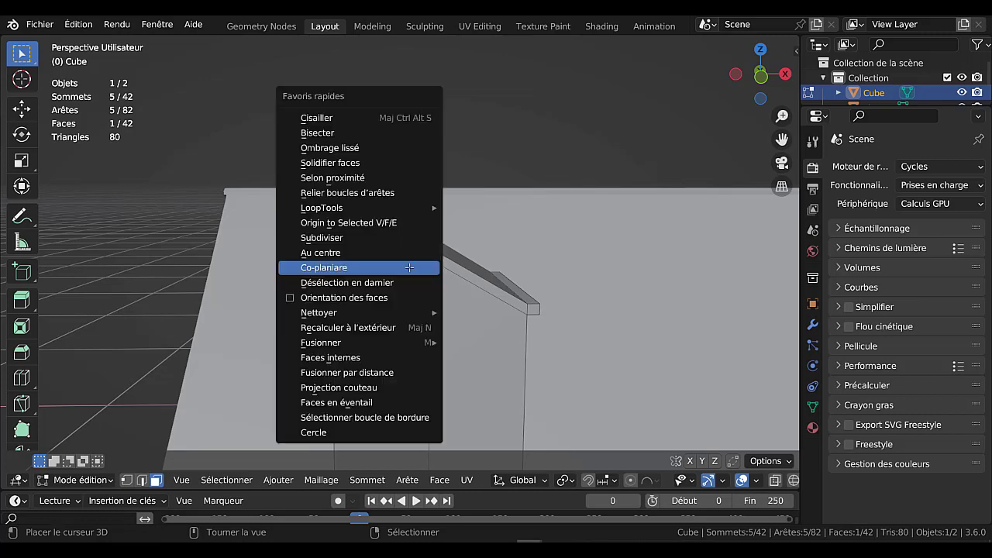
pyautogui.click(331, 267)
pyautogui.keyDown('shift'); pyautogui.rightClick(489, 349); pyautogui.keyUp('shift')
pyautogui.keyDown('shift'); pyautogui.rightClick(408, 348); pyautogui.keyUp('shift')
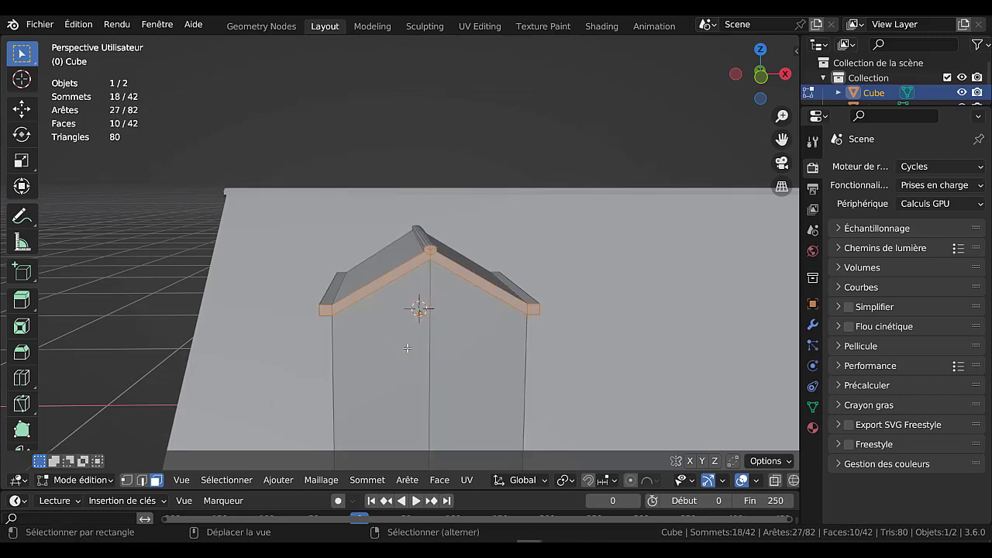
pyautogui.scroll(-3, 407, 348)
pyautogui.moveTo(418, 351); pyautogui.dragTo(466, 365, button='middle')
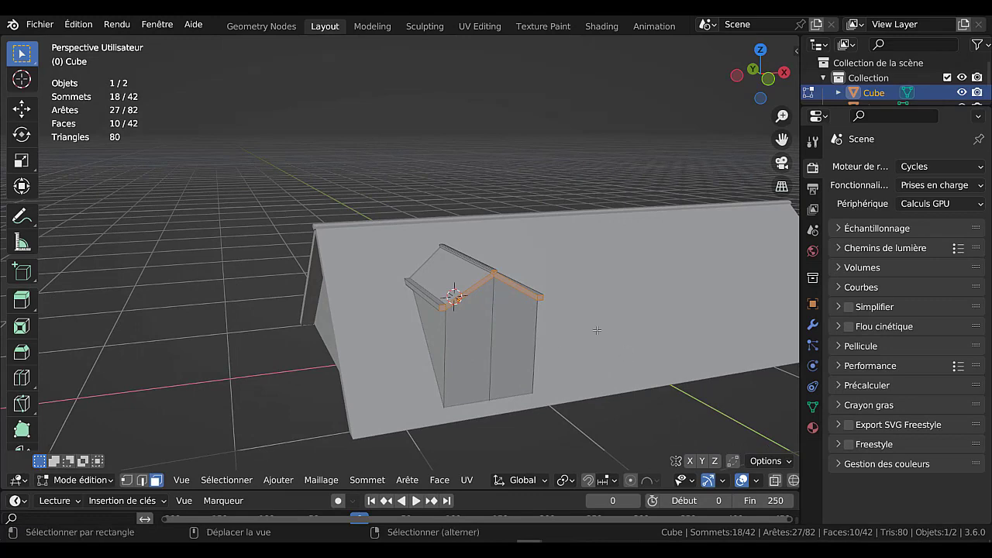
pyautogui.moveTo(594, 330); pyautogui.dragTo(549, 342, button='middle')
pyautogui.scroll(2, 550, 342)
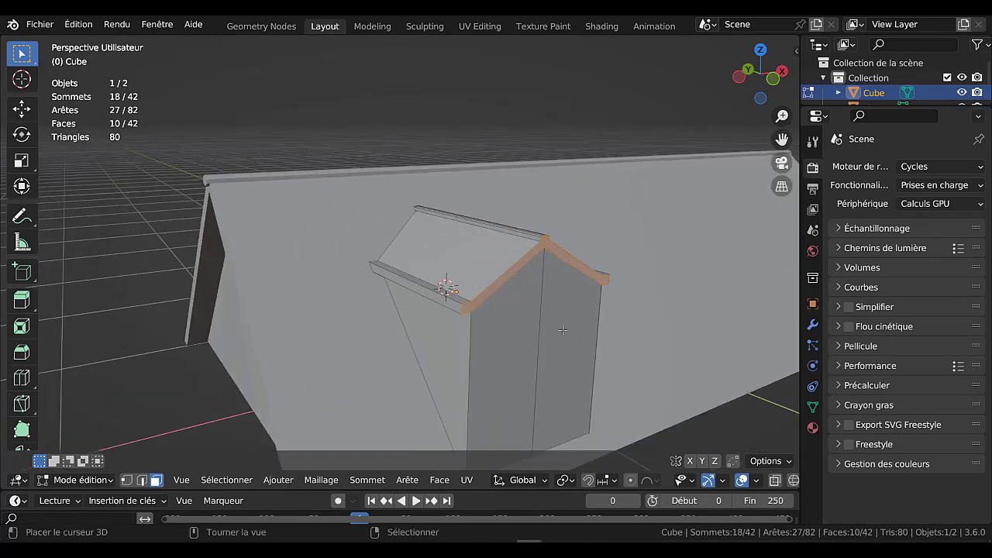
pyautogui.press('e')
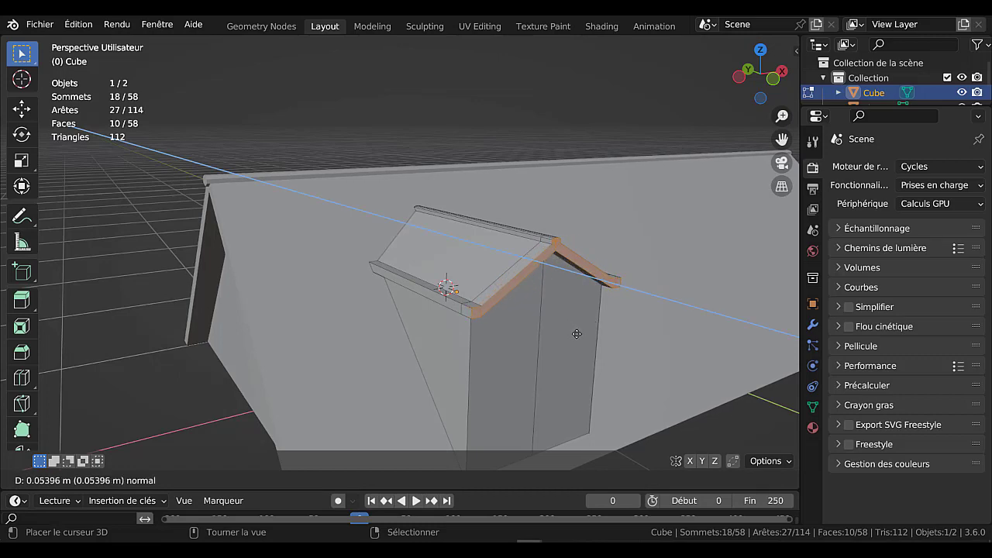
pyautogui.click(525, 261)
pyautogui.press('Tab')
pyautogui.moveTo(510, 273); pyautogui.dragTo(489, 274, button='middle')
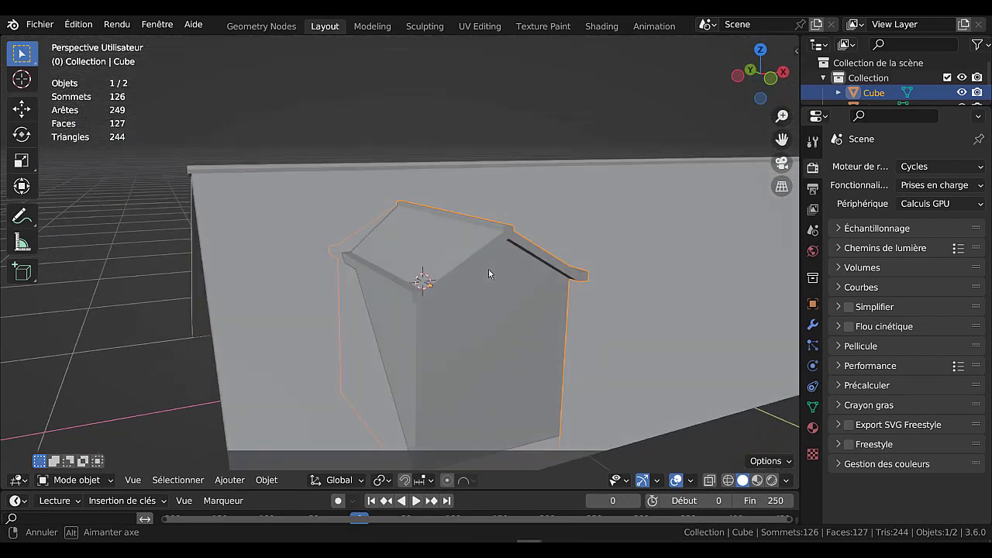
# Step: Try insetting the dormer's two front wall faces and extruding them about 0.05 m inward, and undo both operations
pyautogui.press('Tab')
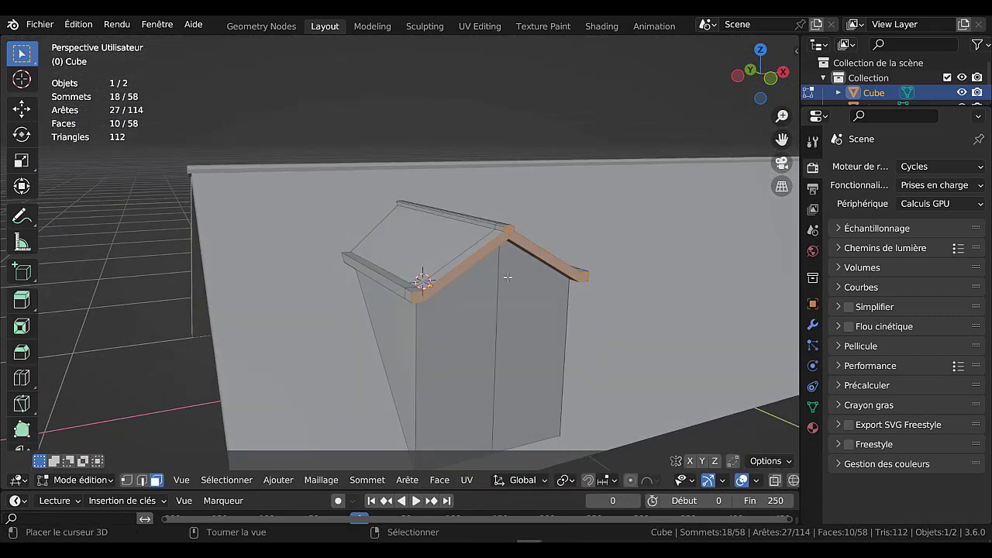
pyautogui.click(542, 306)
pyautogui.keyDown('shift'); pyautogui.click(446, 332); pyautogui.keyUp('shift')
pyautogui.scroll(-2, 593, 358)
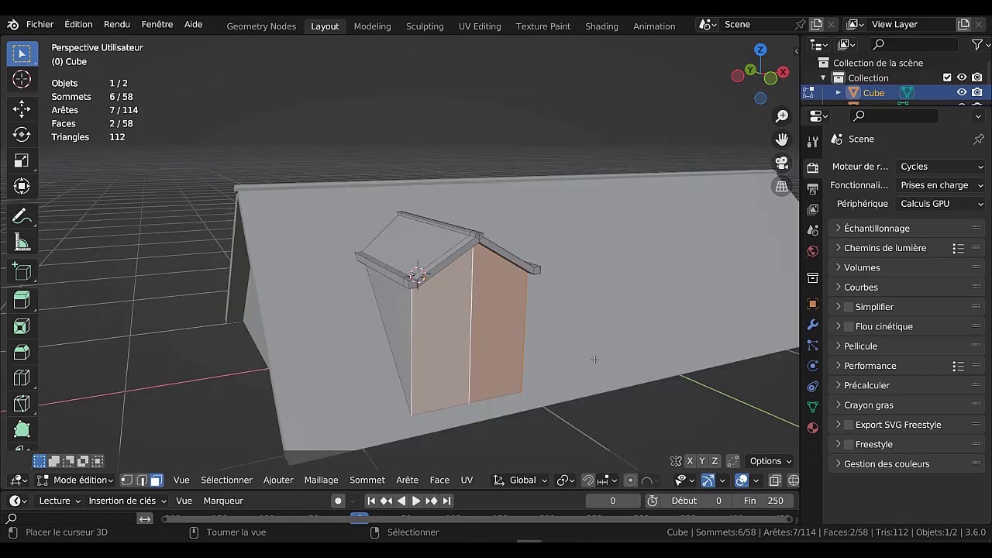
pyautogui.press('i')
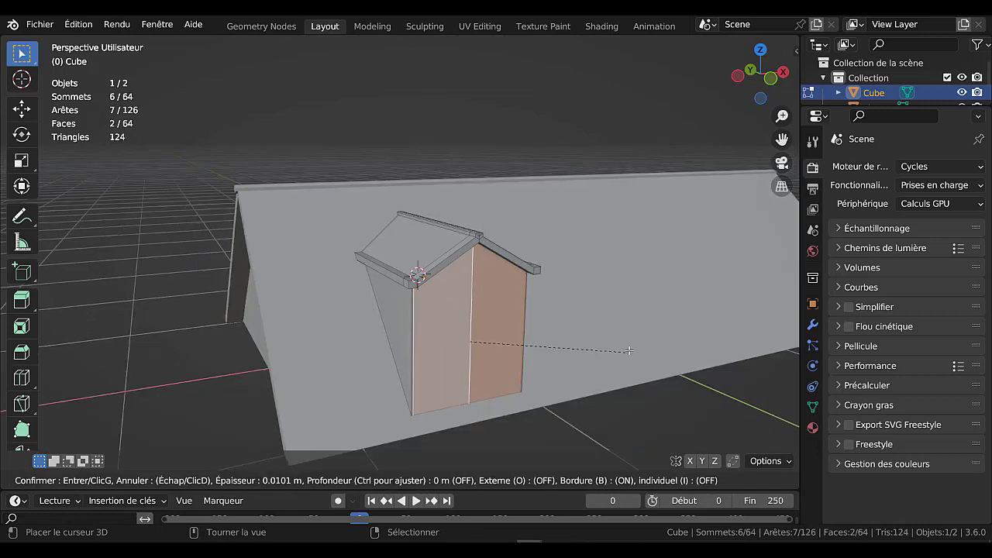
pyautogui.click(621, 341)
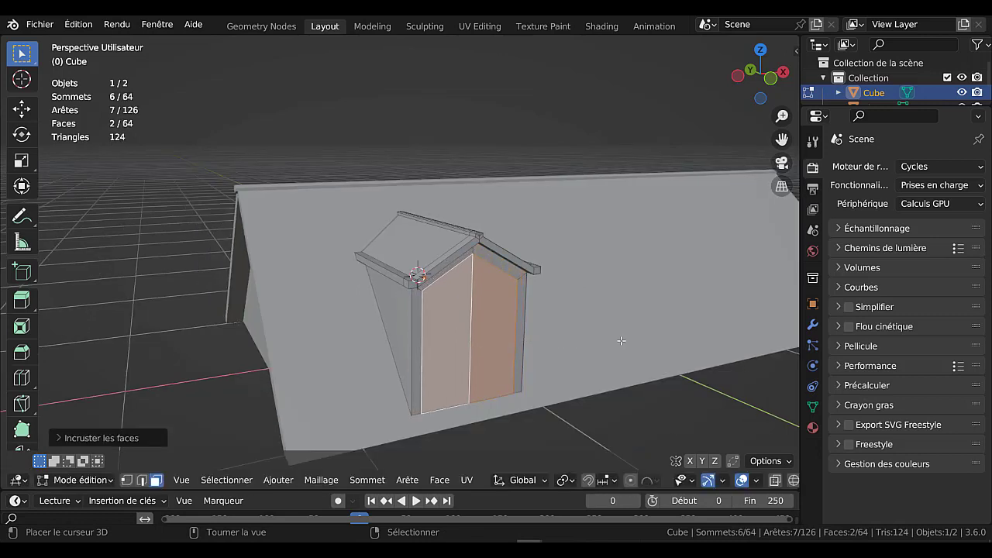
pyautogui.moveTo(656, 336); pyautogui.dragTo(645, 309, button='middle')
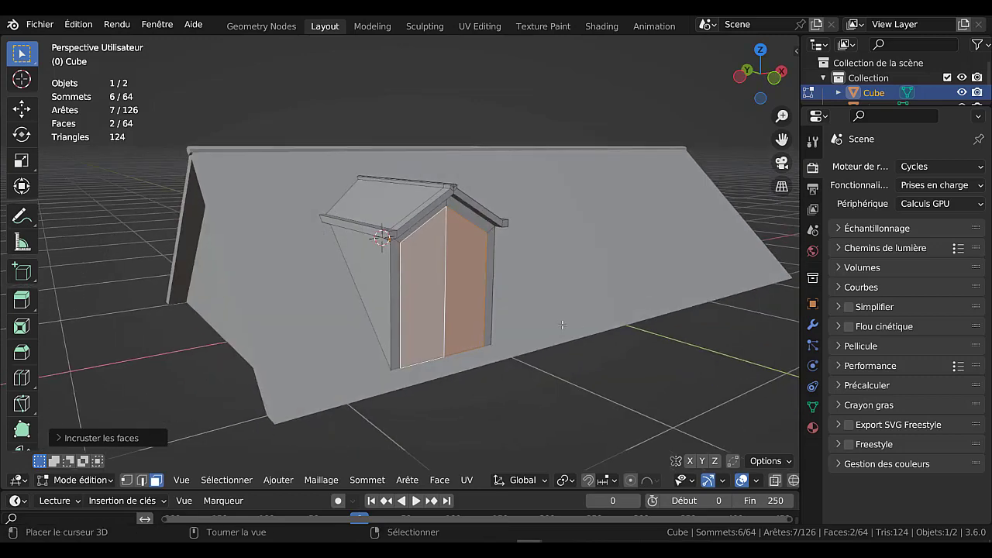
pyautogui.scroll(4, 561, 323)
pyautogui.scroll(-2, 559, 322)
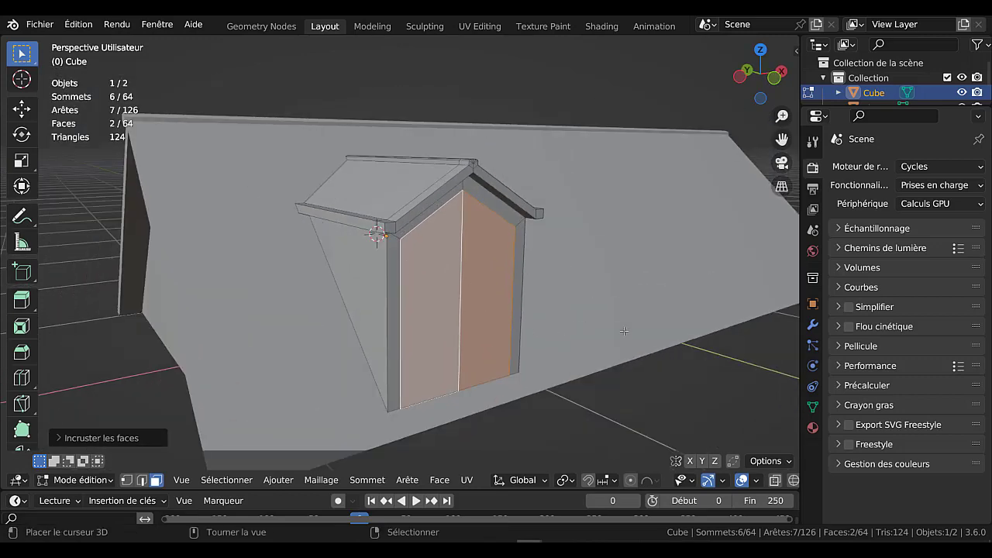
pyautogui.press('e')
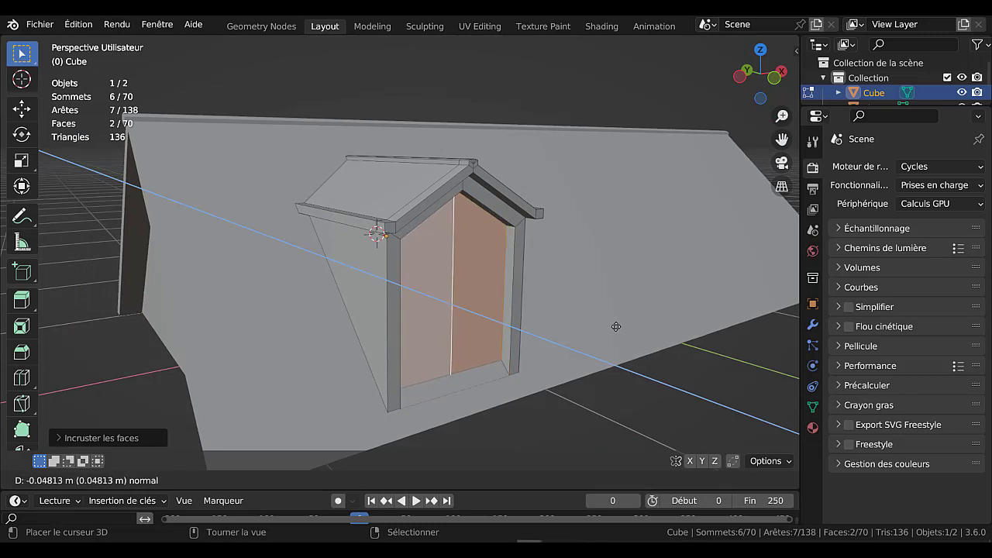
pyautogui.click(616, 326)
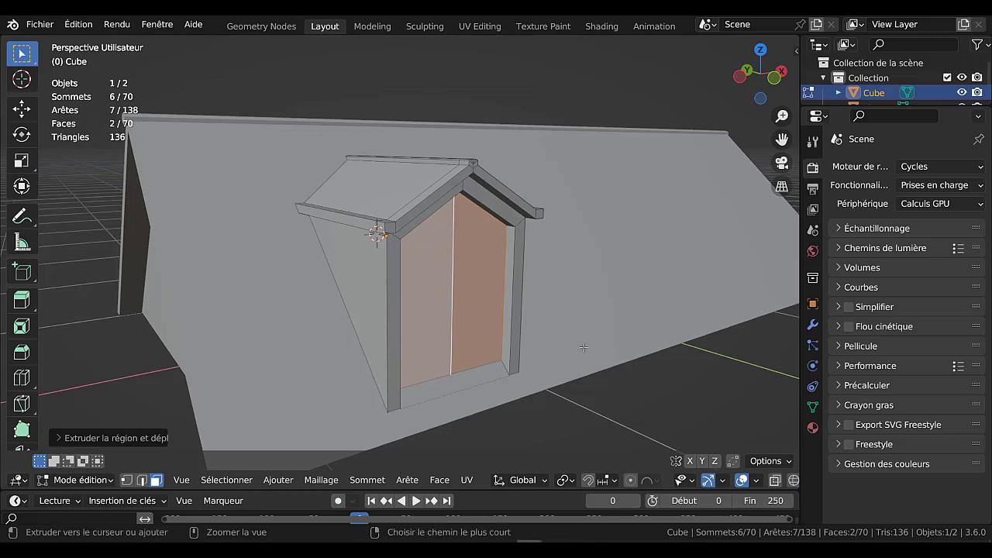
pyautogui.hotkey('ctrl', 'z')
pyautogui.hotkey('ctrl', 'z')
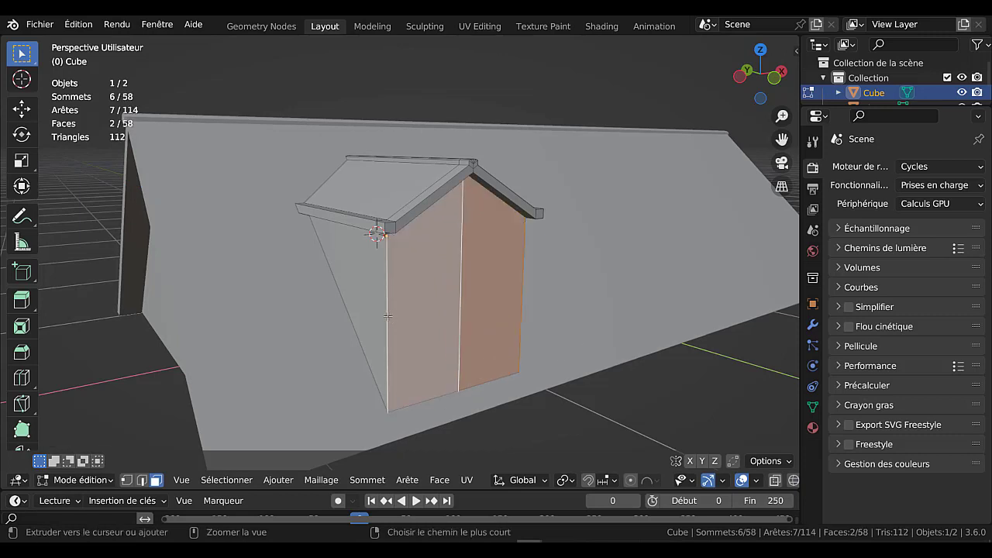
# Step: Add a loop cut near the base of the dormer's front wall and flatten it by scaling to 0 along Z
pyautogui.hotkey('ctrl', 'r')
pyautogui.click(390, 318)
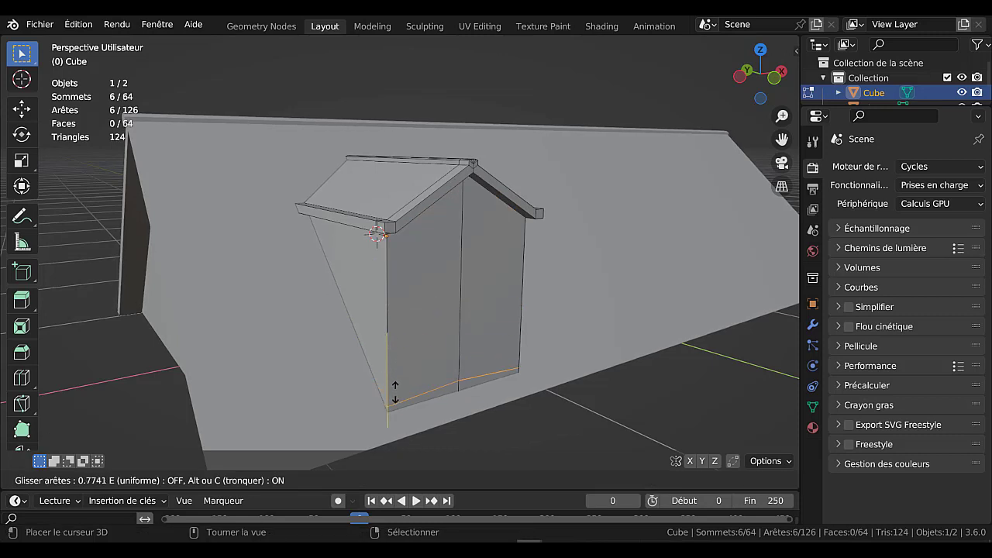
pyautogui.click(395, 391)
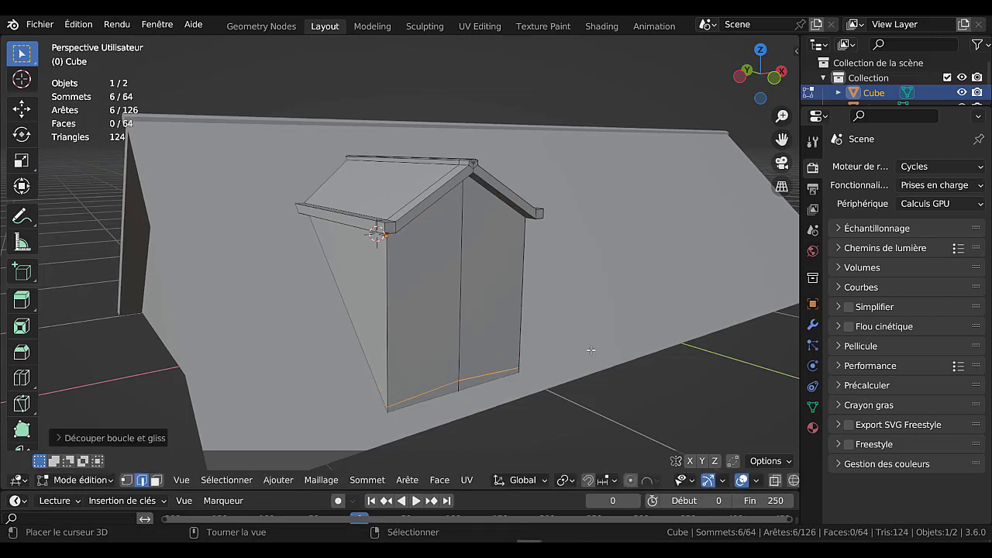
pyautogui.press('s')
pyautogui.press('z')
pyautogui.press('0')
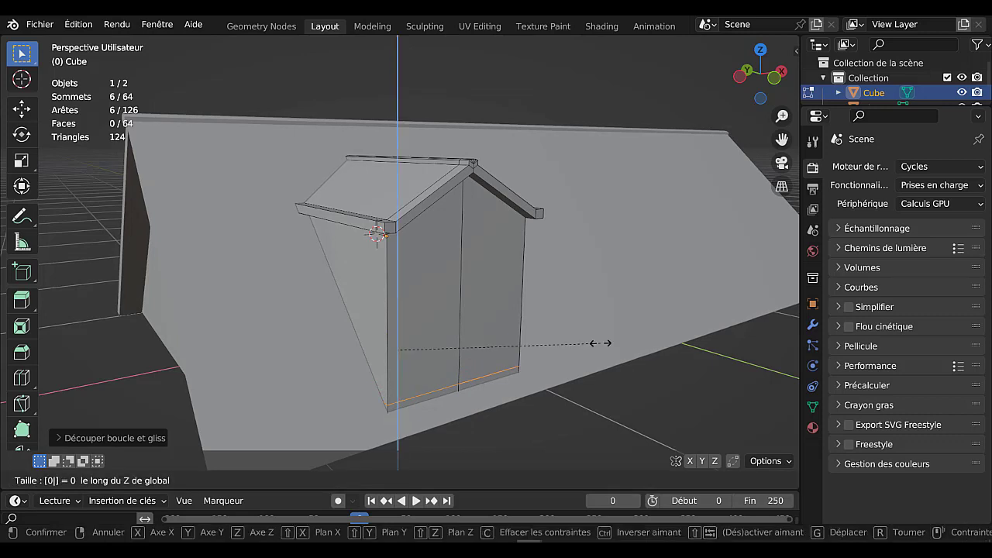
pyautogui.press('Return')
pyautogui.hotkey('alt', 'a')
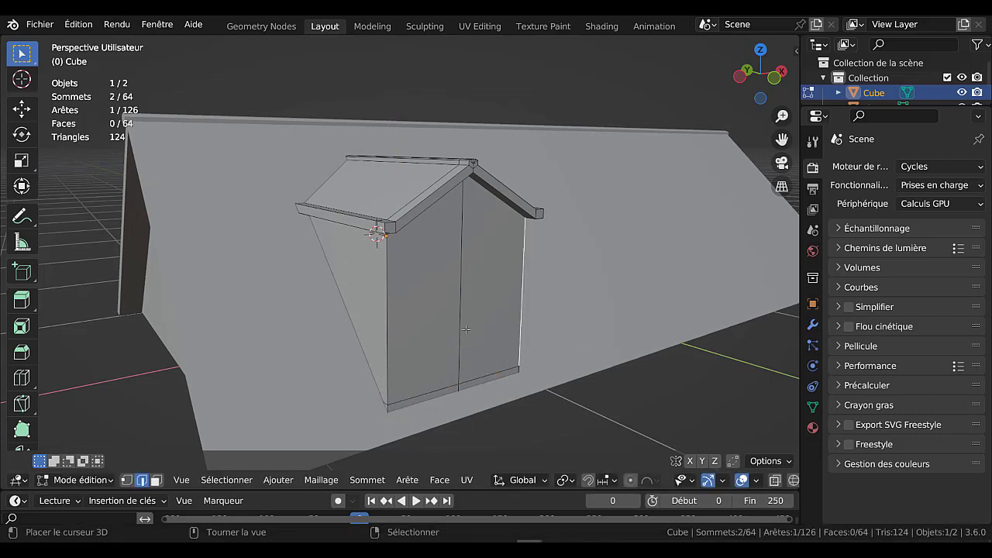
# Step: Inset the two large front wall faces above the new loop cut to form the window frame
pyautogui.click(156, 480)
pyautogui.click(434, 313)
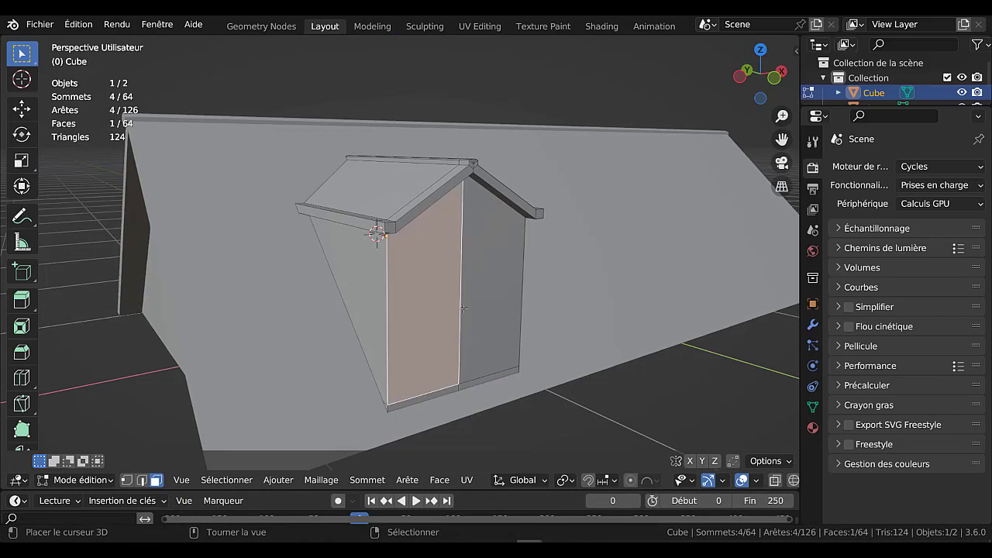
pyautogui.keyDown('shift'); pyautogui.click(488, 310); pyautogui.keyUp('shift')
pyautogui.press('i')
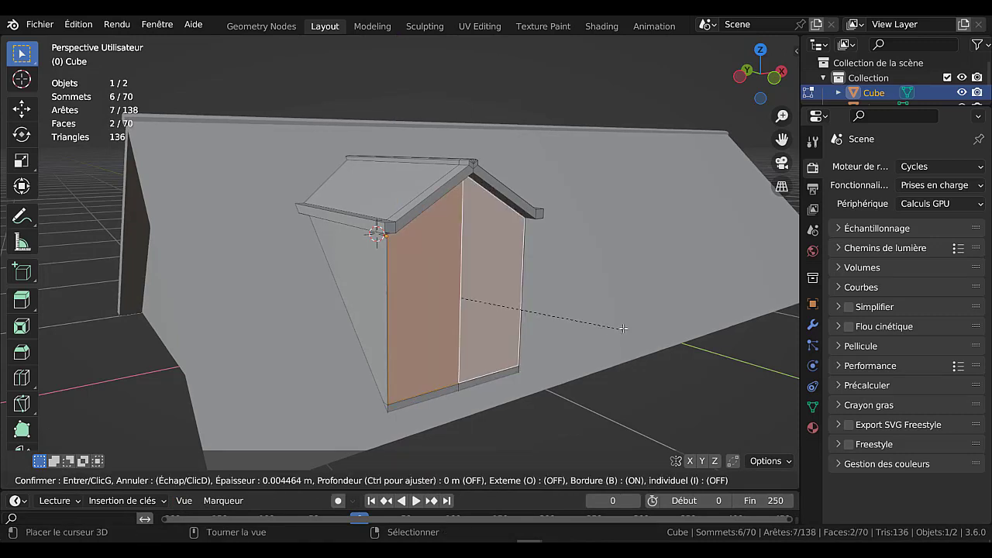
pyautogui.click(615, 315)
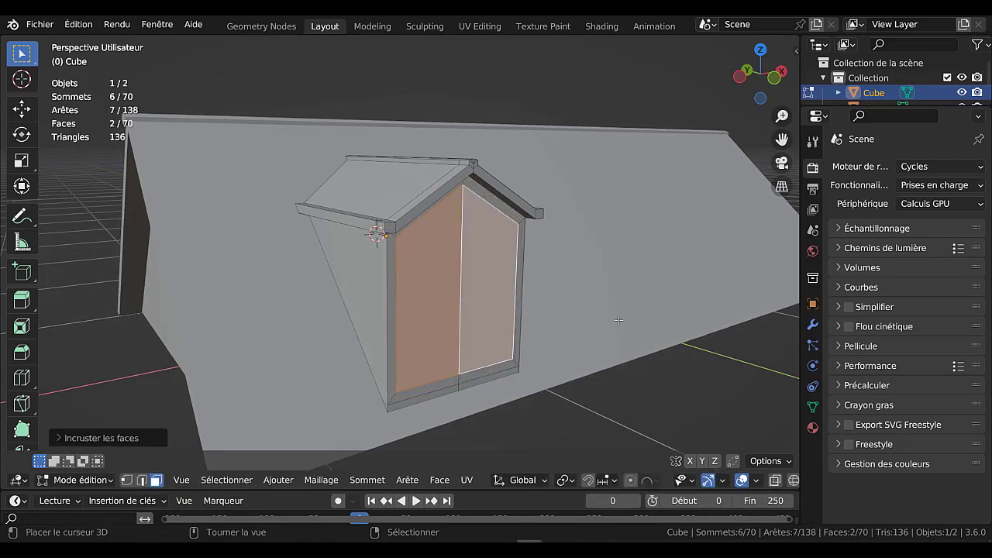
# Step: Extrude the two inset front faces about 0.03 m into the dormer to recess the window
pyautogui.moveTo(615, 315); pyautogui.dragTo(626, 319, button='middle')
pyautogui.press('g')
pyautogui.press('z')
pyautogui.press('z')
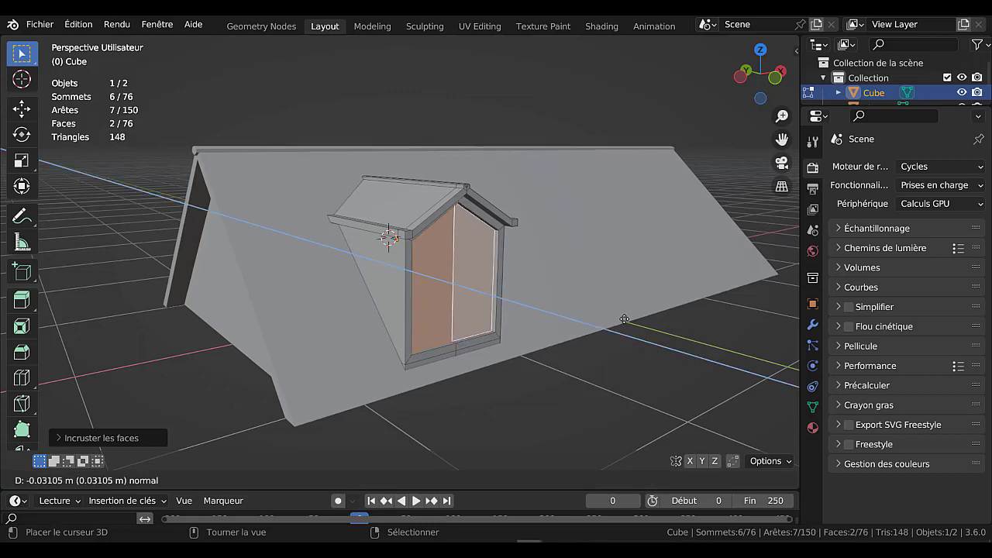
pyautogui.click(622, 319)
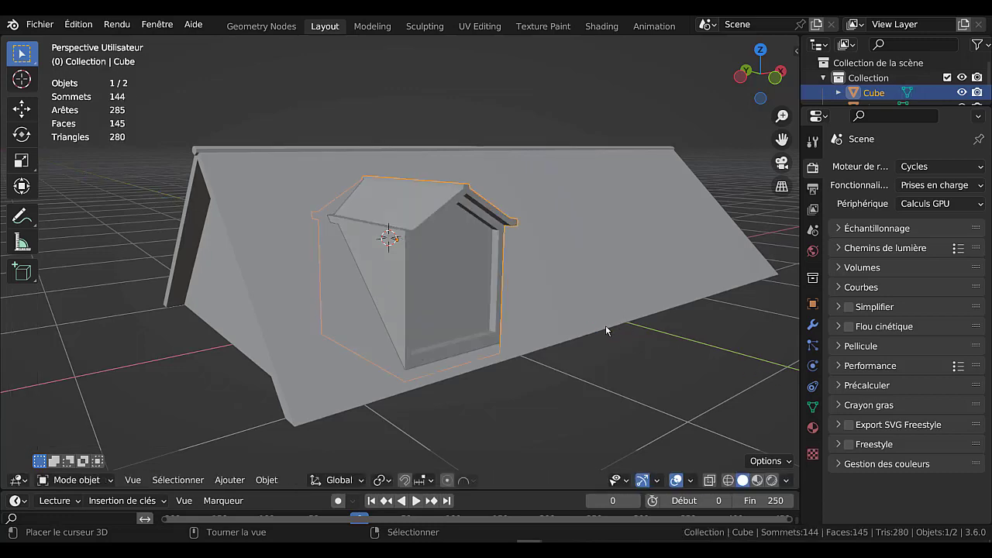
# Step: Inset the two recessed window faces of the dormer by about 0.02 m to form an inner frame border
pyautogui.scroll(5, 582, 334)
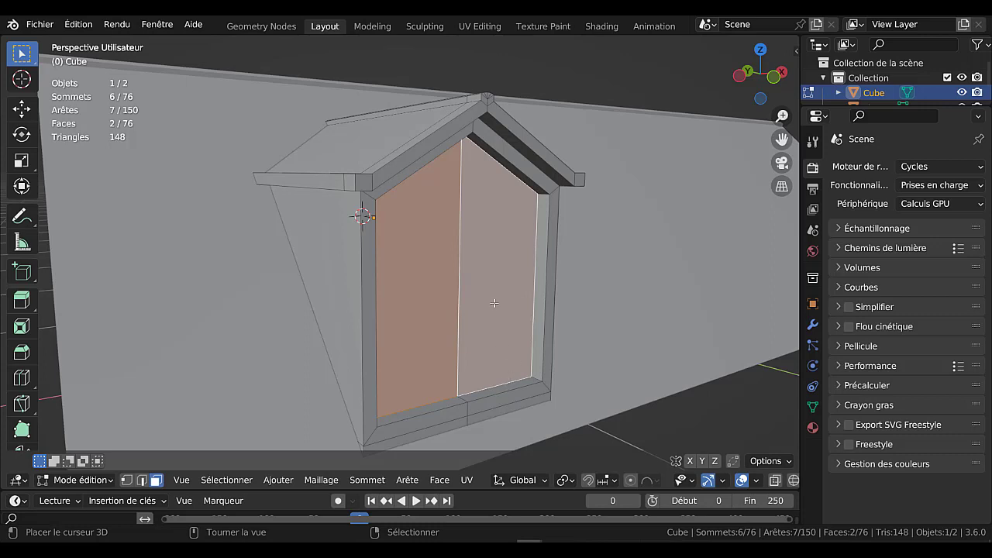
pyautogui.keyDown('shift'); pyautogui.moveTo(687, 314); pyautogui.dragTo(507, 263, button='middle'); pyautogui.keyUp('shift')
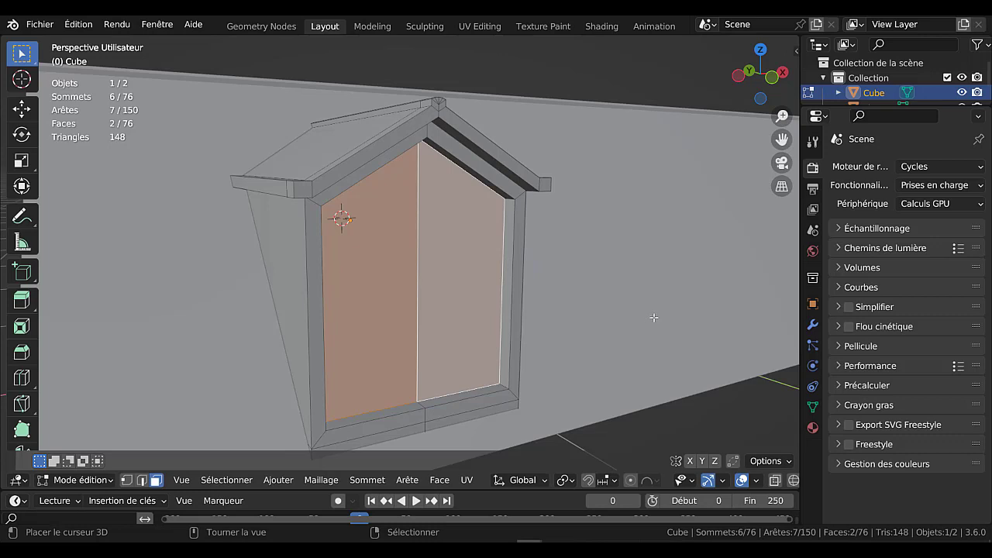
pyautogui.press('i')
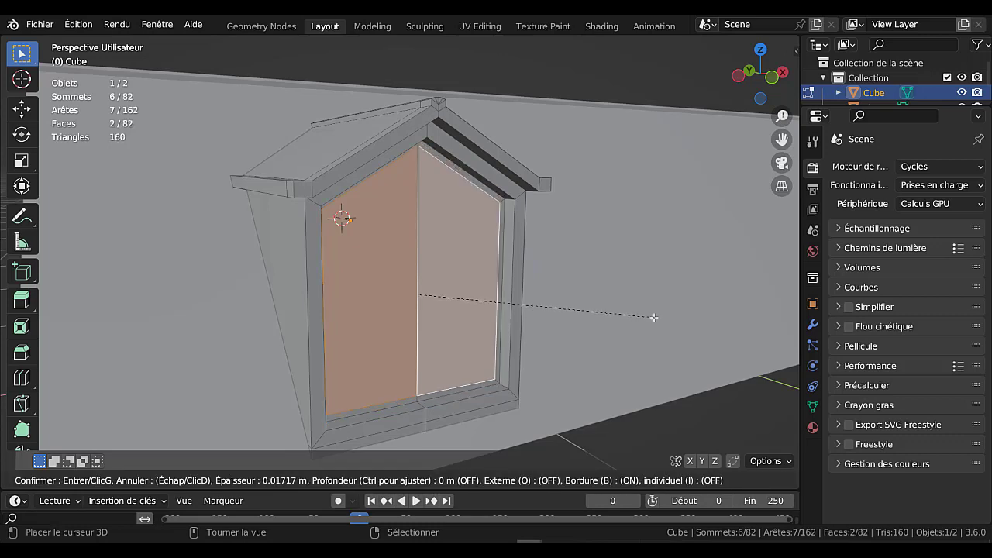
pyautogui.click(652, 313)
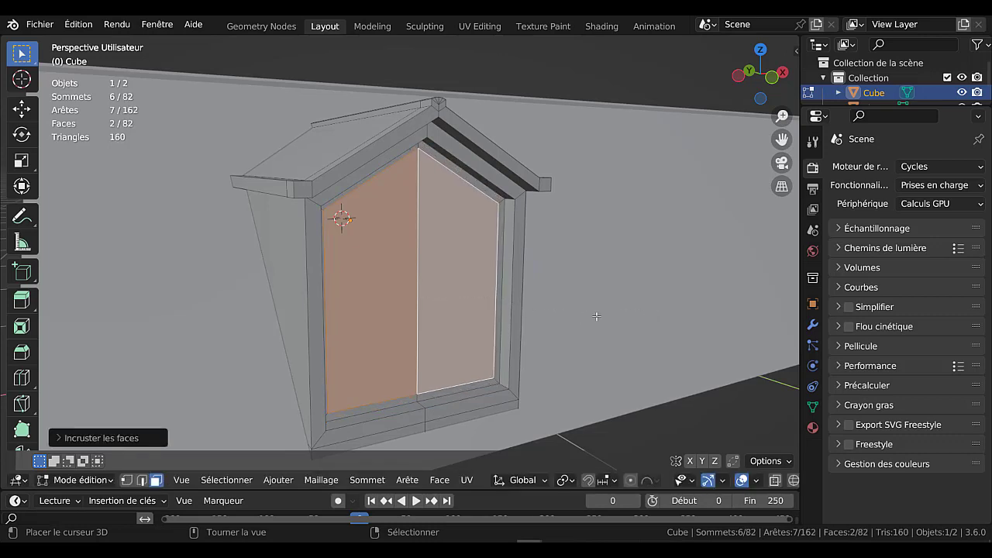
# Step: Extrude the loop of narrow border faces around the window panes about 0.02 m outward to form a raised inner frame
pyautogui.press('e')
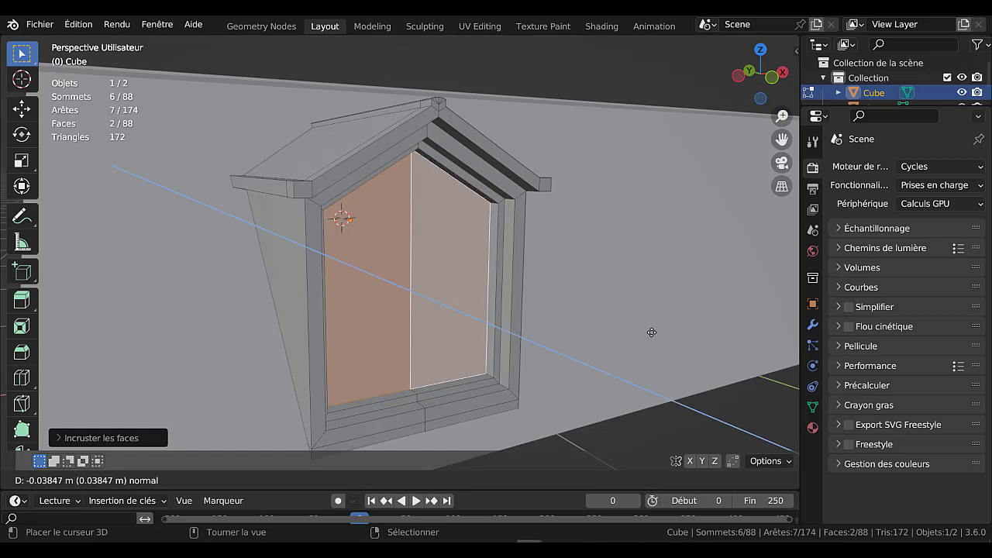
pyautogui.rightClick(652, 332)
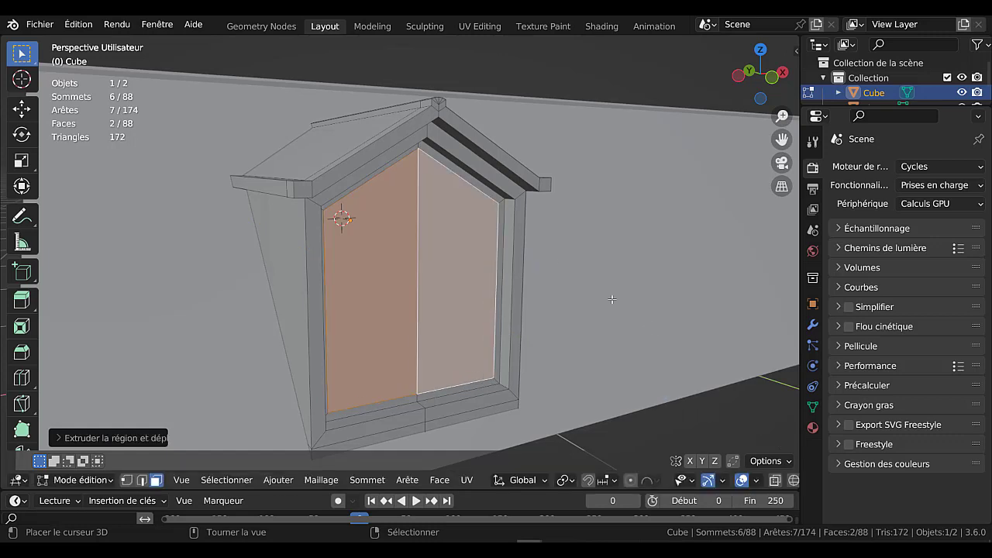
pyautogui.keyDown('alt'); pyautogui.click(501, 200); pyautogui.keyUp('alt')
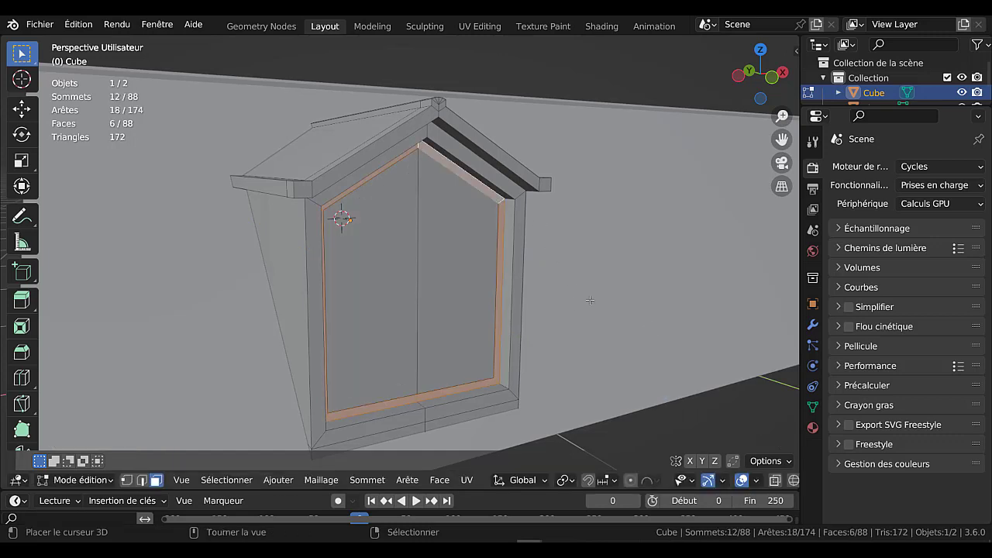
pyautogui.press('e')
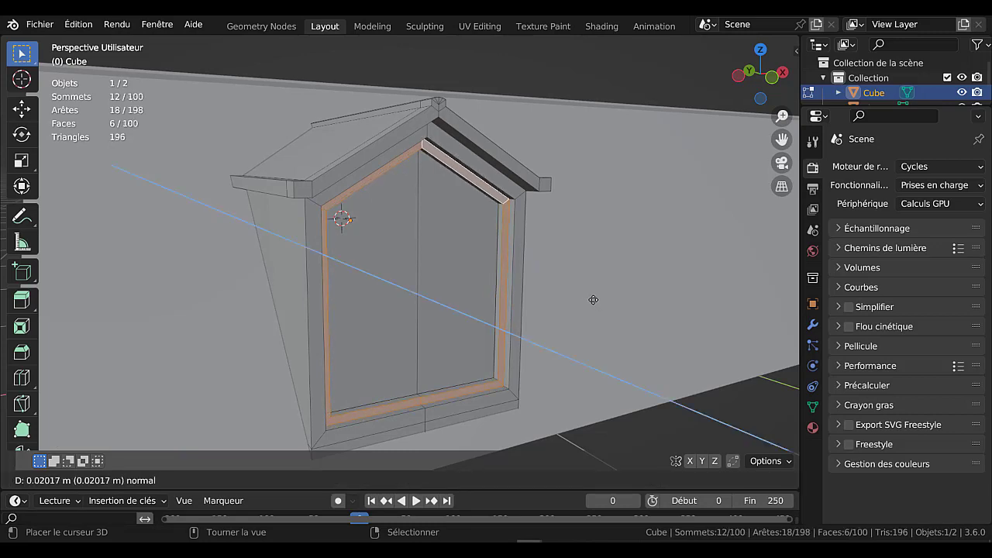
pyautogui.click(593, 298)
# Step: Select the dormer's two window pane faces, inspect the model in Object Mode, and return to Edit Mode
pyautogui.click(459, 246)
pyautogui.keyDown('shift'); pyautogui.click(412, 256); pyautogui.keyUp('shift')
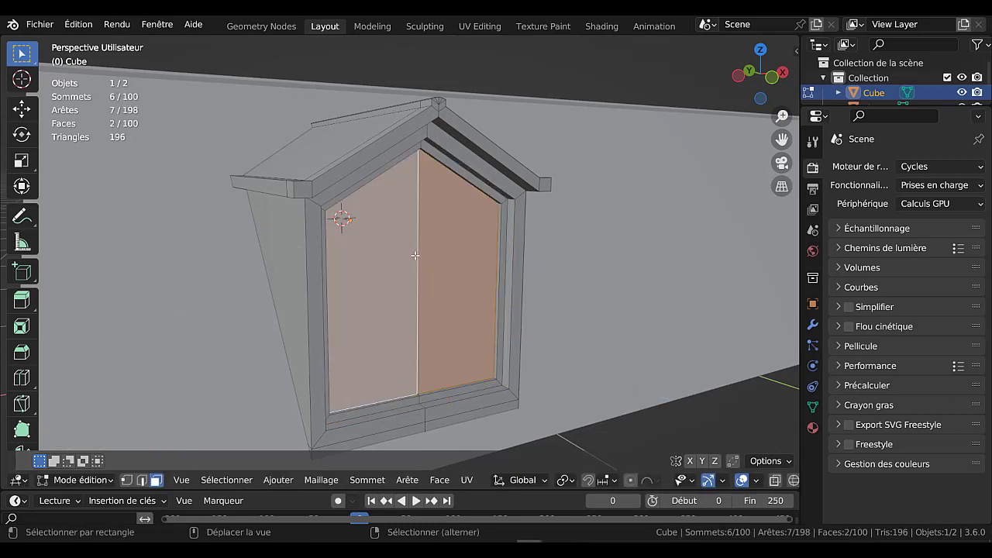
pyautogui.scroll(-3, 417, 264)
pyautogui.press('Tab')
pyautogui.moveTo(481, 274)
pyautogui.mouseDown(button='middle')
pyautogui.moveTo(419, 279)
pyautogui.moveTo(478, 279)
pyautogui.mouseUp(button='middle')
pyautogui.press('Tab')
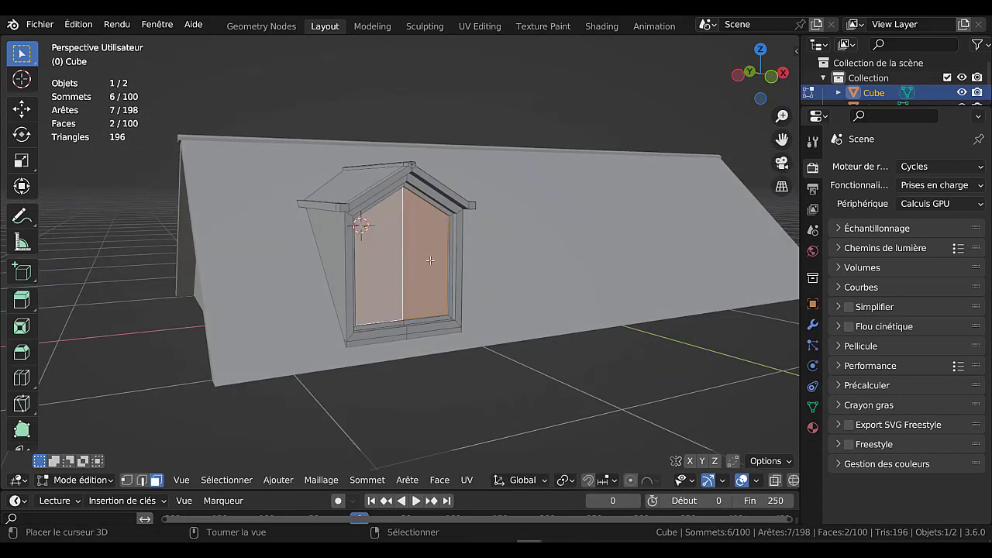
# Step: Try to join the dormer and the roof into a single mesh object and undo the join
pyautogui.press('Tab')
pyautogui.moveTo(460, 247); pyautogui.dragTo(499, 258, button='middle')
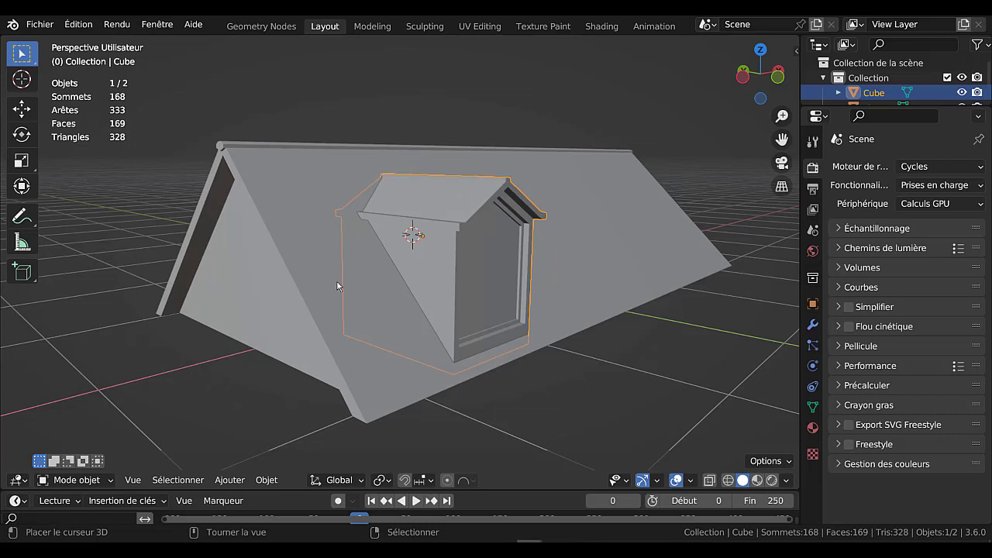
pyautogui.keyDown('shift'); pyautogui.click(296, 214); pyautogui.keyUp('shift')
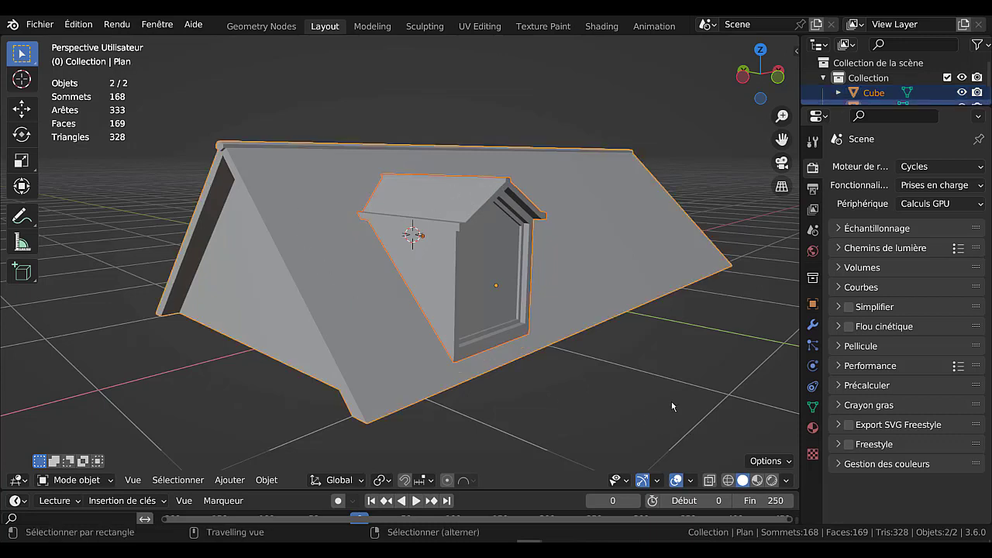
pyautogui.hotkey('ctrl', 'j')
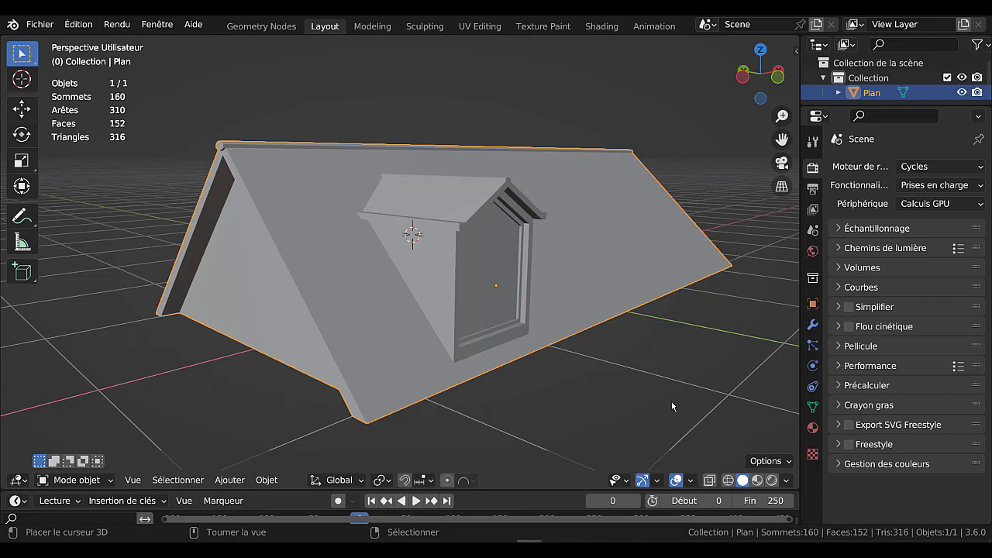
pyautogui.hotkey('ctrl', 'a')
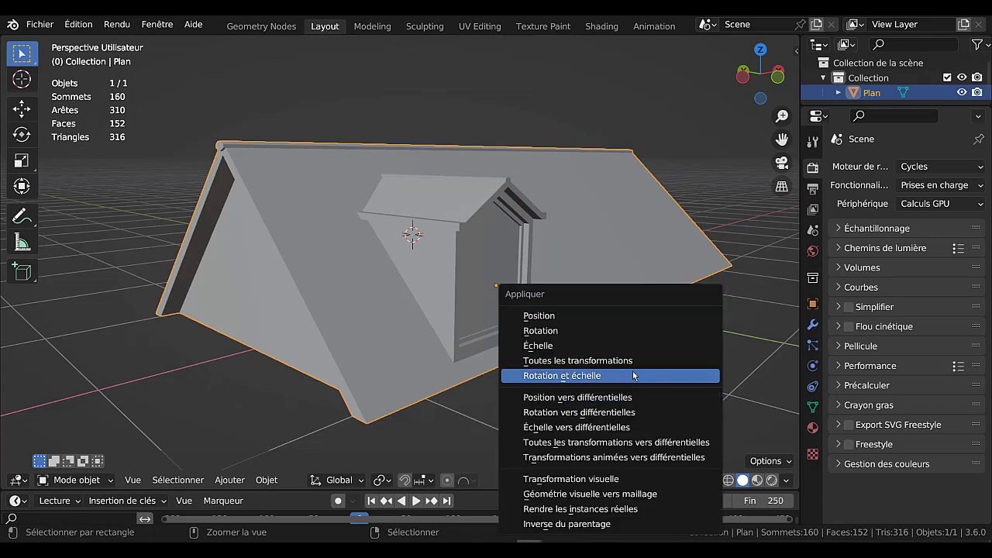
pyautogui.hotkey('ctrl', 'z')
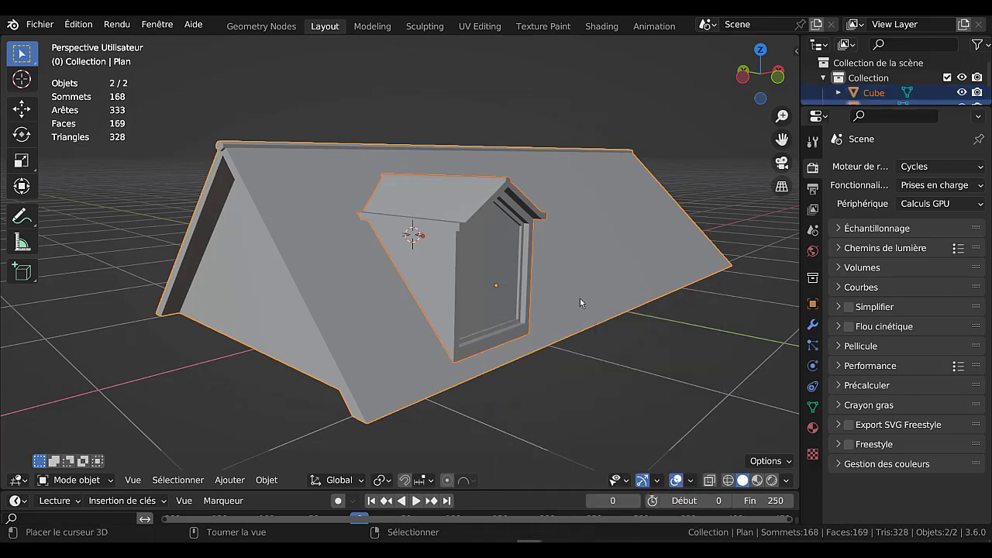
# Step: Reselect only the dormer object and turn on the face orientation overlay
pyautogui.press('Tab')
pyautogui.press('Tab')
pyautogui.rightClick(486, 243)
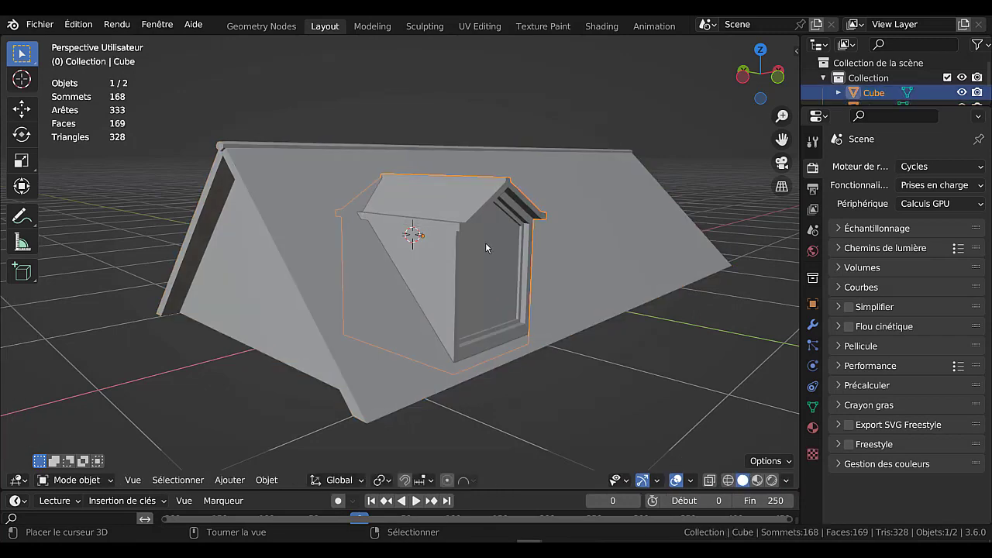
pyautogui.press('Tab')
pyautogui.press('Tab')
pyautogui.press('q')
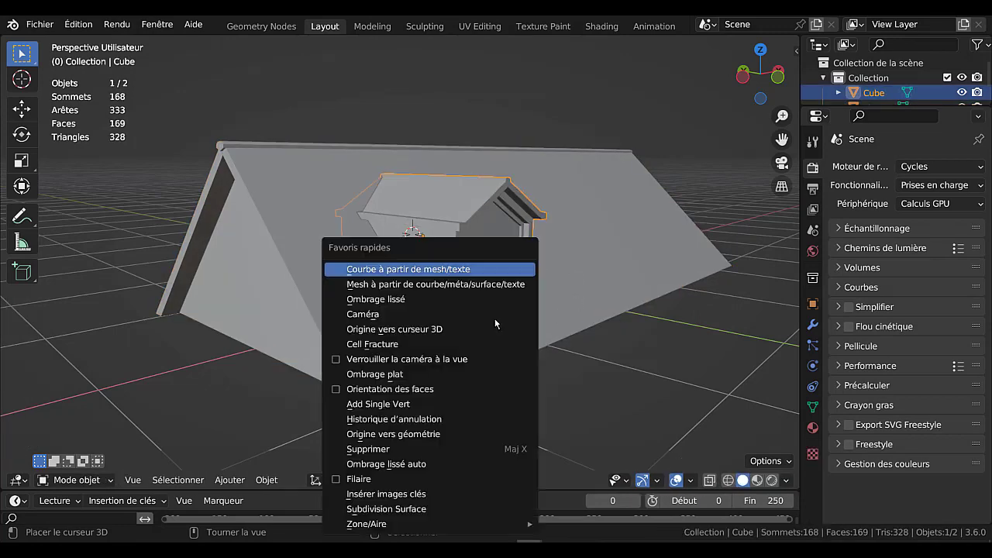
pyautogui.click(337, 390)
pyautogui.moveTo(579, 353); pyautogui.dragTo(542, 345, button='middle')
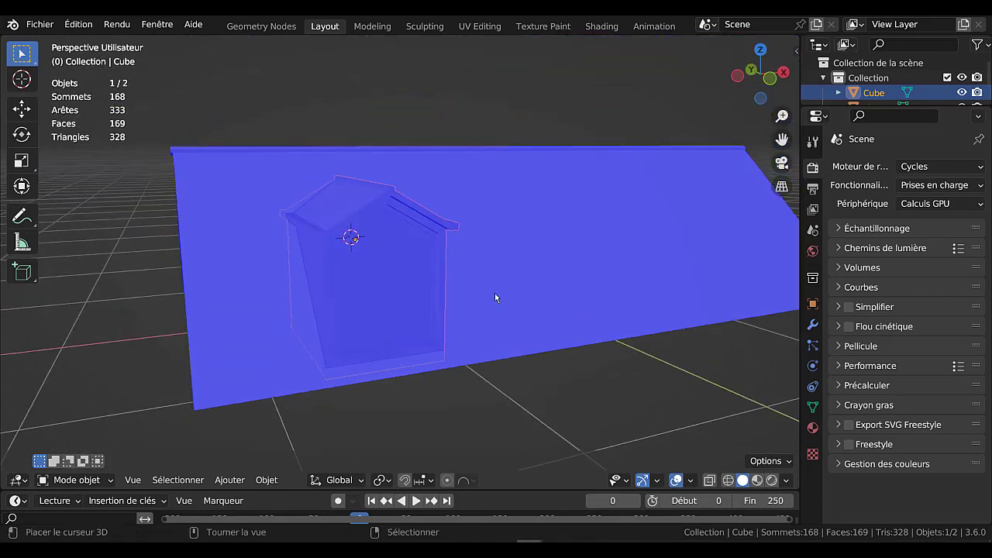
# Step: Examine the orientation of the dormer's faces in both Edit Mode and Object Mode
pyautogui.press('Tab')
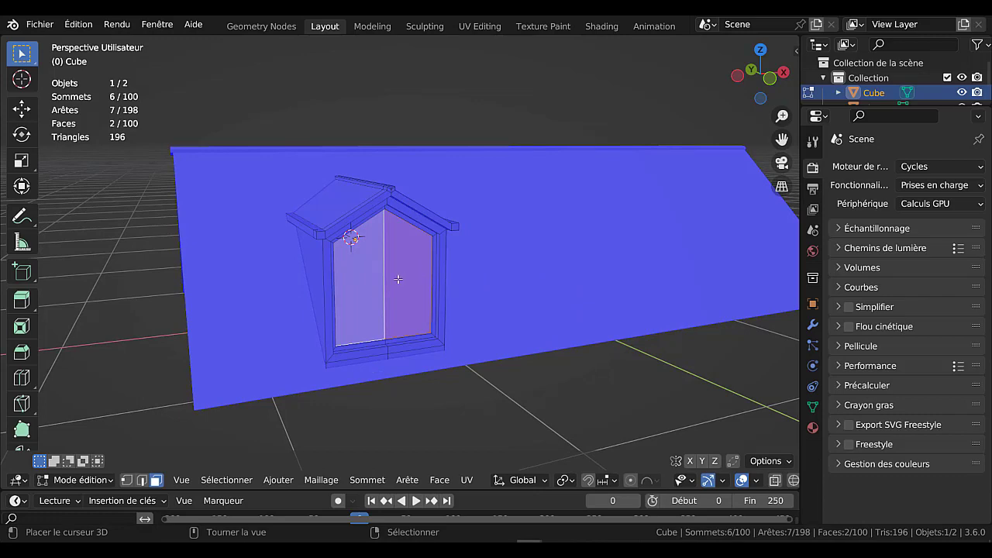
pyautogui.moveTo(397, 279); pyautogui.dragTo(380, 264, button='middle')
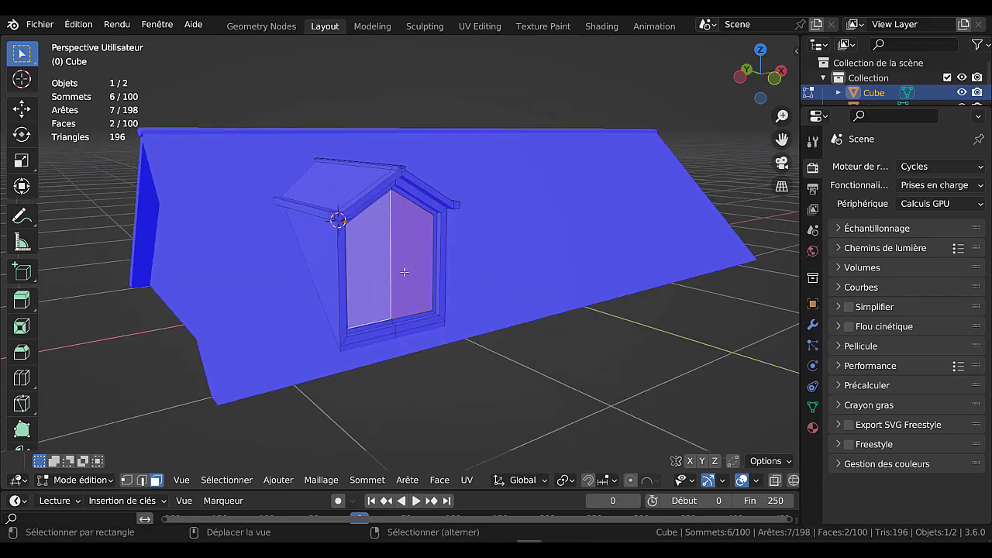
pyautogui.press('Tab')
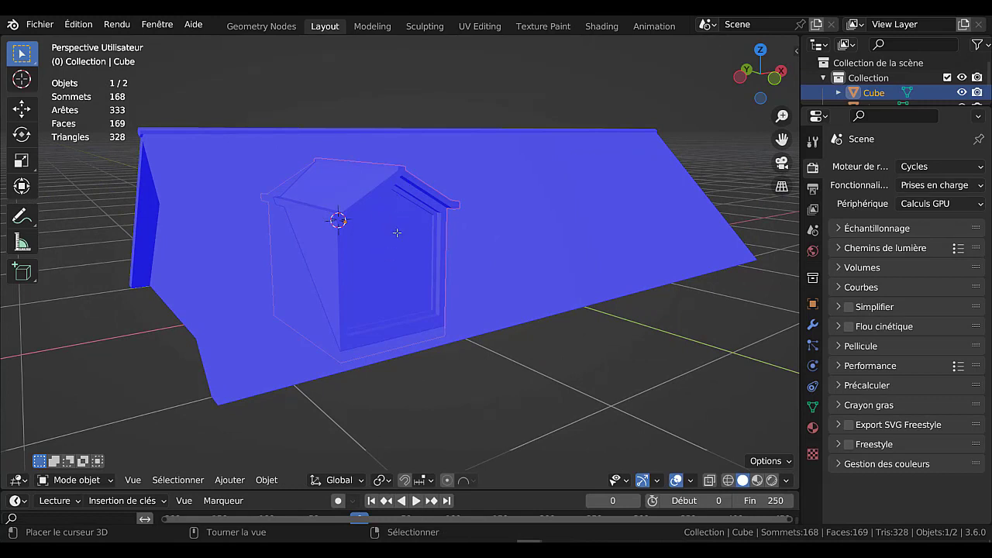
pyautogui.press('Tab')
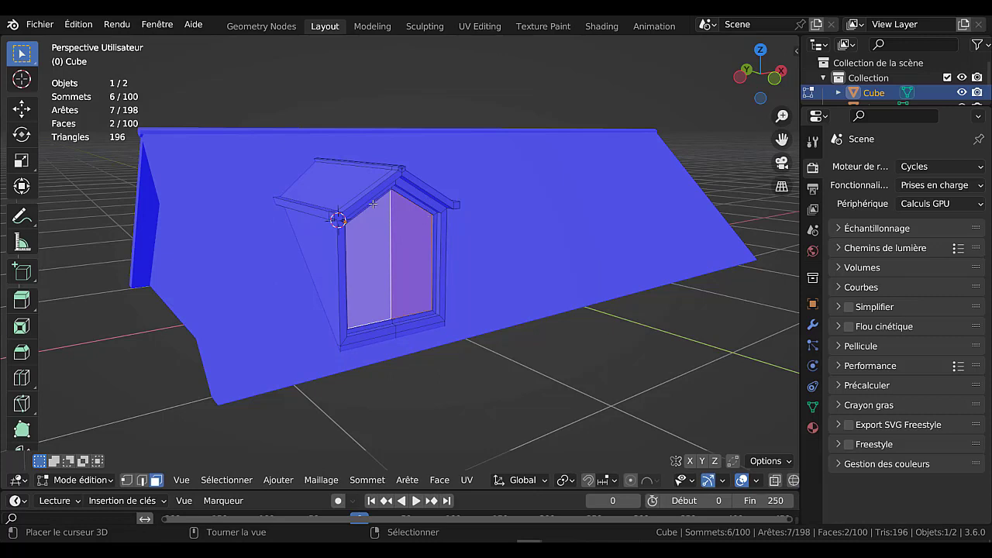
pyautogui.press('Tab')
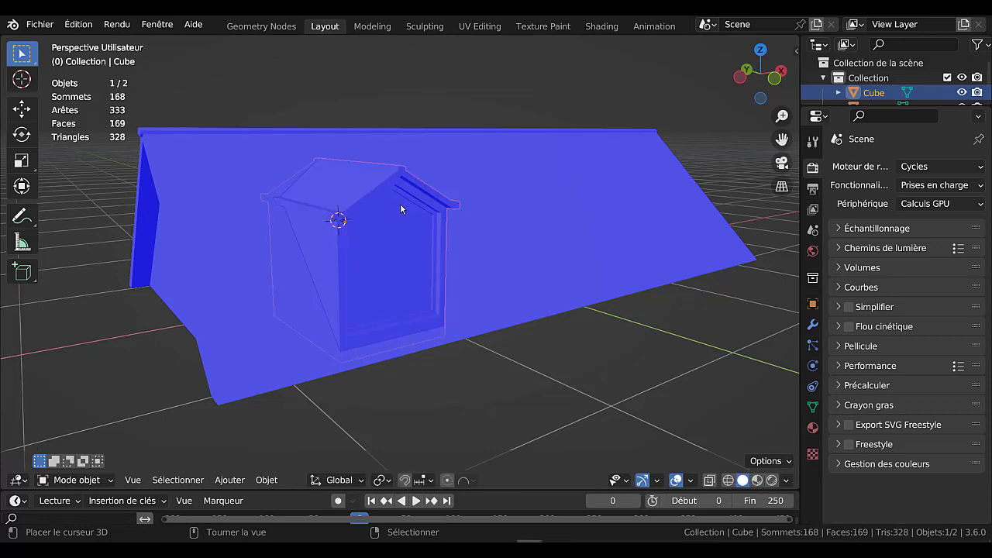
pyautogui.press('Tab')
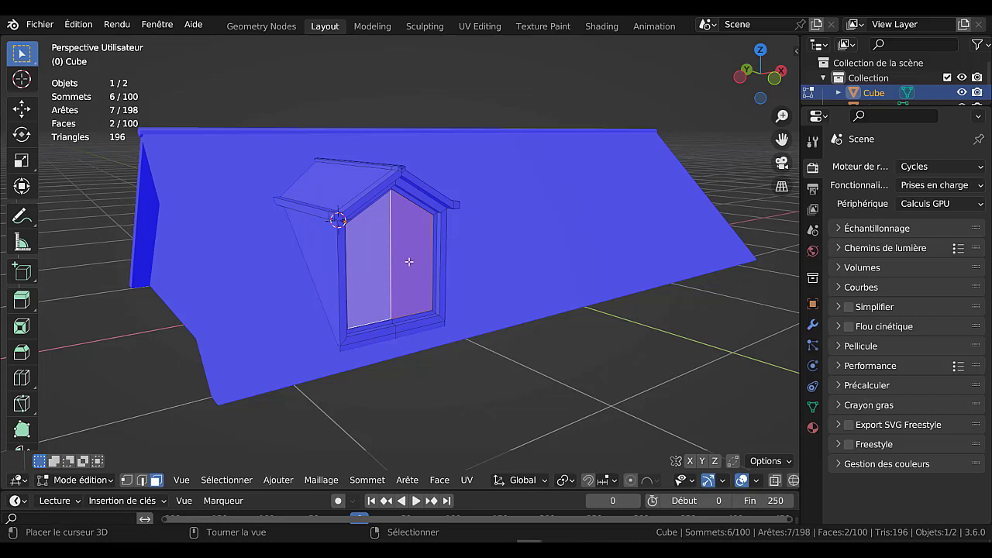
pyautogui.press('Tab')
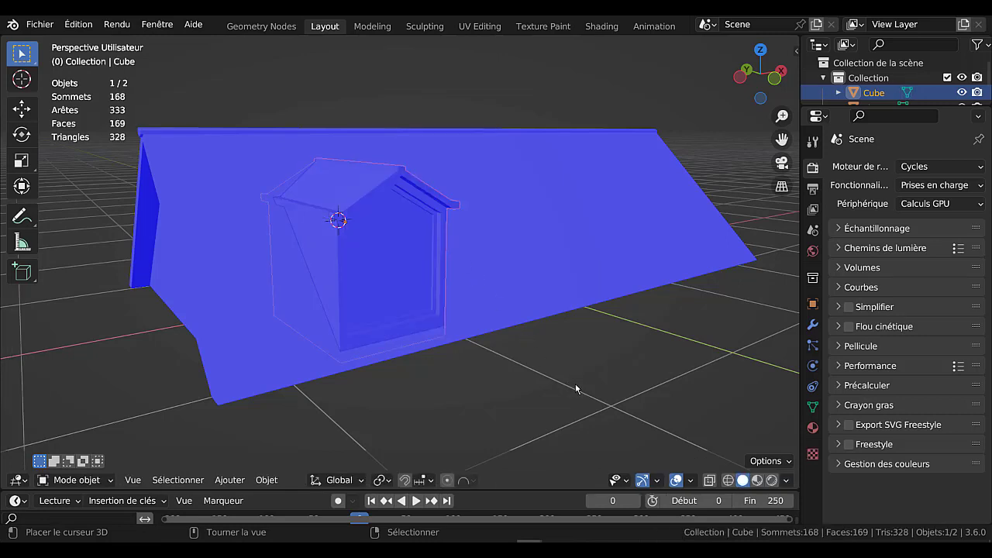
# Step: From the front view, duplicate the whole dormer mesh in Edit Mode about 1.5 m along X, near the roof's middle
pyautogui.press('KP_1')
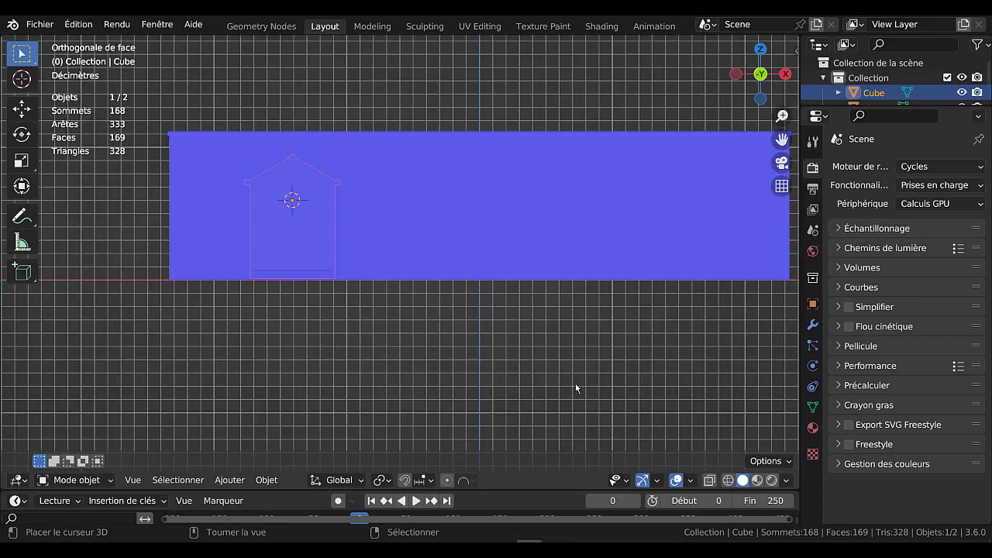
pyautogui.press('Tab')
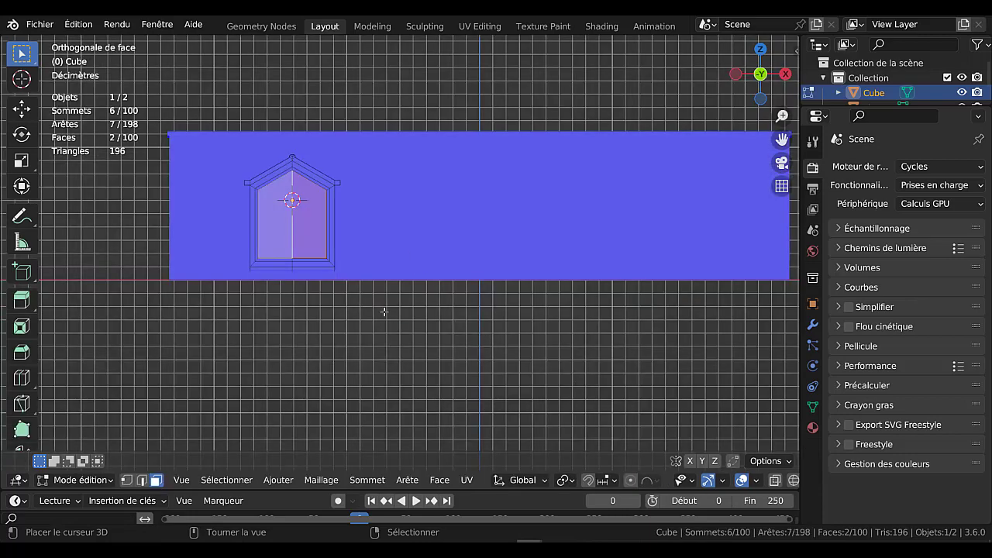
pyautogui.press('a')
pyautogui.scroll(-1, 409, 319)
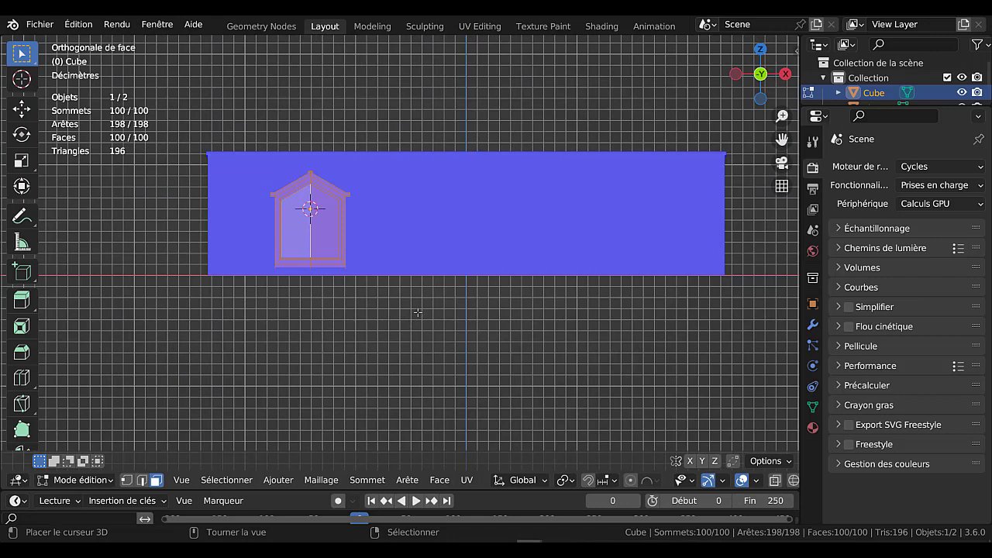
pyautogui.hotkey('shift', 'd')
pyautogui.press('x')
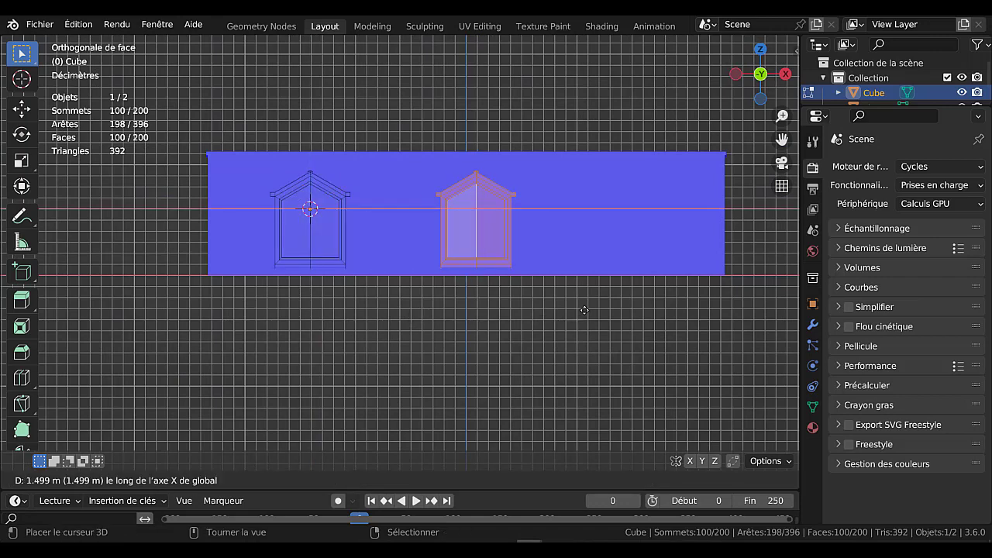
pyautogui.click(590, 308)
# Step: Duplicate the middle dormer about 1.4 m further along X, near the far end of the roof
pyautogui.hotkey('shift', 'd')
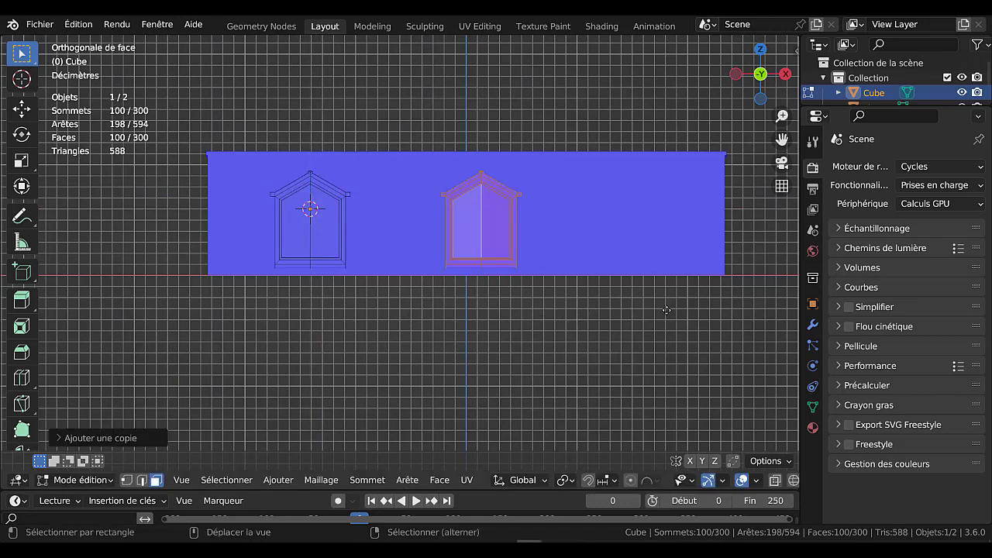
pyautogui.press('x')
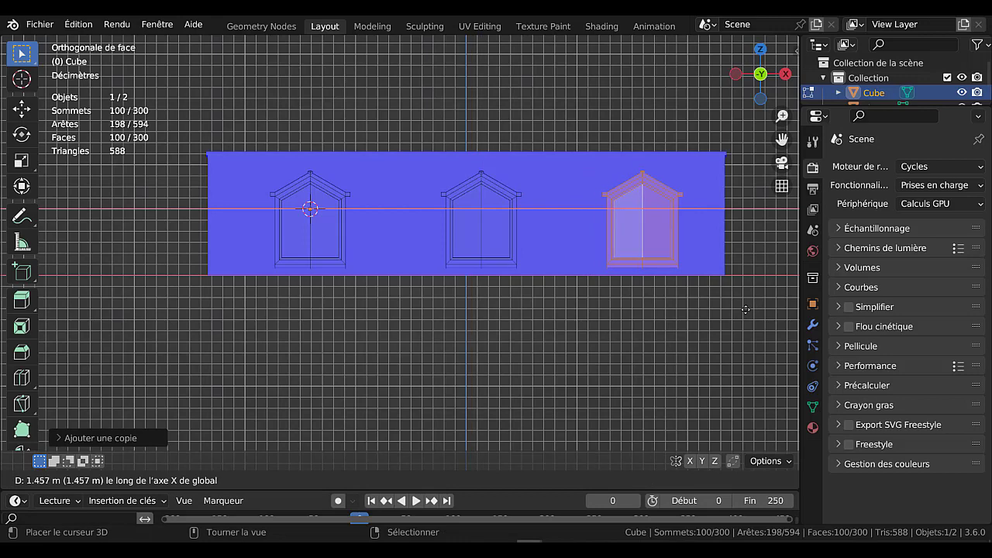
pyautogui.click(735, 310)
pyautogui.press('Tab')
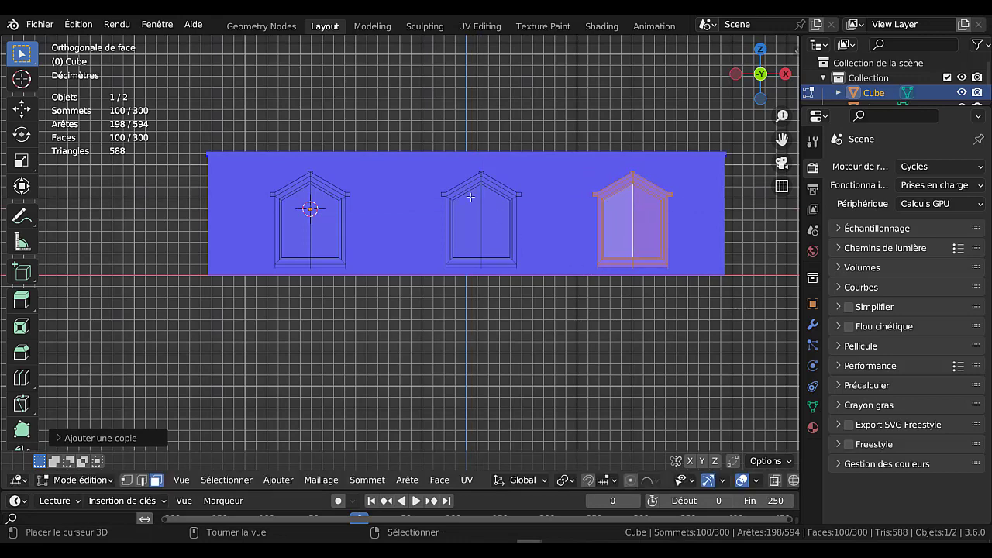
# Step: Select all linked geometry of the middle dormer and move it about -0.056 m along X to even out the spacing
pyautogui.click(472, 189)
pyautogui.hotkey('ctrl', 'l')
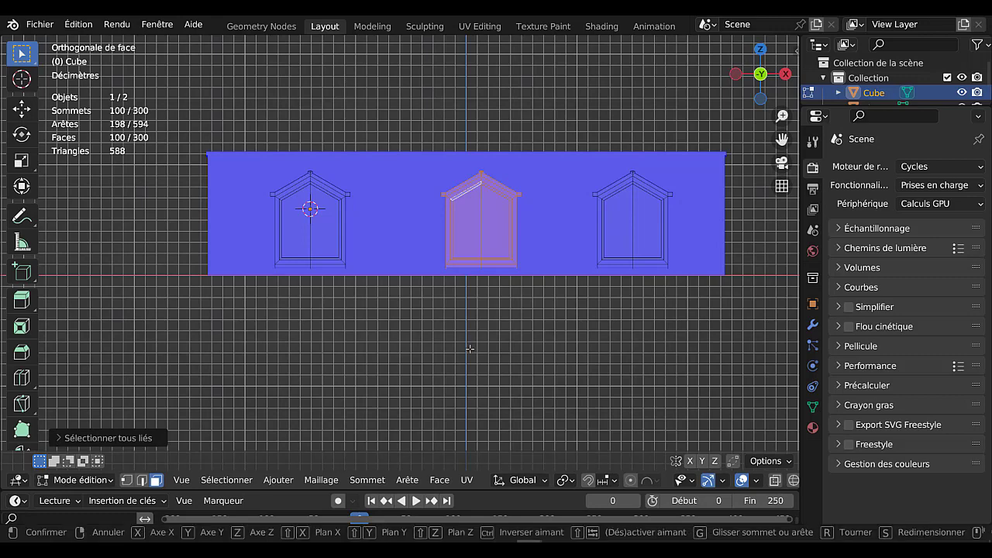
pyautogui.press('g')
pyautogui.press('x')
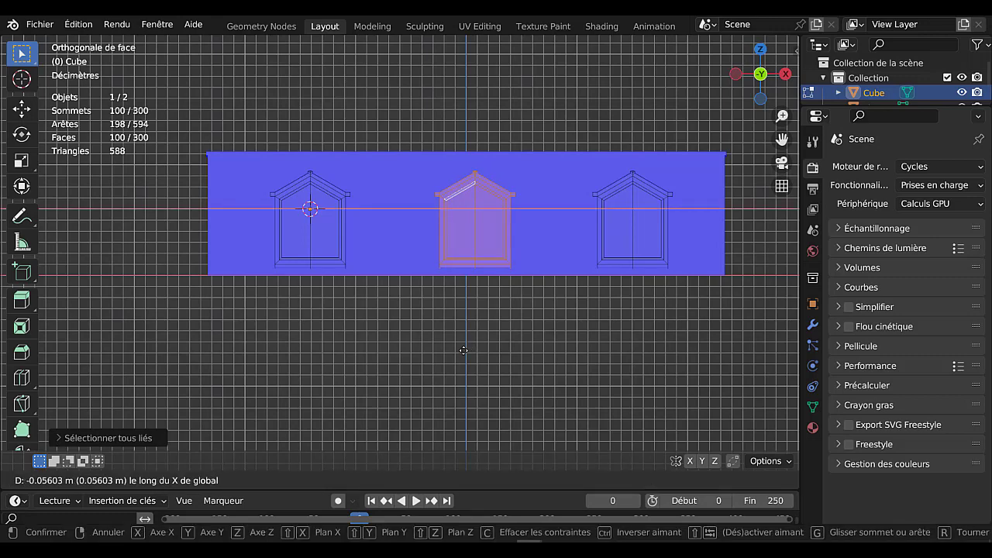
pyautogui.click(463, 350)
# Step: Return to Object Mode and turn off the face orientation overlay
pyautogui.press('Tab')
pyautogui.moveTo(464, 351); pyautogui.dragTo(531, 212, button='middle')
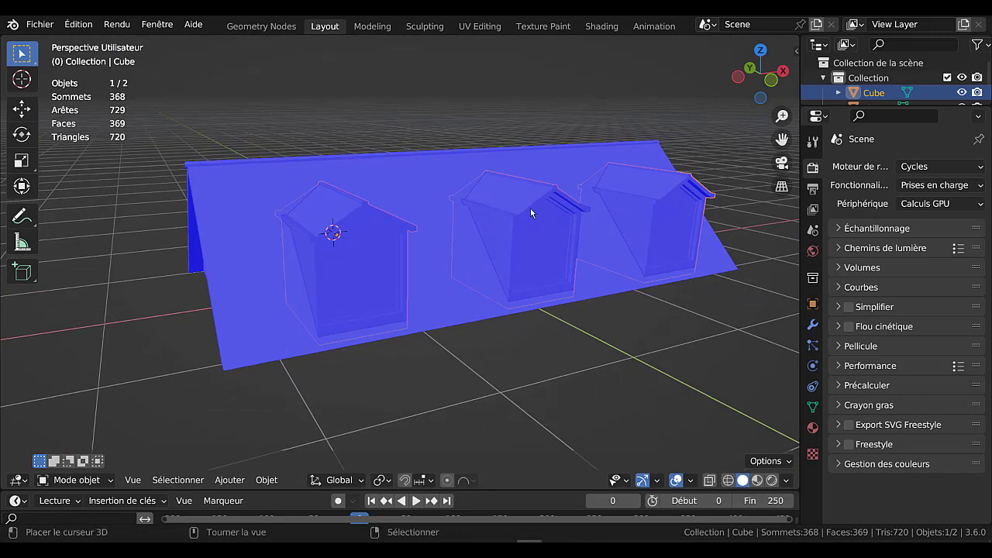
pyautogui.press('q')
pyautogui.click(519, 206)
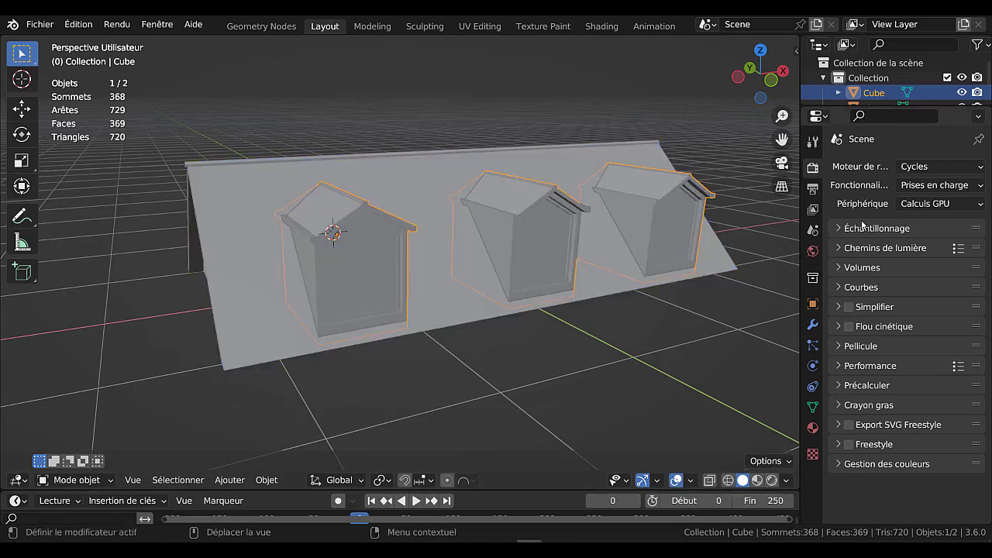
# Step: Set the render engine to Workbench and choose the light white-grey MatCap for its lighting
pyautogui.click(944, 169)
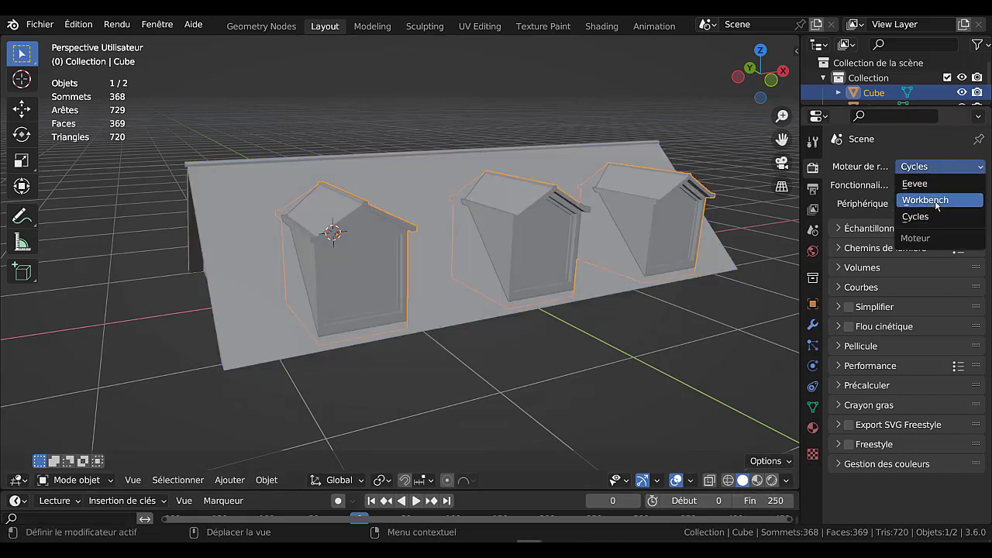
pyautogui.click(935, 202)
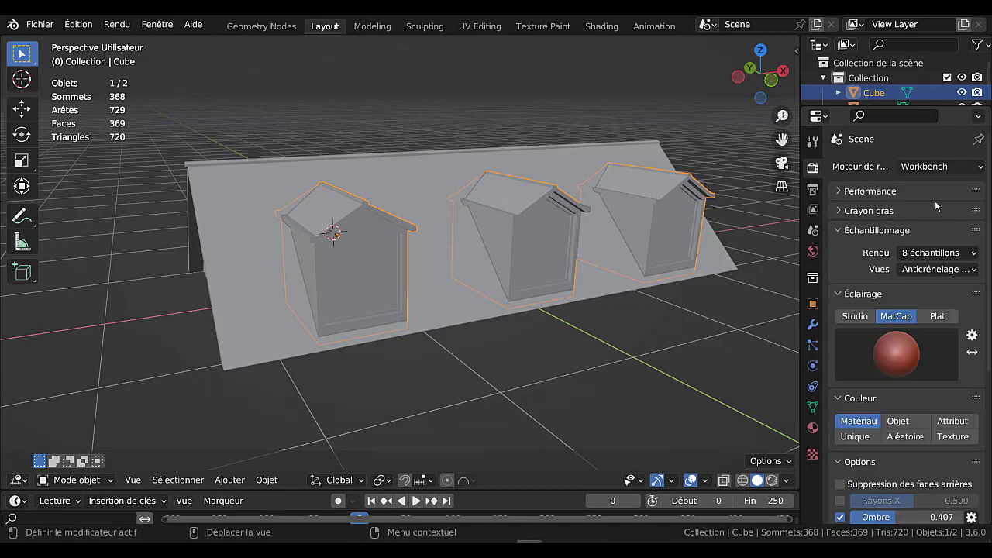
pyautogui.click(898, 349)
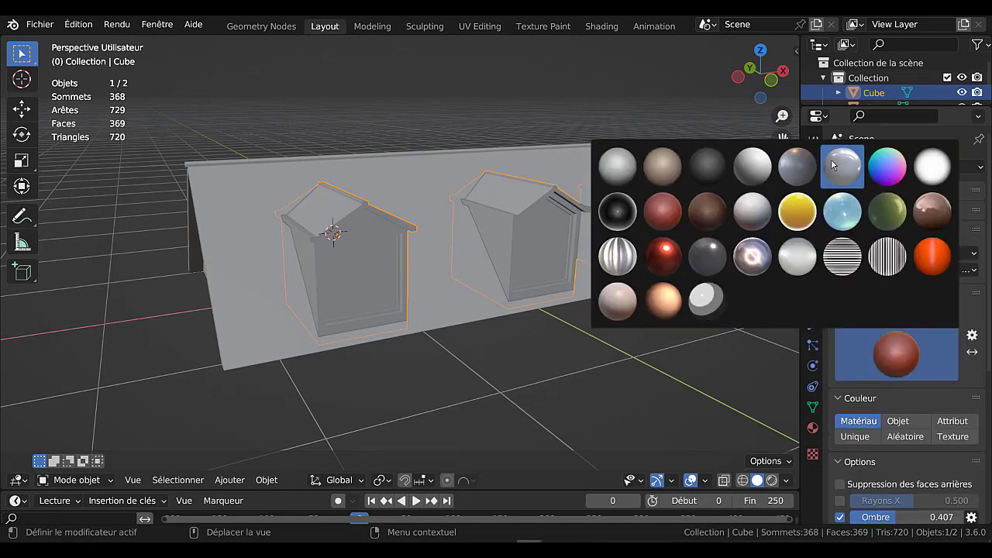
pyautogui.click(752, 167)
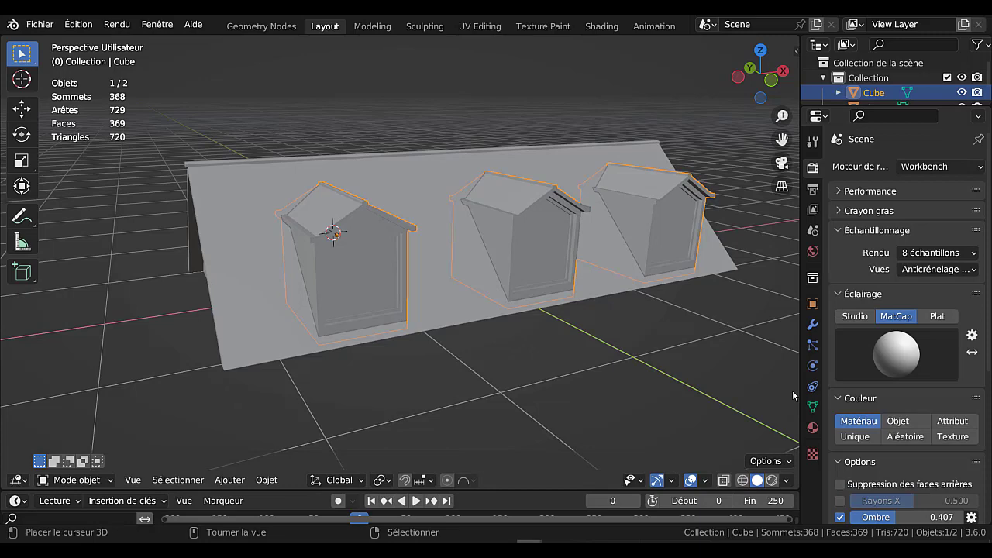
pyautogui.click(897, 354)
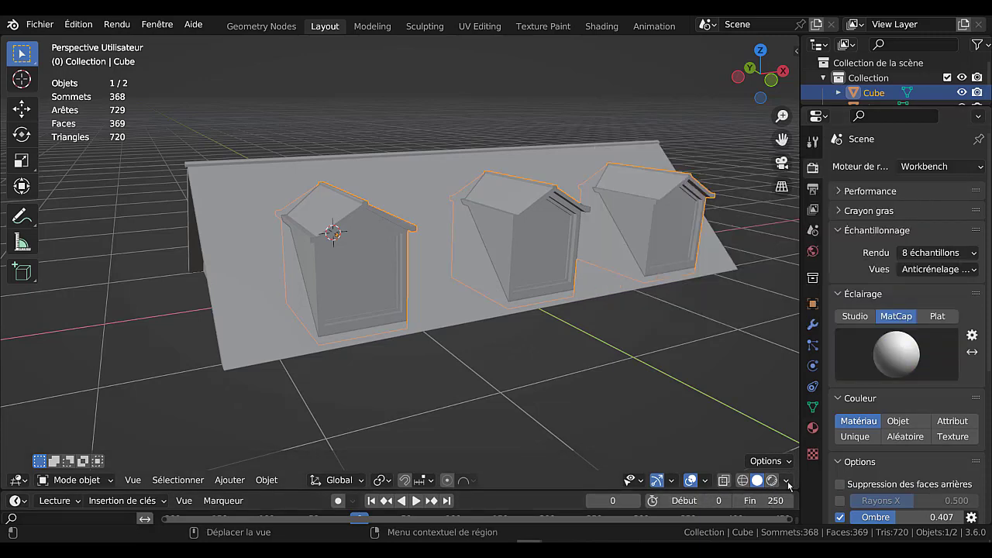
# Step: Switch the viewport to rendered shading and widen the 3D view
pyautogui.click(772, 482)
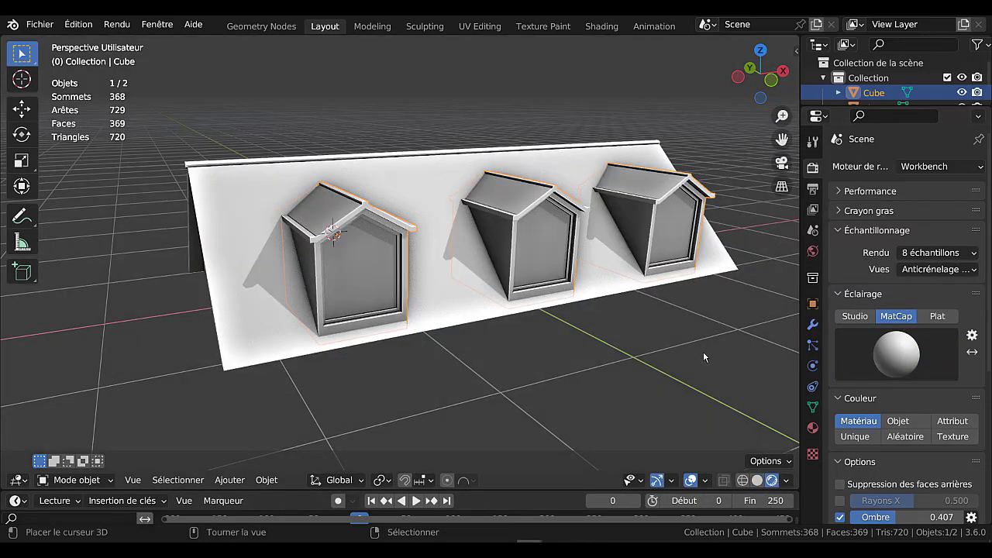
pyautogui.moveTo(601, 372); pyautogui.dragTo(624, 372, button='middle')
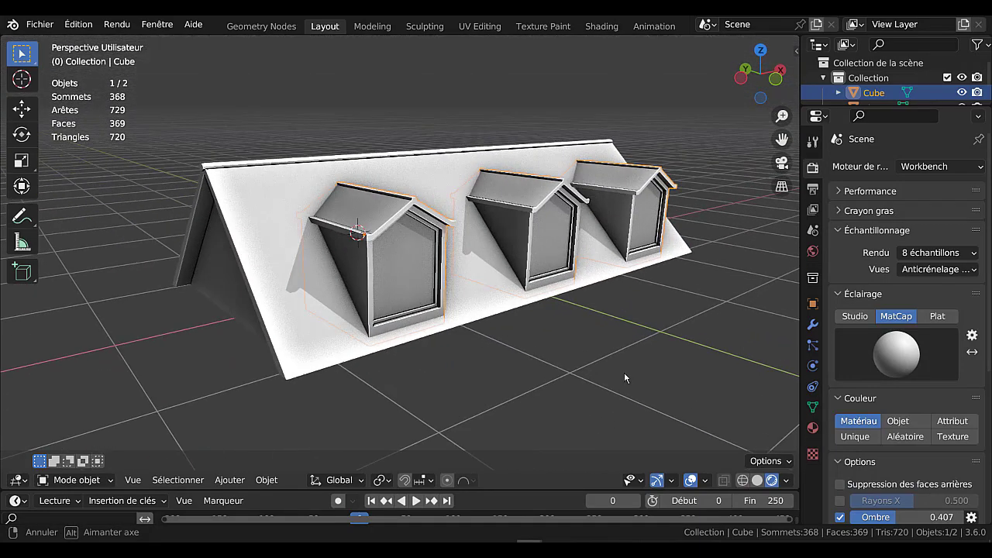
pyautogui.moveTo(797, 232); pyautogui.dragTo(834, 232)
# Step: Separate the two window-pane faces of each of the three dormers from the dormer mesh into their own object
pyautogui.moveTo(424, 294); pyautogui.dragTo(413, 273, button='middle')
pyautogui.scroll(2, 413, 273)
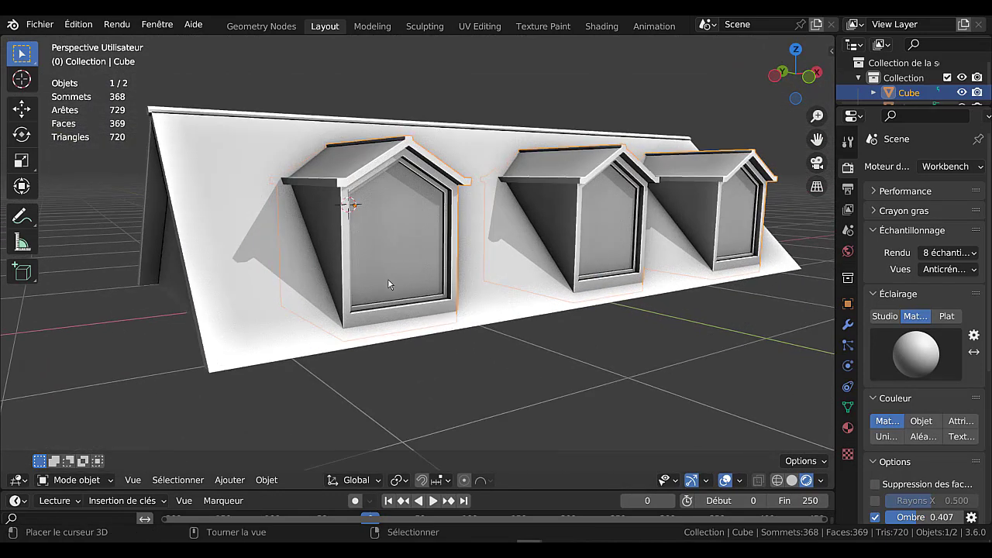
pyautogui.press('Tab')
pyautogui.click(415, 234)
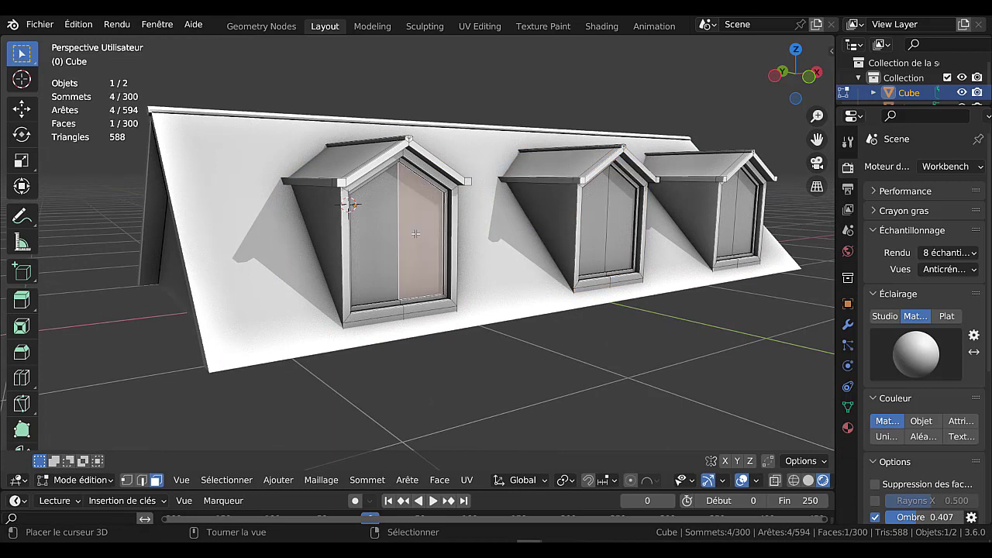
pyautogui.keyDown('shift'); pyautogui.click(392, 234); pyautogui.keyUp('shift')
pyautogui.keyDown('shift'); pyautogui.click(594, 227); pyautogui.keyUp('shift')
pyautogui.keyDown('shift'); pyautogui.click(625, 223); pyautogui.keyUp('shift')
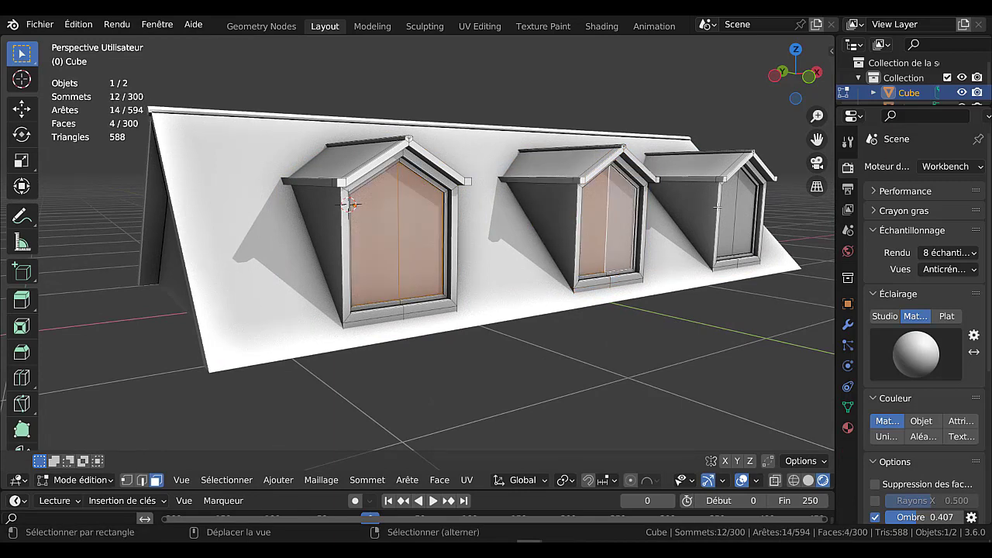
pyautogui.keyDown('shift'); pyautogui.click(729, 208); pyautogui.keyUp('shift')
pyautogui.keyDown('shift'); pyautogui.click(748, 206); pyautogui.keyUp('shift')
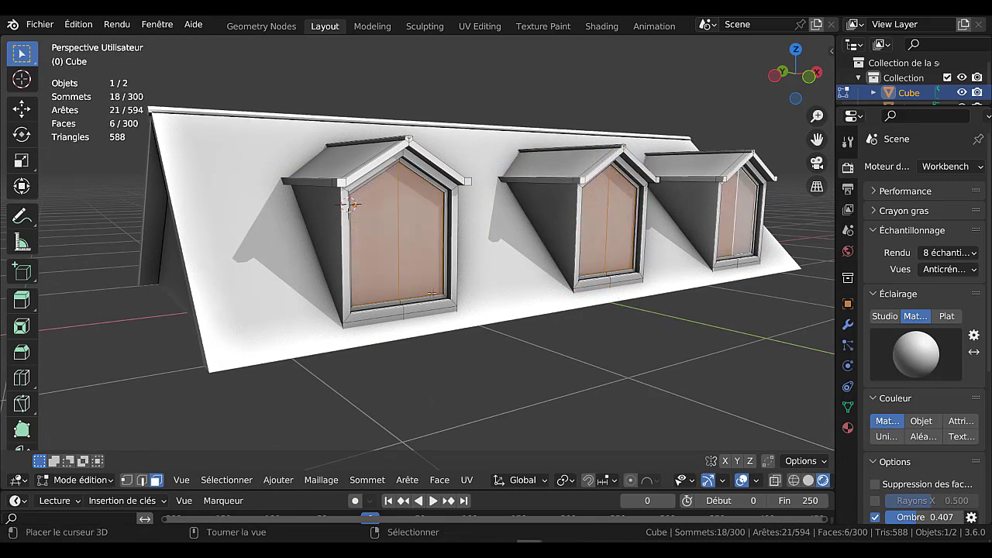
pyautogui.scroll(3, 431, 292)
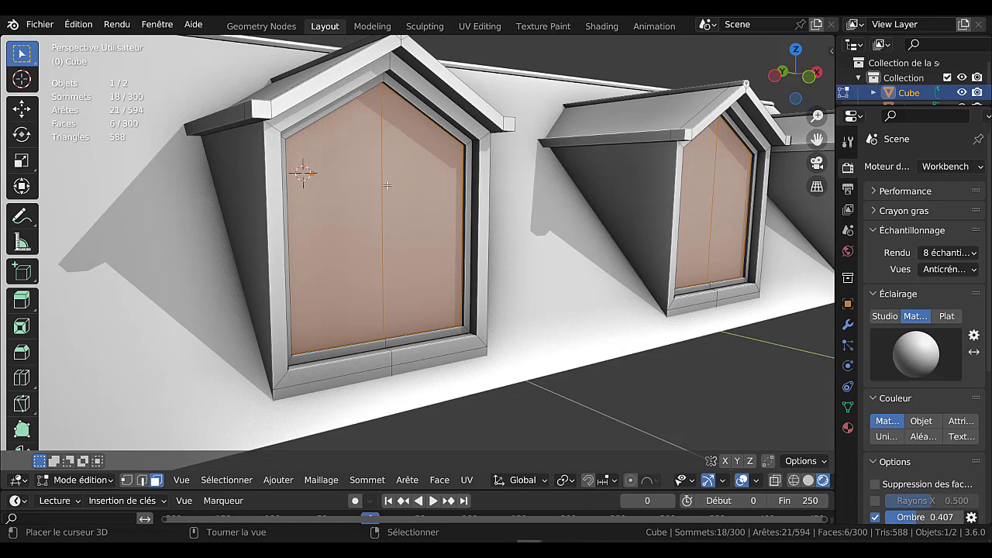
pyautogui.scroll(-6, 386, 186)
pyautogui.moveTo(457, 328); pyautogui.dragTo(431, 354, button='middle')
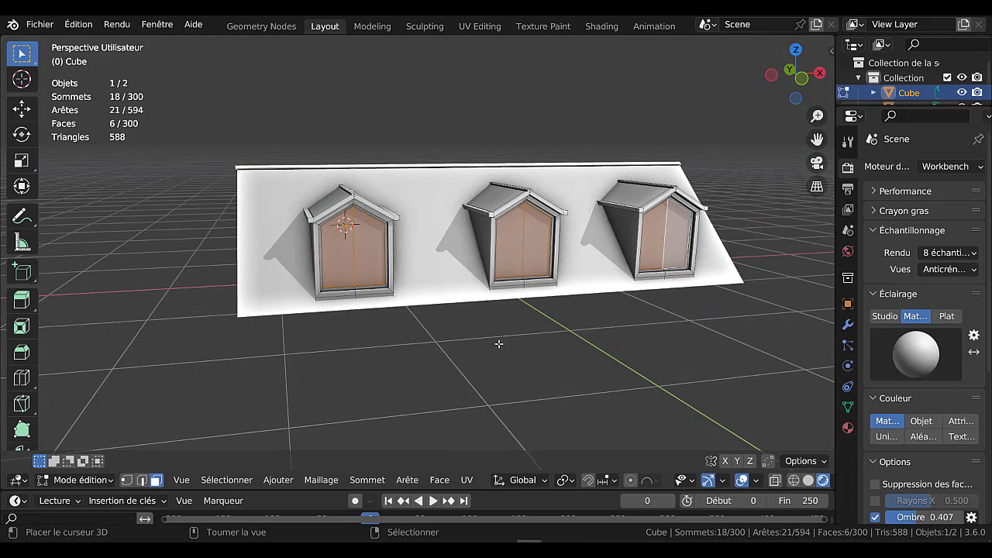
pyautogui.moveTo(507, 349); pyautogui.dragTo(515, 347, button='middle')
pyautogui.scroll(1, 527, 351)
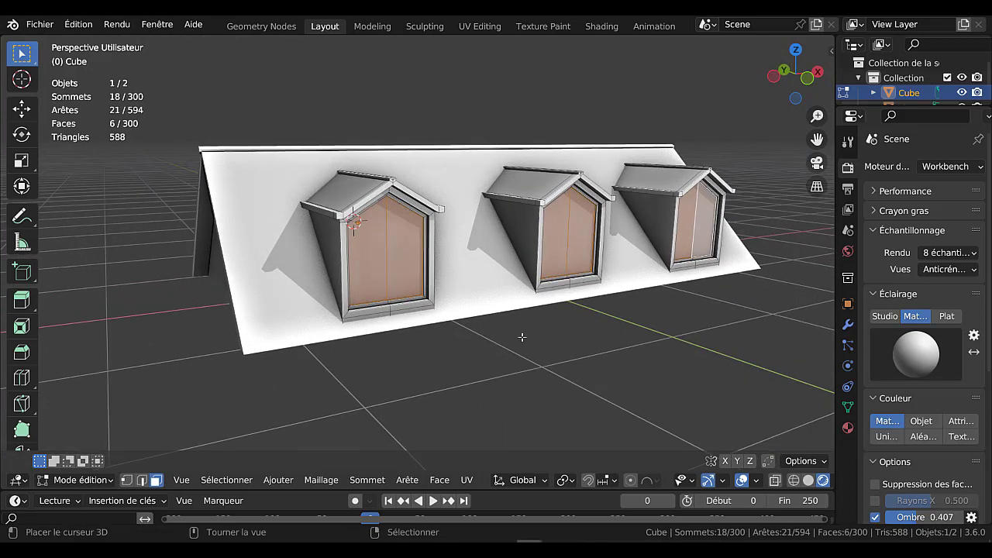
pyautogui.press('p')
pyautogui.click(569, 394)
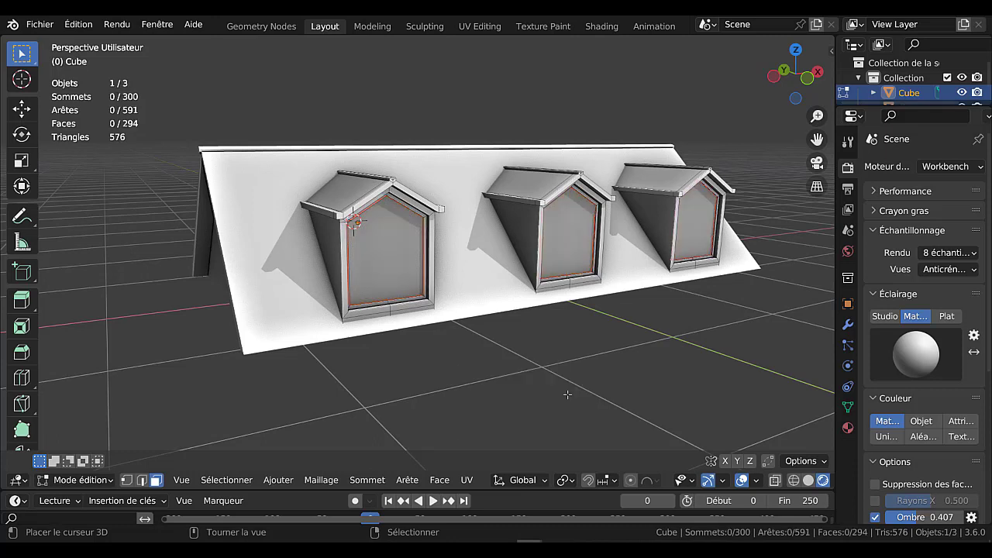
# Step: Isolate the separated window panes in local view and edit them from the front orthographic view
pyautogui.press('Tab')
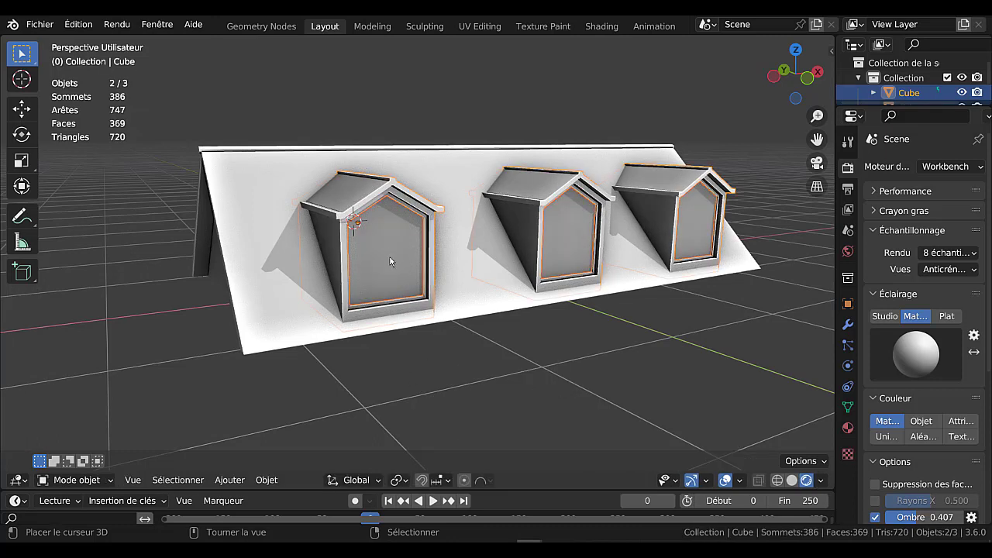
pyautogui.click(392, 256)
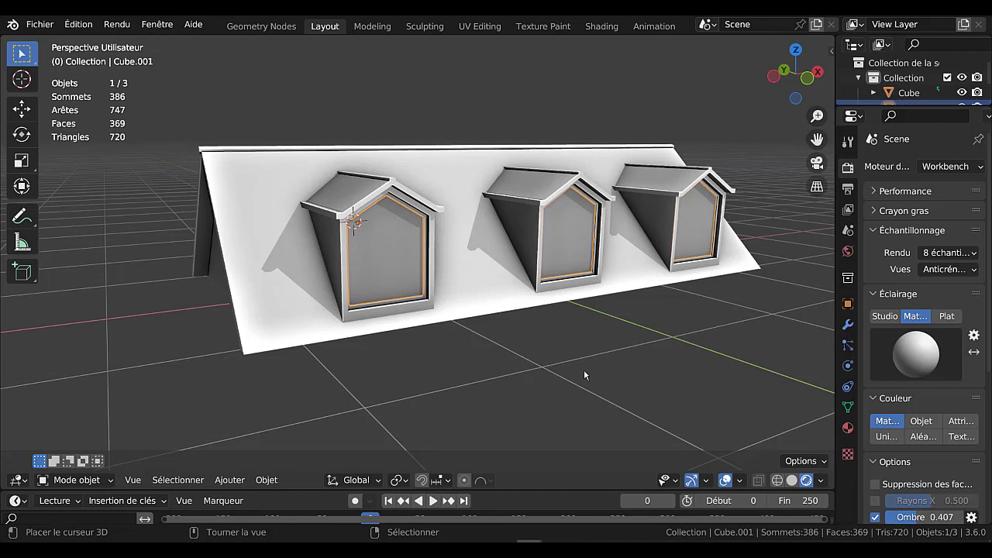
pyautogui.press('KP_Divide')
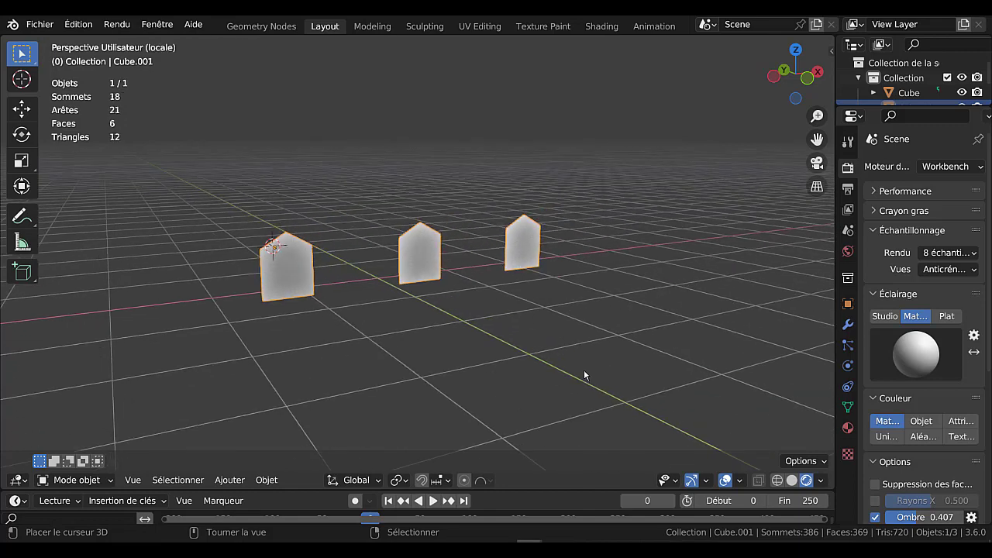
pyautogui.press('KP_1')
pyautogui.press('Tab')
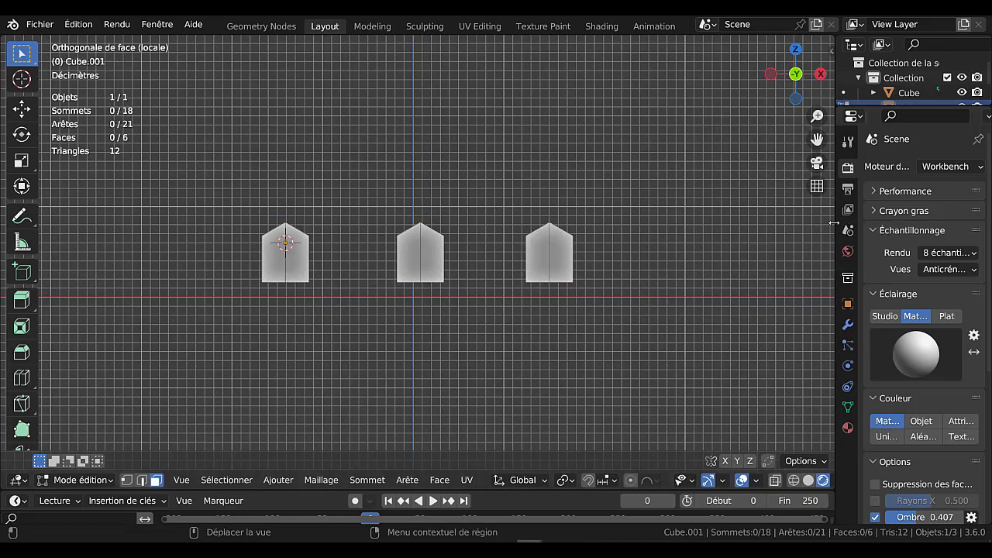
pyautogui.moveTo(835, 220); pyautogui.dragTo(936, 221)
pyautogui.scroll(2, 547, 275)
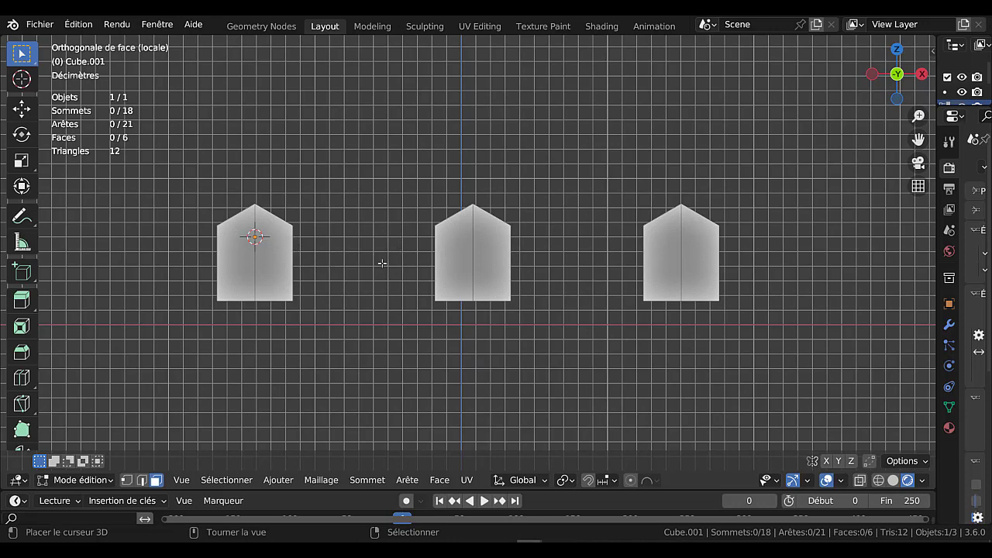
# Step: Try a horizontal knife cut between the eave corners of the first pane, and undo it
pyautogui.press('k')
pyautogui.click(218, 226)
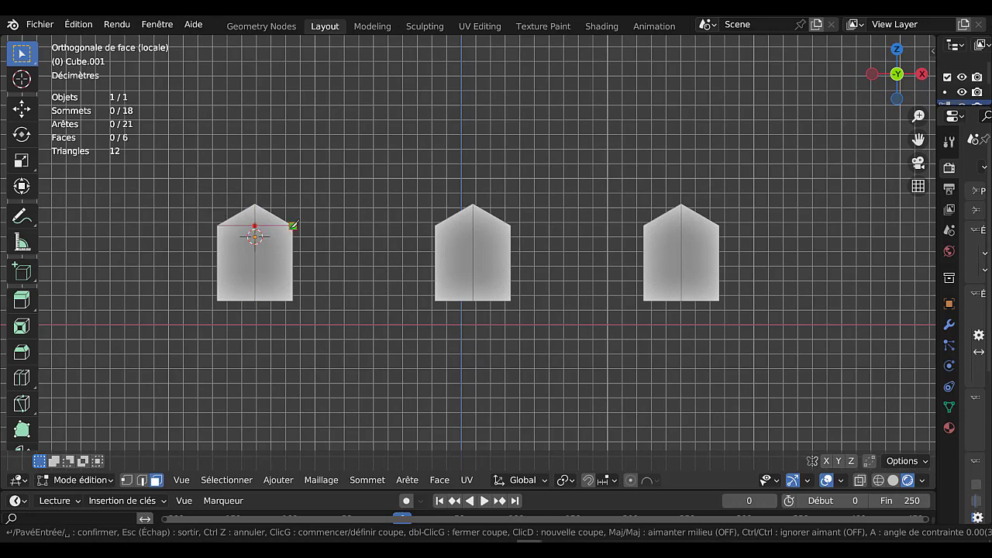
pyautogui.click(293, 225)
pyautogui.press('Return')
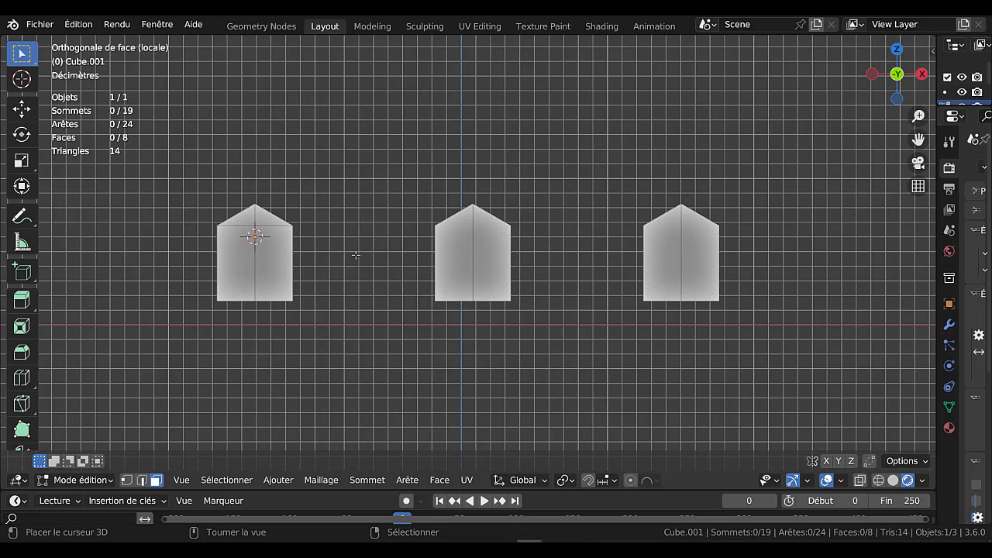
pyautogui.hotkey('ctrl', 'z')
# Step: Bisect all three window panes with one roughly horizontal line just below their eave corners
pyautogui.press('a')
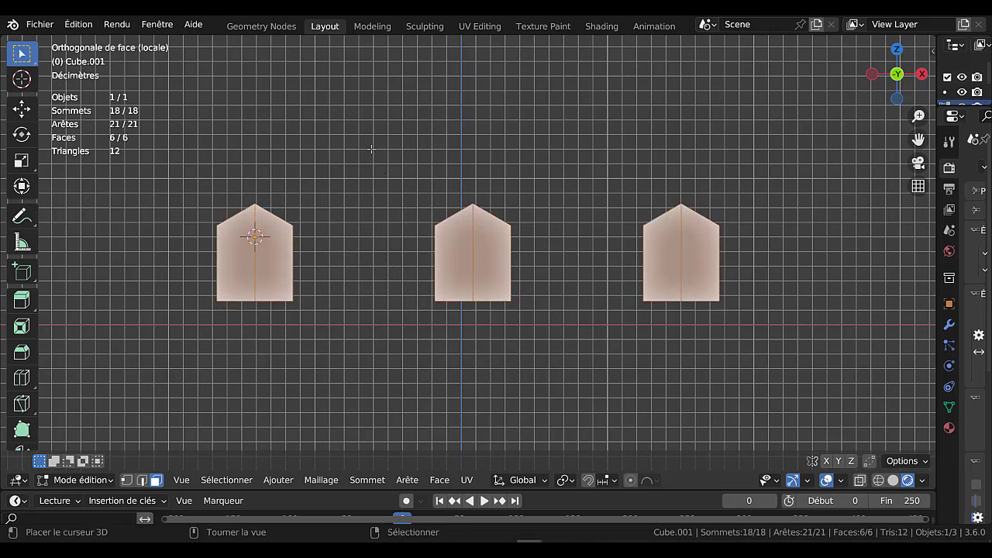
pyautogui.press('q')
pyautogui.moveTo(370, 147)
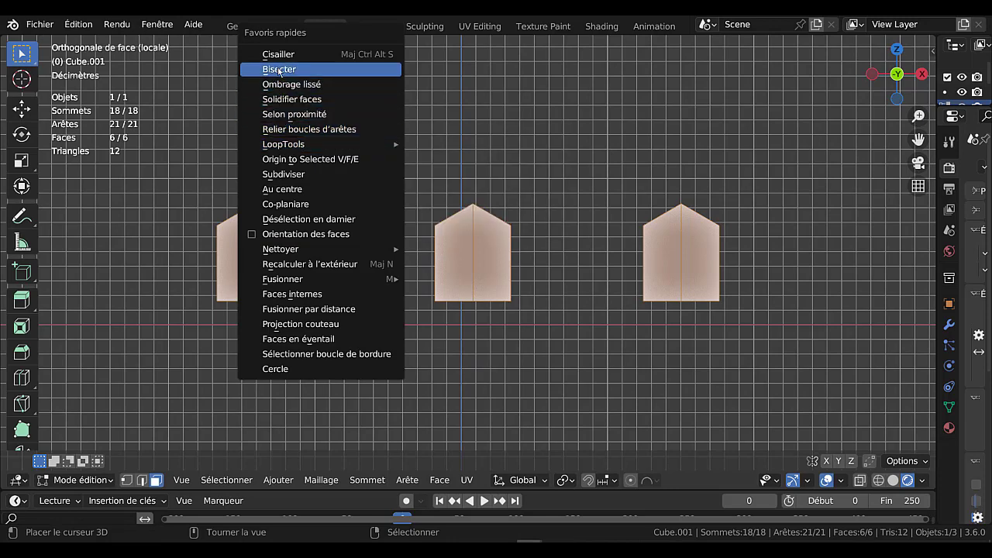
pyautogui.click(279, 70)
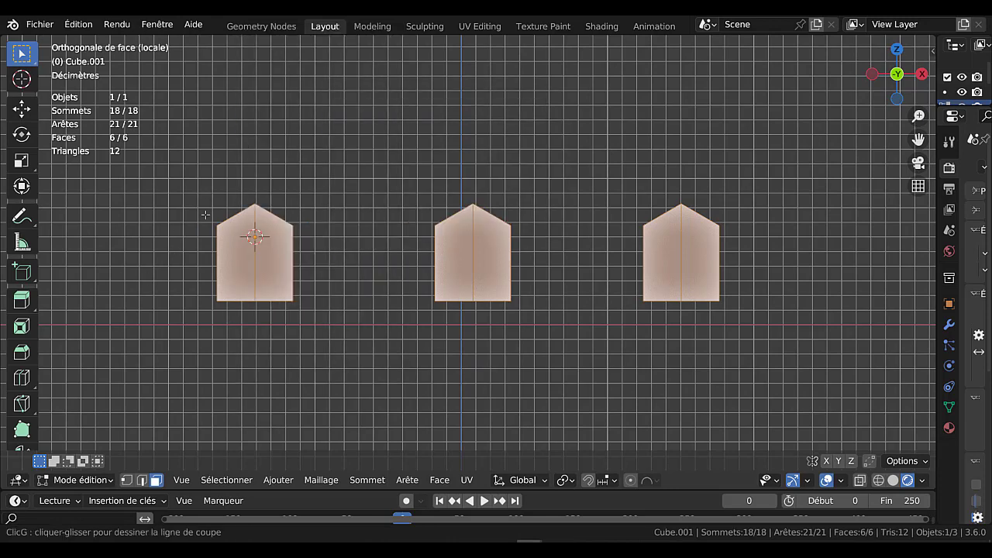
pyautogui.moveTo(183, 231); pyautogui.dragTo(792, 248)
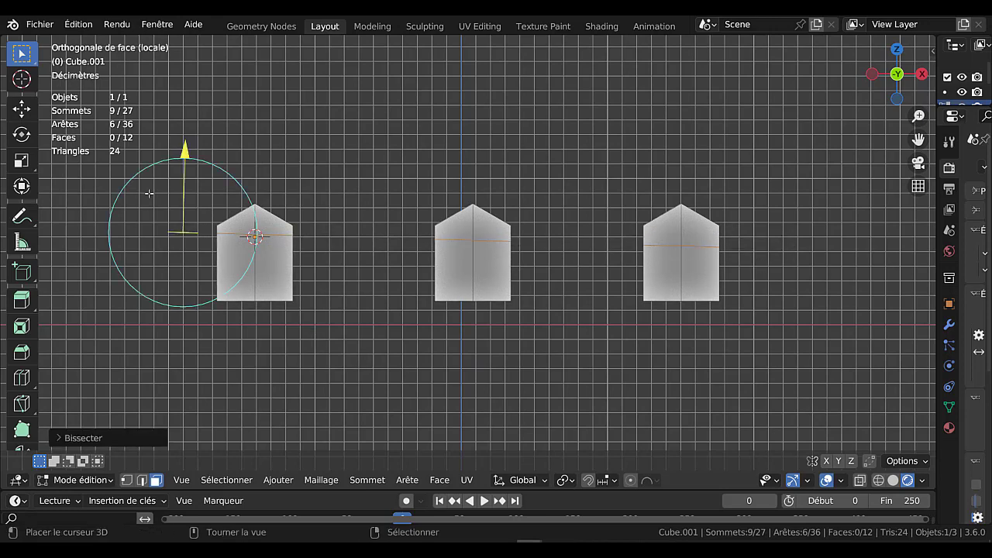
# Step: Level the bisecting cut by setting its plane normal X to 0.0
pyautogui.keyDown('shift'); pyautogui.moveTo(356, 158); pyautogui.dragTo(501, 150, button='middle'); pyautogui.keyUp('shift')
pyautogui.scroll(3, 261, 151)
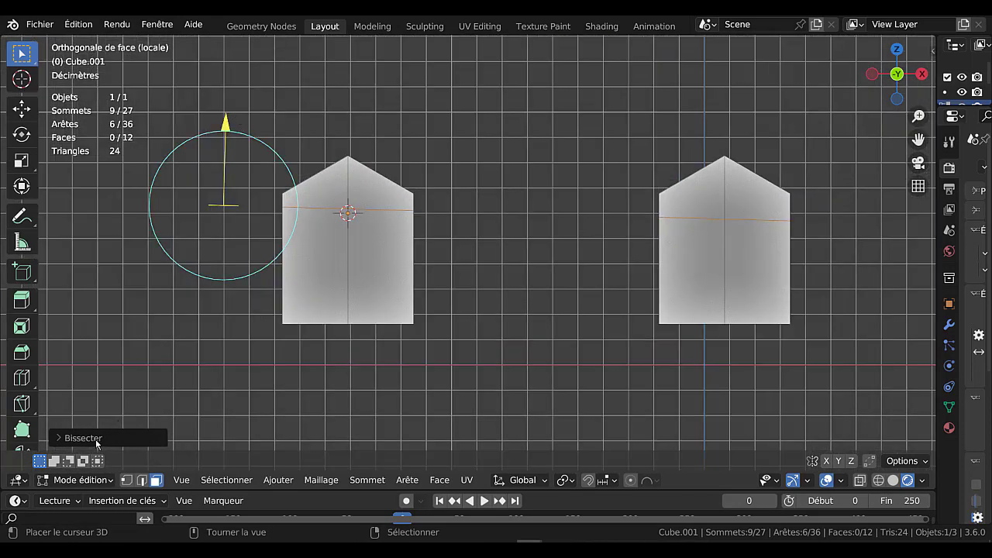
pyautogui.click(91, 439)
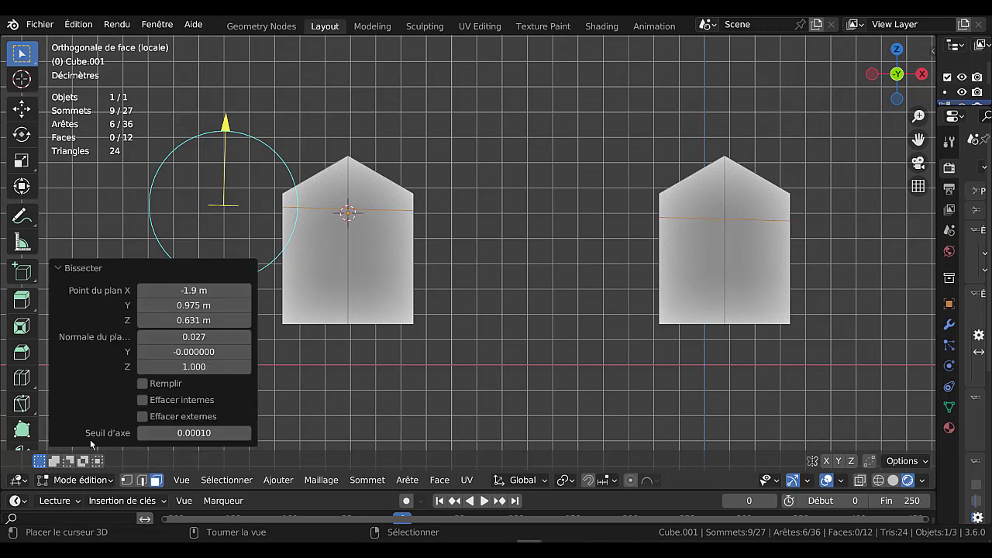
pyautogui.click(198, 336)
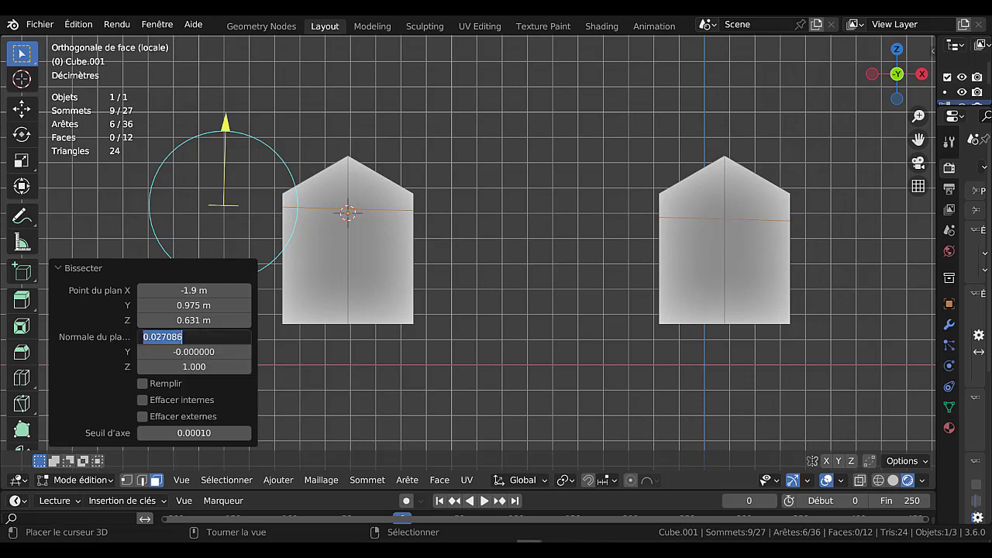
pyautogui.write('0.0')
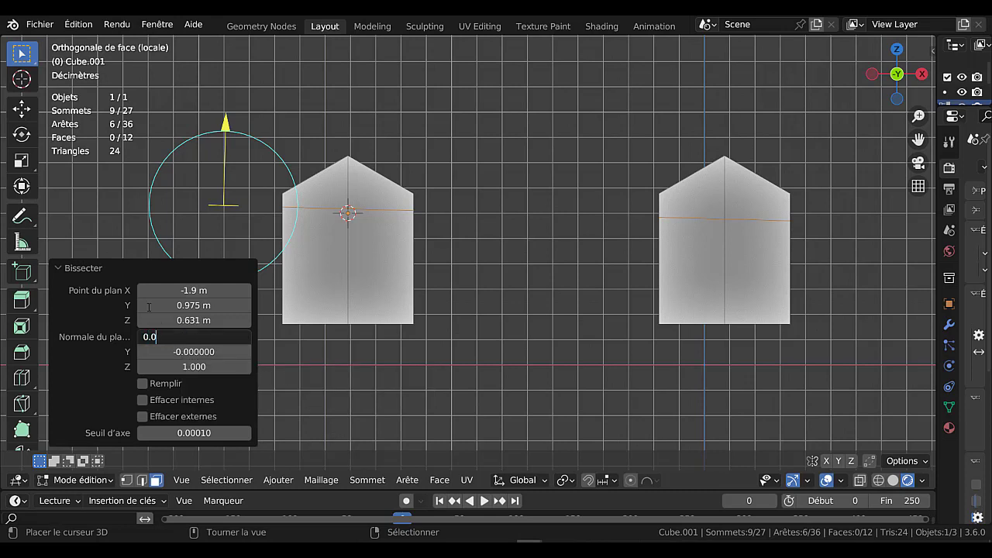
pyautogui.press('Return')
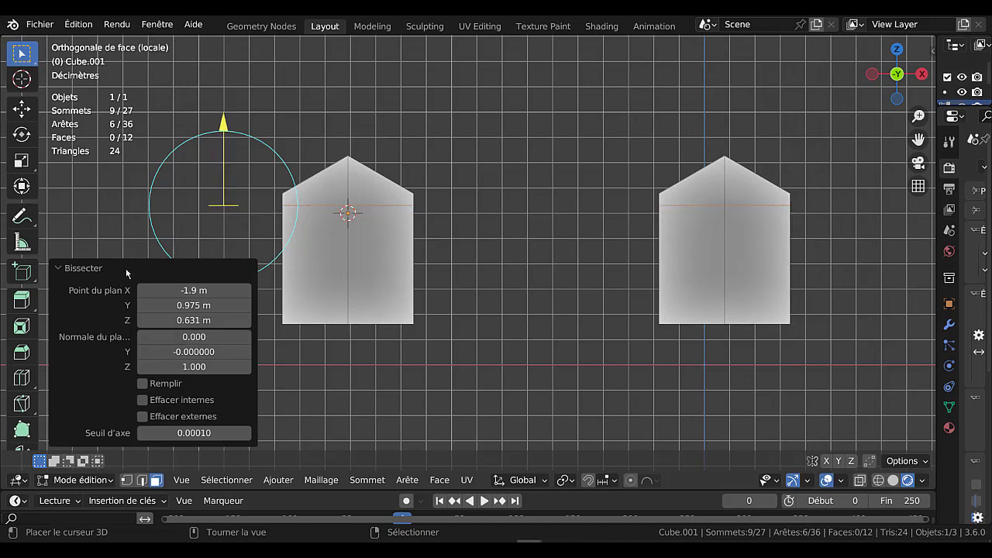
pyautogui.scroll(-3, 613, 363)
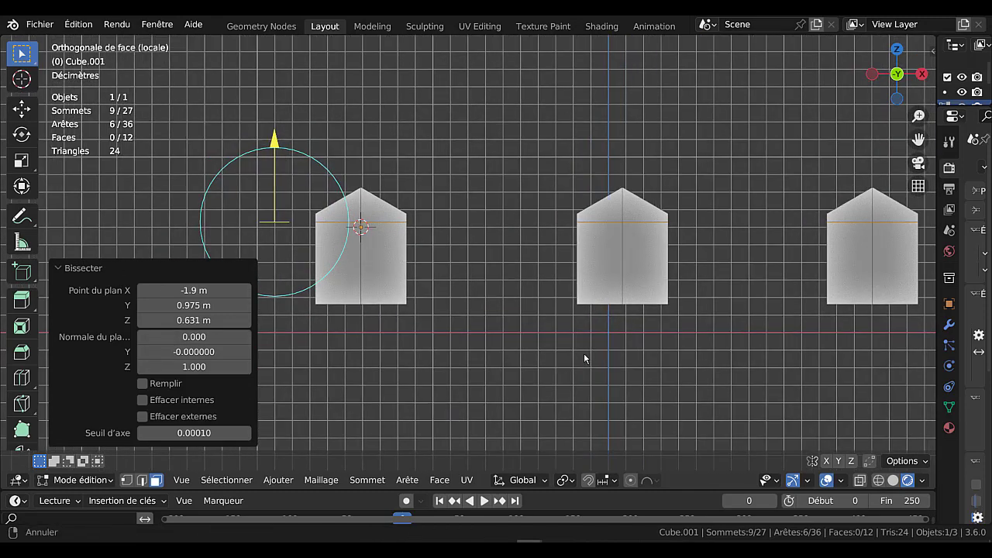
pyautogui.press('g')
pyautogui.press('z')
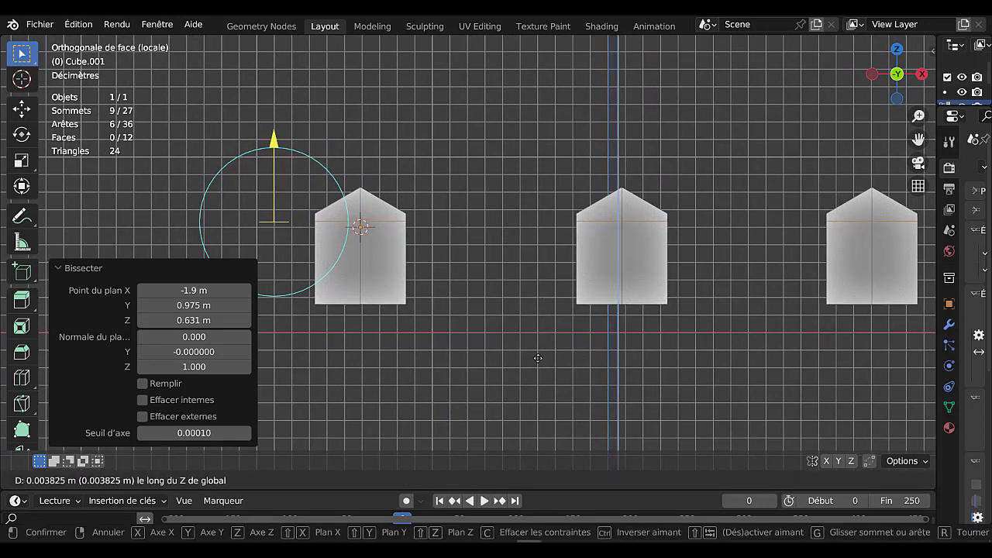
pyautogui.rightClick(672, 269)
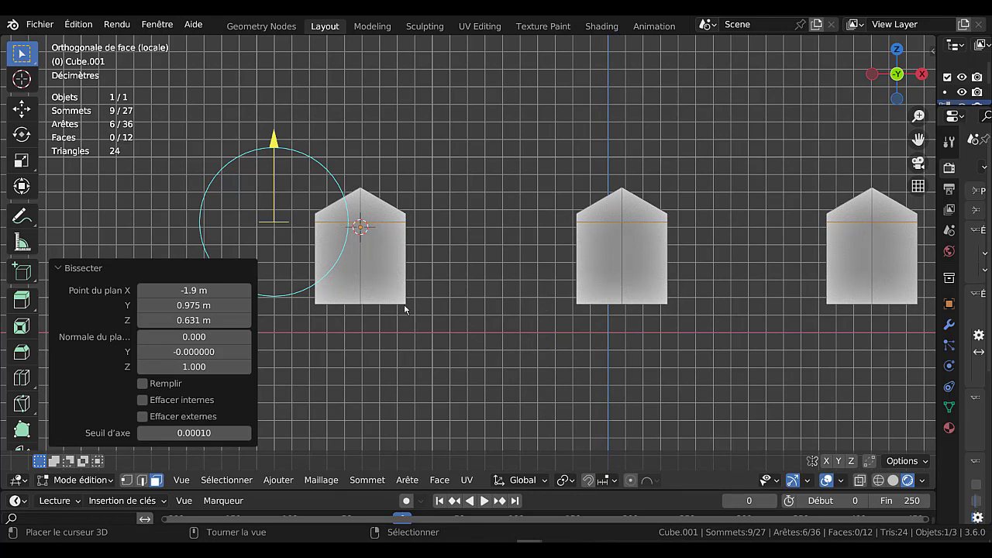
# Step: Subdivide the six rectangular faces below the horizontal cut on the three panes with 2 cuts
pyautogui.click(374, 261)
pyautogui.keyDown('shift'); pyautogui.click(353, 263); pyautogui.keyUp('shift')
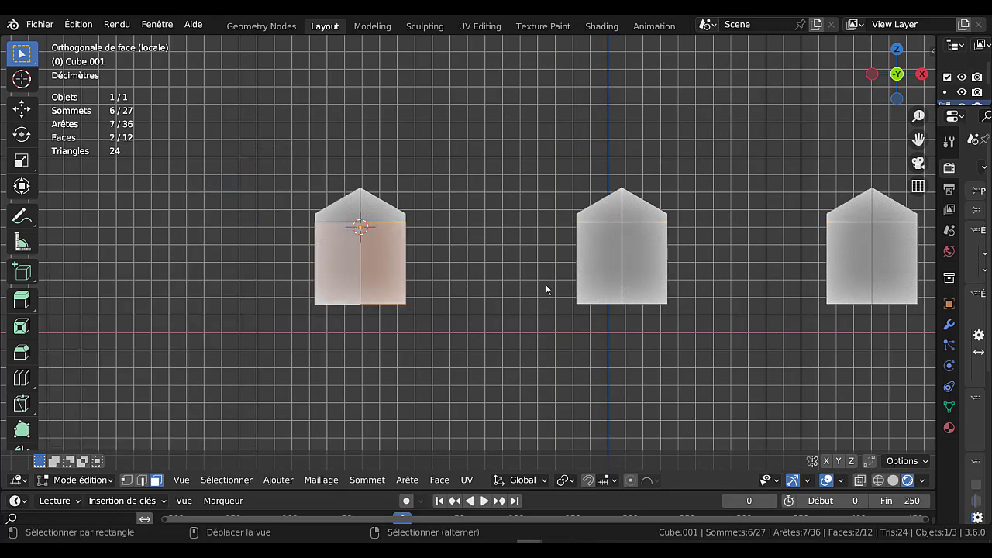
pyautogui.keyDown('shift'); pyautogui.click(604, 276); pyautogui.keyUp('shift')
pyautogui.keyDown('shift'); pyautogui.click(648, 254); pyautogui.keyUp('shift')
pyautogui.keyDown('shift'); pyautogui.click(836, 250); pyautogui.keyUp('shift')
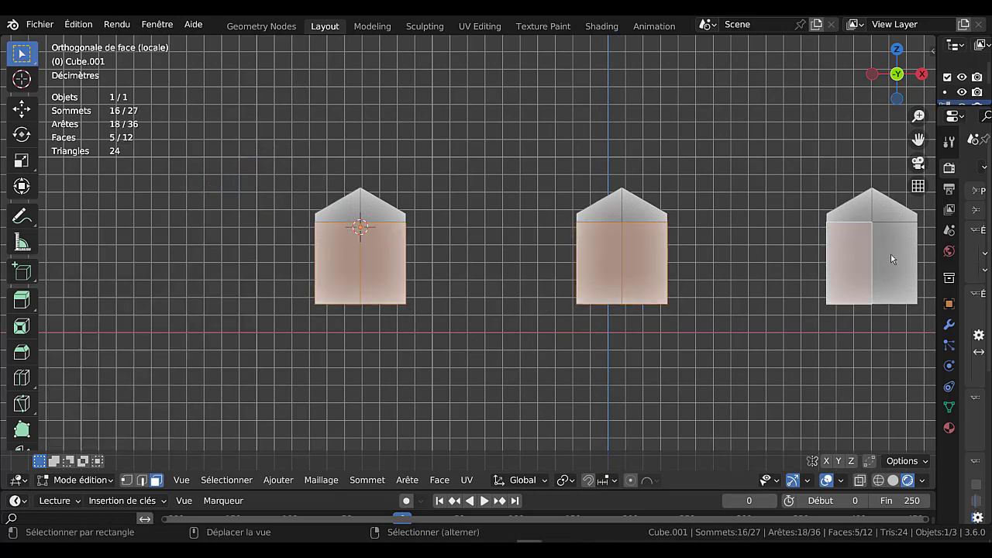
pyautogui.keyDown('shift'); pyautogui.click(891, 254); pyautogui.keyUp('shift')
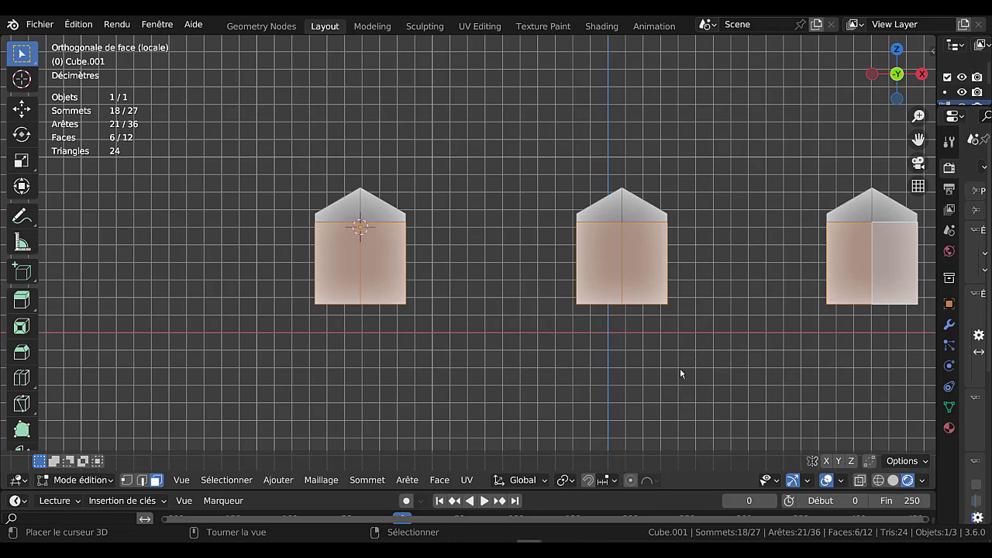
pyautogui.press('q')
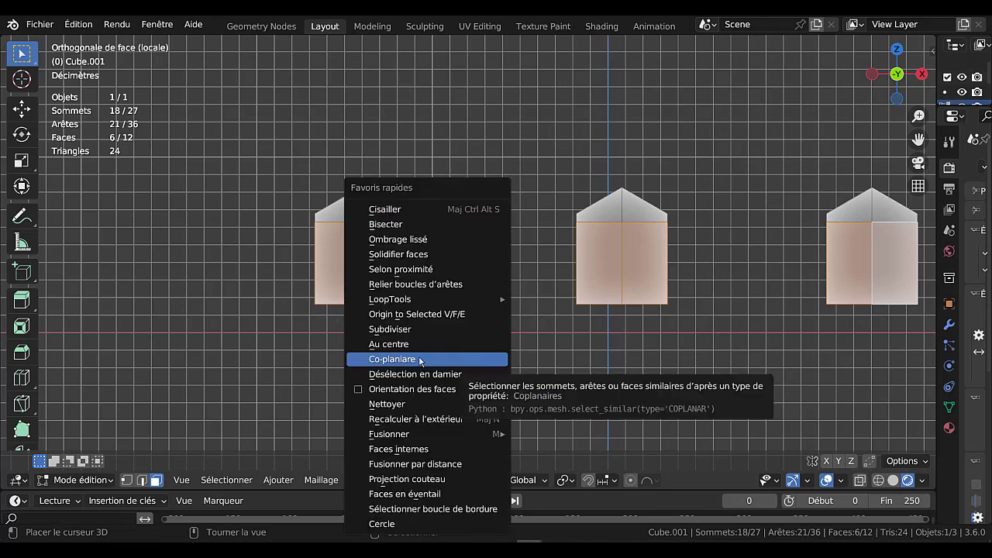
pyautogui.moveTo(381, 301)
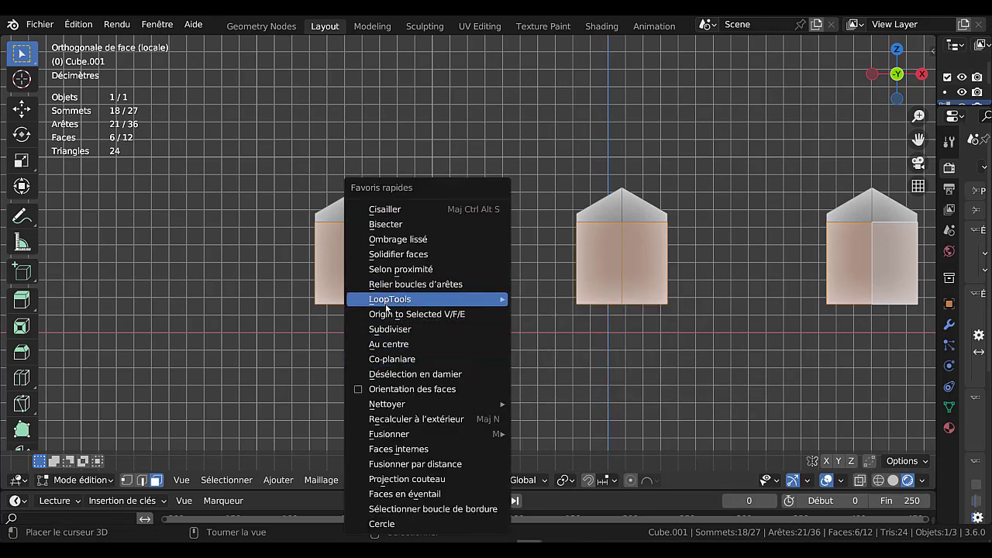
pyautogui.click(388, 330)
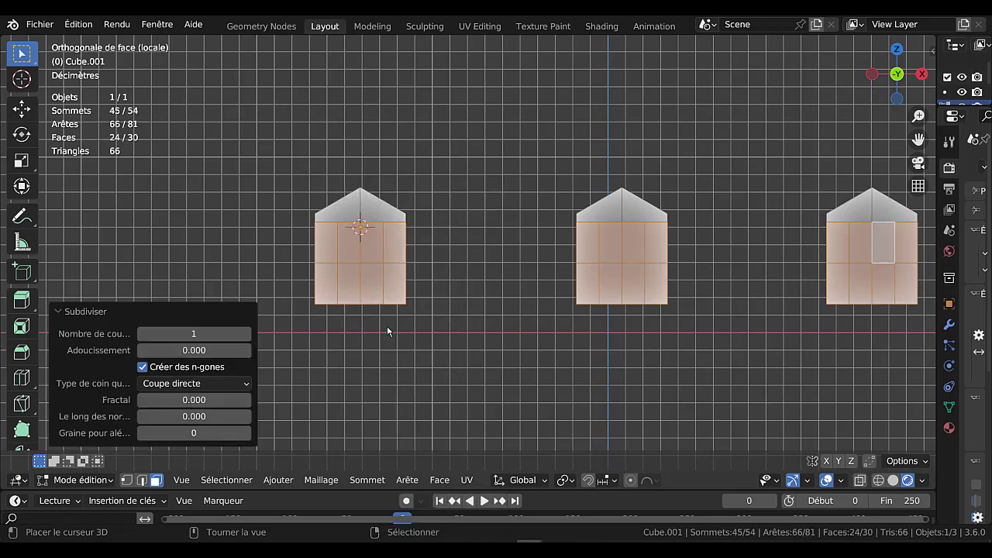
pyautogui.click(247, 333)
pyautogui.keyDown('shift'); pyautogui.moveTo(405, 342); pyautogui.dragTo(504, 347, button='middle'); pyautogui.keyUp('shift')
pyautogui.scroll(2, 488, 345)
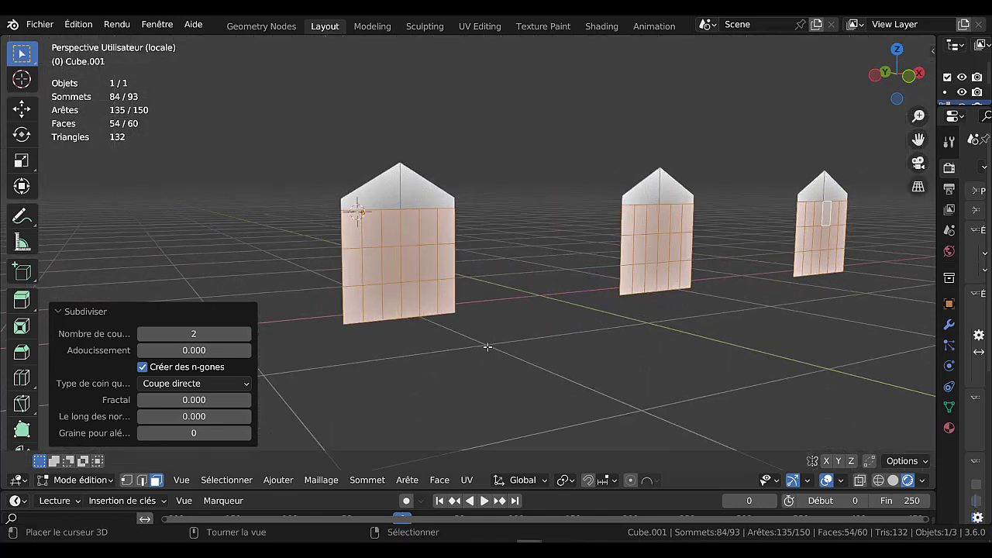
# Step: Convert the subdivided rectangular faces of the three window panes into a wireframe grid, replacing the original faces
pyautogui.scroll(-1, 487, 338)
pyautogui.click(405, 482)
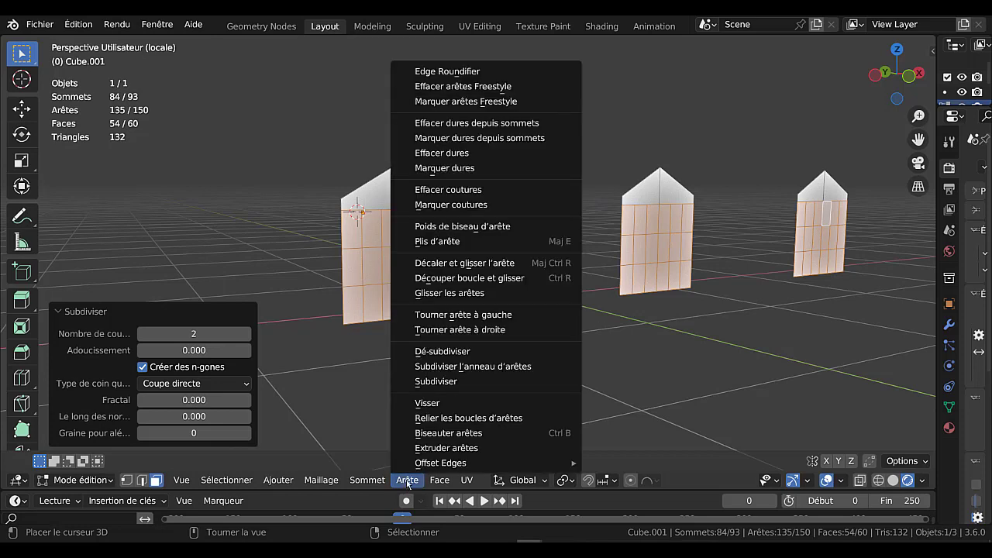
pyautogui.moveTo(434, 482)
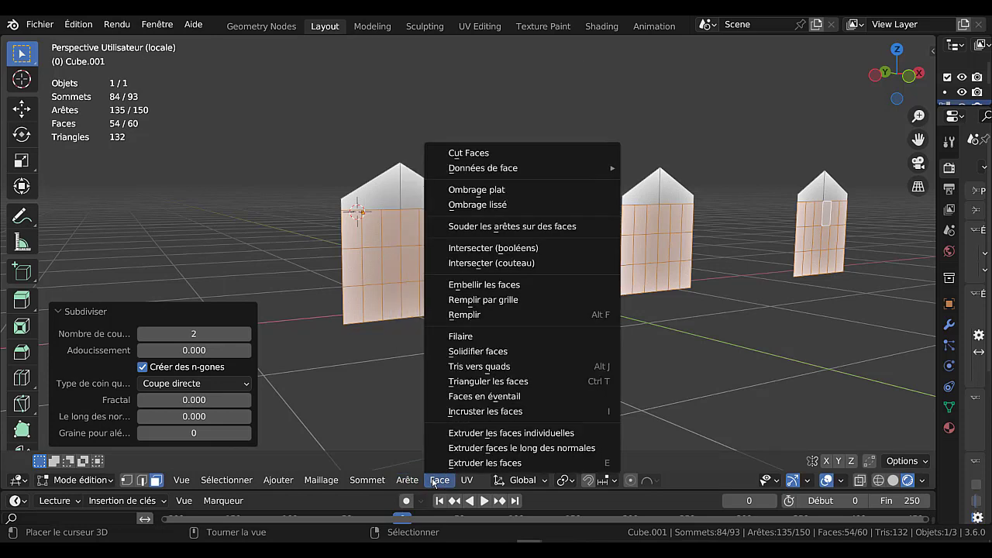
pyautogui.click(470, 339)
pyautogui.moveTo(470, 336); pyautogui.dragTo(266, 341, button='middle')
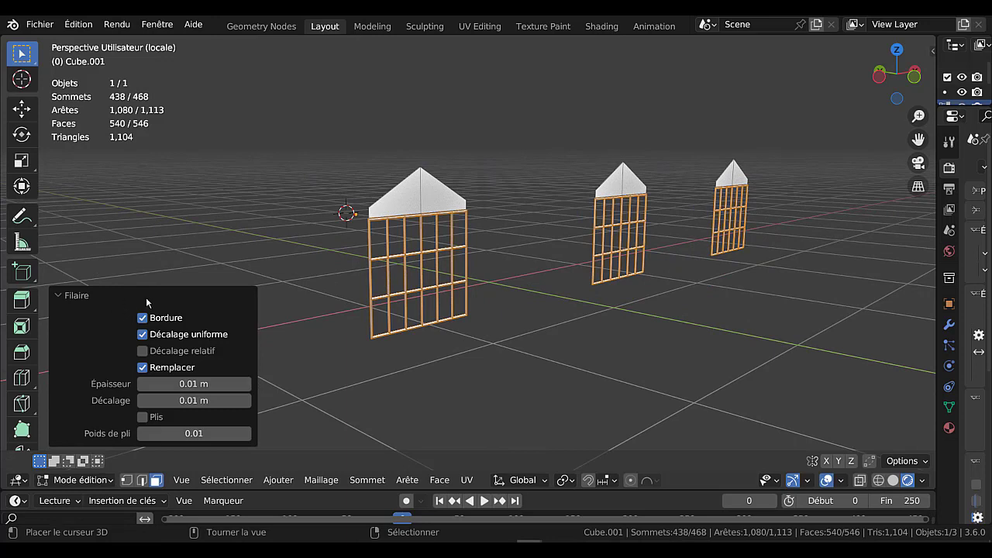
# Step: Set the thickness of the window grid's wireframe to 0.018 m
pyautogui.click(247, 387)
pyautogui.click(247, 385)
pyautogui.click(247, 385)
pyautogui.click(246, 386)
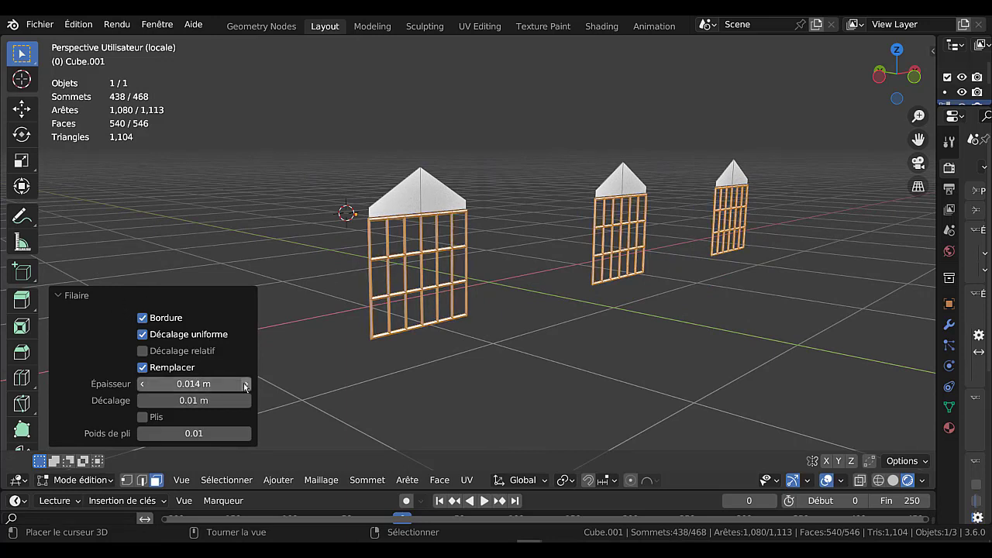
pyautogui.click(247, 387)
pyautogui.click(246, 385)
pyautogui.click(247, 385)
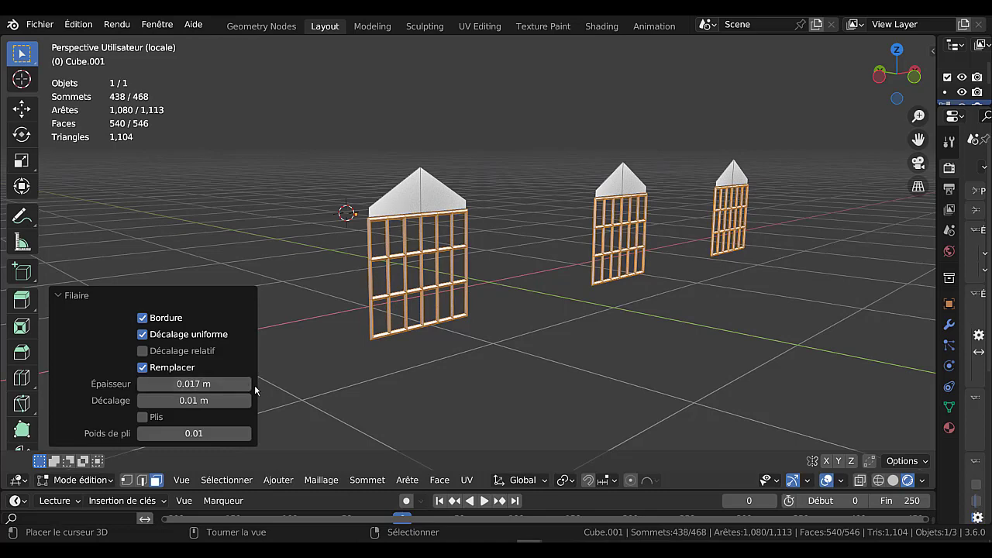
pyautogui.click(247, 385)
pyautogui.moveTo(465, 356); pyautogui.dragTo(444, 369, button='middle')
pyautogui.press('Tab')
pyautogui.press('Tab')
# Step: Inset the six gable faces above the three window grids individually, with a thickness of about 0.0166 m
pyautogui.click(409, 191)
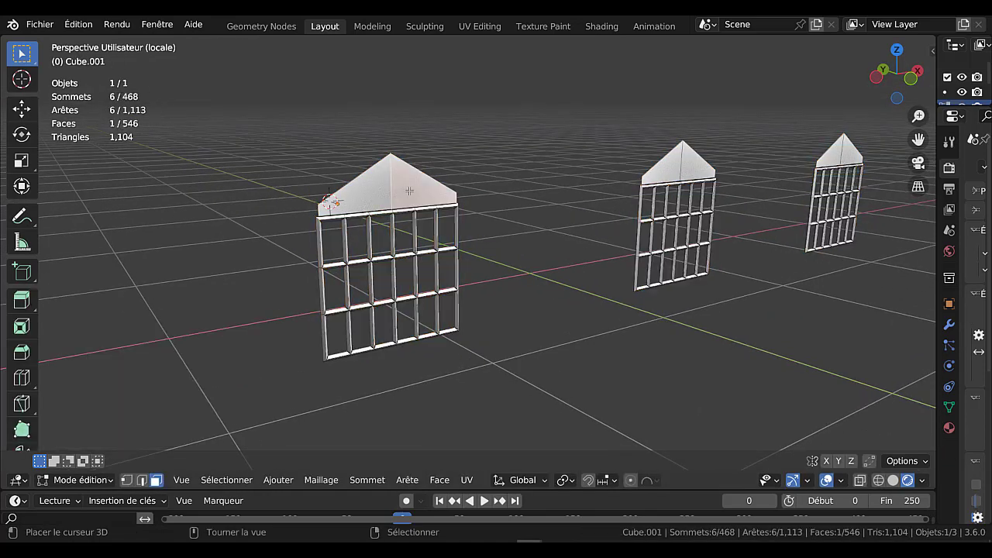
pyautogui.keyDown('shift'); pyautogui.click(694, 174); pyautogui.keyUp('shift')
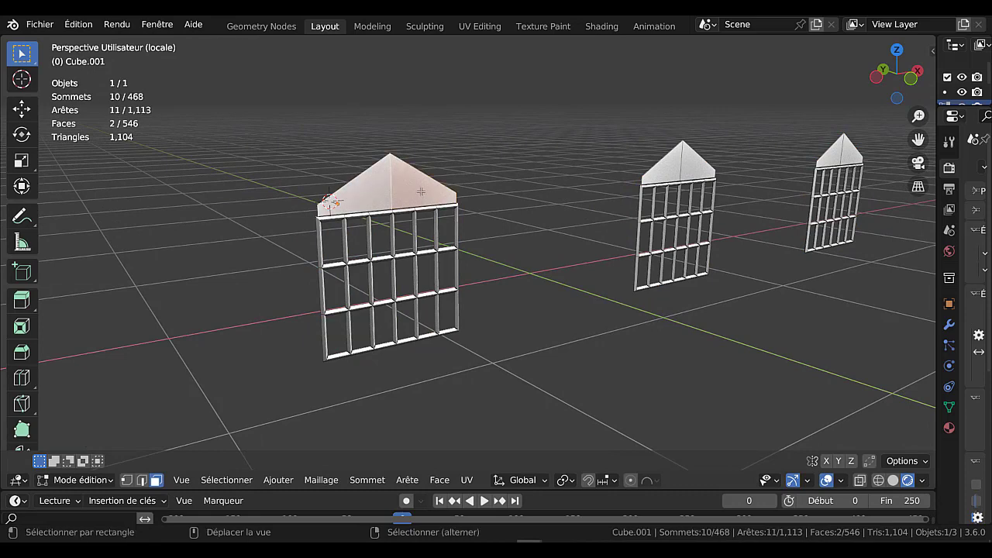
pyautogui.keyDown('shift'); pyautogui.click(673, 167); pyautogui.keyUp('shift')
pyautogui.keyDown('shift'); pyautogui.click(696, 168); pyautogui.keyUp('shift')
pyautogui.keyDown('shift'); pyautogui.click(831, 156); pyautogui.keyUp('shift')
pyautogui.keyDown('shift'); pyautogui.click(851, 156); pyautogui.keyUp('shift')
pyautogui.keyDown('shift'); pyautogui.moveTo(671, 273); pyautogui.dragTo(594, 324, button='middle'); pyautogui.keyUp('shift')
pyautogui.press('i')
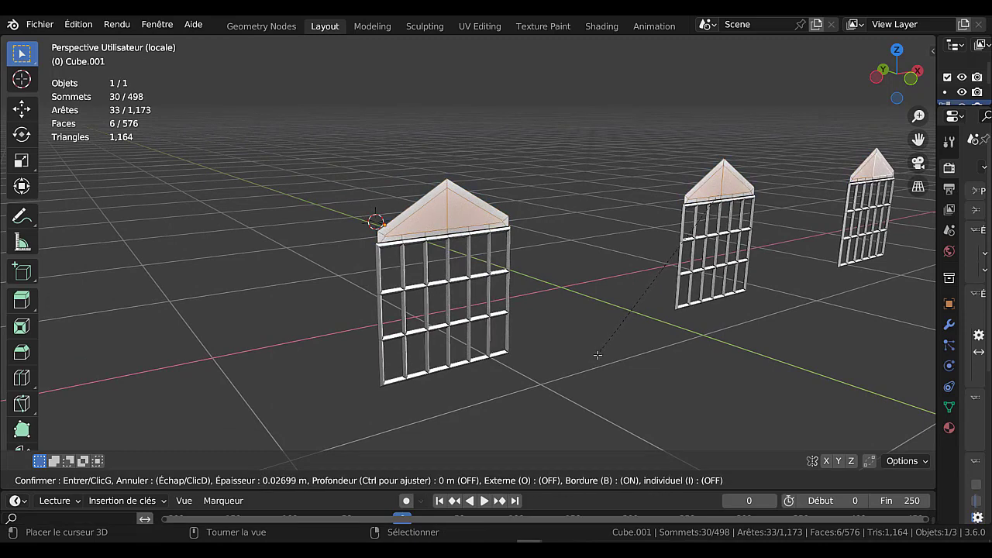
pyautogui.press('Escape')
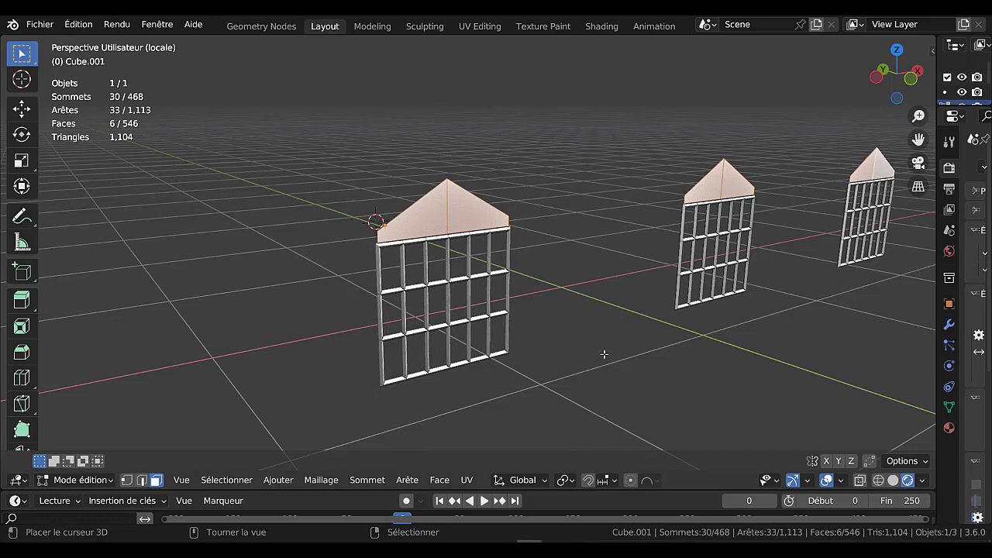
pyautogui.press('i')
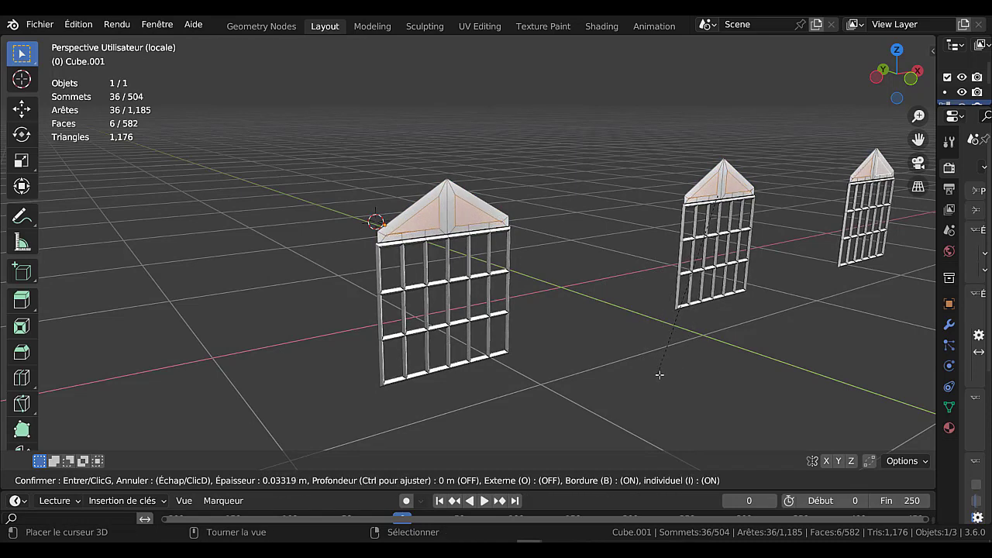
pyautogui.click(667, 379)
pyautogui.moveTo(667, 380); pyautogui.dragTo(638, 371, button='middle')
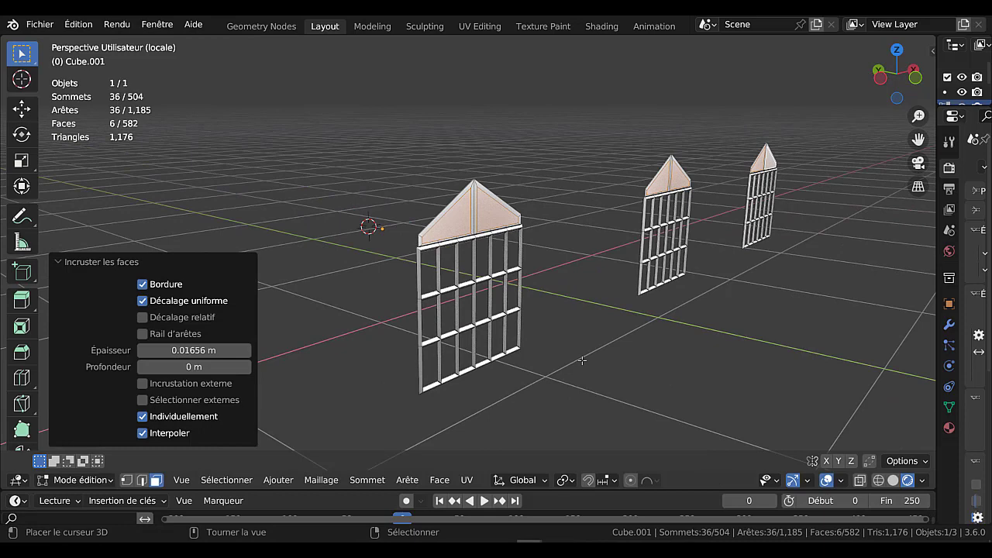
# Step: Convert the six inset gable faces into wireframe frames 0.018 m thick, and leave local view to bring back the whole roof
pyautogui.click(439, 480)
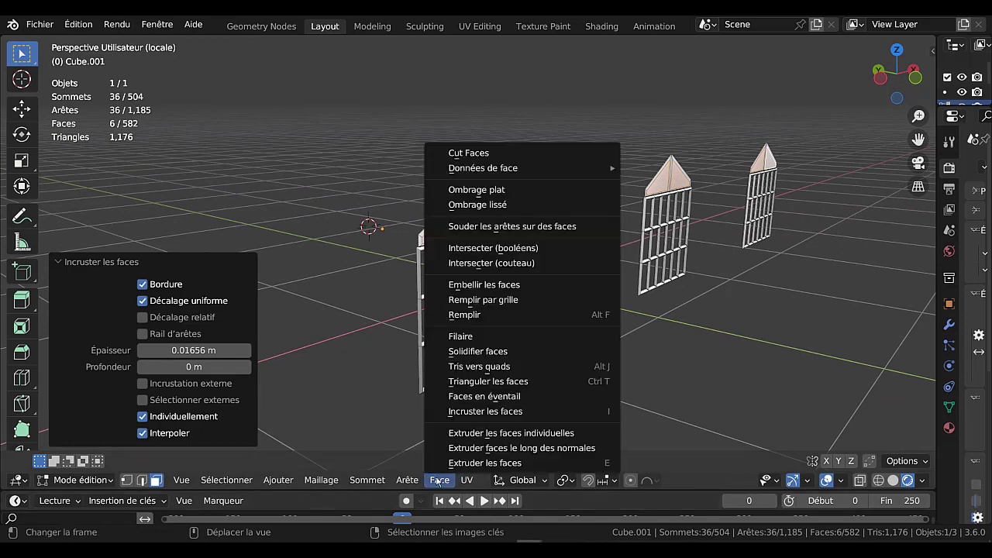
pyautogui.click(465, 337)
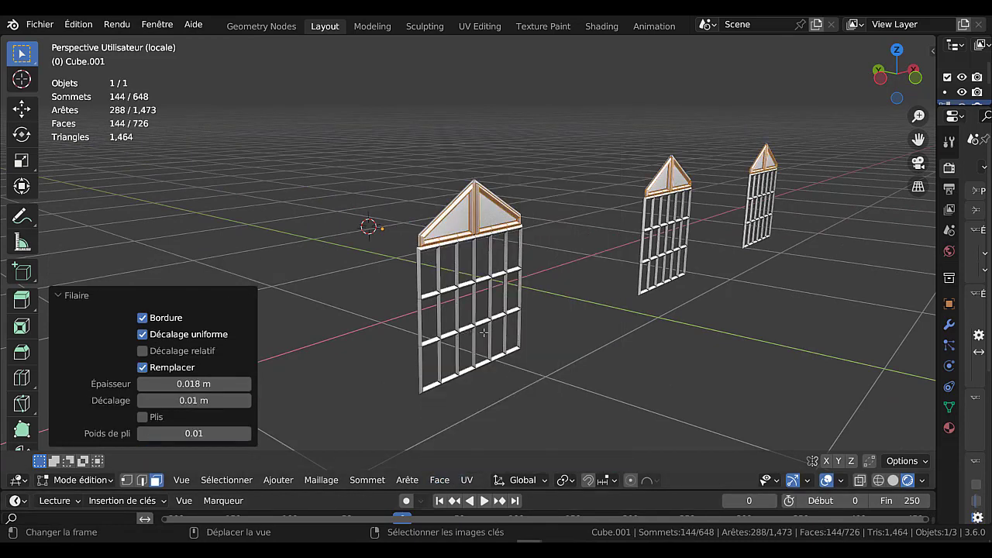
pyautogui.press('Tab')
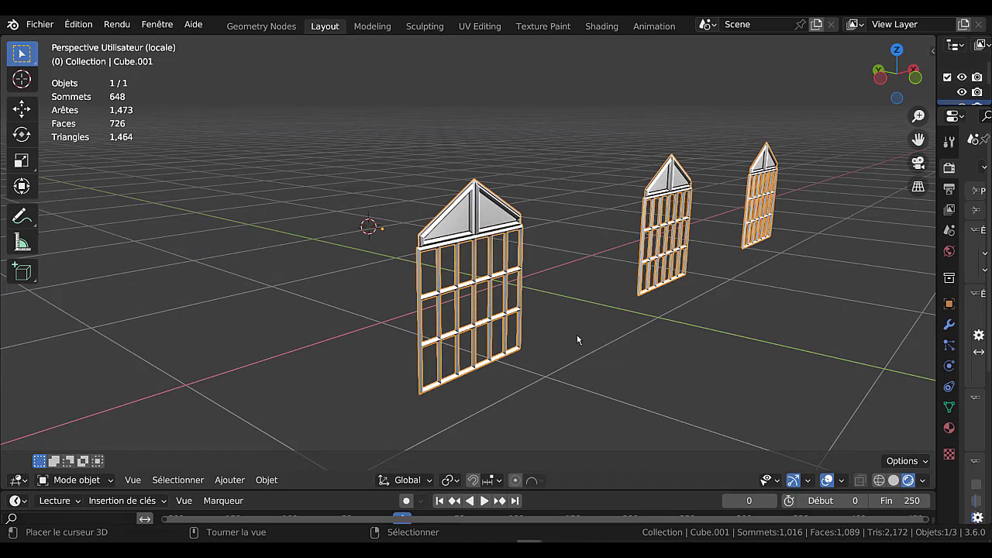
pyautogui.moveTo(618, 355); pyautogui.dragTo(595, 346, button='middle')
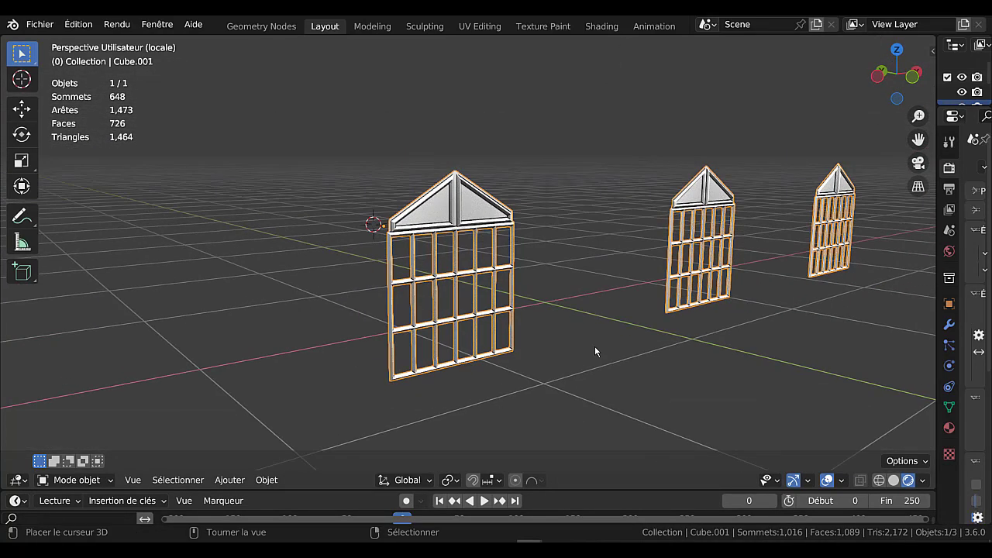
pyautogui.press('KP_Divide')
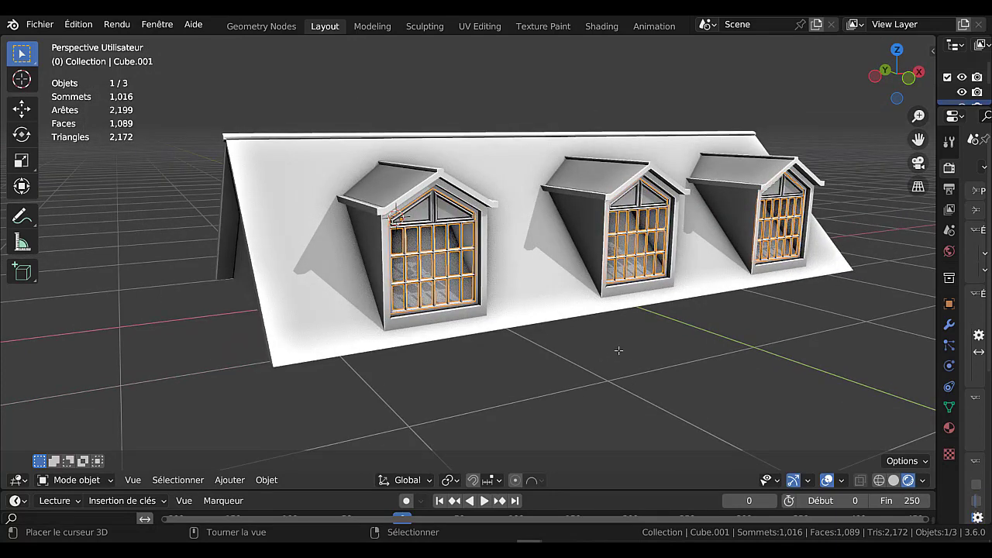
pyautogui.press('Tab')
pyautogui.press('Tab')
# Step: Try joining the window object to the roof and then to the dormers, and undo both joins
pyautogui.click(536, 254)
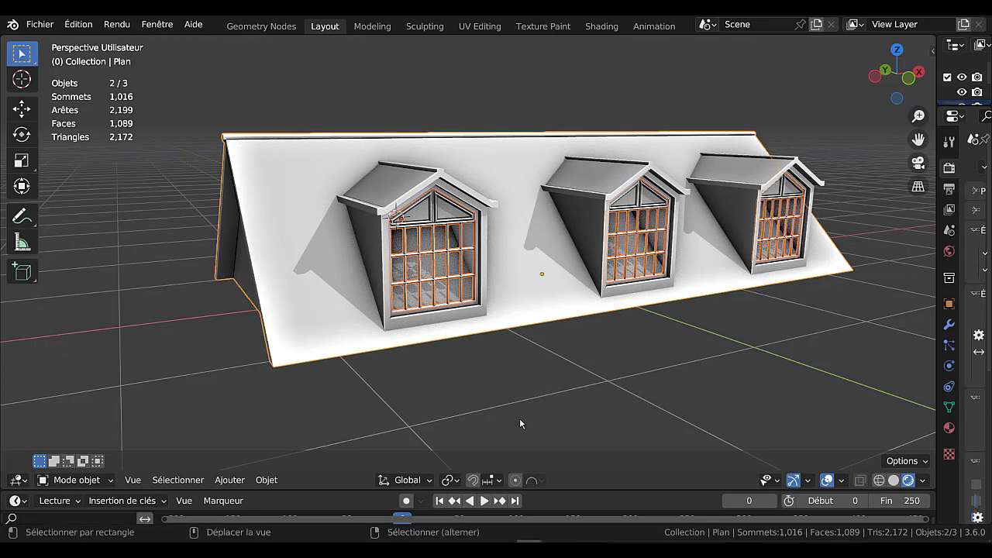
pyautogui.press('Delete')
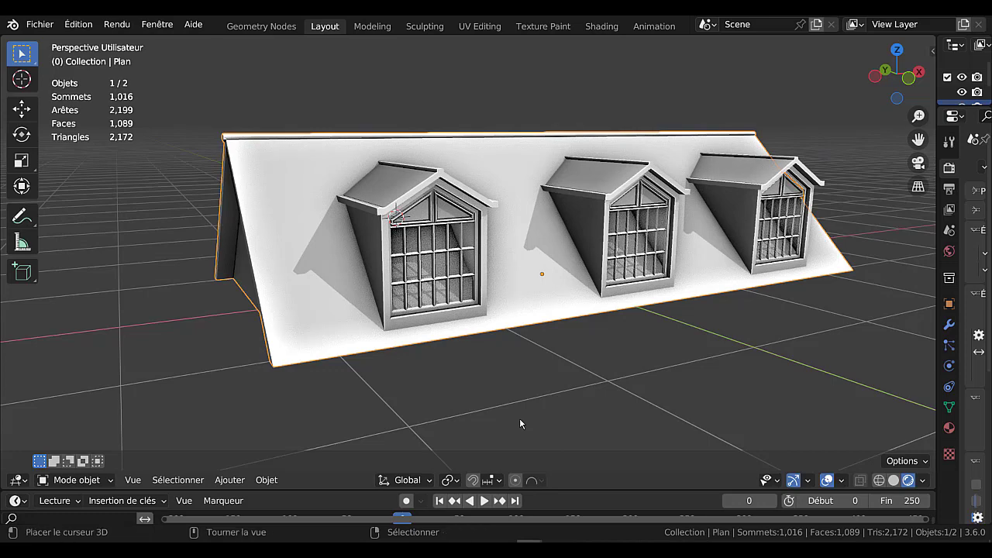
pyautogui.scroll(5, 521, 388)
pyautogui.scroll(-5, 534, 356)
pyautogui.press('g')
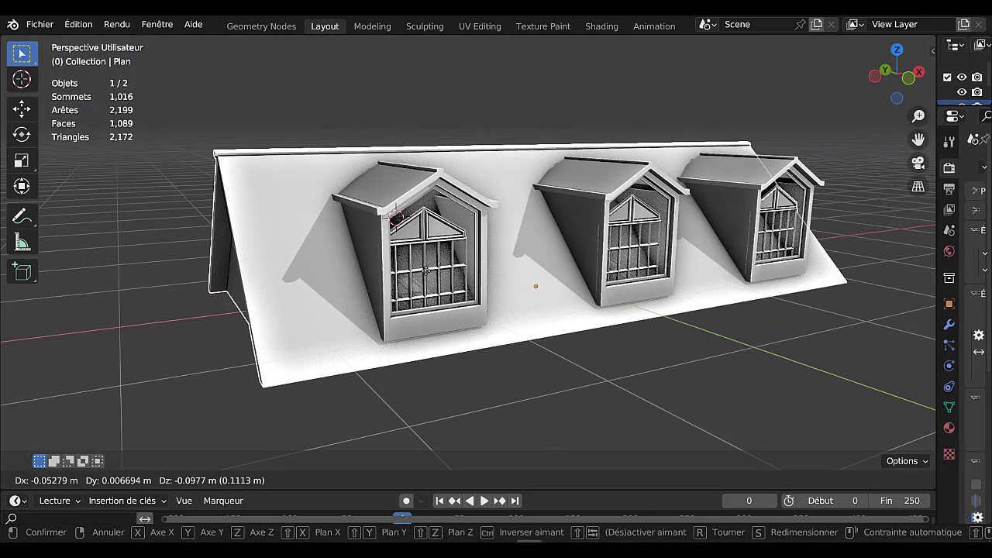
pyautogui.press('Escape')
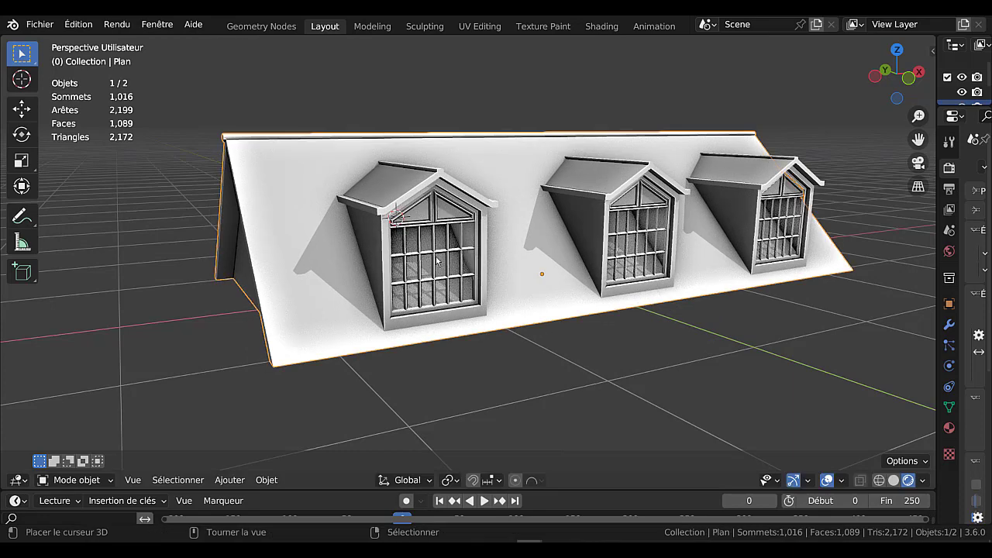
pyautogui.keyDown('shift'); pyautogui.click(465, 200); pyautogui.keyUp('shift')
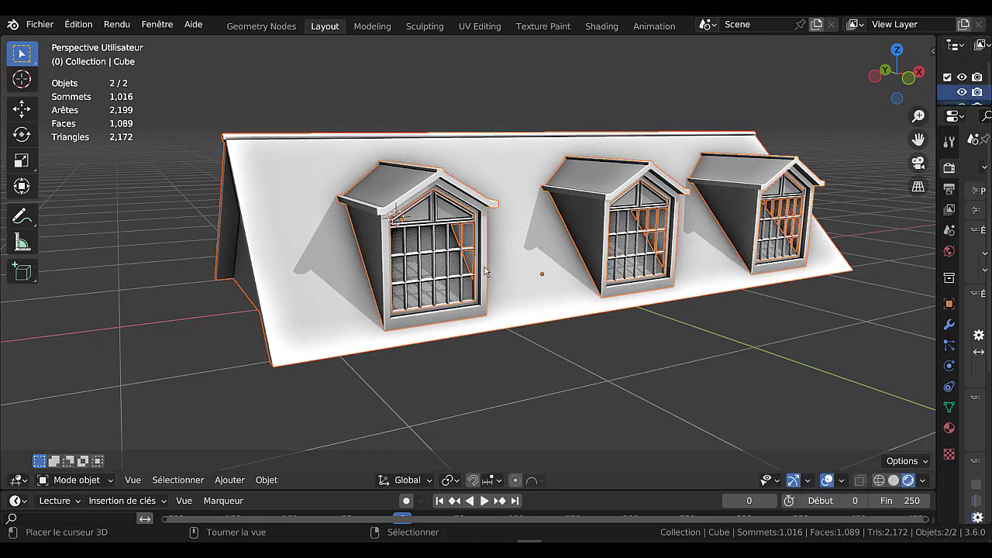
pyautogui.press('Delete')
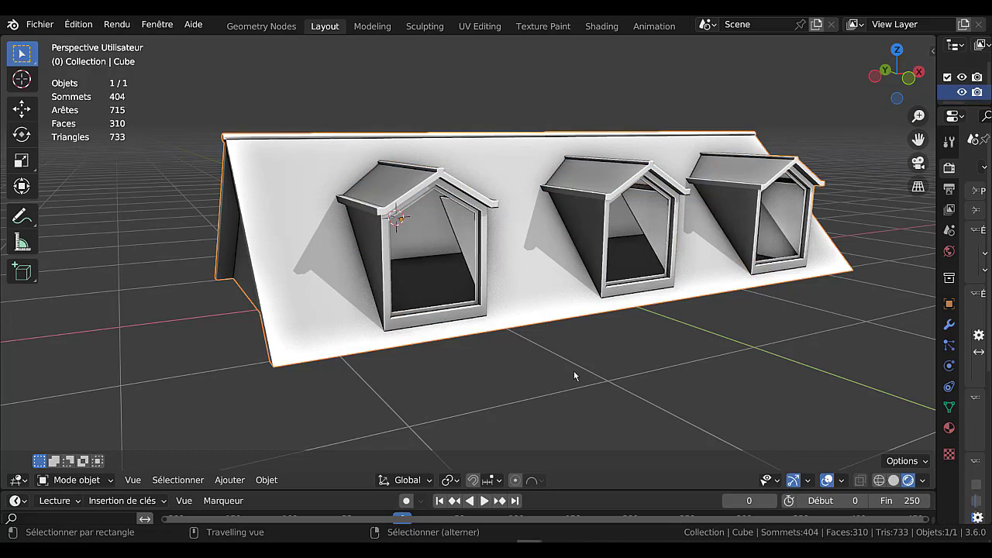
pyautogui.hotkey('ctrl', 'z')
pyautogui.hotkey('ctrl', 'z')
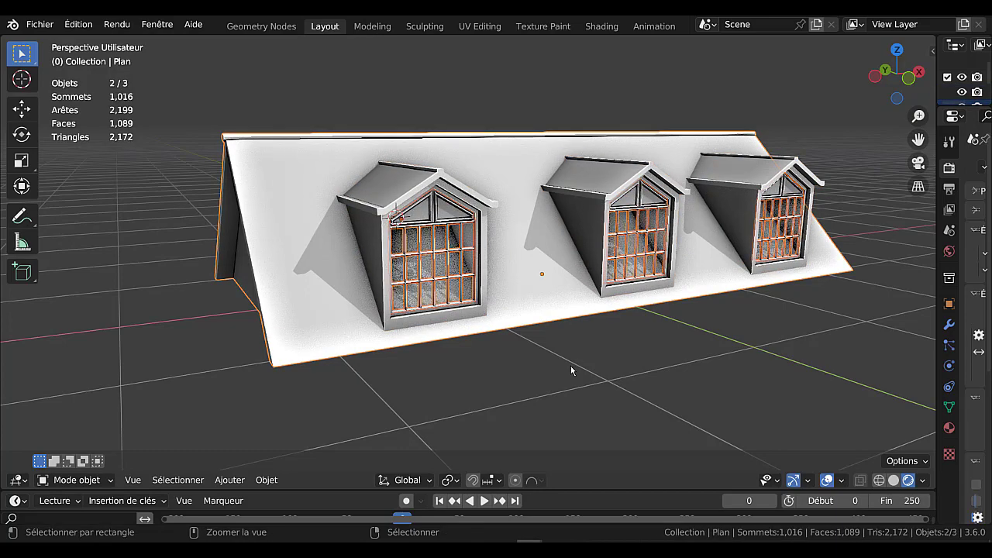
# Step: Join the three dormers to the roof, leaving the windows as a separate object
pyautogui.rightClick(449, 273)
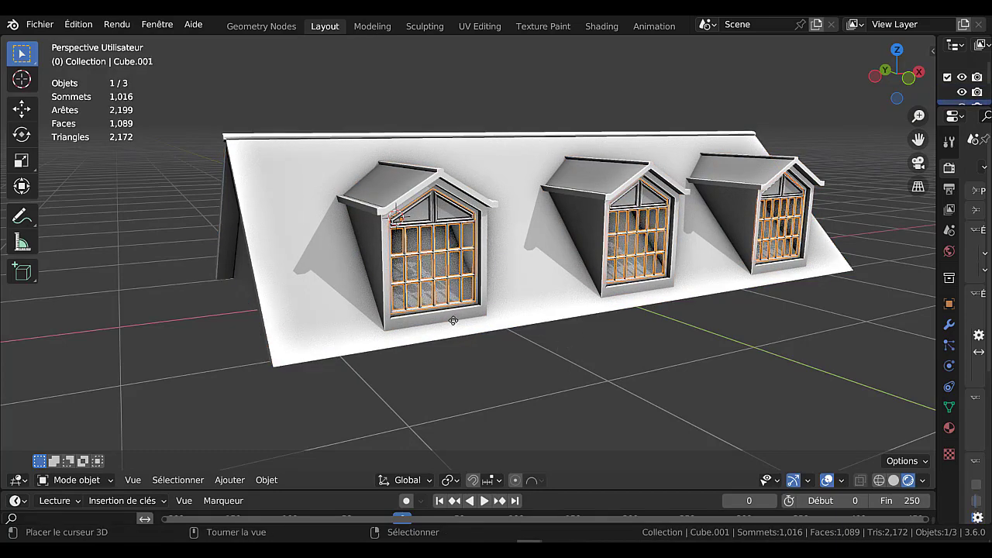
pyautogui.press('g')
pyautogui.rightClick(438, 272)
pyautogui.rightClick(395, 174)
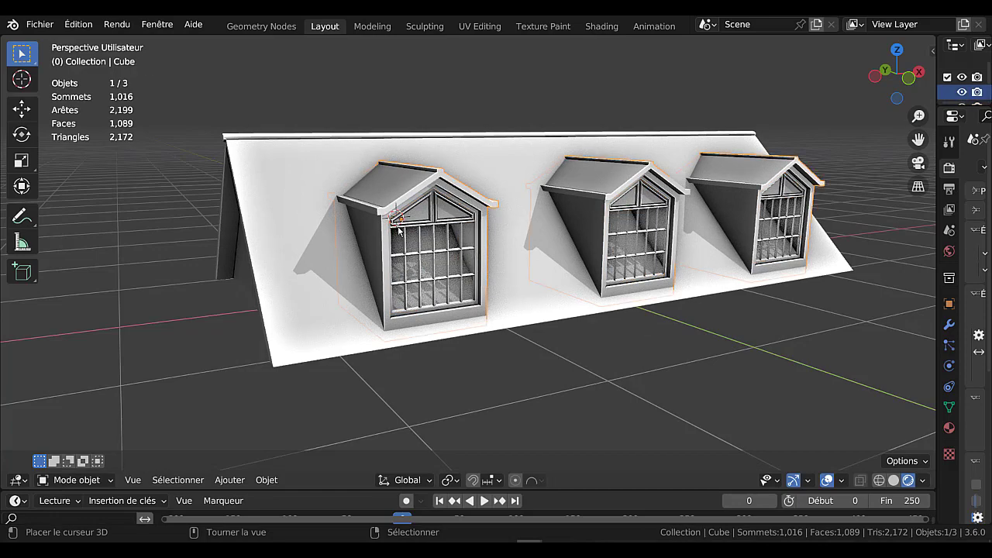
pyautogui.moveTo(408, 254); pyautogui.dragTo(443, 269, button='middle')
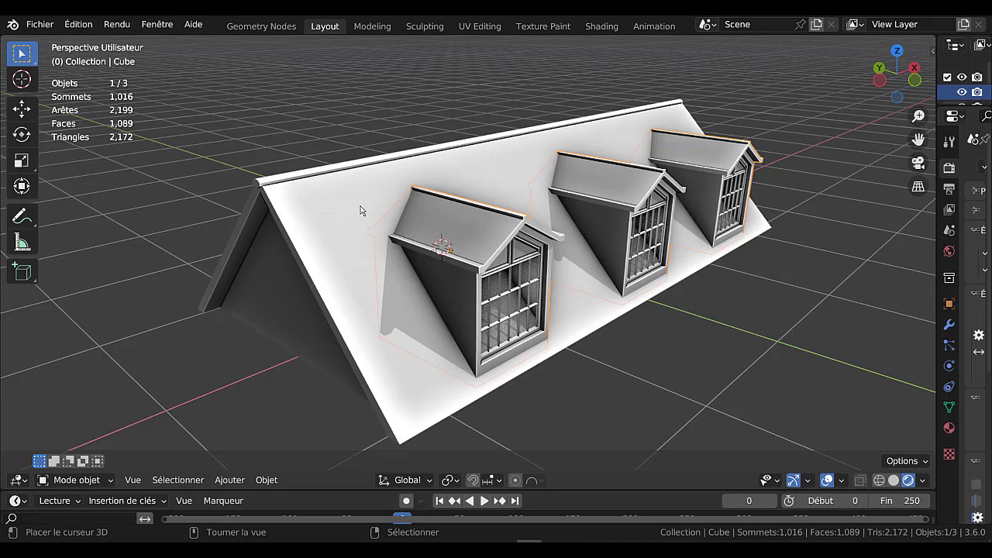
pyautogui.keyDown('shift'); pyautogui.click(435, 342); pyautogui.keyUp('shift')
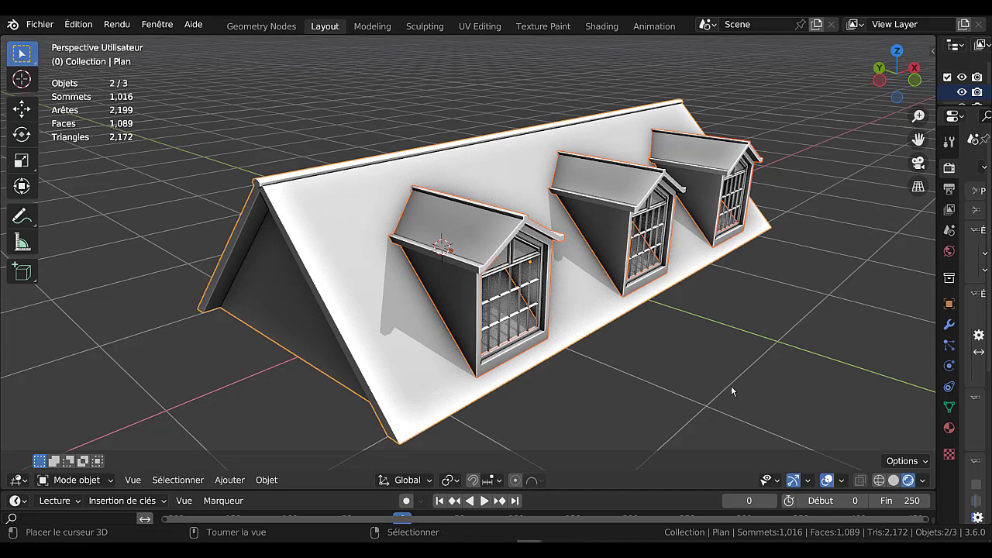
pyautogui.hotkey('ctrl', 'j')
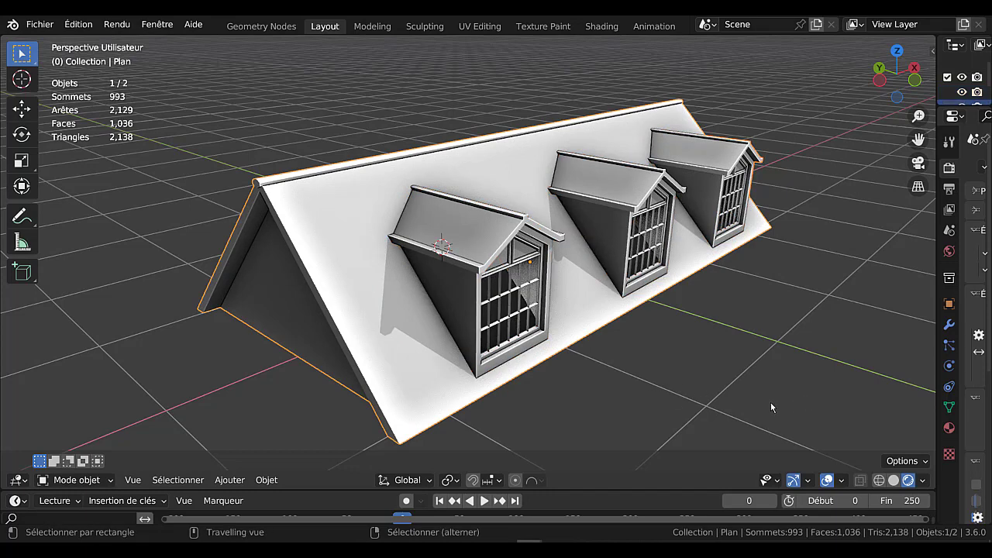
# Step: Join the window object with the roof and dormers into a single object that keeps the window grids
pyautogui.click(522, 291)
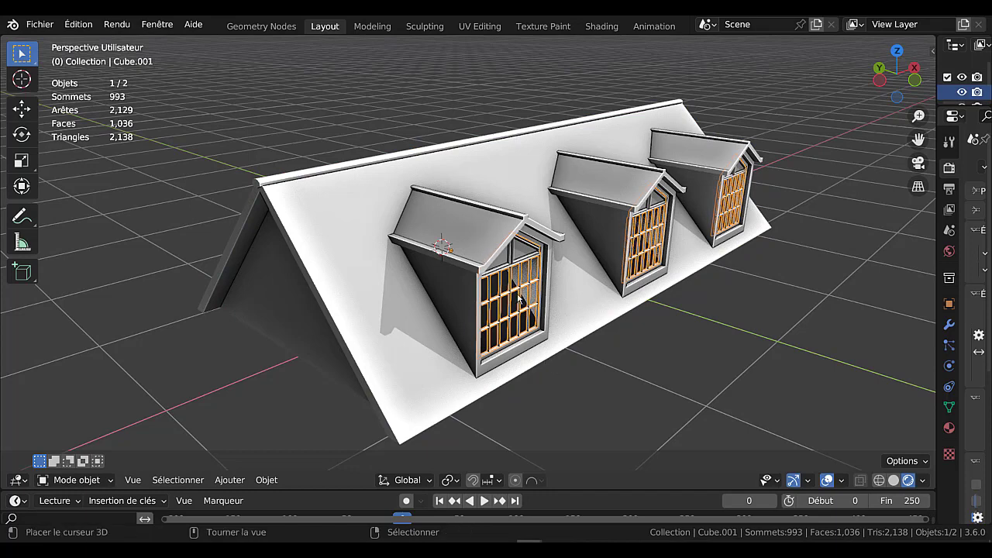
pyautogui.keyDown('shift'); pyautogui.rightClick(463, 239); pyautogui.keyUp('shift')
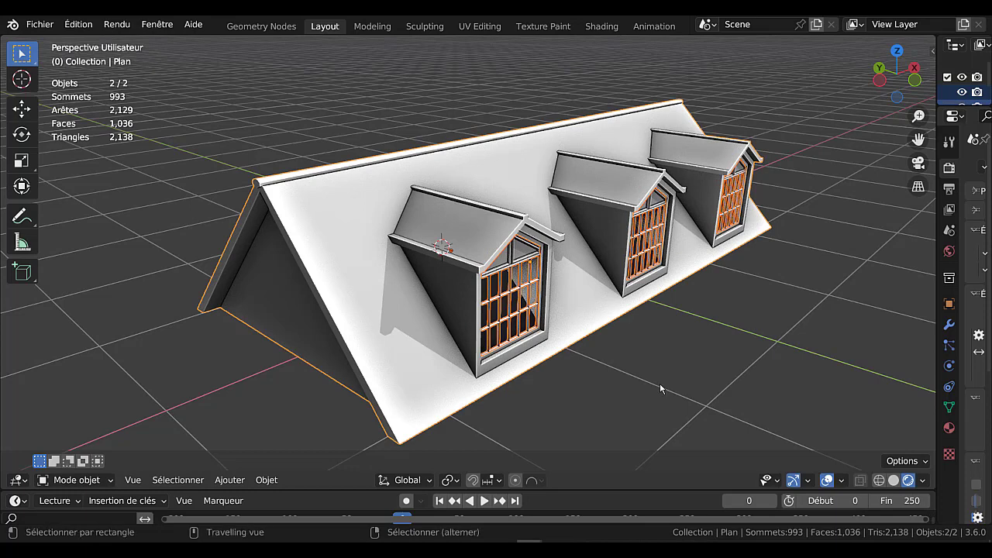
pyautogui.hotkey('ctrl', 'j')
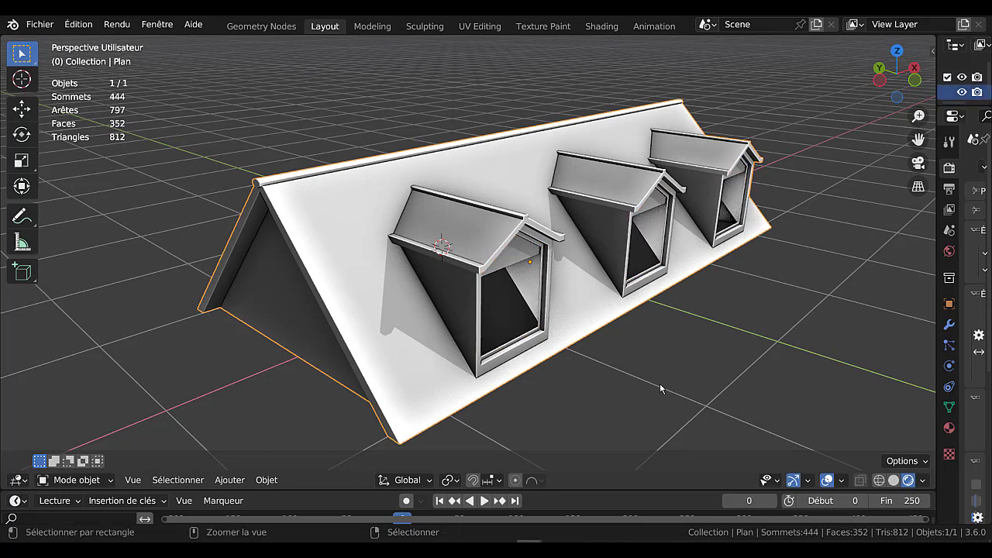
pyautogui.hotkey('ctrl', 'z')
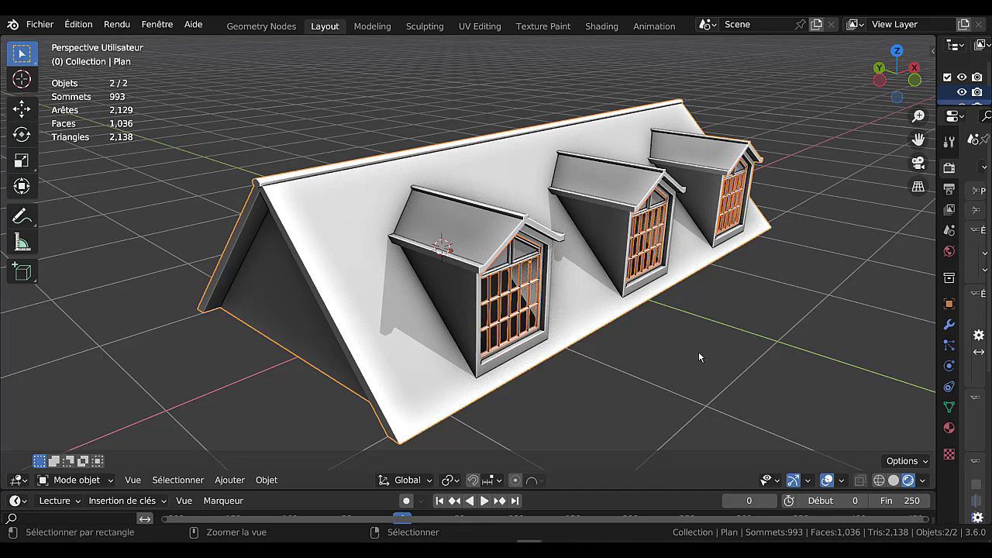
pyautogui.hotkey('ctrl', 'j')
pyautogui.press('g')
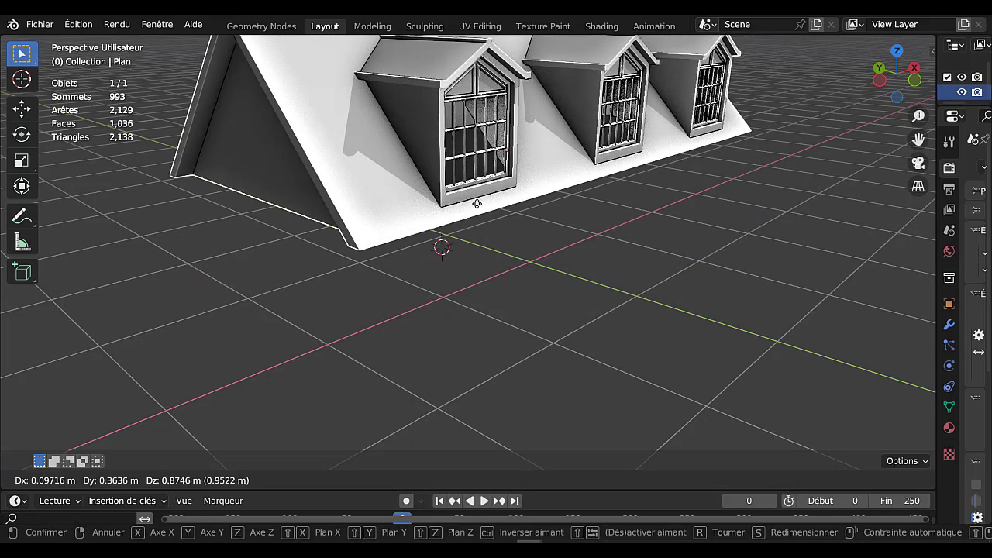
pyautogui.press('Escape')
pyautogui.press('Tab')
pyautogui.moveTo(392, 266); pyautogui.dragTo(331, 275, button='middle')
pyautogui.scroll(2, 349, 279)
pyautogui.press('Tab')
pyautogui.moveTo(405, 274); pyautogui.dragTo(447, 175, button='middle')
pyautogui.press('Tab')
pyautogui.press('Tab')
# Step: Select the underside faces of the roof overhangs on all three dormers by picking those on one dormer and extending to coplanar faces
pyautogui.press('Tab')
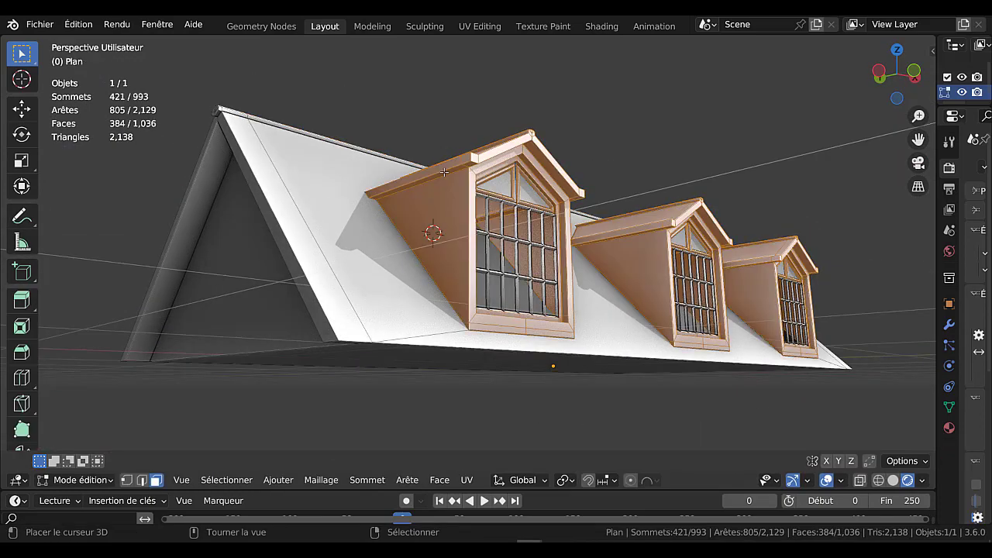
pyautogui.hotkey('alt', 'a')
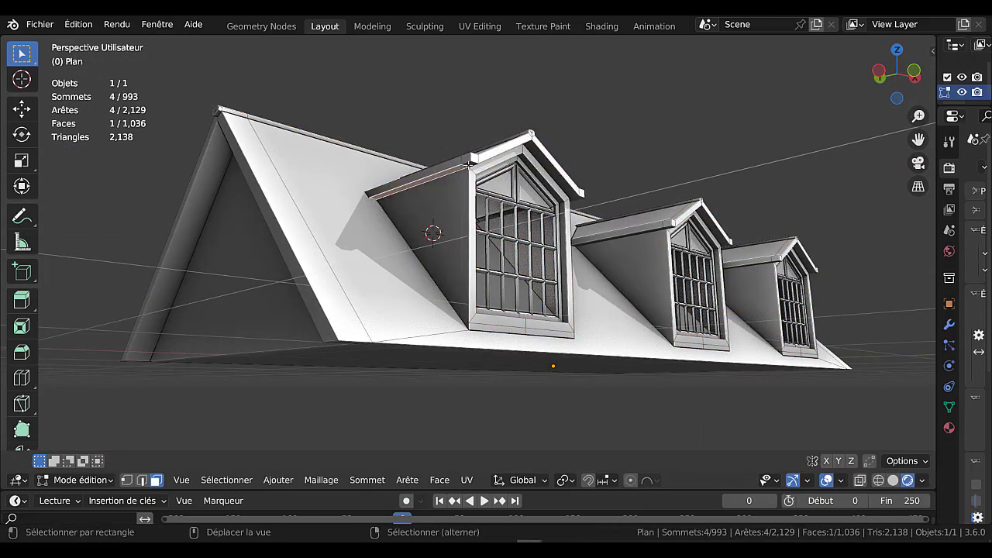
pyautogui.keyDown('alt'); pyautogui.click(469, 164); pyautogui.keyUp('alt')
pyautogui.moveTo(536, 235); pyautogui.dragTo(490, 207, button='middle')
pyautogui.keyDown('alt'); pyautogui.keyDown('shift'); pyautogui.click(383, 181); pyautogui.keyUp('shift'); pyautogui.keyUp('alt')
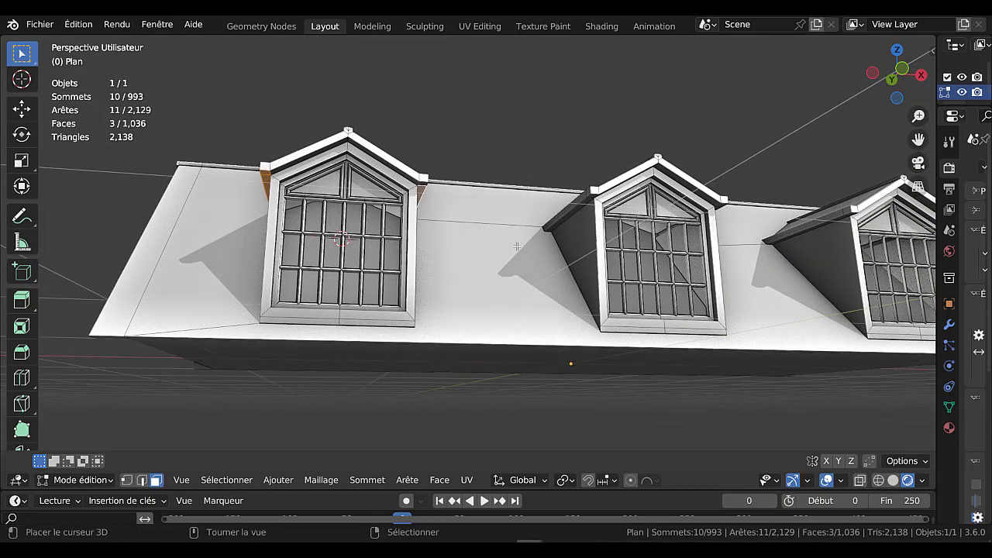
pyautogui.press('q')
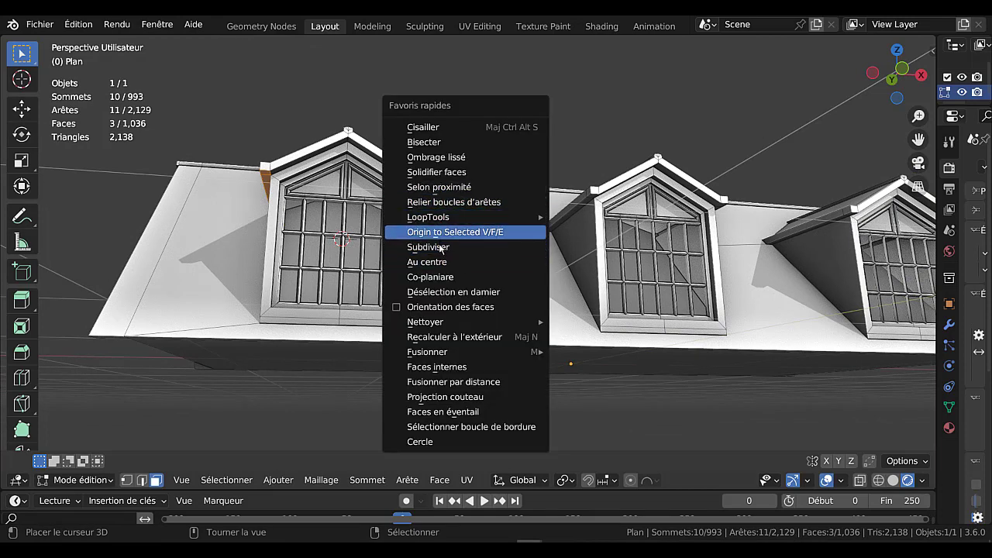
pyautogui.click(435, 277)
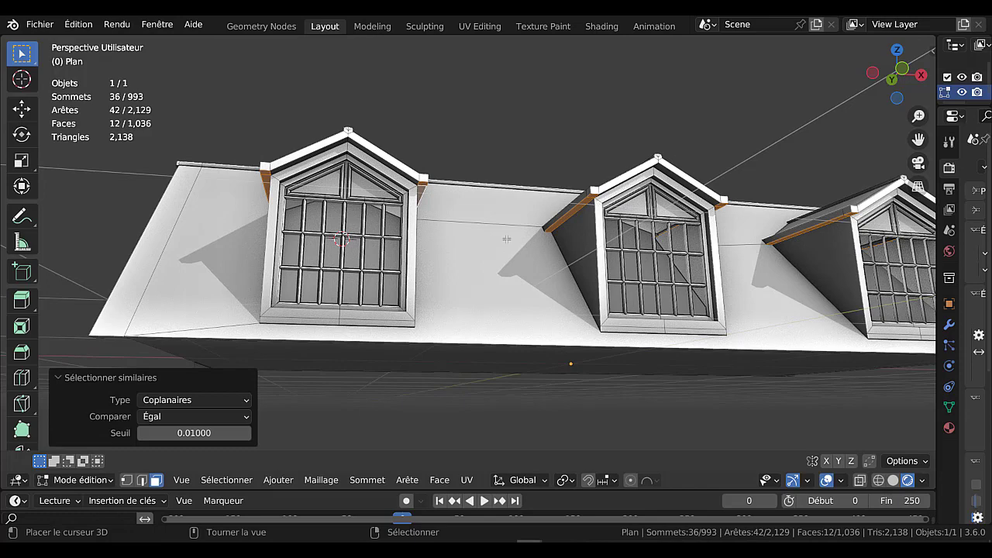
pyautogui.moveTo(506, 239); pyautogui.dragTo(542, 234, button='middle')
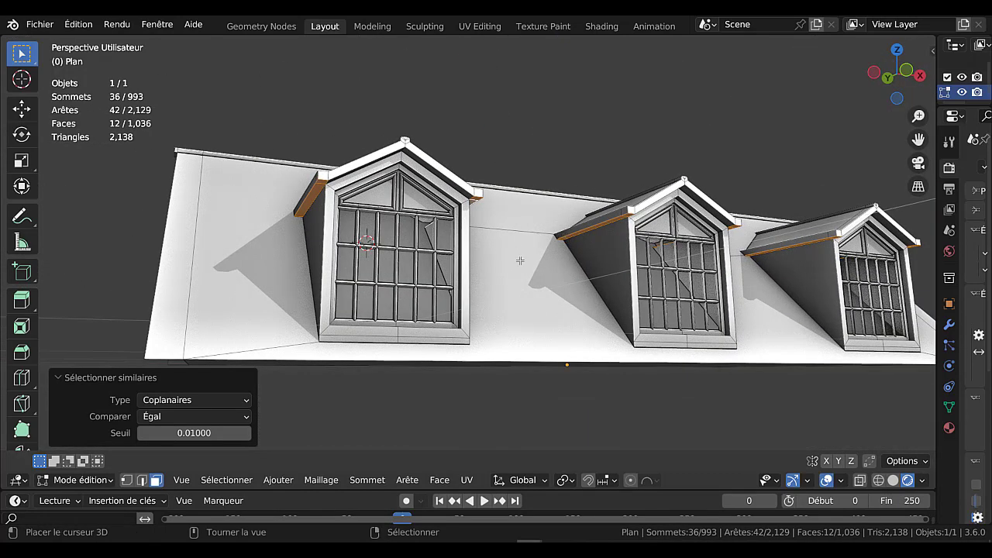
# Step: Duplicate the selected overhang faces in place and separate the copy into its own object
pyautogui.press('shift')
pyautogui.hotkey('shift', 'd')
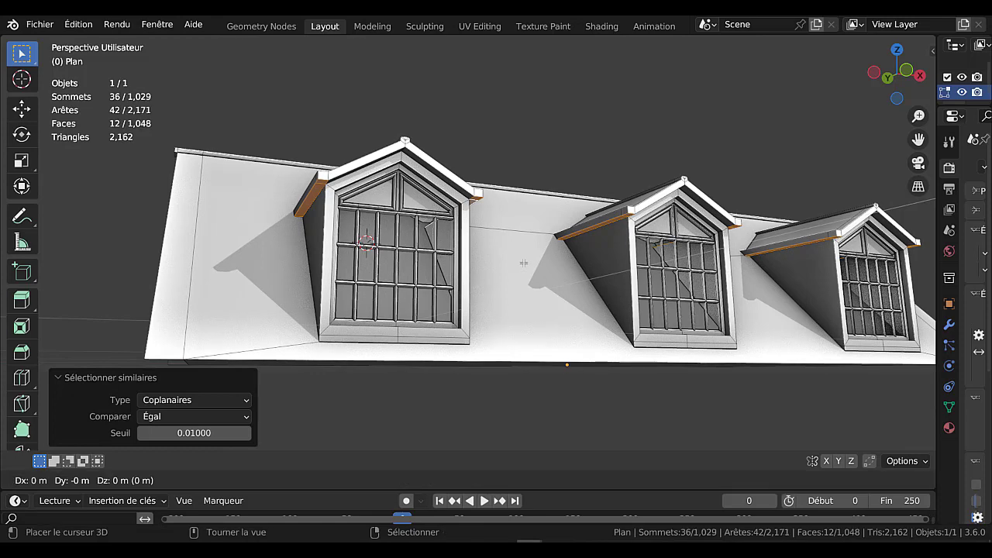
pyautogui.press('Escape')
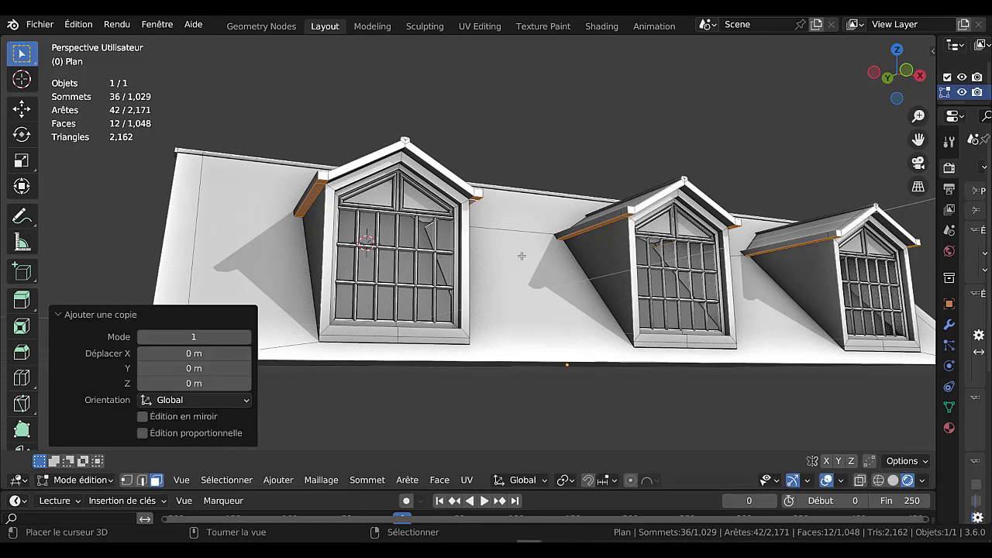
pyautogui.press('p')
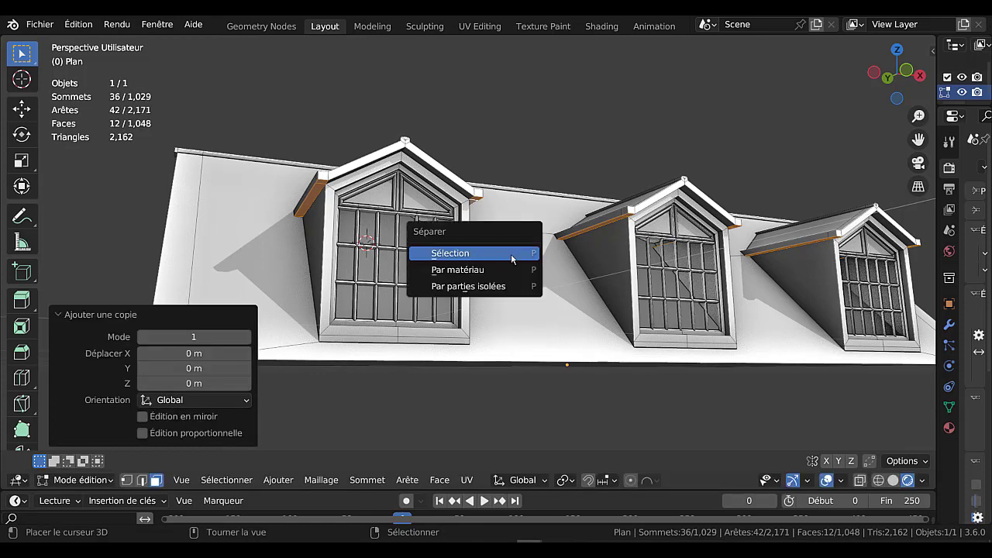
pyautogui.click(511, 254)
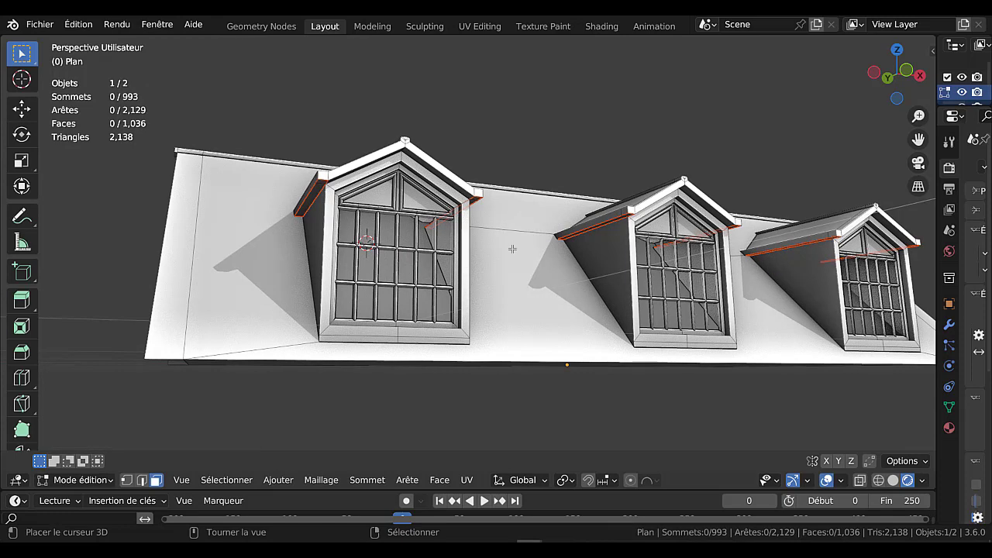
pyautogui.press('Tab')
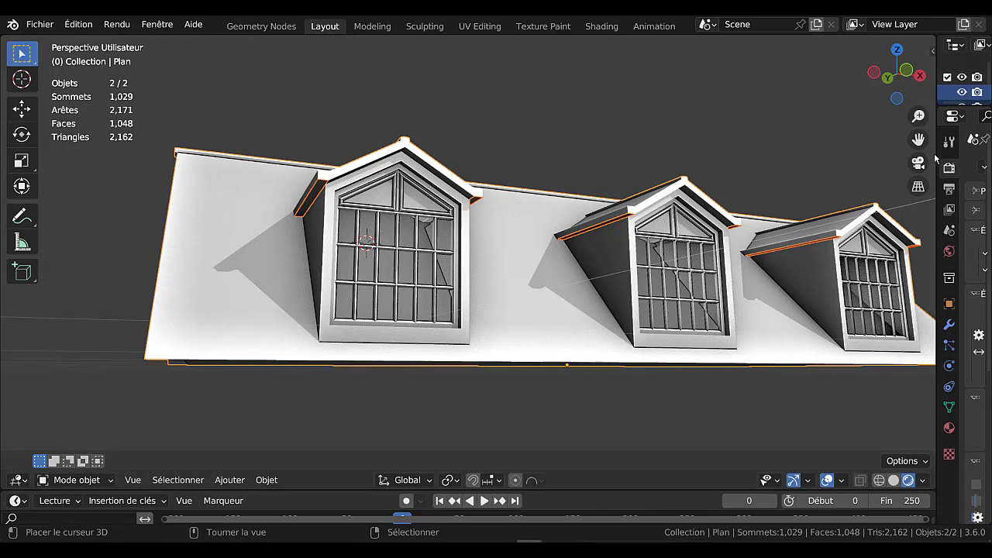
# Step: Enlarge the outliner and select only the separated overhang object, Plan.001
pyautogui.moveTo(937, 153); pyautogui.dragTo(720, 153)
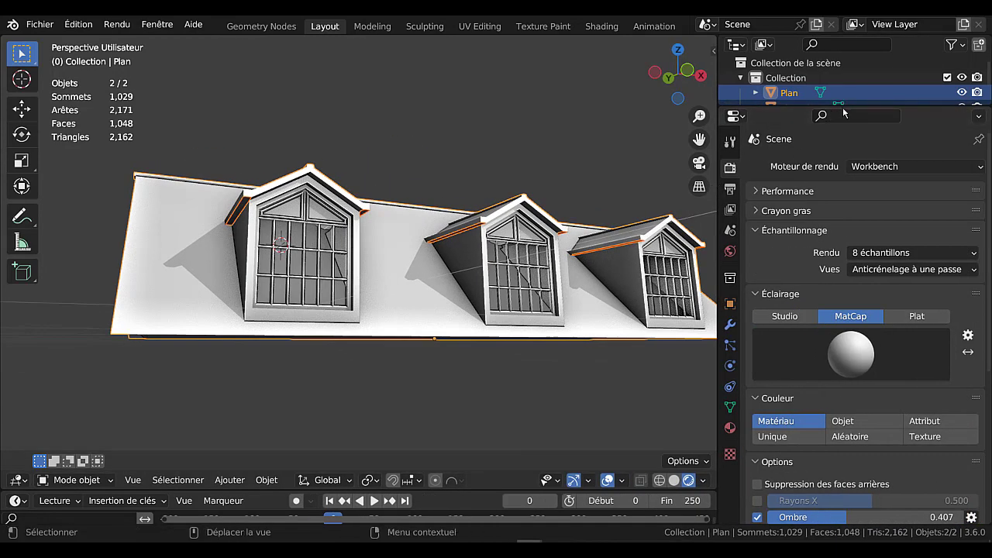
pyautogui.moveTo(858, 107); pyautogui.dragTo(861, 230)
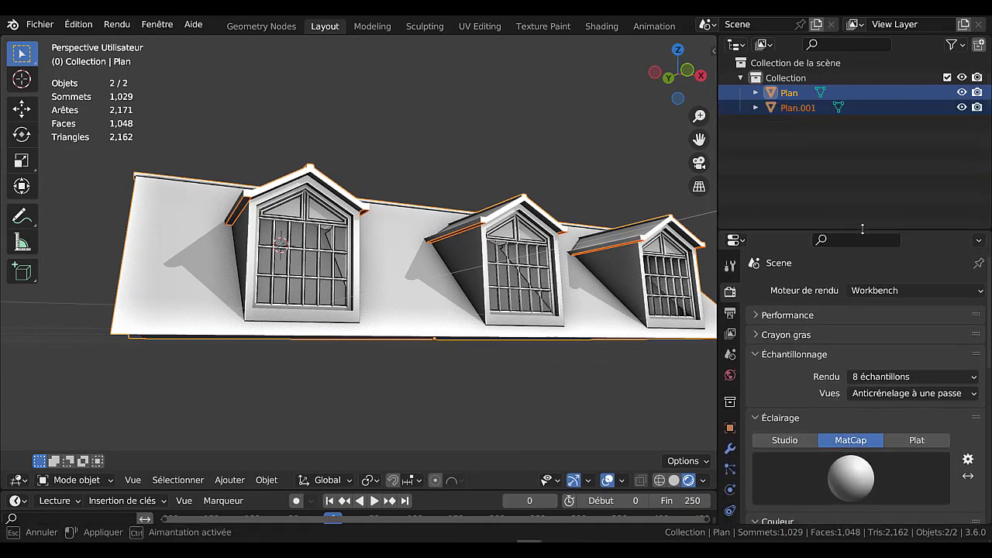
pyautogui.click(888, 108)
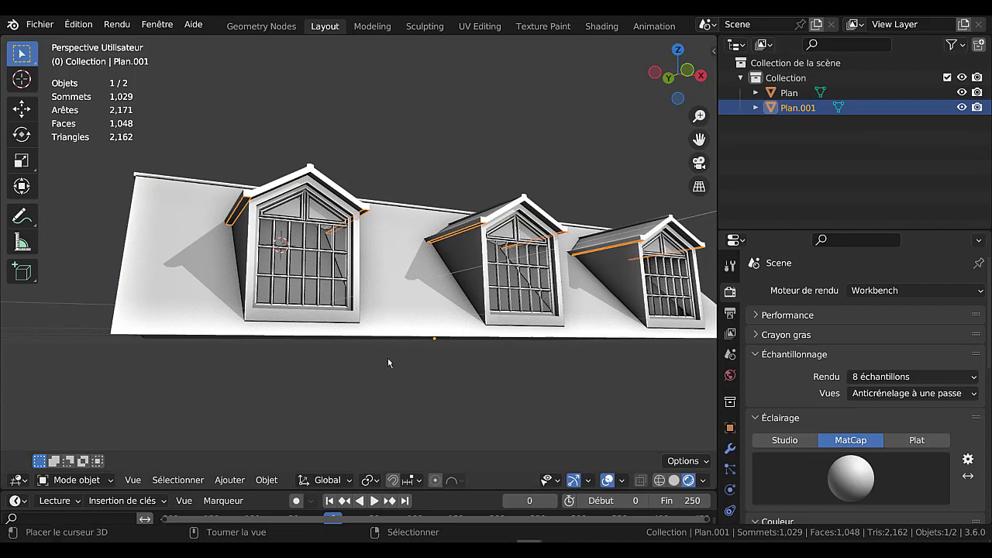
pyautogui.moveTo(387, 357); pyautogui.dragTo(422, 377, button='middle')
# Step: Extrude all faces of the separated overhang strips downward along their normals by about 0.04 m
pyautogui.press('Tab')
pyautogui.scroll(4, 376, 269)
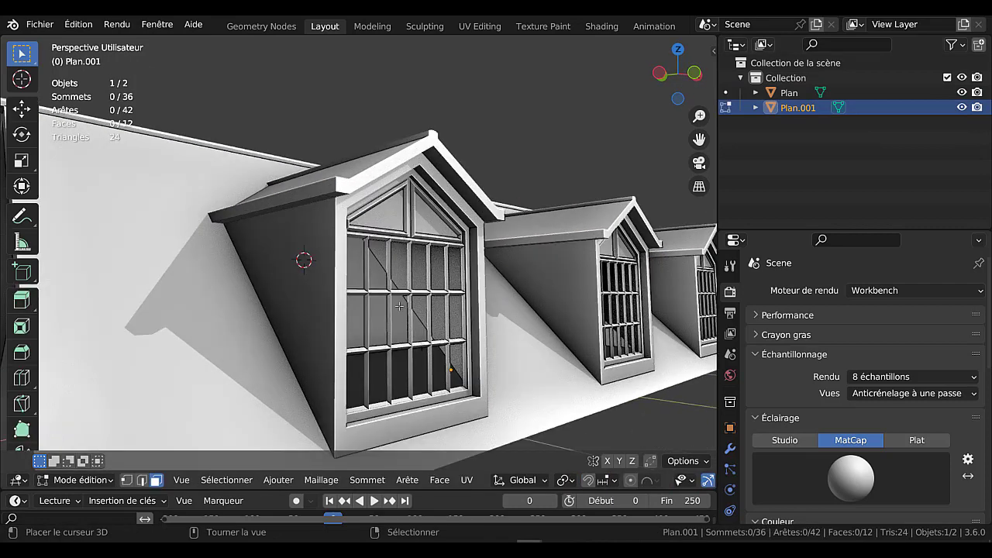
pyautogui.moveTo(376, 270); pyautogui.dragTo(411, 265, button='middle')
pyautogui.press('a')
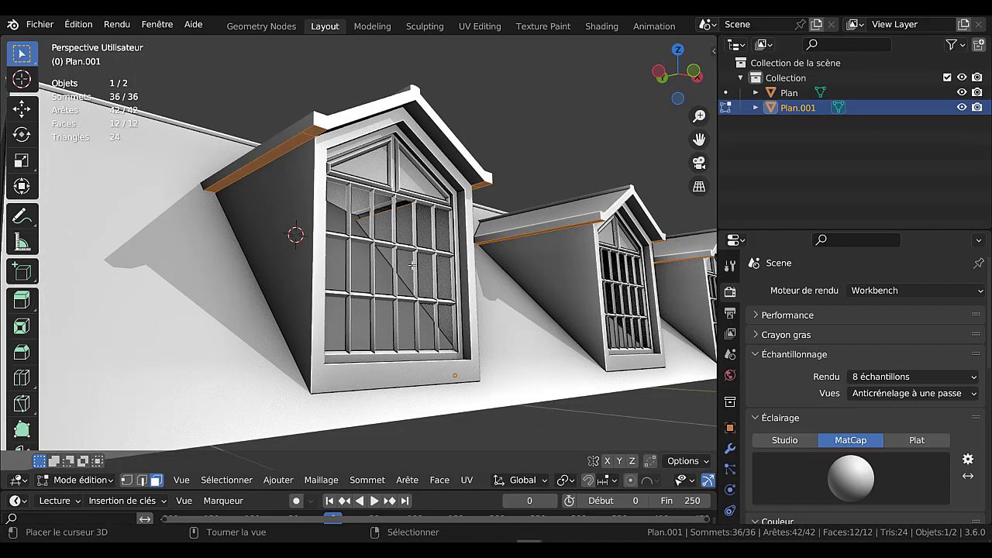
pyautogui.press('e')
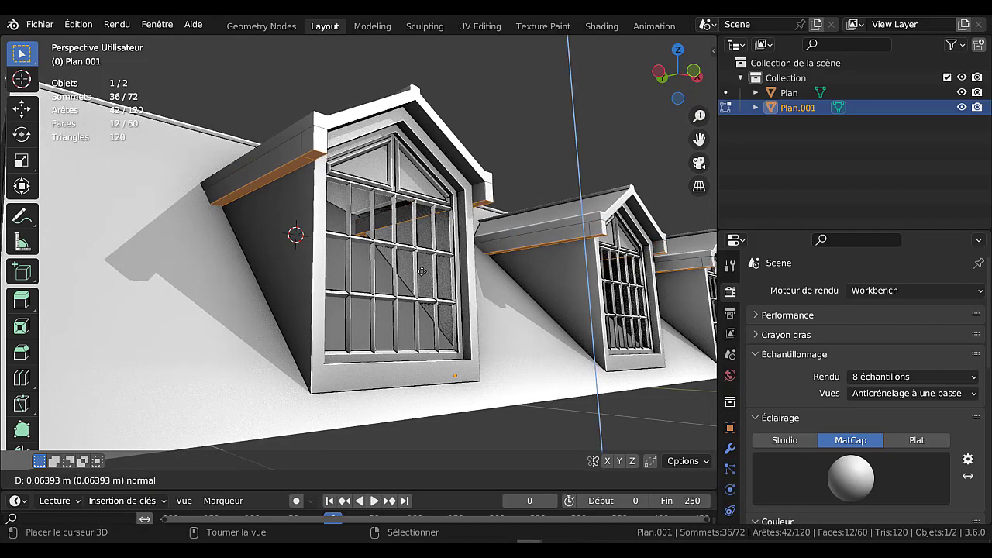
pyautogui.click(421, 266)
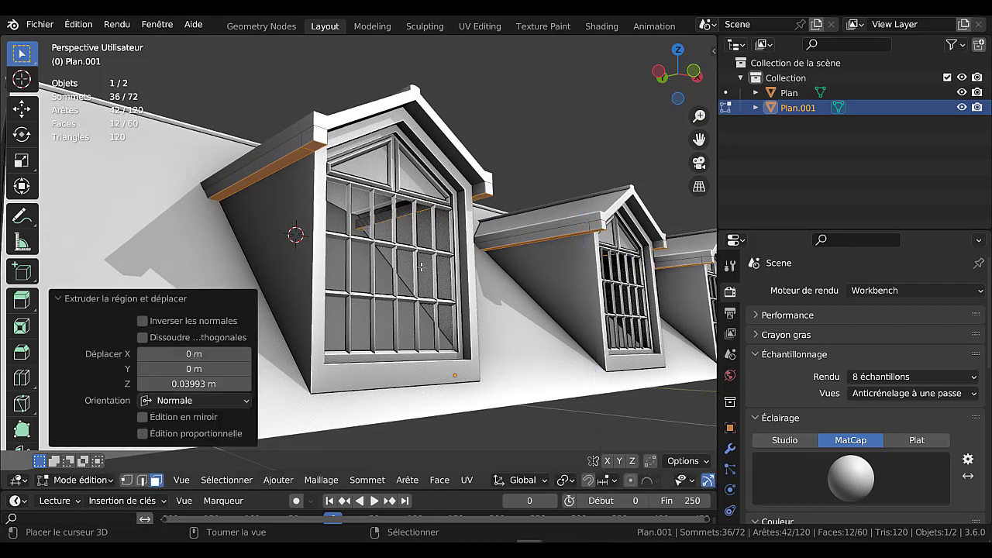
pyautogui.press('Tab')
pyautogui.scroll(-6, 406, 266)
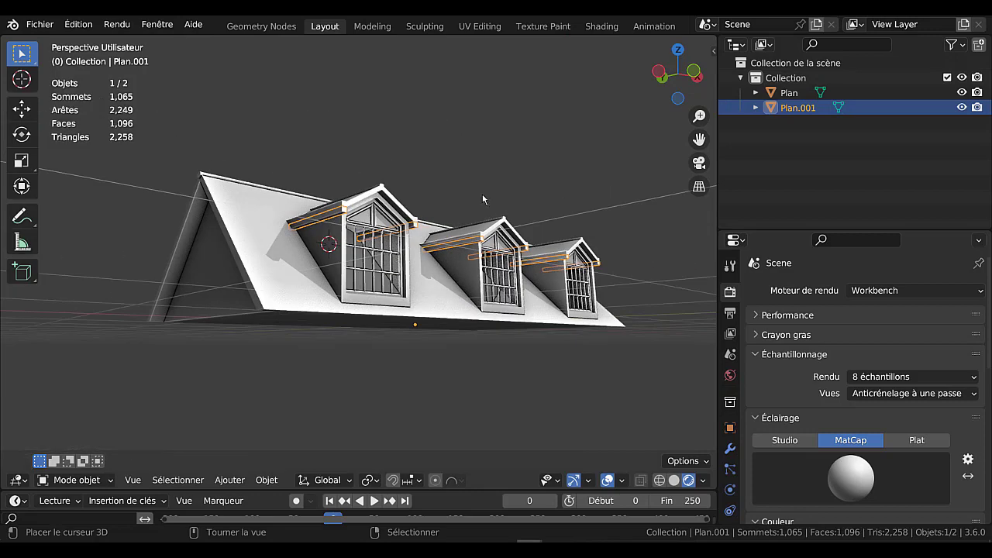
# Step: Join the extruded overhang strips with the roof into one object and check the resulting mesh
pyautogui.scroll(7, 361, 193)
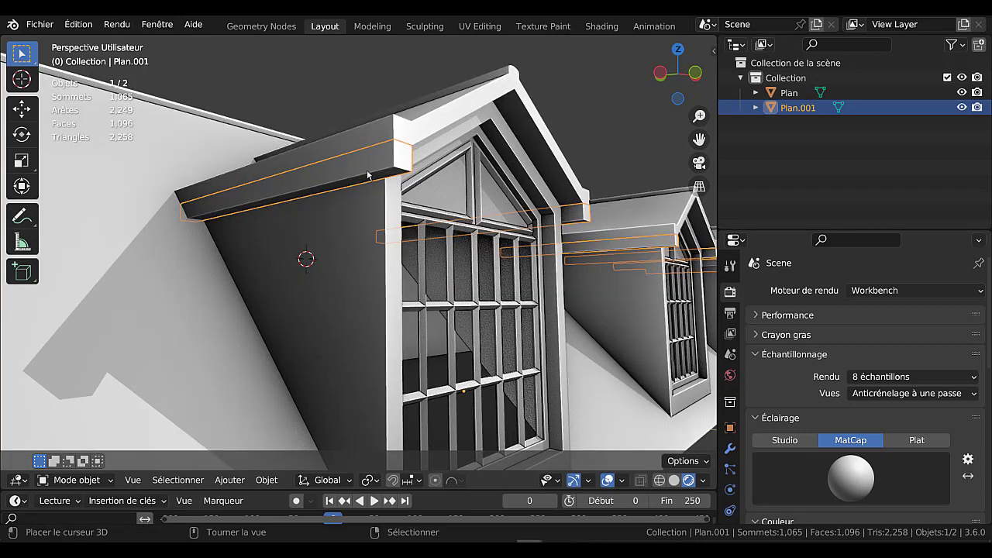
pyautogui.keyDown('shift'); pyautogui.click(149, 308); pyautogui.keyUp('shift')
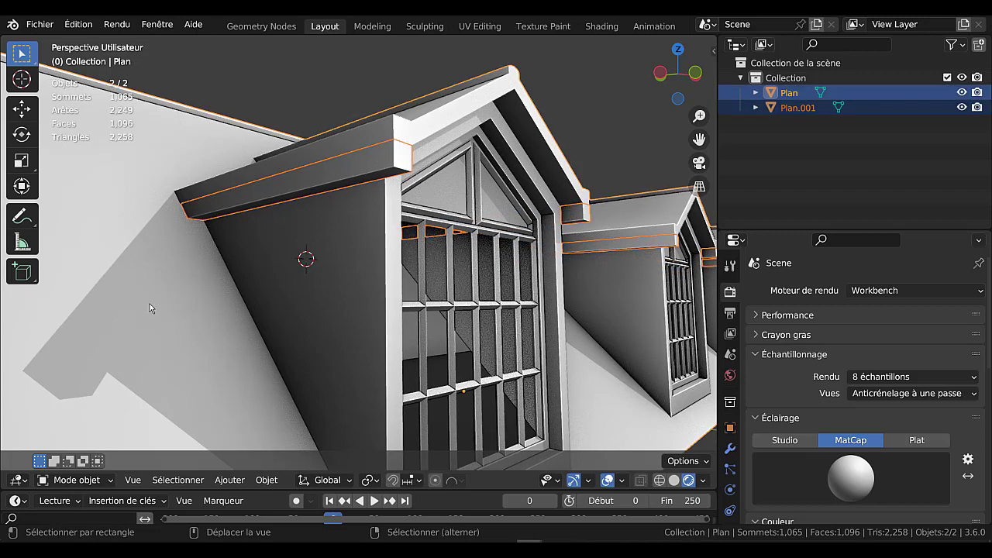
pyautogui.press('KP_Decimal')
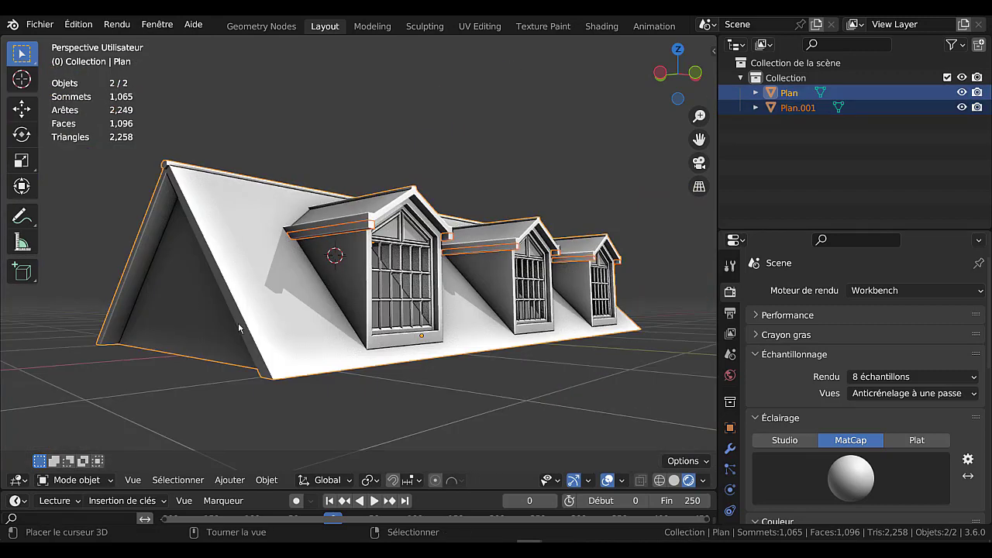
pyautogui.hotkey('ctrl', 'j')
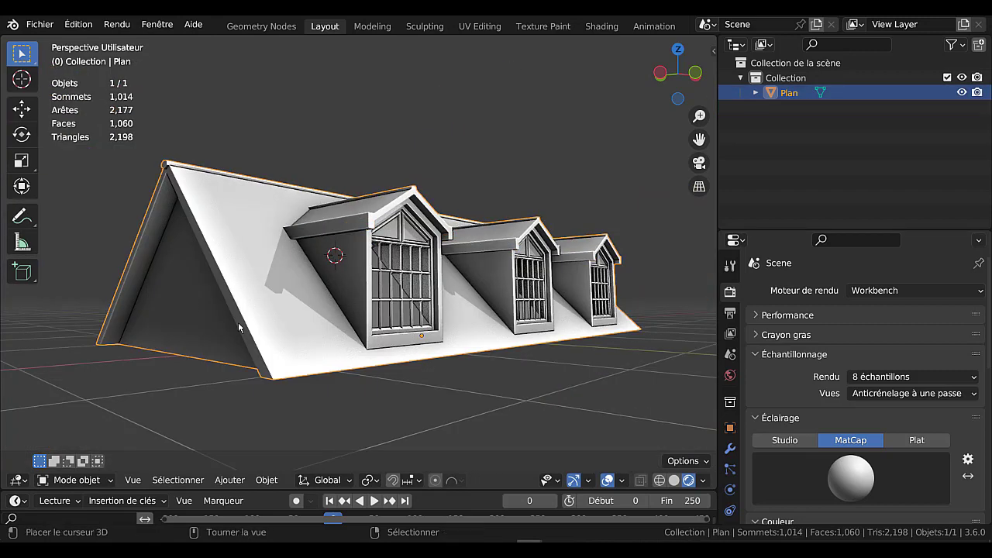
pyautogui.press('Tab')
pyautogui.scroll(3, 269, 312)
pyautogui.scroll(-3, 317, 275)
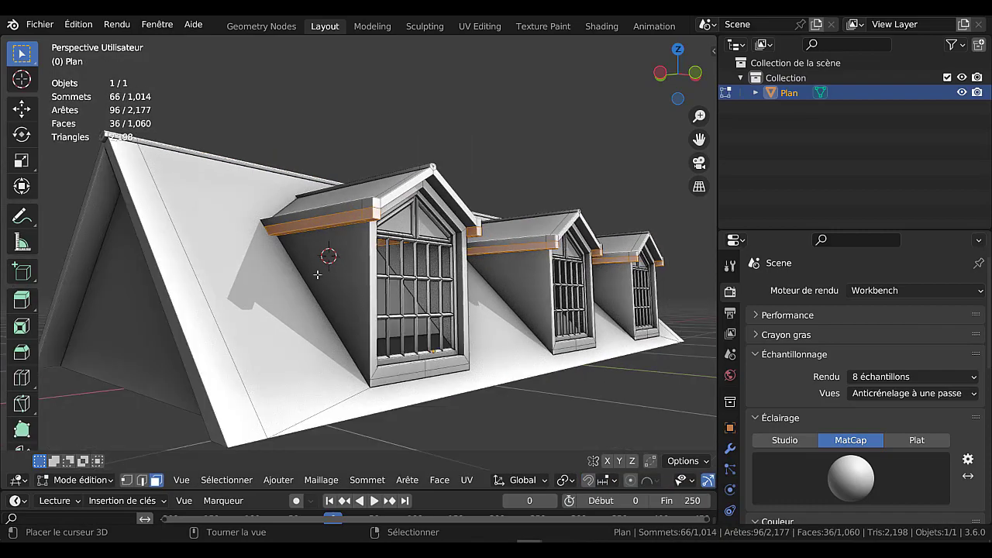
# Step: Leave mesh editing and narrow the outliner and properties area to give the viewport more width
pyautogui.press('Tab')
pyautogui.moveTo(400, 285); pyautogui.dragTo(439, 282, button='middle')
pyautogui.moveTo(717, 196); pyautogui.dragTo(896, 197)
pyautogui.scroll(-4, 740, 247)
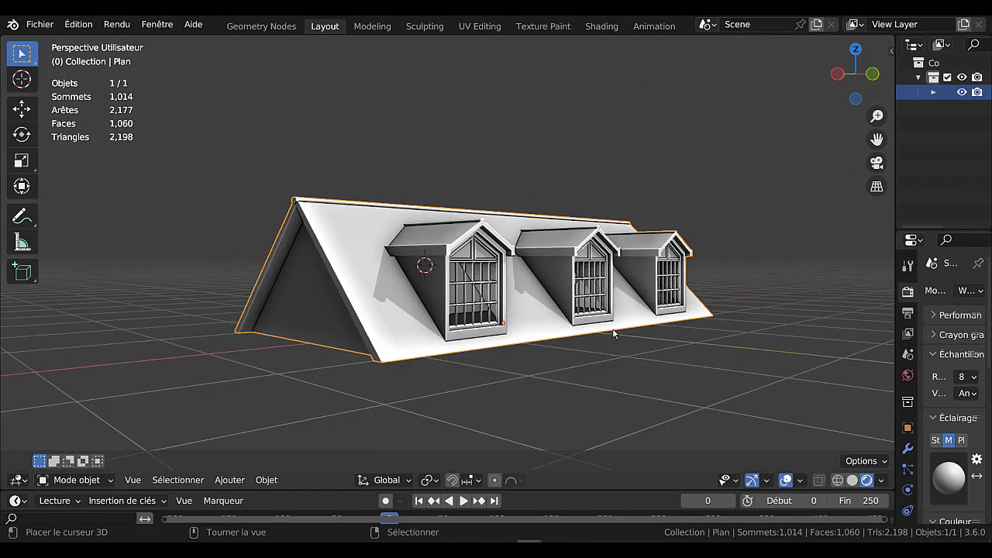
# Step: Examine the roof, the three dormers and their overhang strips from several angles and distances
pyautogui.press('Tab')
pyautogui.moveTo(548, 353); pyautogui.dragTo(441, 340, button='middle')
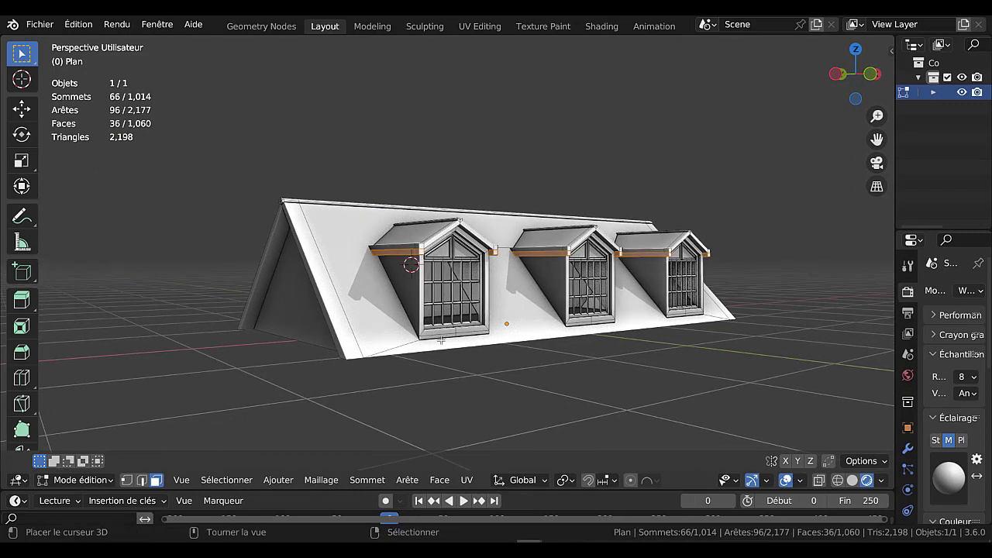
pyautogui.scroll(3, 460, 284)
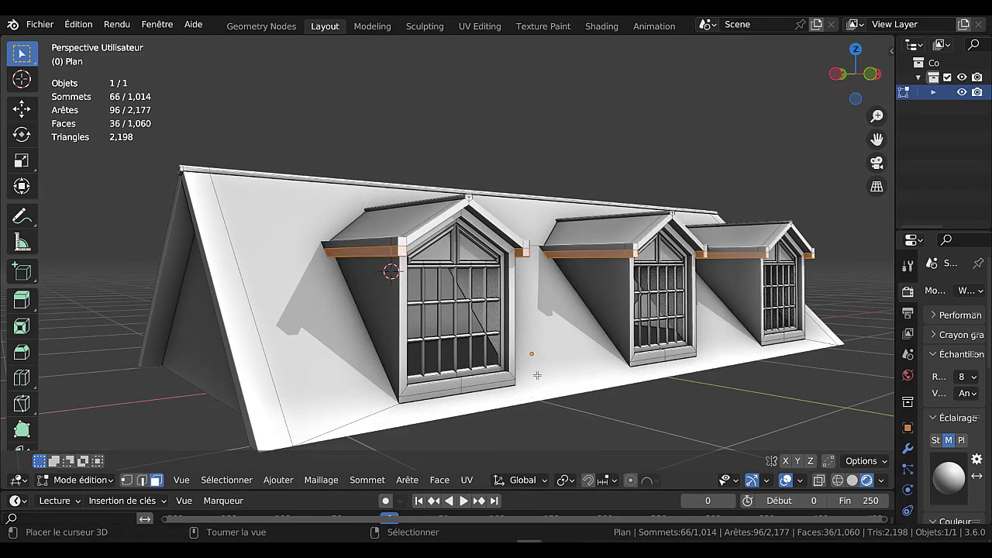
pyautogui.moveTo(553, 354); pyautogui.dragTo(477, 301, button='middle')
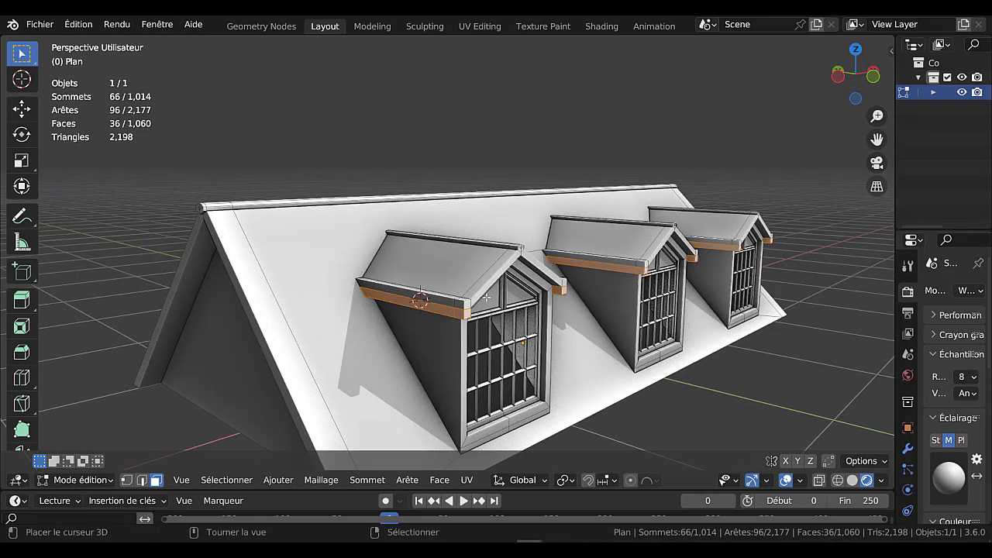
pyautogui.press('Tab')
pyautogui.moveTo(572, 341); pyautogui.dragTo(399, 299, button='middle')
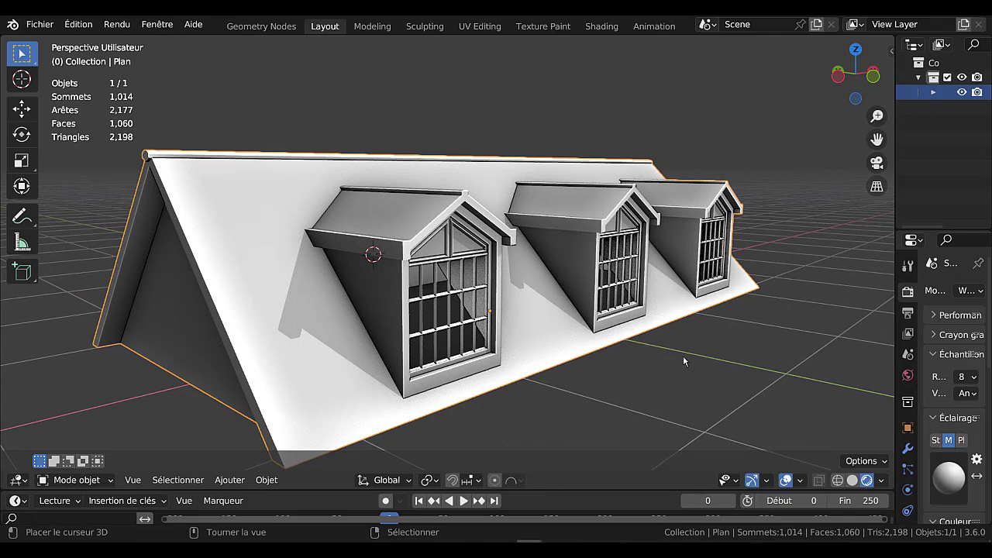
pyautogui.moveTo(630, 376)
pyautogui.mouseDown(button='middle')
pyautogui.moveTo(496, 377)
pyautogui.moveTo(617, 384)
pyautogui.mouseUp(button='middle')
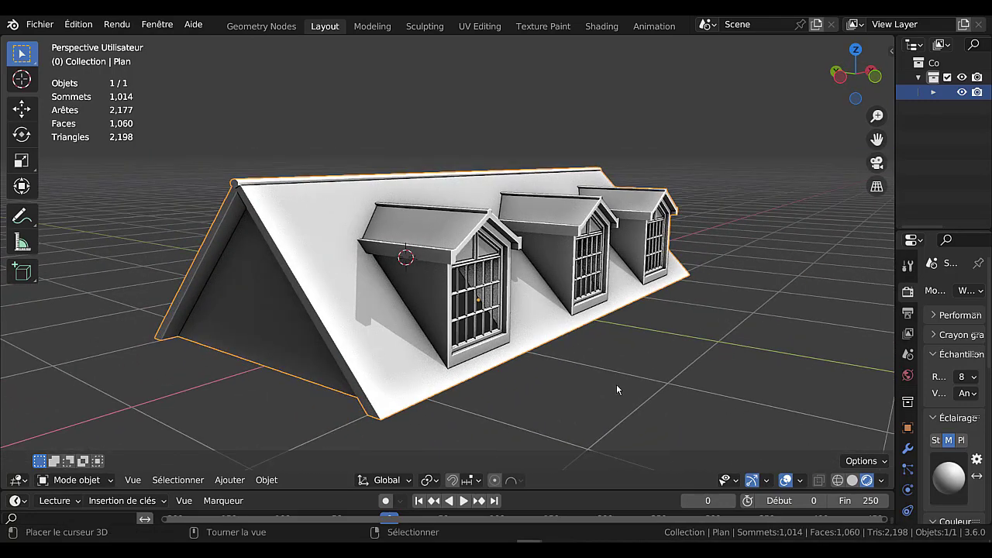
pyautogui.scroll(3, 616, 384)
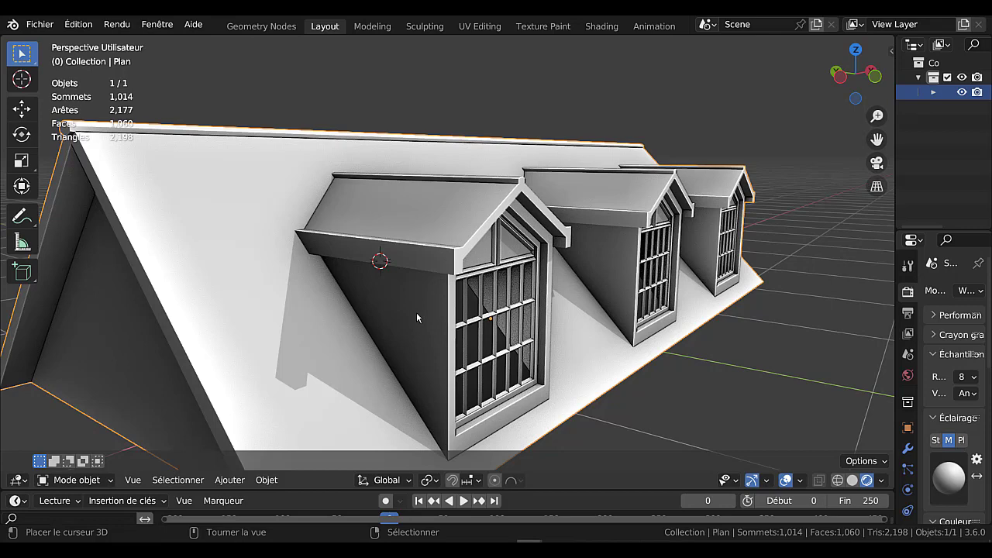
pyautogui.scroll(-2, 416, 312)
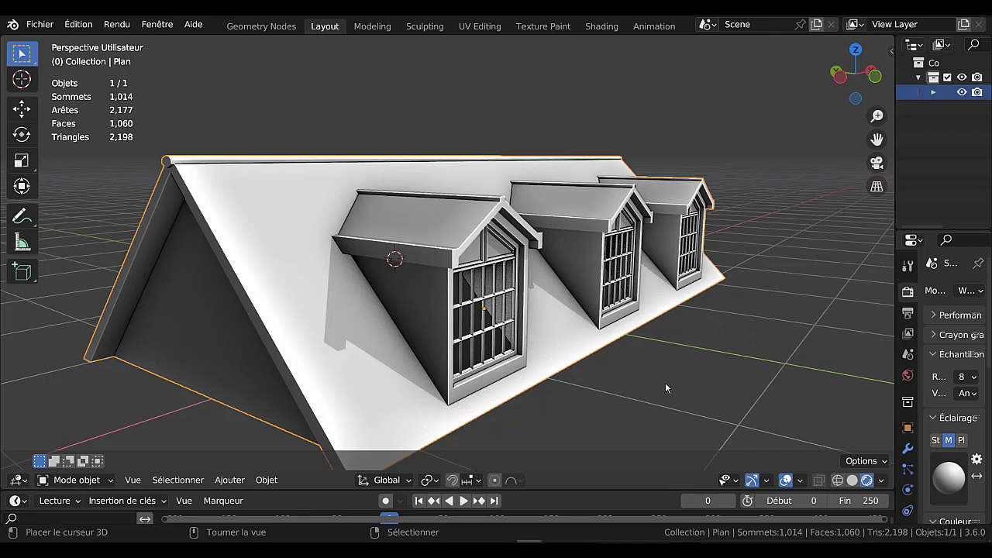
# Step: Merge all vertices of the joined roof mesh by distance, using a merge distance of 0.0001 m
pyautogui.press('Tab')
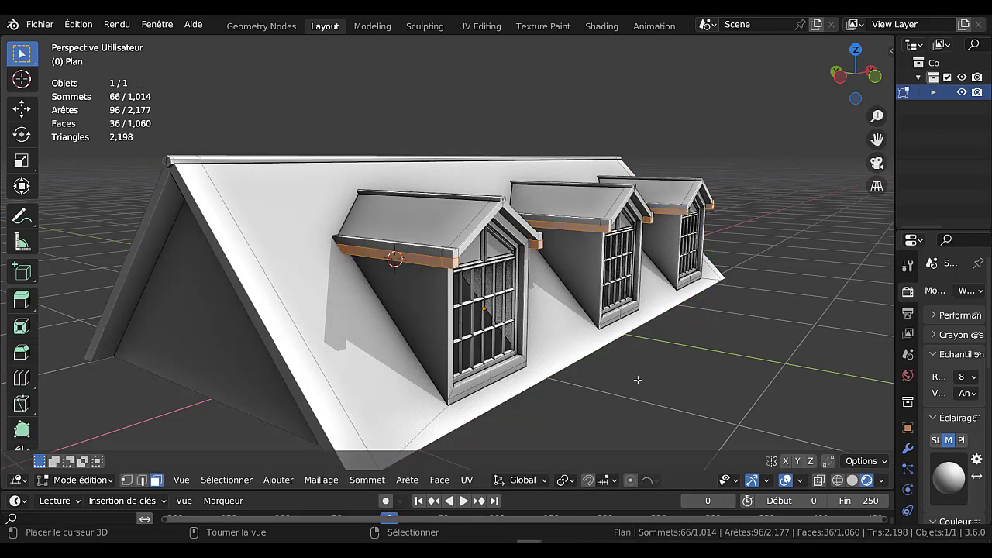
pyautogui.press('a')
pyautogui.scroll(-2, 740, 359)
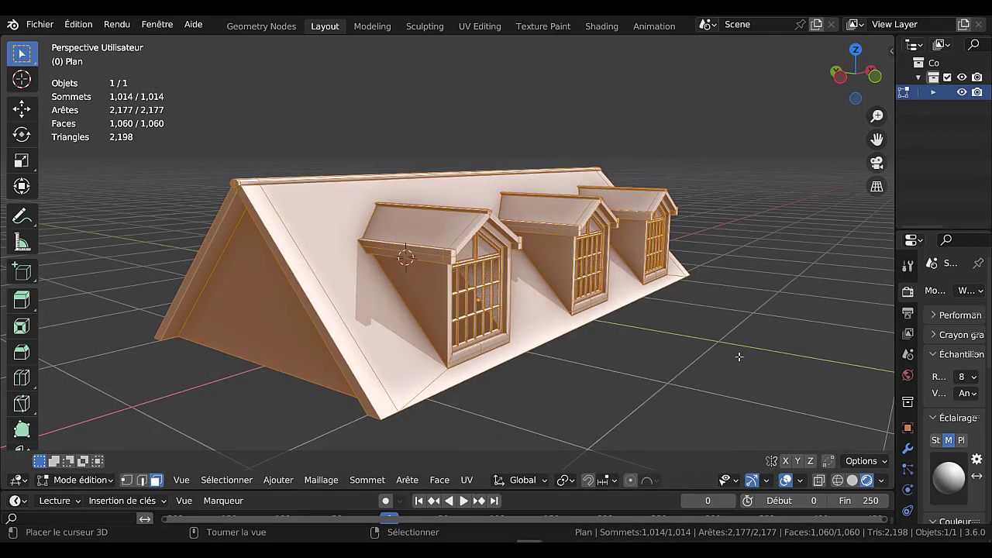
pyautogui.press('m')
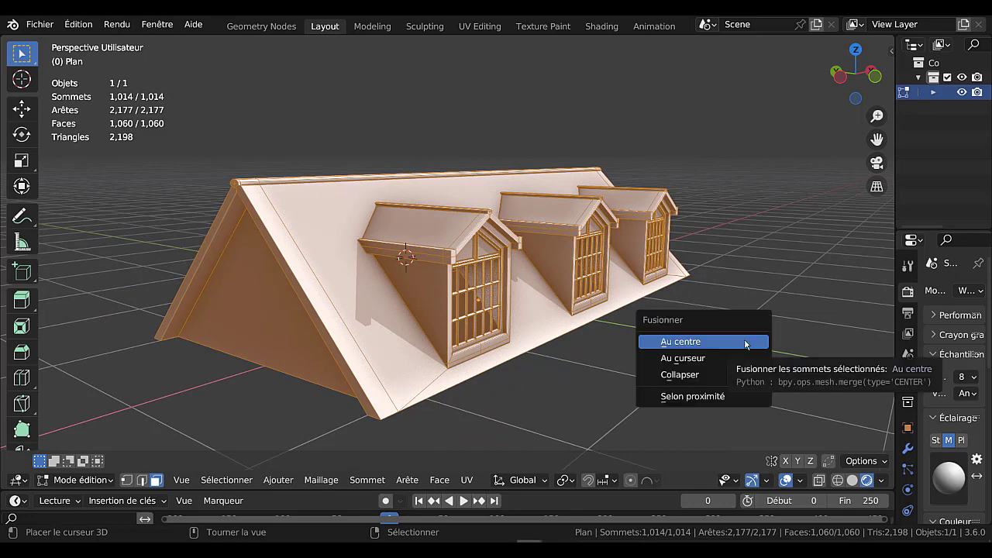
pyautogui.click(694, 397)
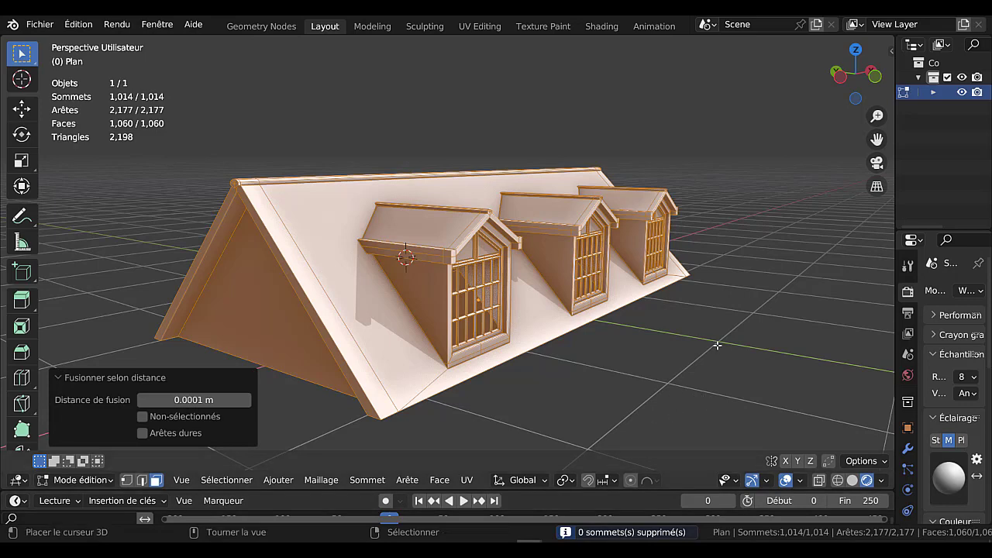
# Step: Check the normals of the roof and window grids with the Face Orientation overlay, and turn the overlay off again
pyautogui.rightClick(597, 372)
pyautogui.click(598, 371)
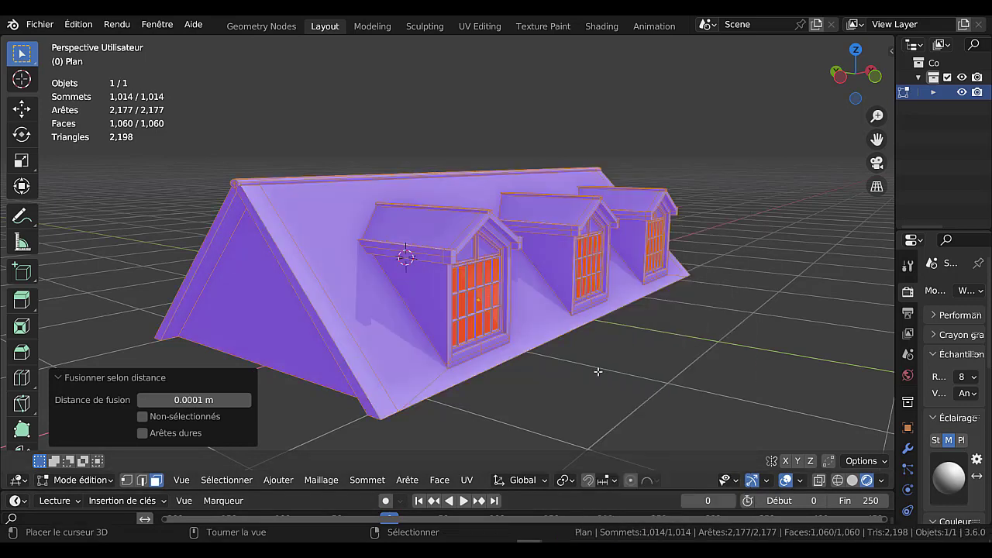
pyautogui.moveTo(561, 371); pyautogui.dragTo(478, 344, button='middle')
pyautogui.scroll(6, 492, 349)
pyautogui.scroll(3, 489, 350)
pyautogui.press('Tab')
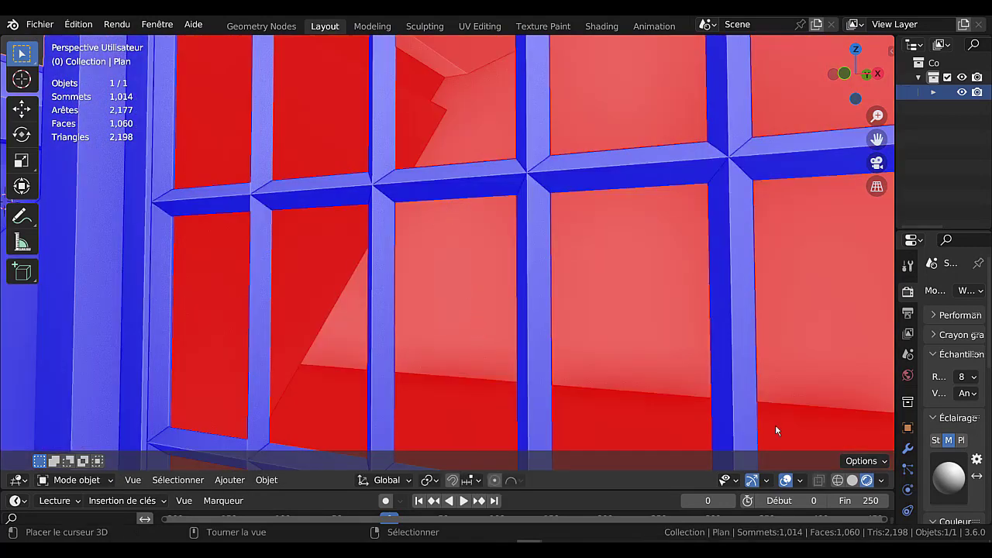
pyautogui.press('q')
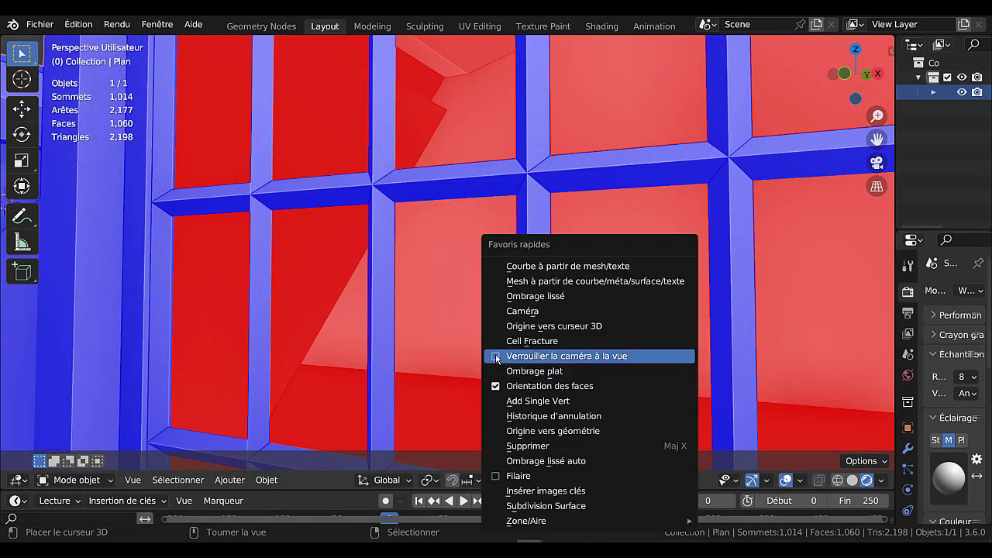
pyautogui.click(496, 386)
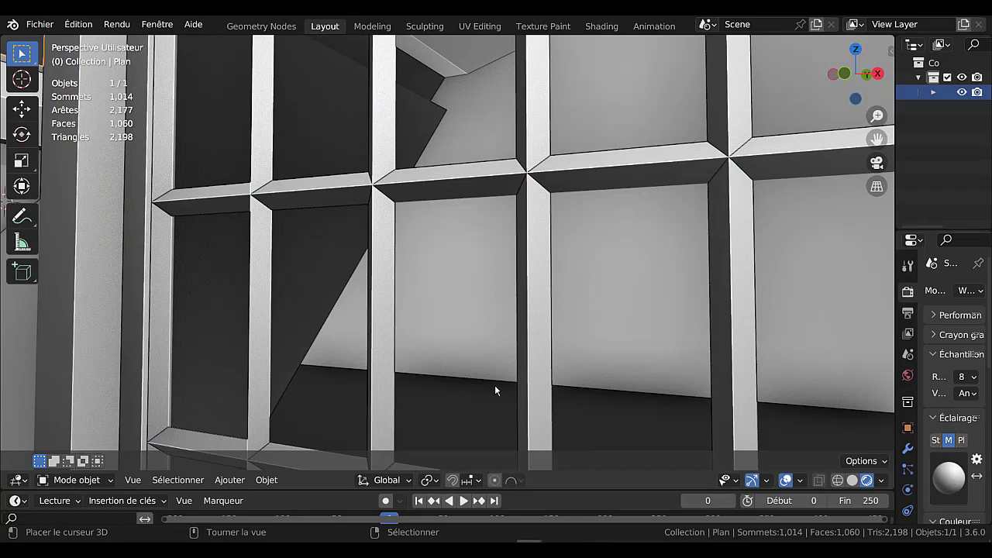
# Step: Isolate the roof in local view and look at it from directly above
pyautogui.scroll(-2, 512, 388)
pyautogui.scroll(-8, 511, 388)
pyautogui.moveTo(511, 387); pyautogui.dragTo(741, 402, button='middle')
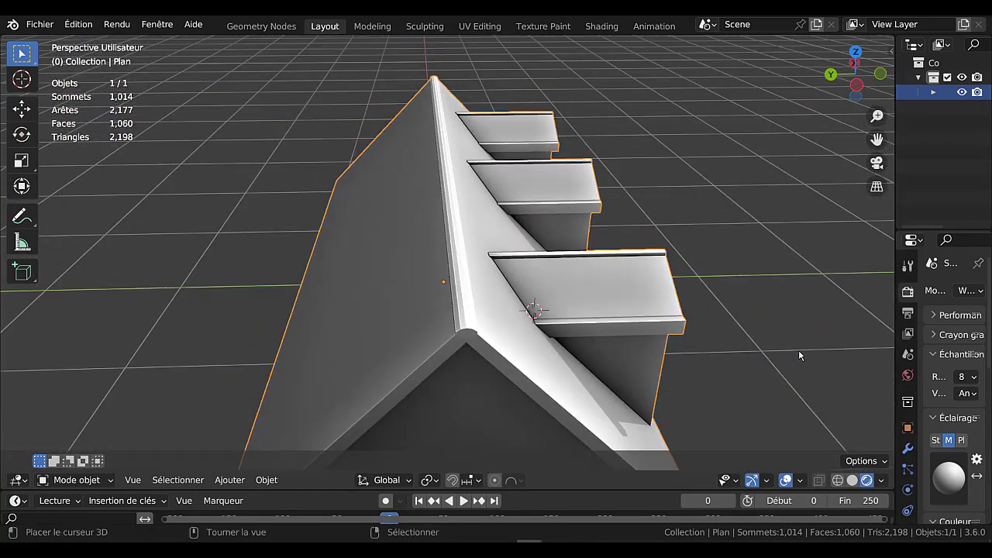
pyautogui.press('KP_Divide')
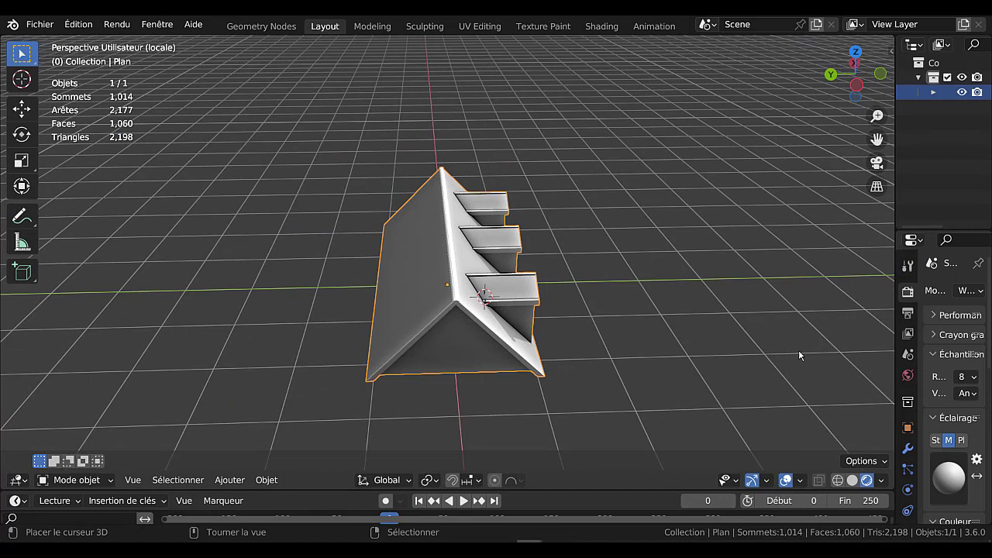
pyautogui.press('KP_7')
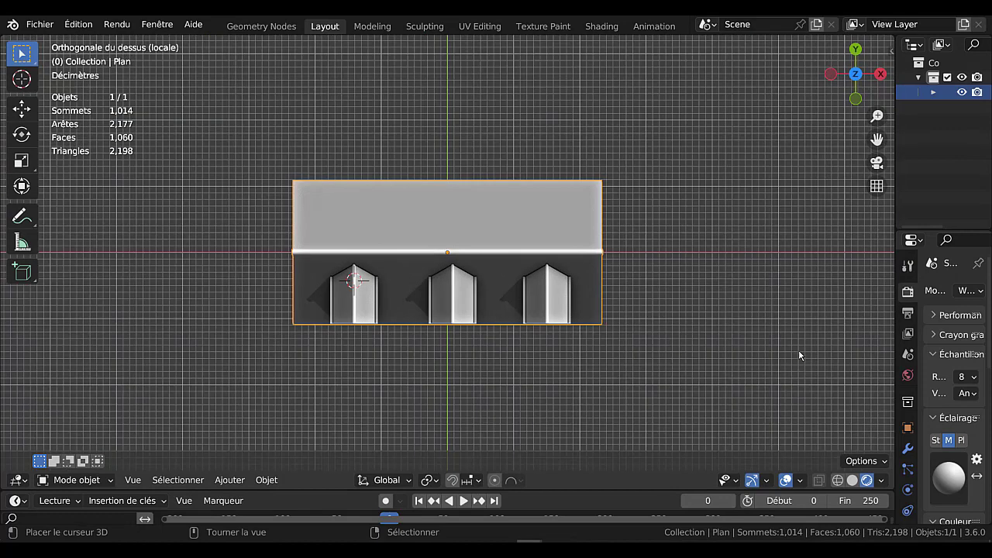
# Step: Place the 3D cursor on the plain roof slope opposite the first dormer and add a 2 m cube there
pyautogui.click(338, 213)
pyautogui.click(230, 480)
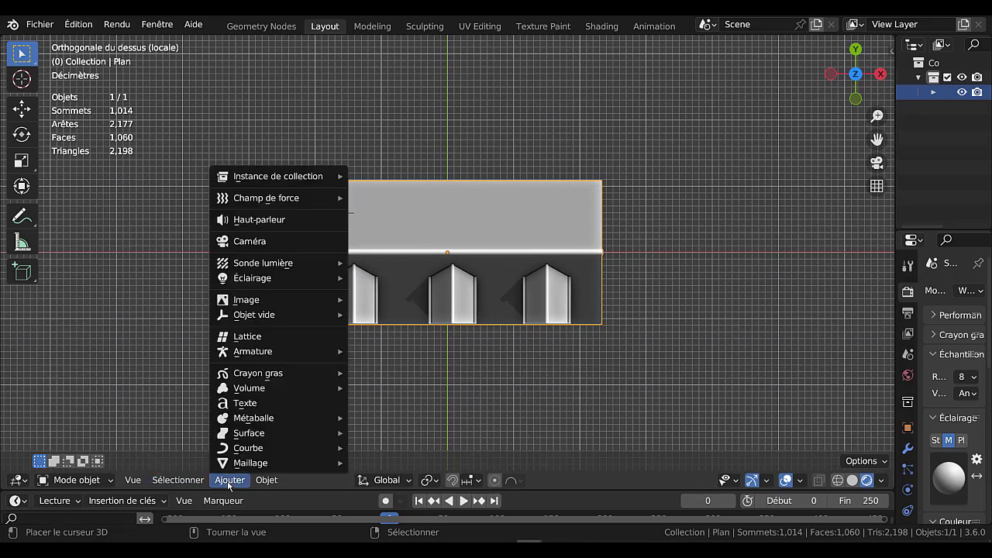
pyautogui.moveTo(224, 462)
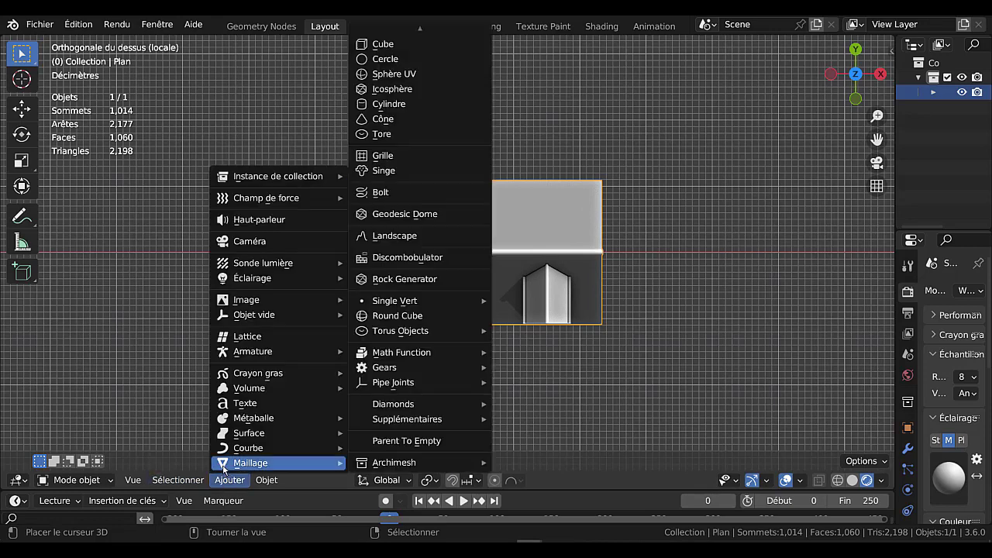
pyautogui.click(381, 45)
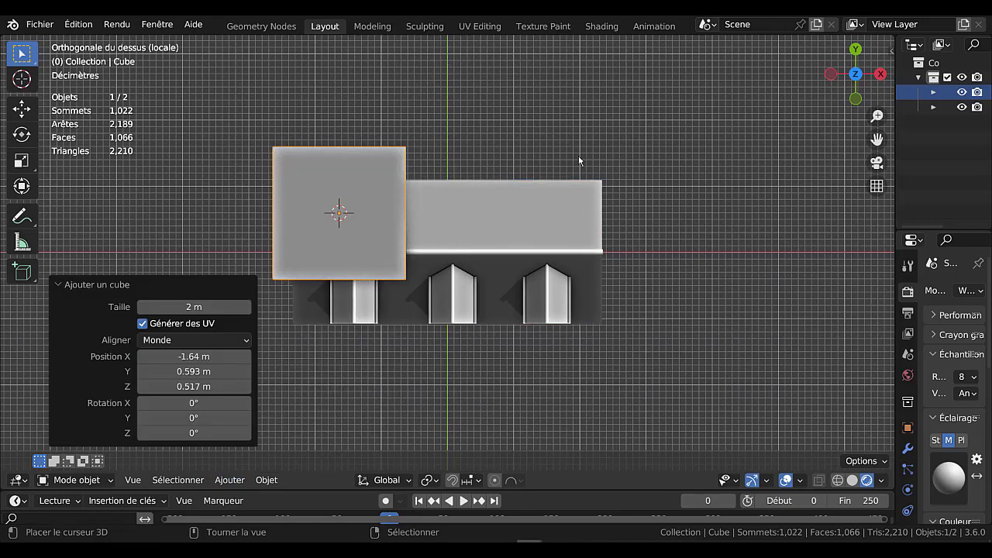
# Step: Scale the cube's mesh down uniformly to 0.216 so it forms a chimney block on the slope
pyautogui.press('Tab')
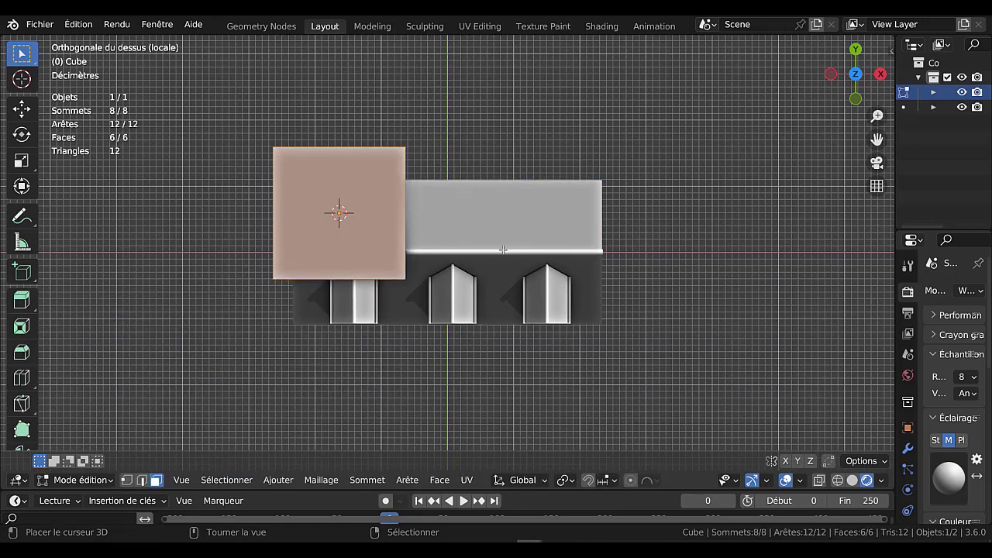
pyautogui.press('s')
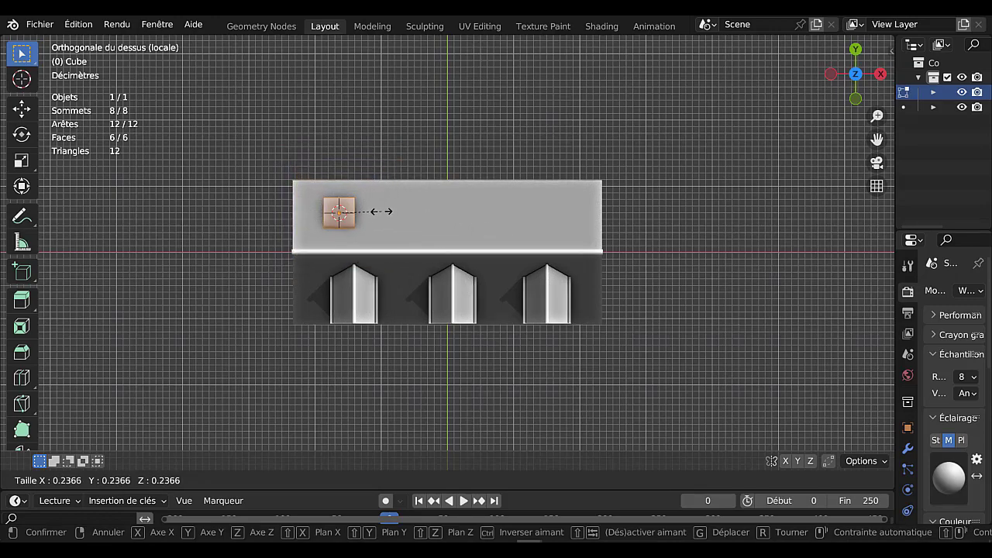
pyautogui.click(379, 213)
pyautogui.moveTo(378, 213); pyautogui.dragTo(574, 111, button='middle')
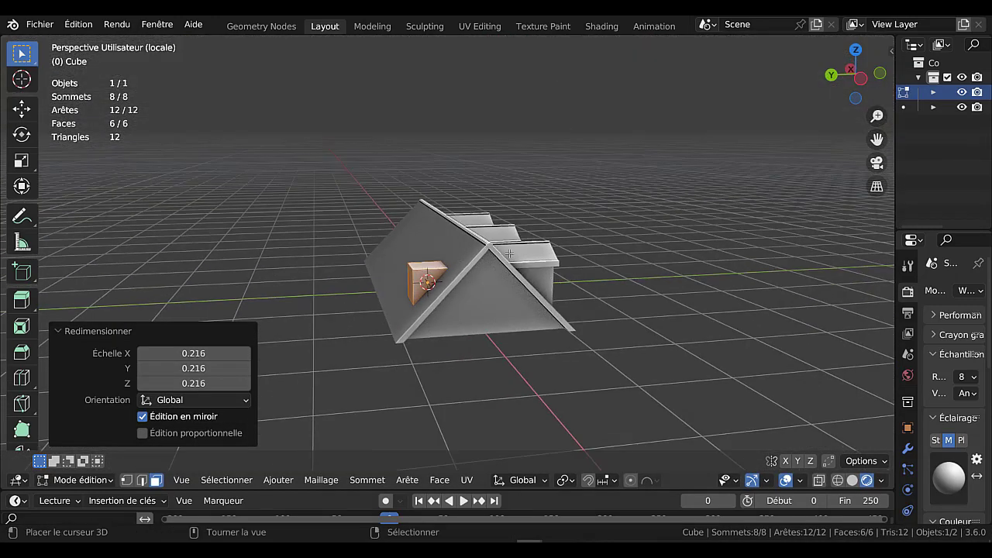
pyautogui.press('Tab')
pyautogui.scroll(3, 468, 296)
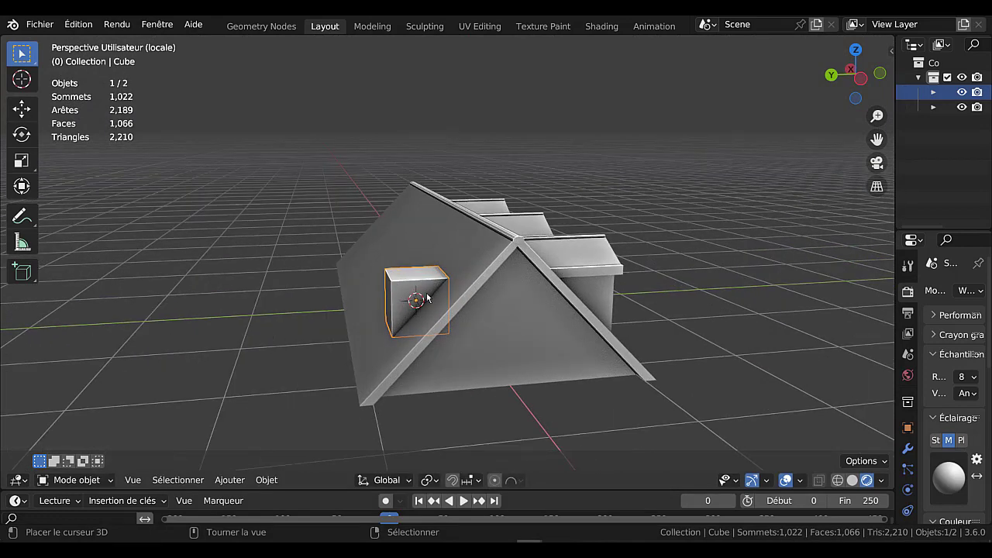
# Step: Stretch the chimney block's mesh vertically along Z by a factor of about 1.6
pyautogui.press('Tab')
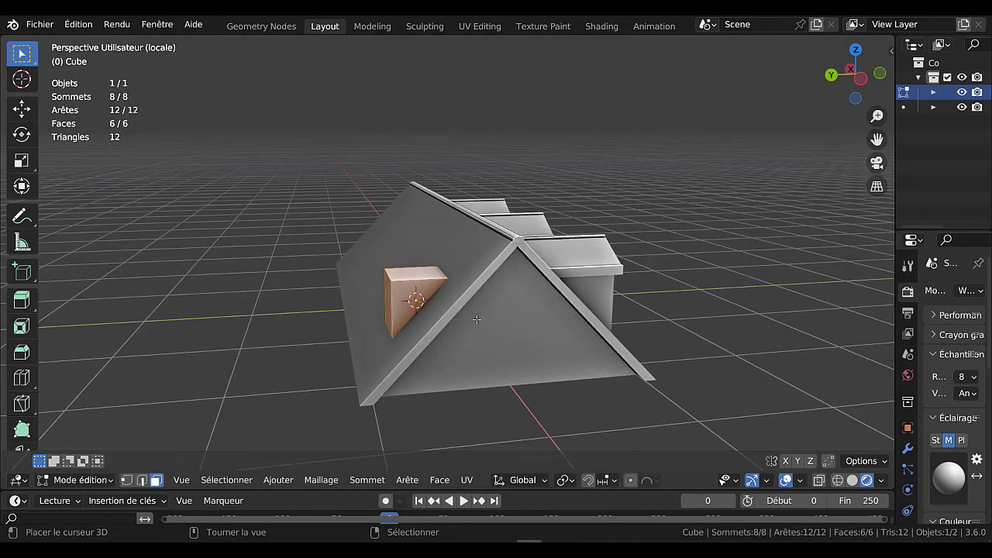
pyautogui.press('s')
pyautogui.press('z')
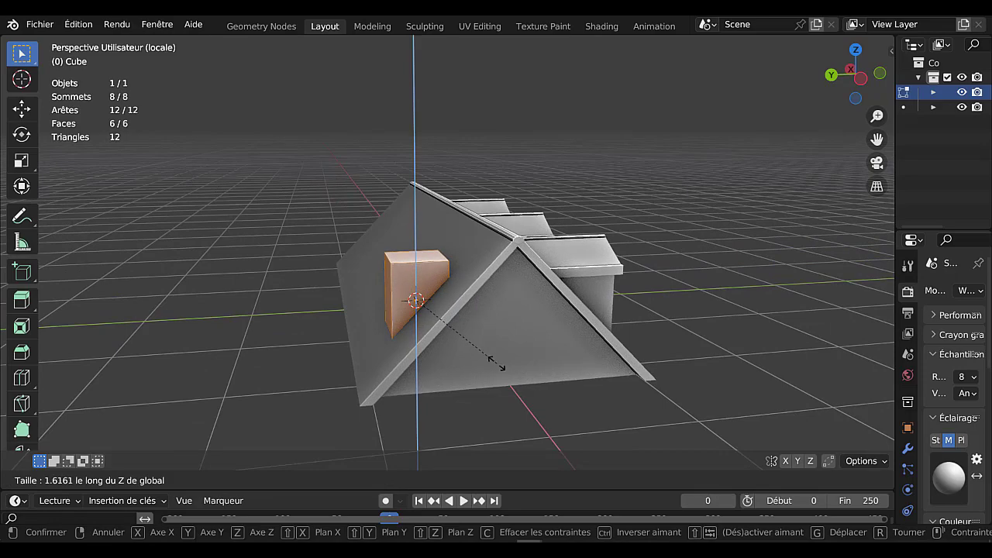
pyautogui.click(497, 364)
pyautogui.press('Tab')
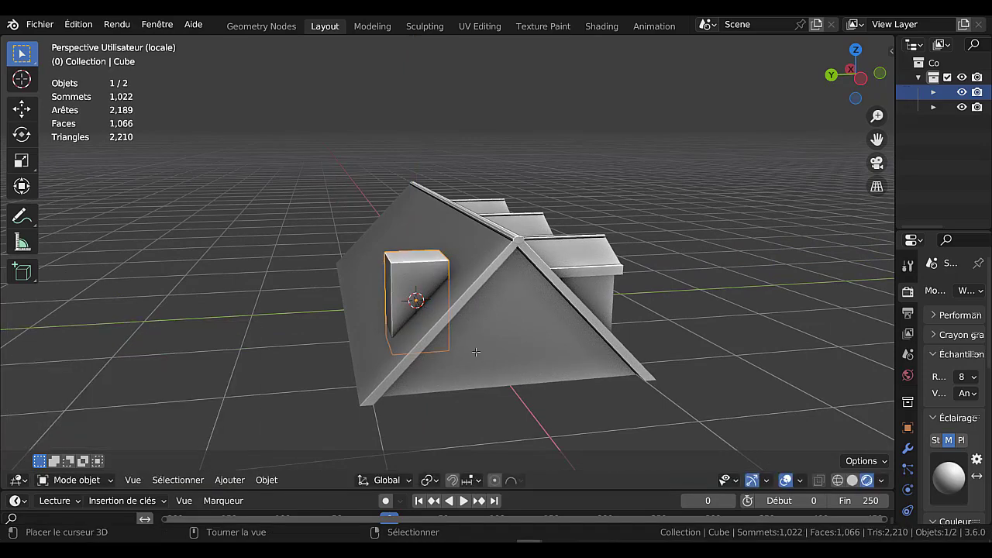
# Step: Taper the chimney by scaling its top face to 0.685
pyautogui.moveTo(413, 345); pyautogui.dragTo(462, 342, button='middle')
pyautogui.press('Tab')
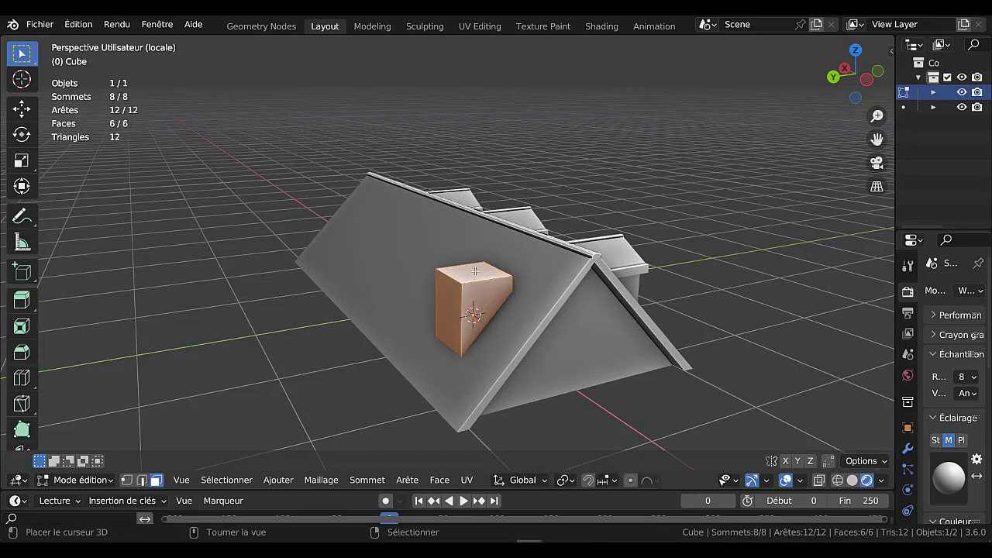
pyautogui.click(475, 270)
pyautogui.press('s')
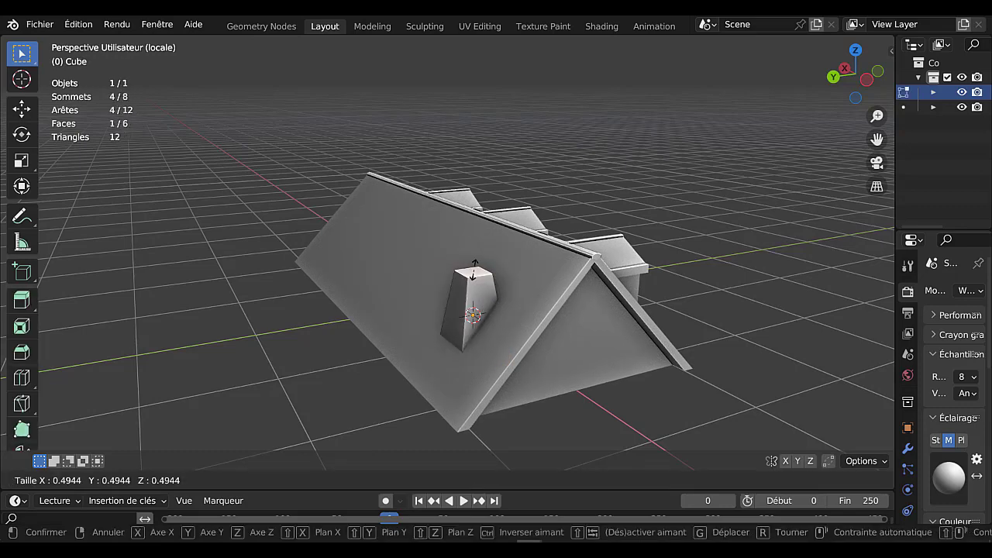
pyautogui.press('Escape')
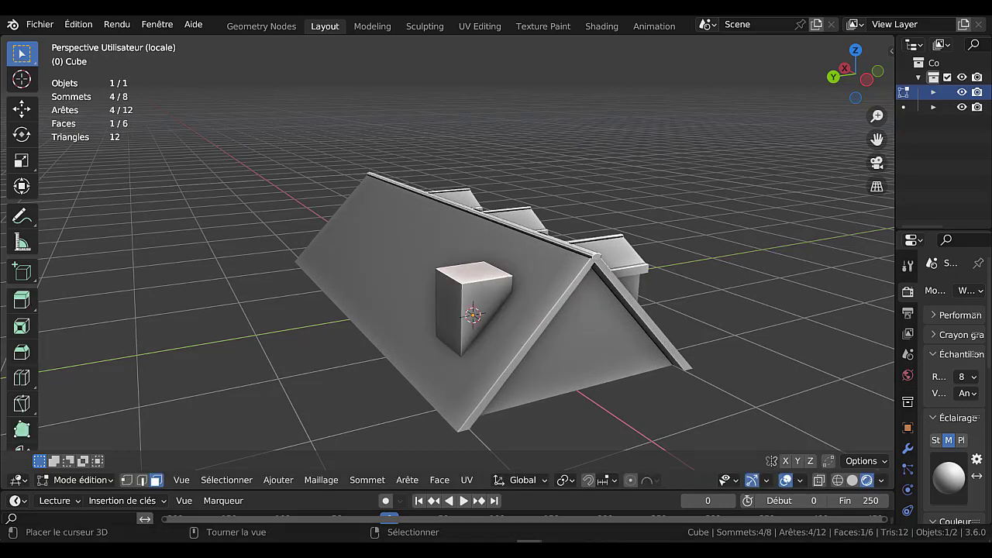
pyautogui.press('s')
pyautogui.click(557, 346)
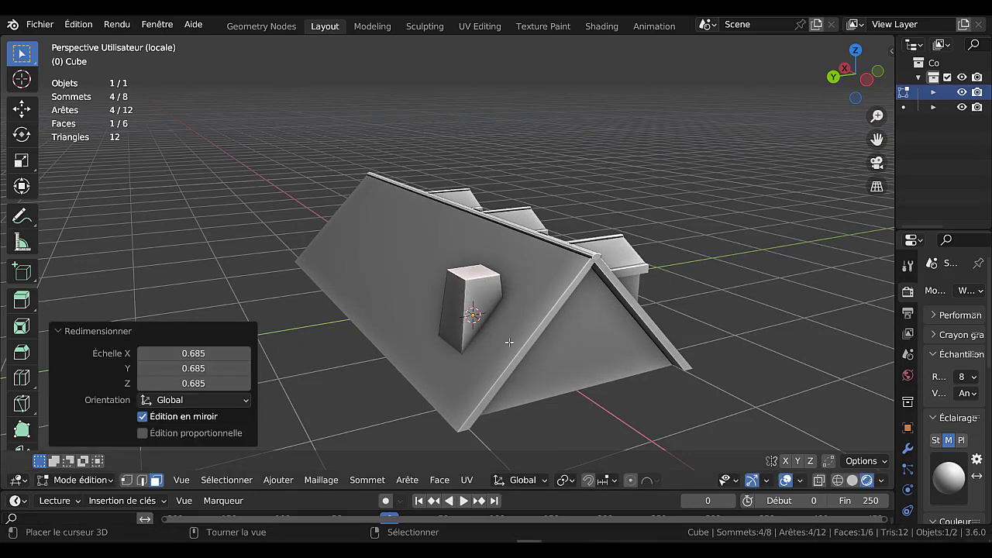
# Step: Move the chimney's whole mesh upward and toward the ridge in side view, so its top is about level with the ridge
pyautogui.moveTo(507, 341); pyautogui.dragTo(464, 338, button='middle')
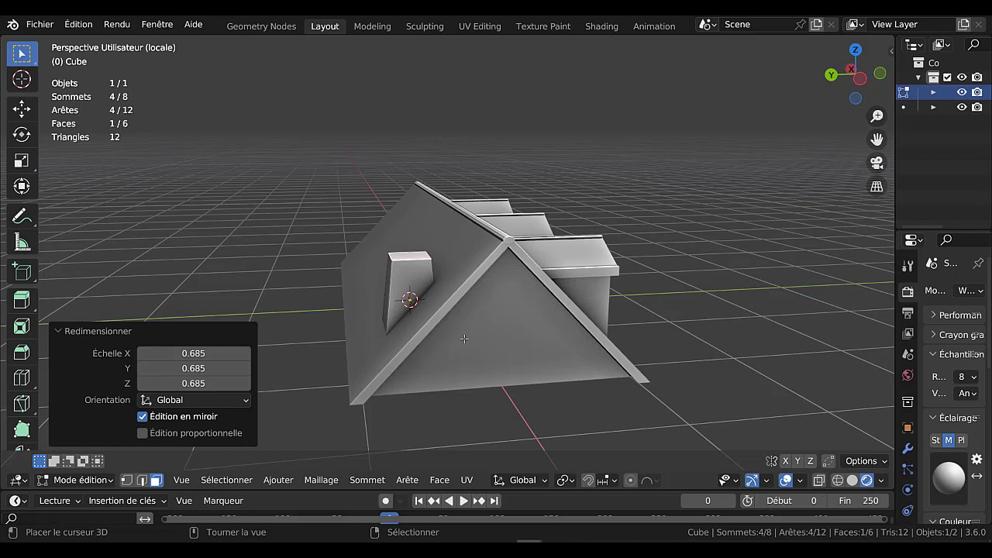
pyautogui.press('KP_3')
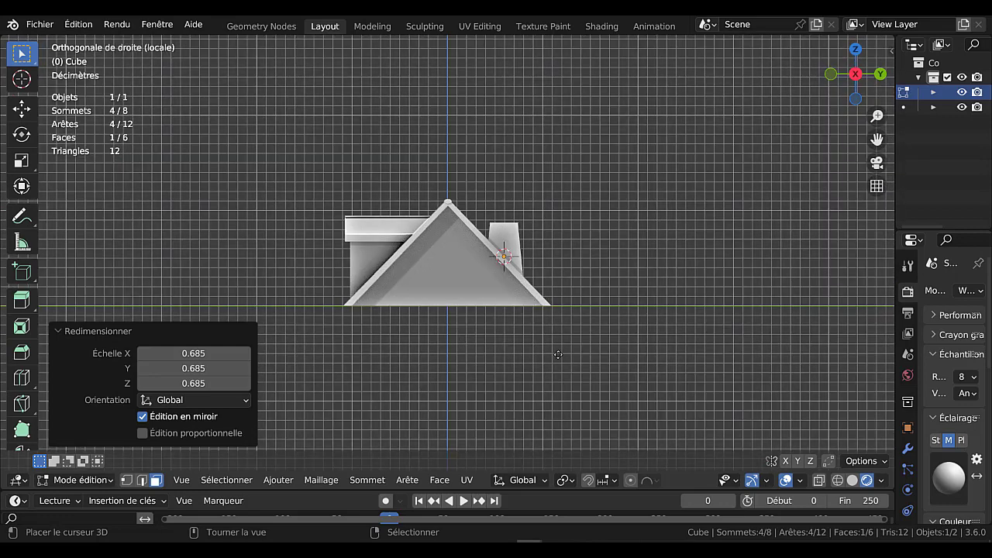
pyautogui.press('g')
pyautogui.press('Escape')
pyautogui.press('a')
pyautogui.press('g')
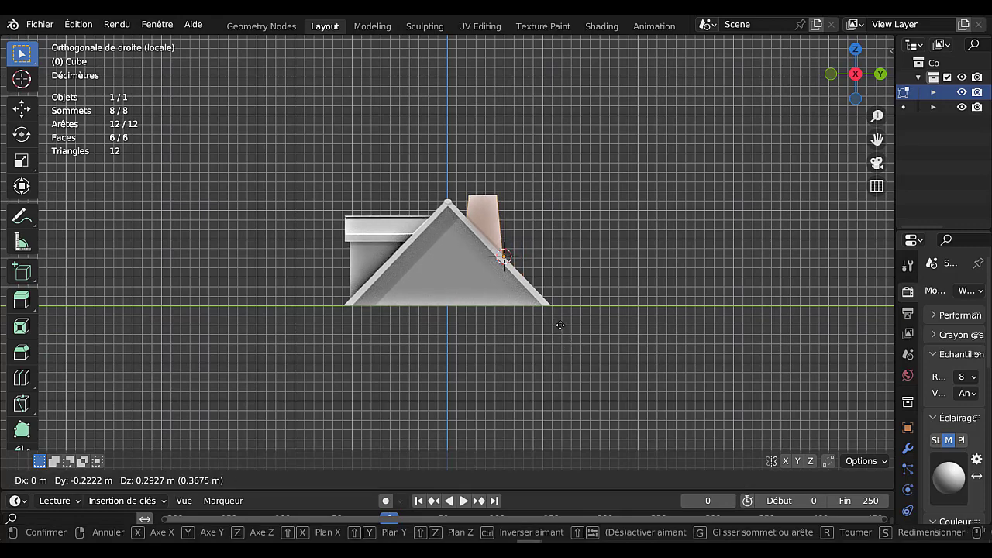
pyautogui.click(589, 323)
pyautogui.press('Tab')
# Step: Move the chimney object along Y by about -0.041 m, closer to the ridge
pyautogui.moveTo(589, 324)
pyautogui.mouseDown(button='middle')
pyautogui.moveTo(499, 354)
pyautogui.moveTo(587, 335)
pyautogui.mouseUp(button='middle')
pyautogui.press('KP_1')
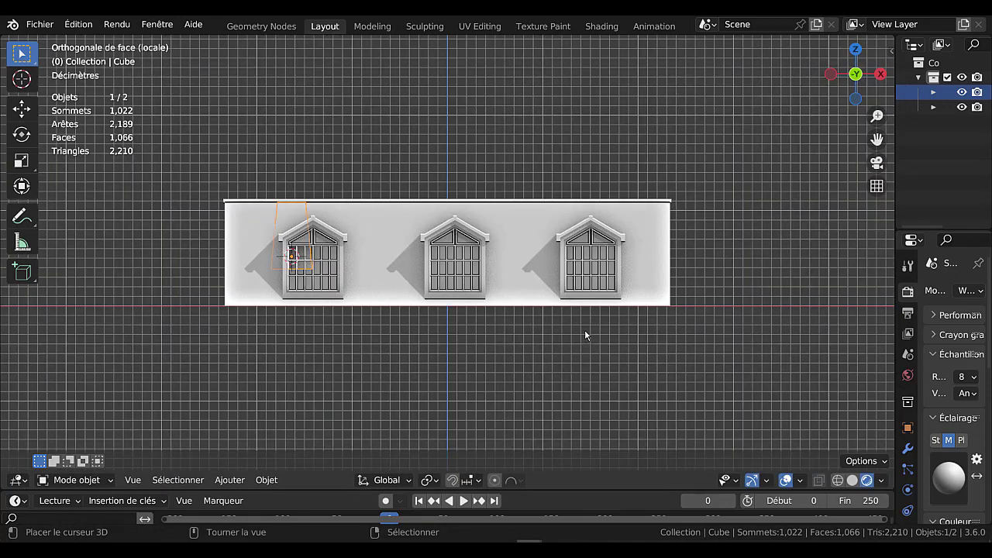
pyautogui.press('KP_3')
pyautogui.scroll(3, 587, 333)
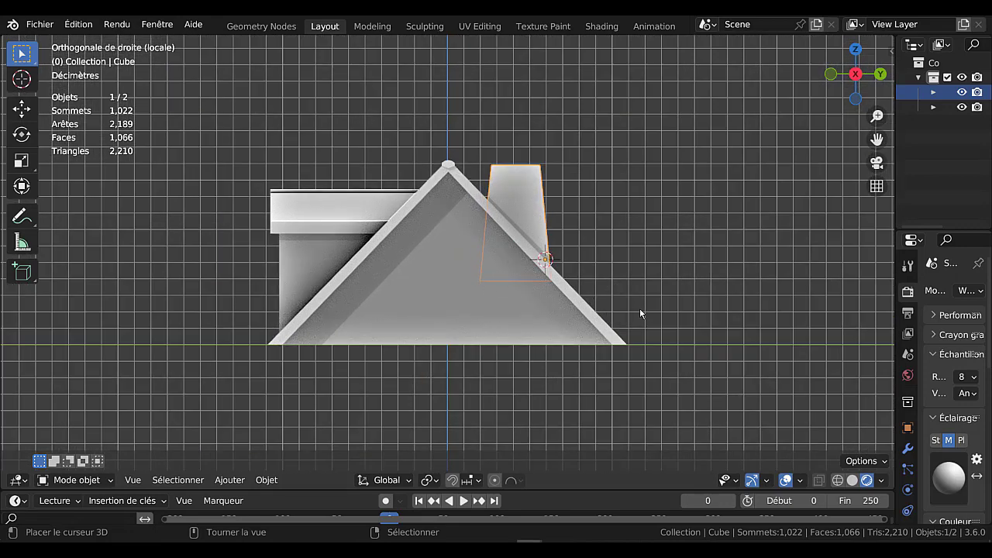
pyautogui.press('g')
pyautogui.press('y')
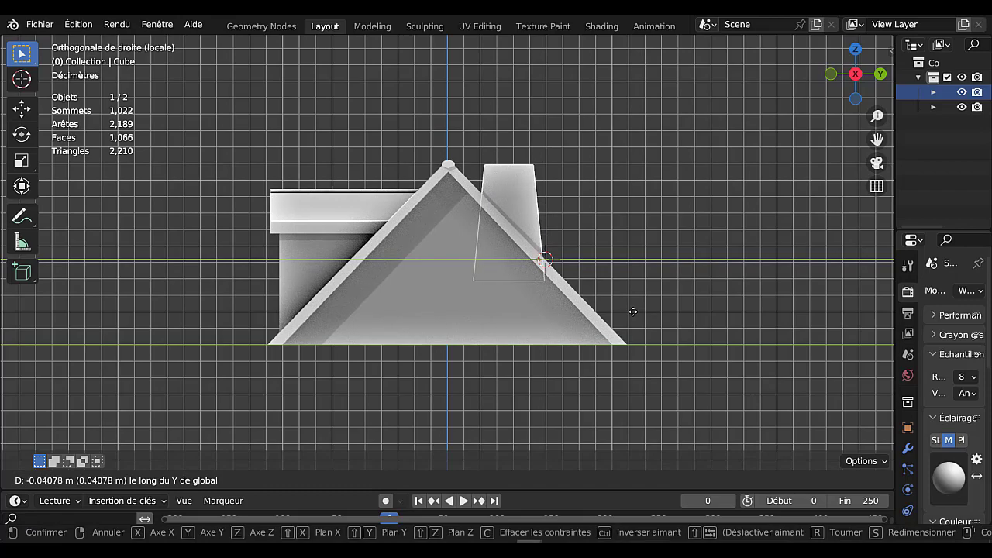
pyautogui.click(628, 314)
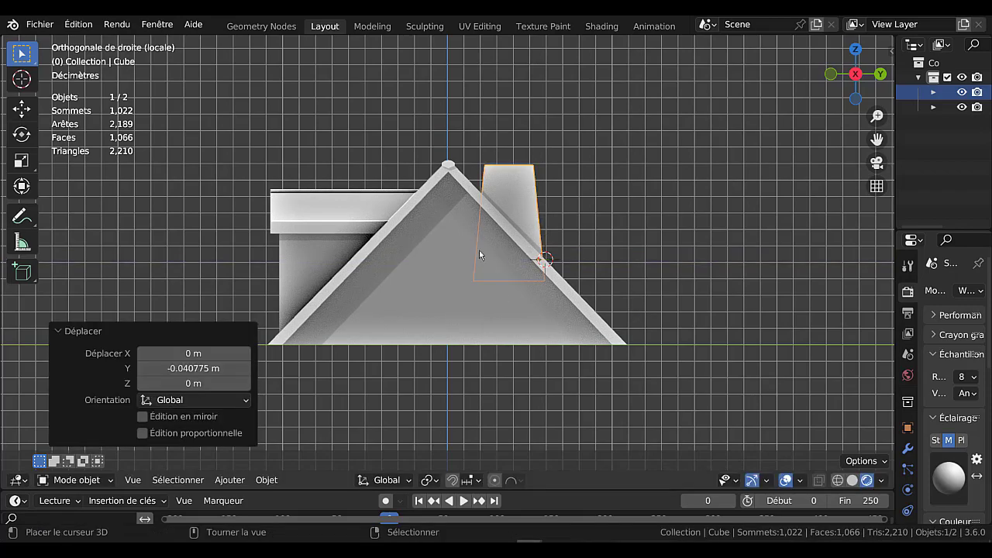
# Step: Move the chimney along Y by about 0.198 m, down the slope away from the ridge
pyautogui.moveTo(569, 253); pyautogui.dragTo(609, 253, button='middle')
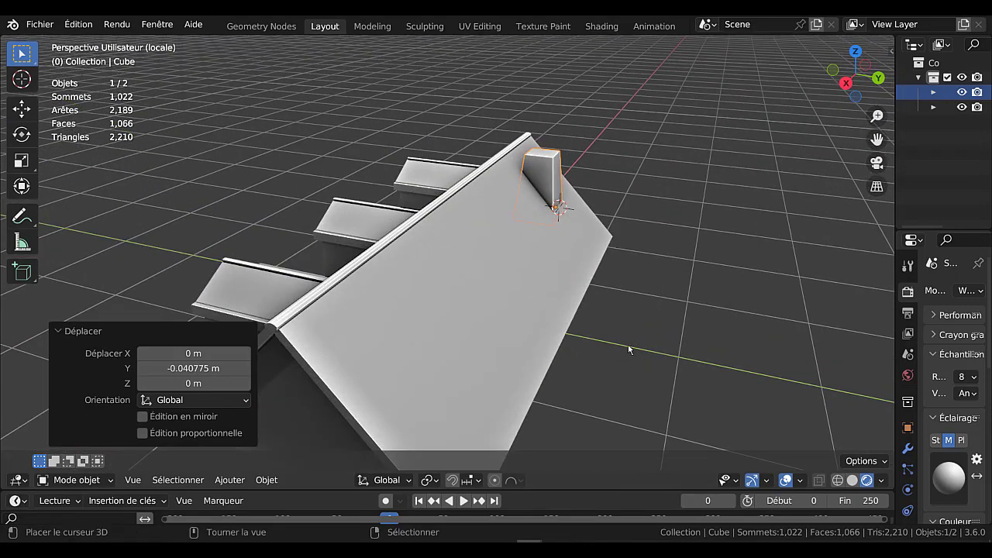
pyautogui.press('g')
pyautogui.press('y')
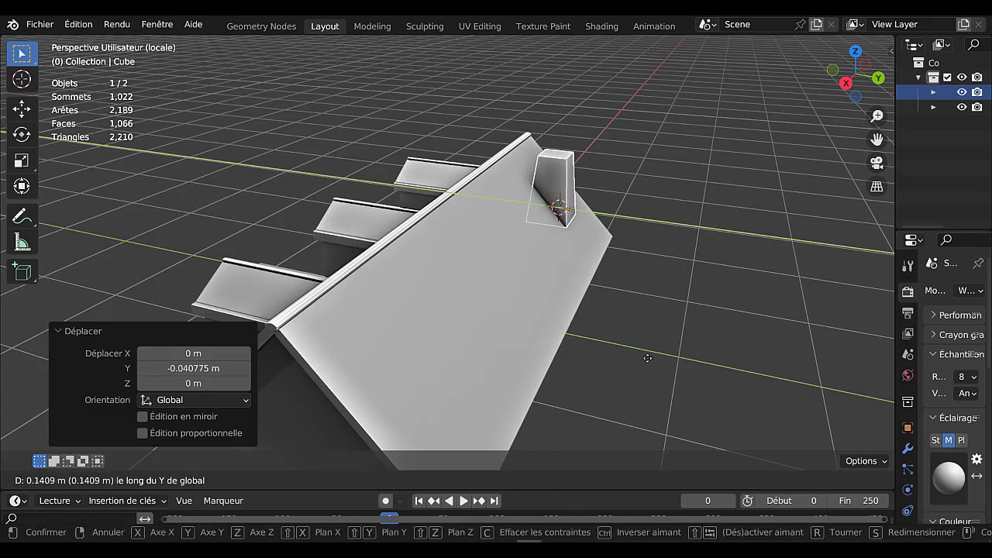
pyautogui.click(653, 365)
pyautogui.moveTo(652, 365); pyautogui.dragTo(562, 284, button='middle')
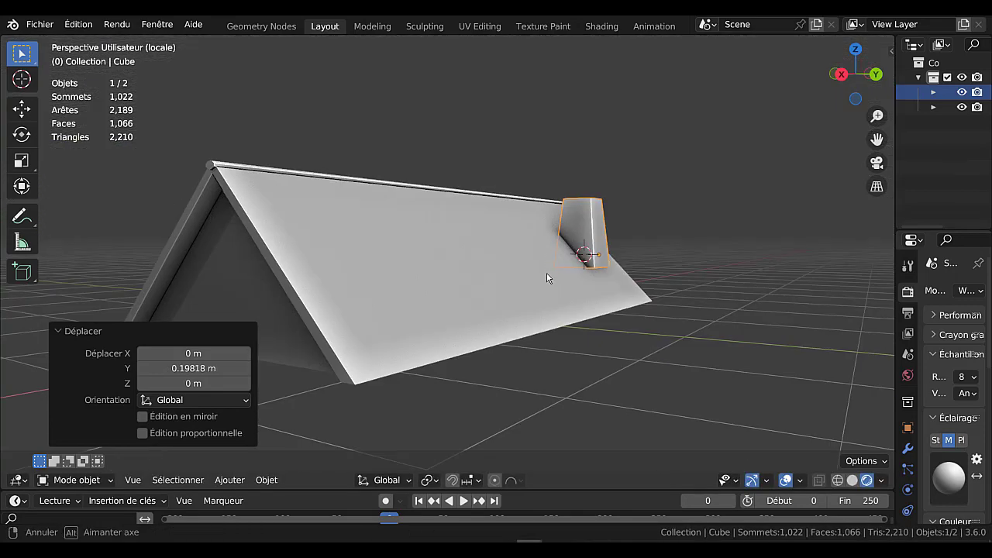
# Step: Try joining the chimney to the roof, and undo it together with the chimney's last move along Y
pyautogui.keyDown('shift'); pyautogui.click(456, 289); pyautogui.keyUp('shift')
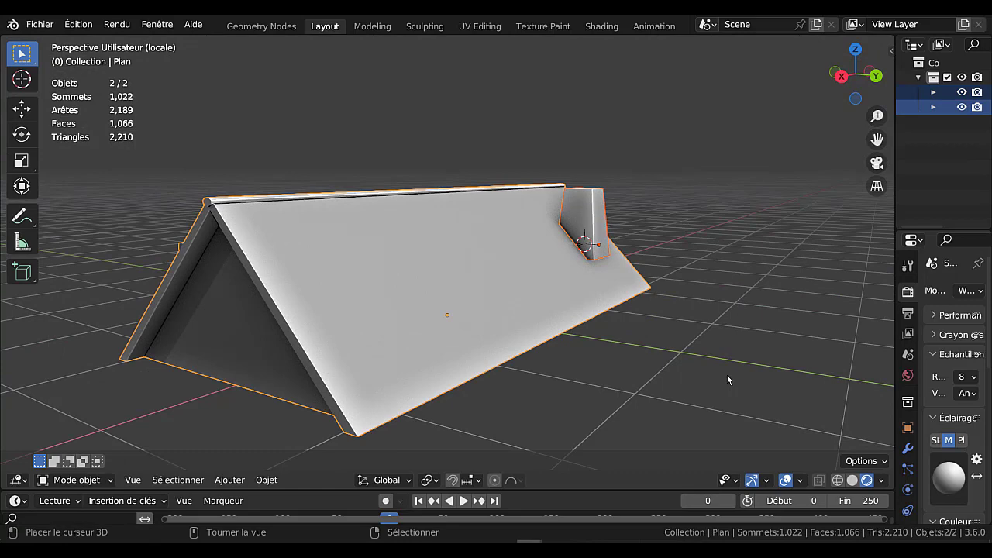
pyautogui.hotkey('ctrl', 'j')
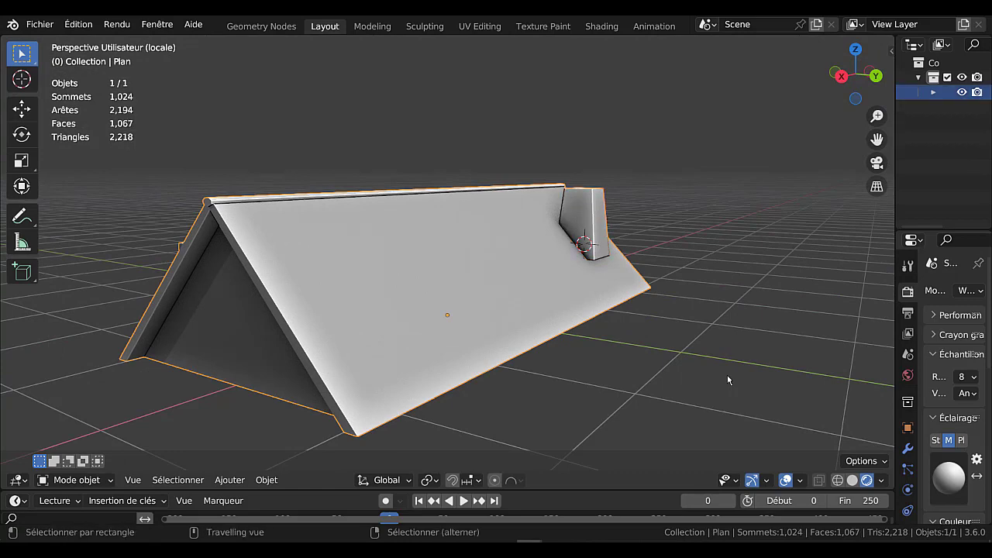
pyautogui.moveTo(556, 275); pyautogui.dragTo(588, 255, button='middle')
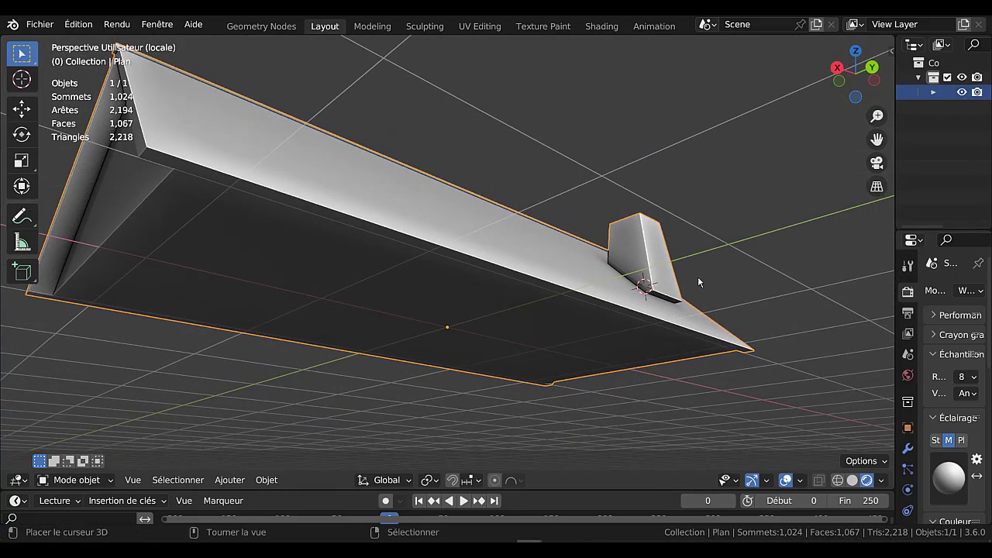
pyautogui.hotkey('ctrl', 'z')
pyautogui.hotkey('ctrl', 'z')
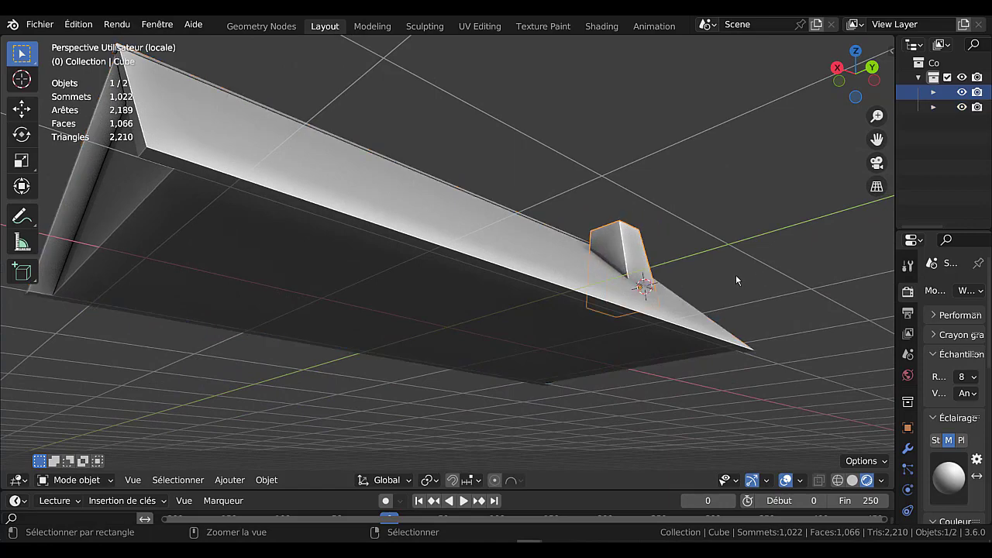
# Step: Join the chimney and the roof into one object and select the chimney's top face in edit mode
pyautogui.moveTo(739, 300); pyautogui.dragTo(608, 233, button='middle')
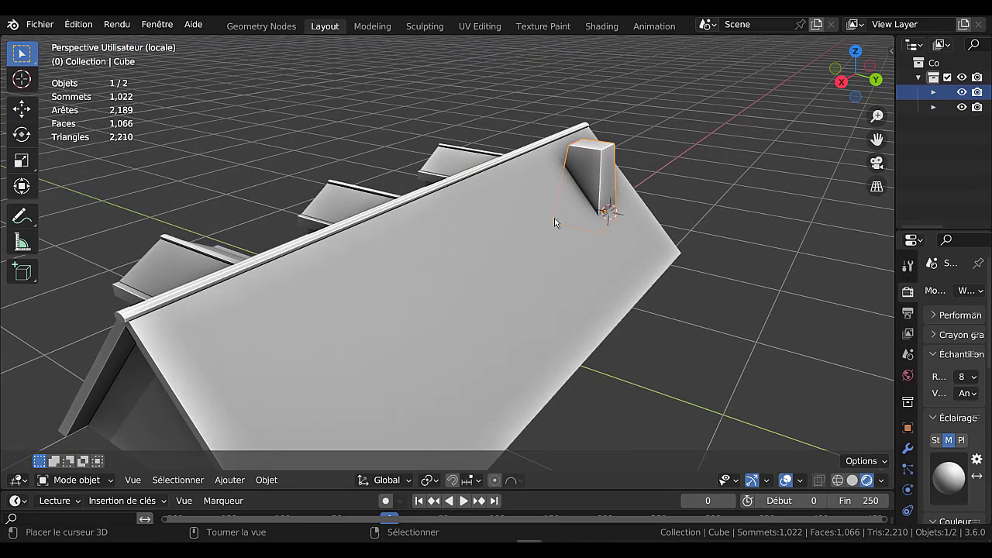
pyautogui.keyDown('shift'); pyautogui.click(517, 242); pyautogui.keyUp('shift')
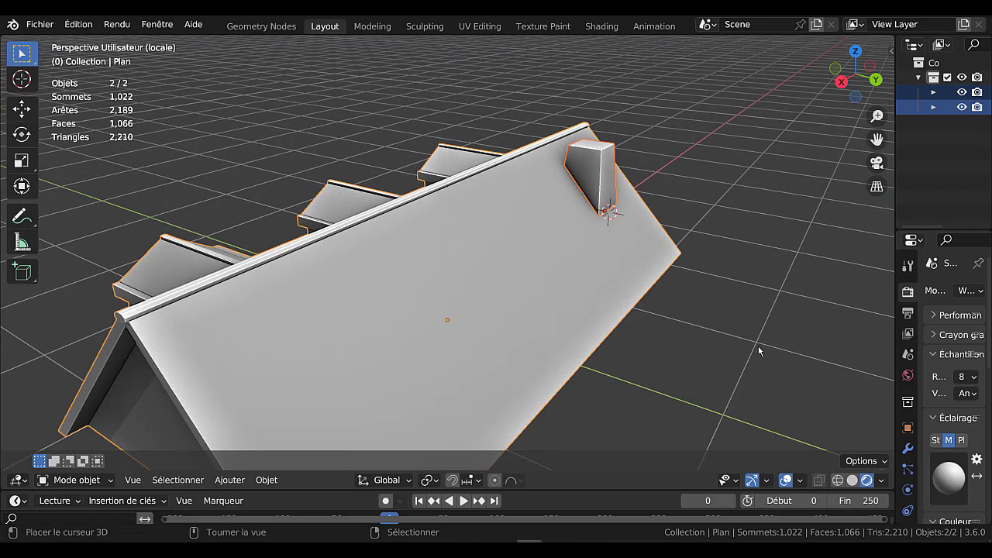
pyautogui.hotkey('ctrl', 'j')
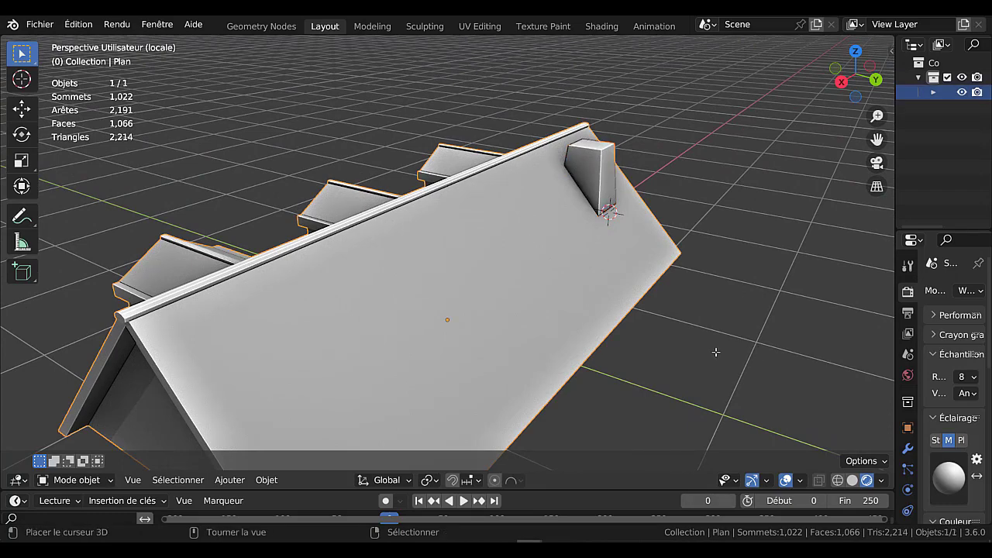
pyautogui.press('Tab')
pyautogui.moveTo(713, 349); pyautogui.dragTo(734, 249, button='middle')
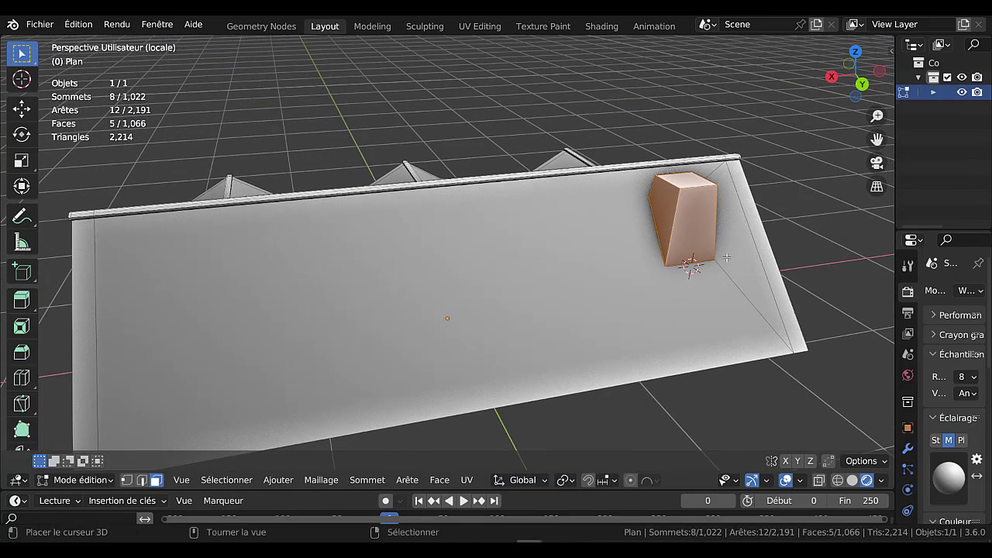
pyautogui.click(688, 181)
pyautogui.moveTo(697, 240); pyautogui.dragTo(709, 265, button='middle')
pyautogui.press('i')
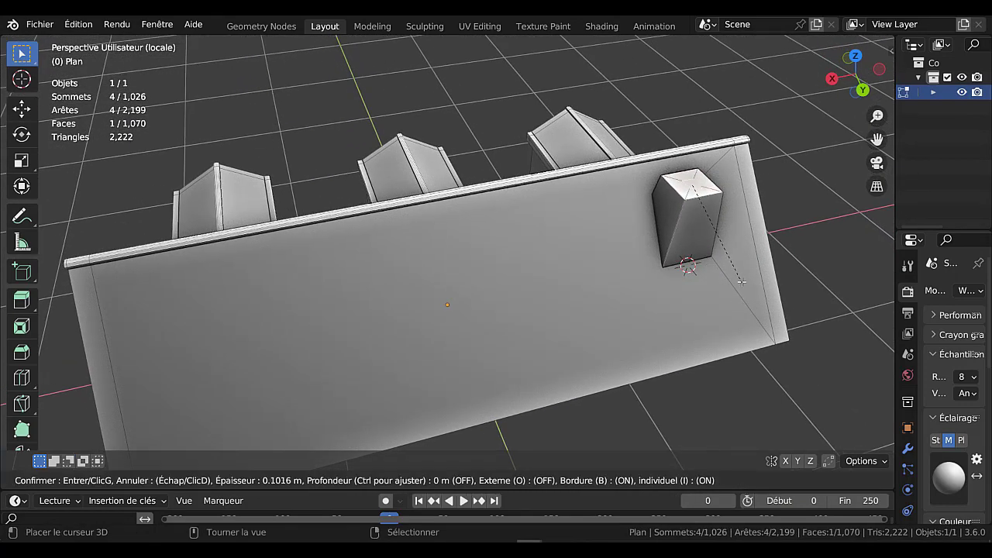
pyautogui.click(723, 283)
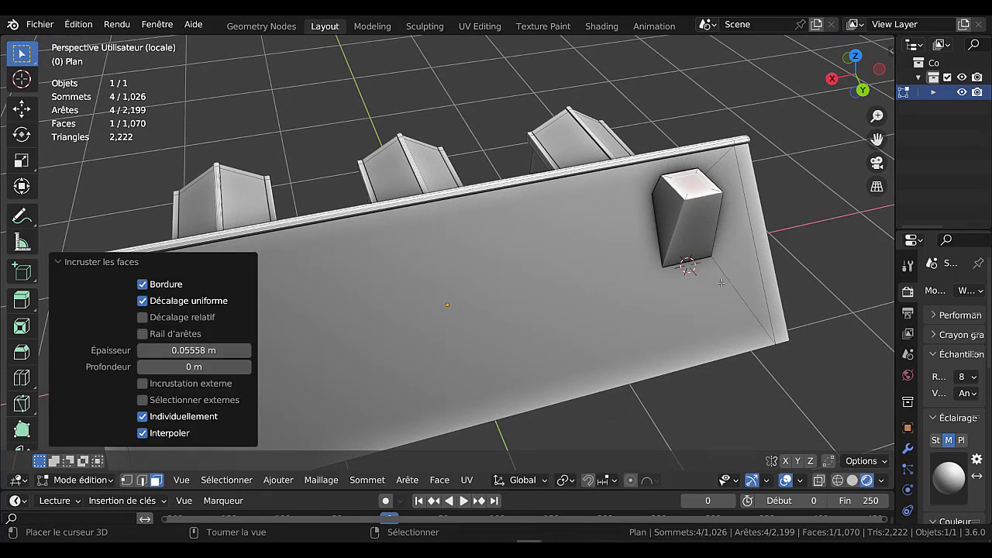
pyautogui.hotkey('ctrl', 'z')
# Step: Raise the chimney's top face by about 0.176 m along Z and inset it by about 0.074 m
pyautogui.press('g')
pyautogui.press('z')
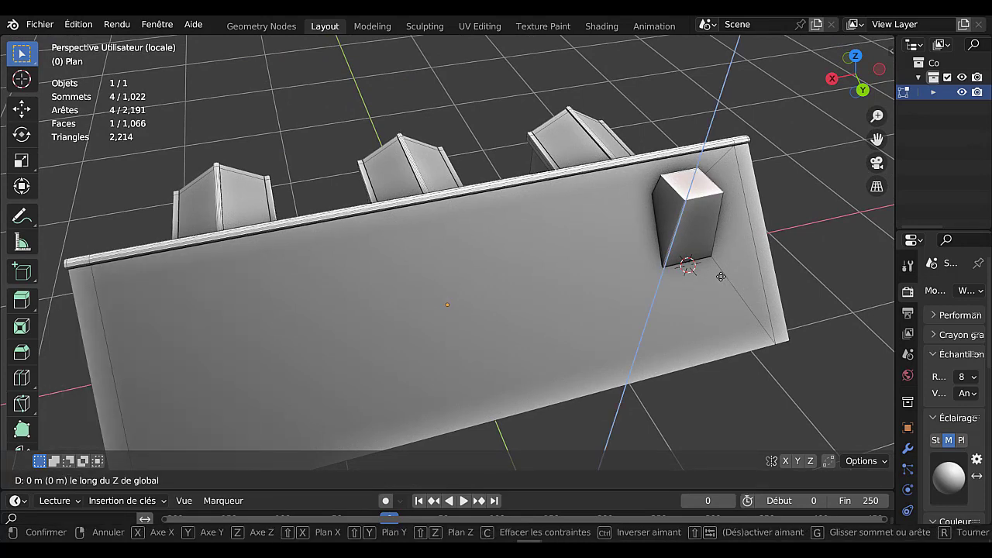
pyautogui.click(720, 261)
pyautogui.press('i')
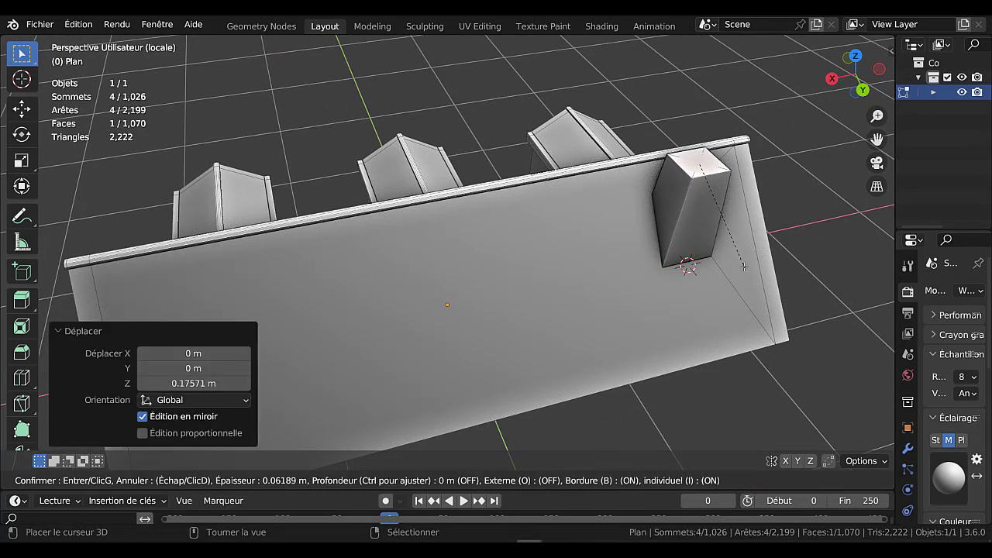
pyautogui.click(747, 265)
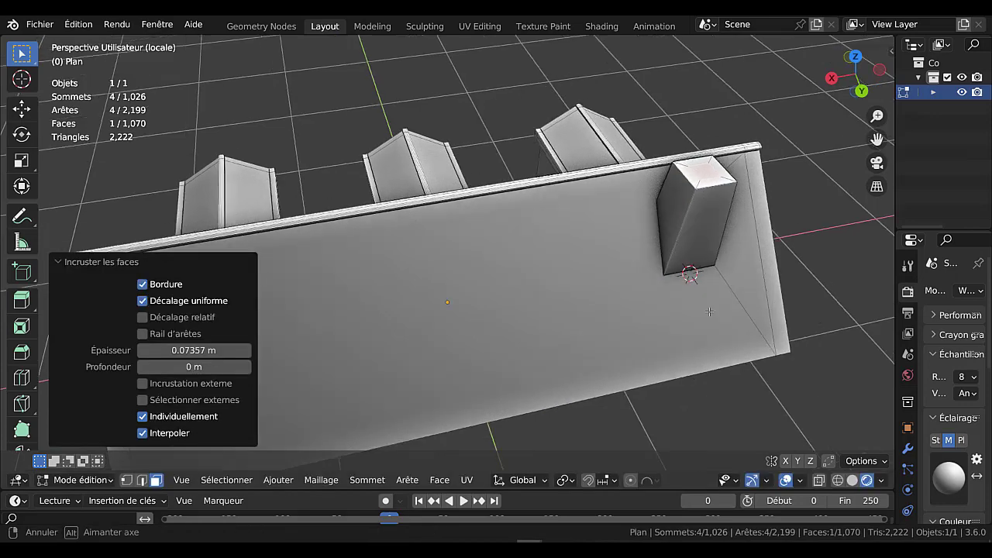
# Step: In solid shading, scale the chimney's inner top face by 1.258 and extrude it about 0.065 m down into the chimney
pyautogui.moveTo(747, 265); pyautogui.dragTo(869, 446, button='middle')
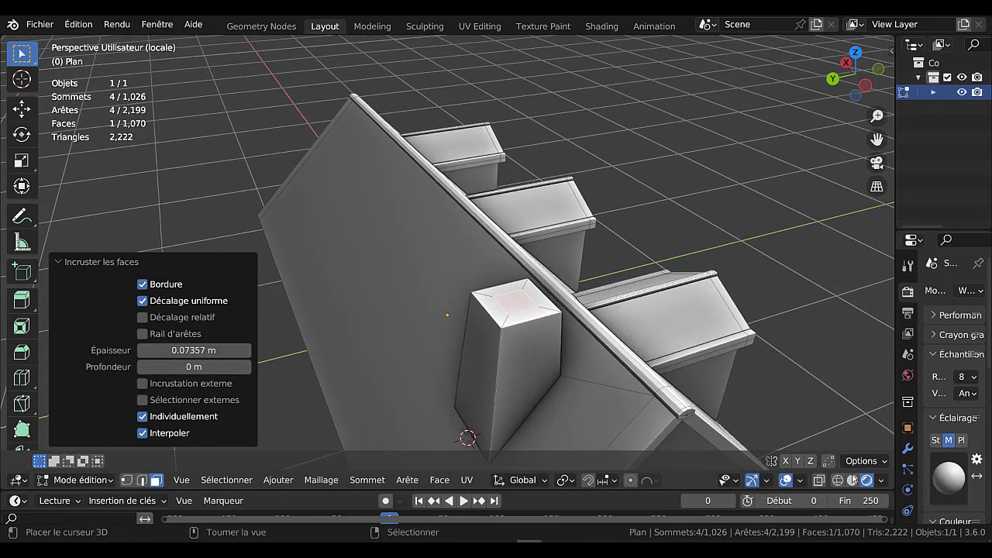
pyautogui.click(852, 480)
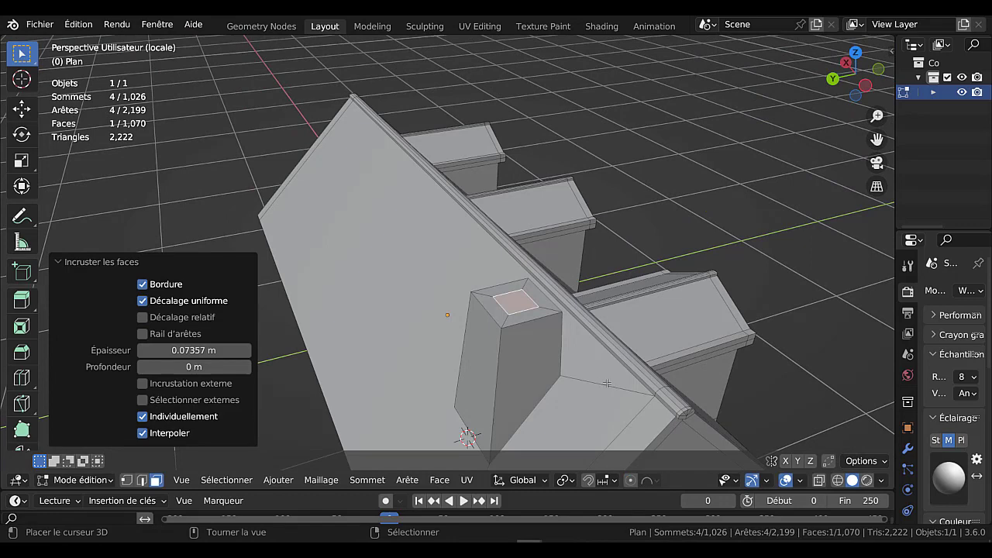
pyautogui.press('s')
pyautogui.click(637, 397)
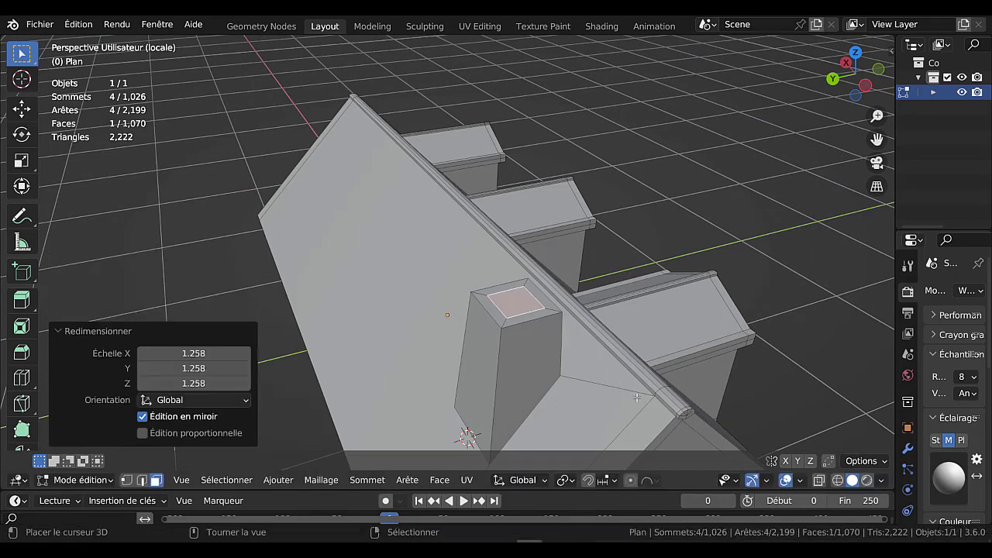
pyautogui.press('e')
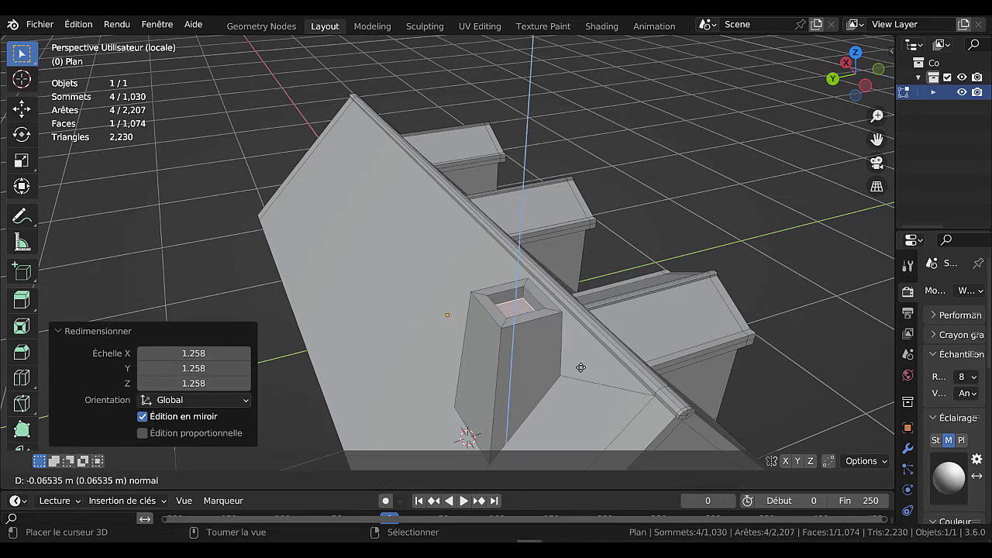
pyautogui.click(582, 371)
pyautogui.press('Tab')
# Step: Merge all vertices of the roof mesh by distance, with a merge distance of 0.0001 m
pyautogui.scroll(-4, 583, 372)
pyautogui.moveTo(587, 360); pyautogui.dragTo(313, 392, button='middle')
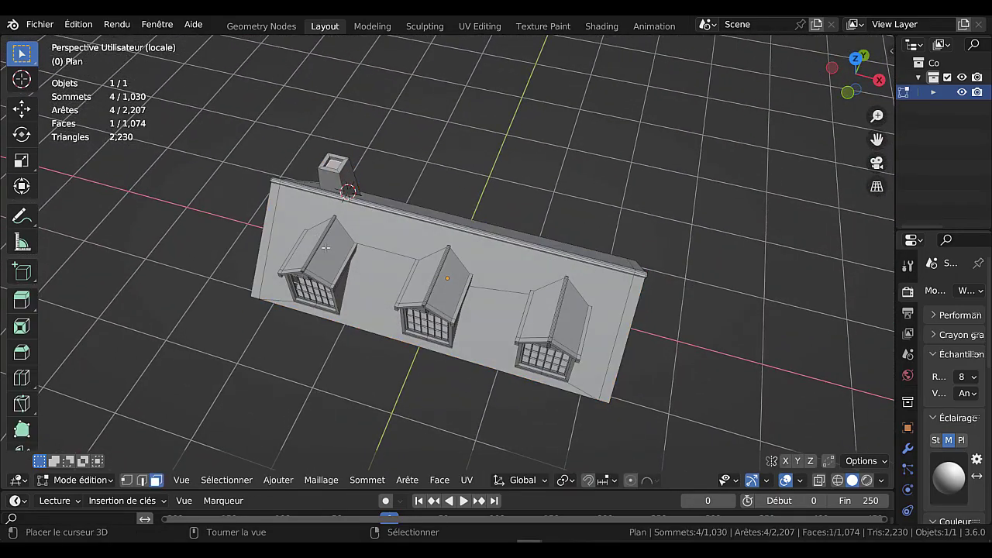
pyautogui.moveTo(327, 248); pyautogui.dragTo(551, 290, button='middle')
pyautogui.scroll(1, 641, 312)
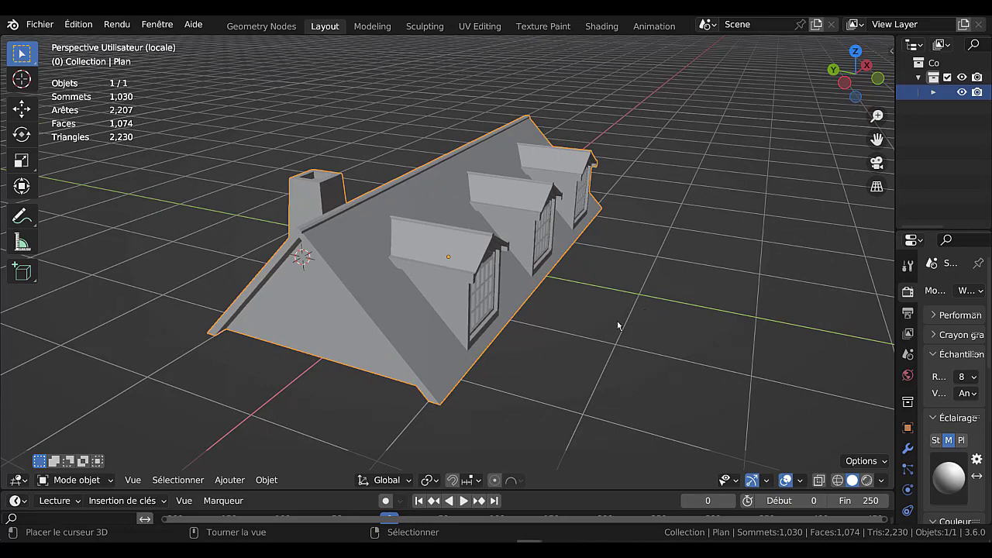
pyautogui.moveTo(618, 326)
pyautogui.mouseDown(button='middle')
pyautogui.moveTo(576, 310)
pyautogui.moveTo(651, 328)
pyautogui.moveTo(626, 328)
pyautogui.mouseUp(button='middle')
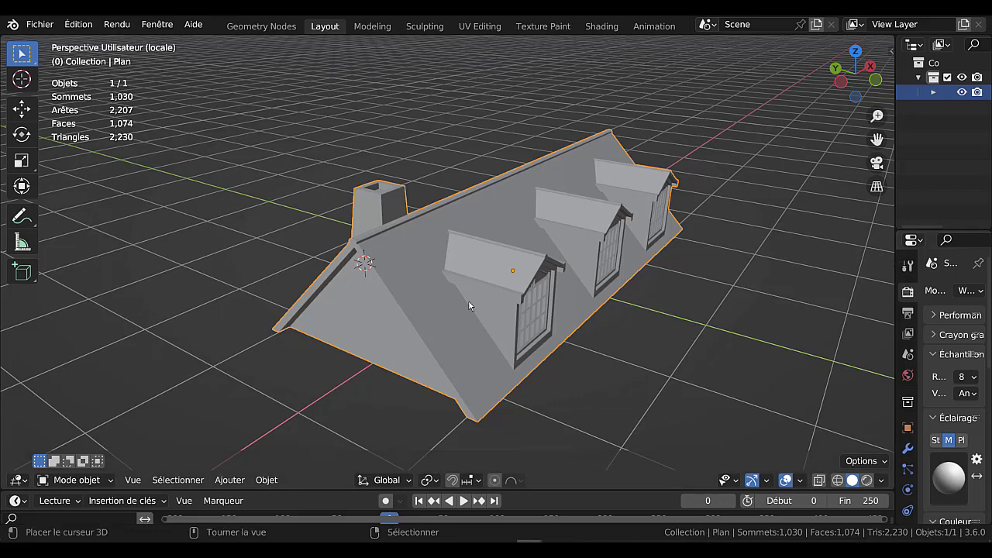
pyautogui.press('Tab')
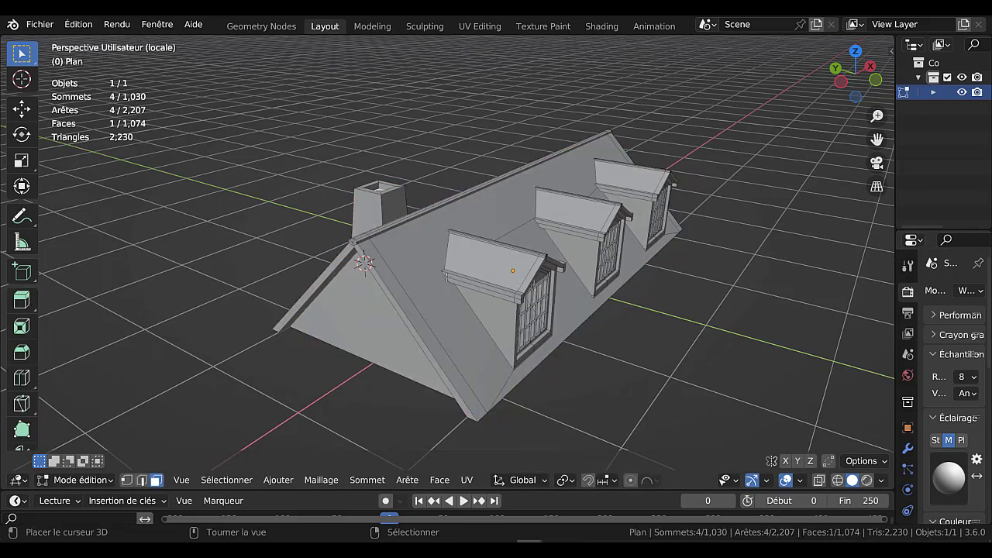
pyautogui.press('a')
pyautogui.press('m')
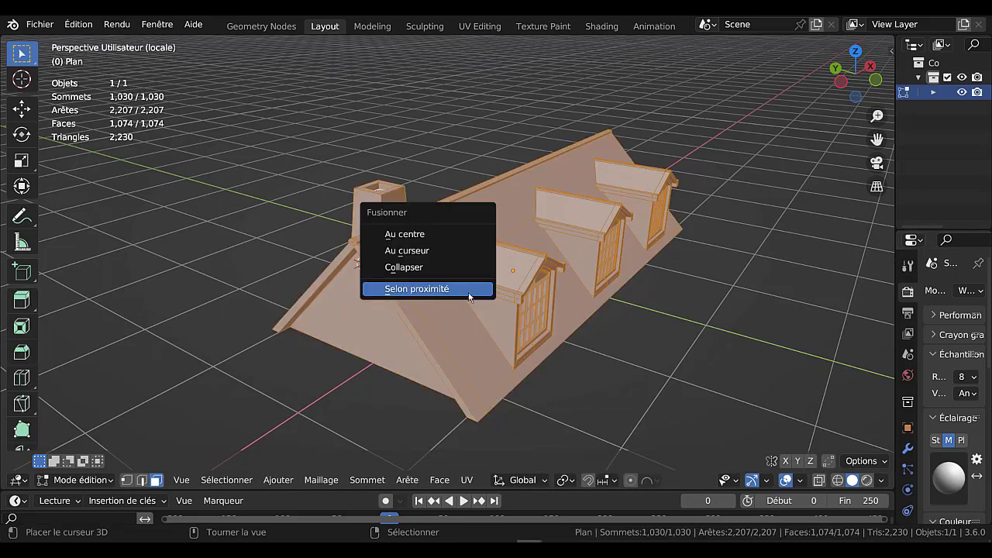
pyautogui.click(448, 293)
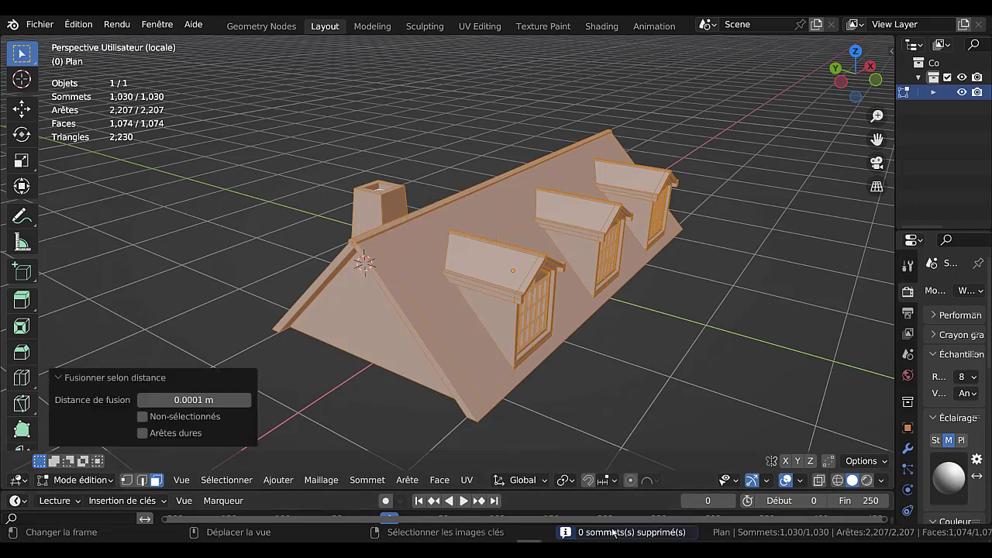
pyautogui.press('Tab')
pyautogui.press('Tab')
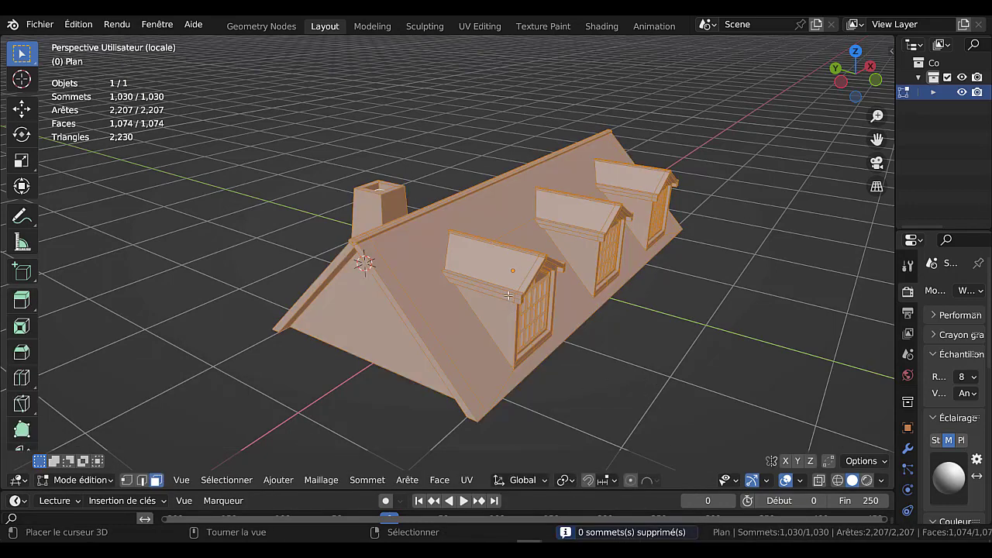
# Step: Check the face orientation of the roof, dormers and chimney with the overlay, and switch the overlay off again
pyautogui.press('q')
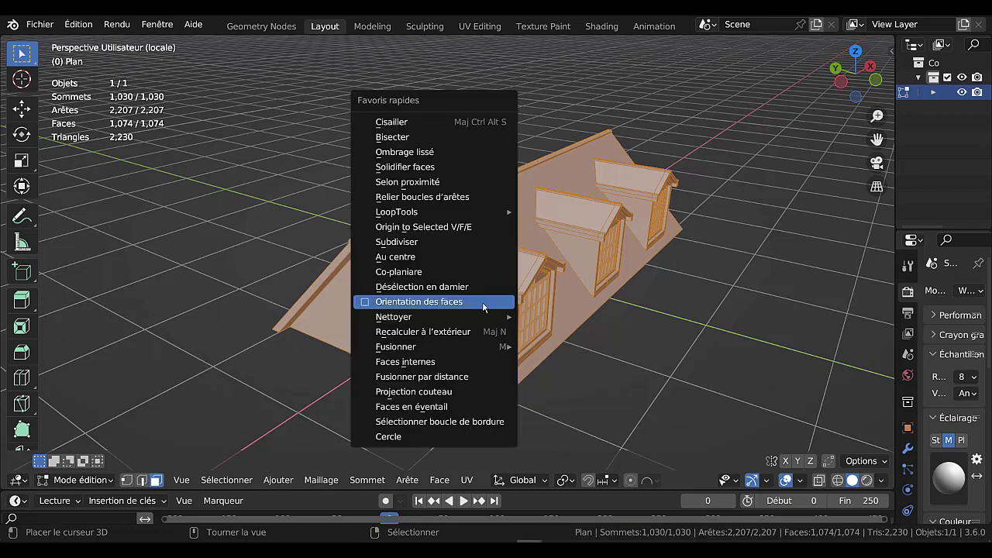
pyautogui.click(365, 301)
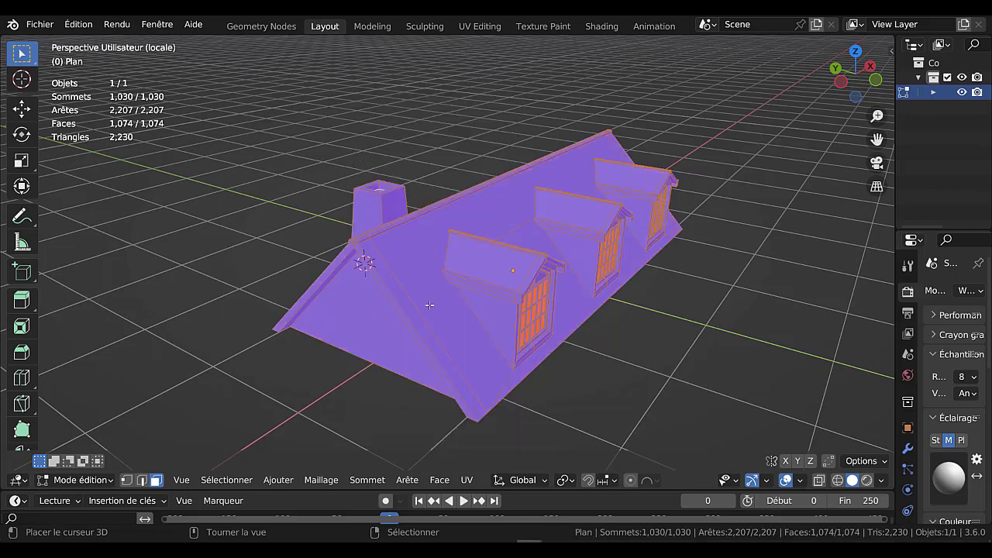
pyautogui.moveTo(617, 348); pyautogui.dragTo(594, 352, button='middle')
pyautogui.press('Tab')
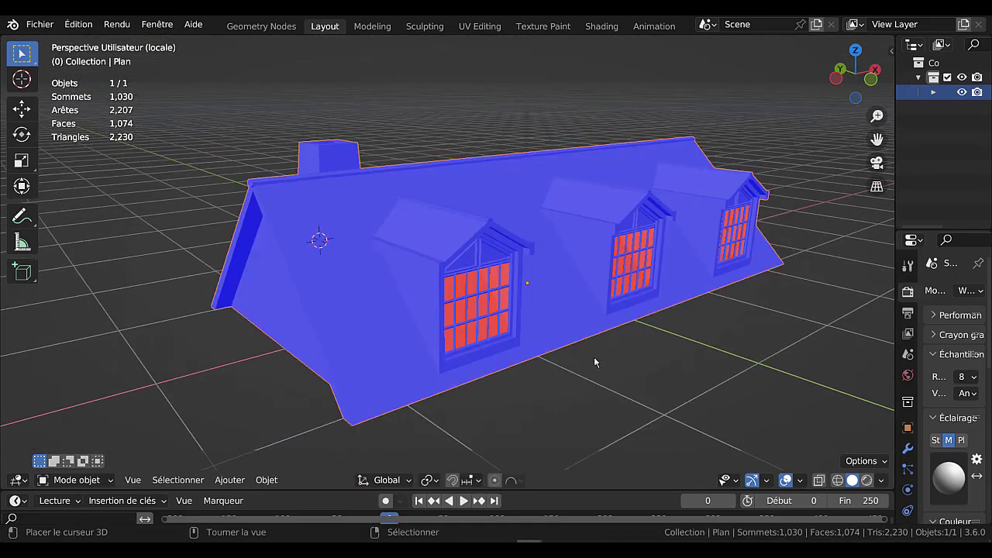
pyautogui.click(598, 362)
pyautogui.press('q')
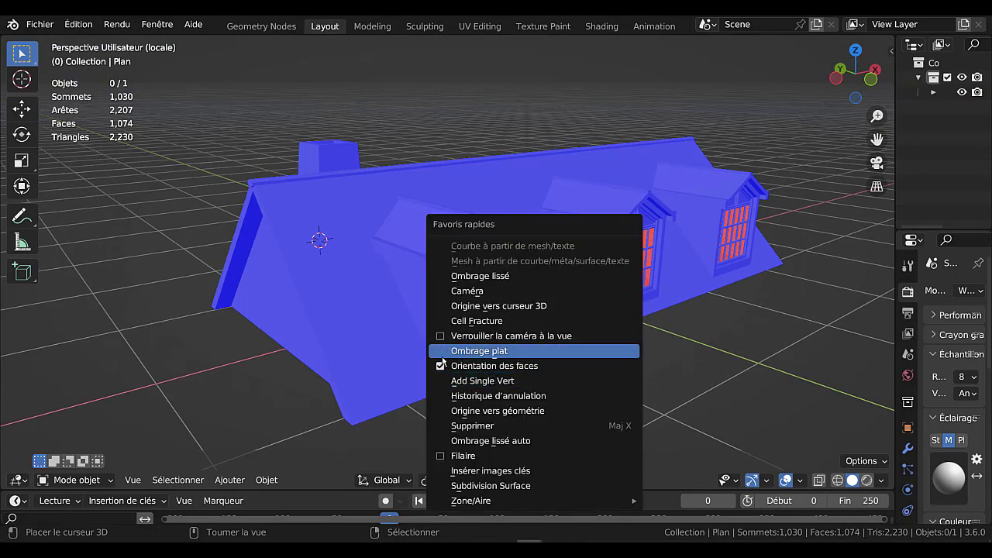
pyautogui.click(445, 365)
# Step: Widen the 3D viewport to give the roof model more room
pyautogui.moveTo(446, 365); pyautogui.dragTo(632, 369, button='middle')
pyautogui.scroll(-2, 636, 370)
pyautogui.scroll(5, 636, 370)
pyautogui.scroll(-3, 636, 370)
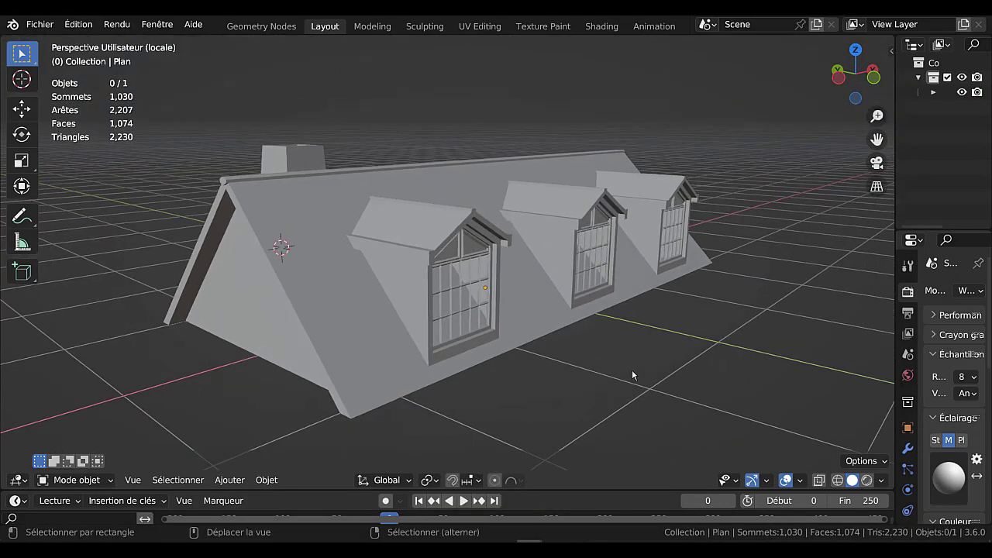
pyautogui.moveTo(896, 203); pyautogui.dragTo(969, 203)
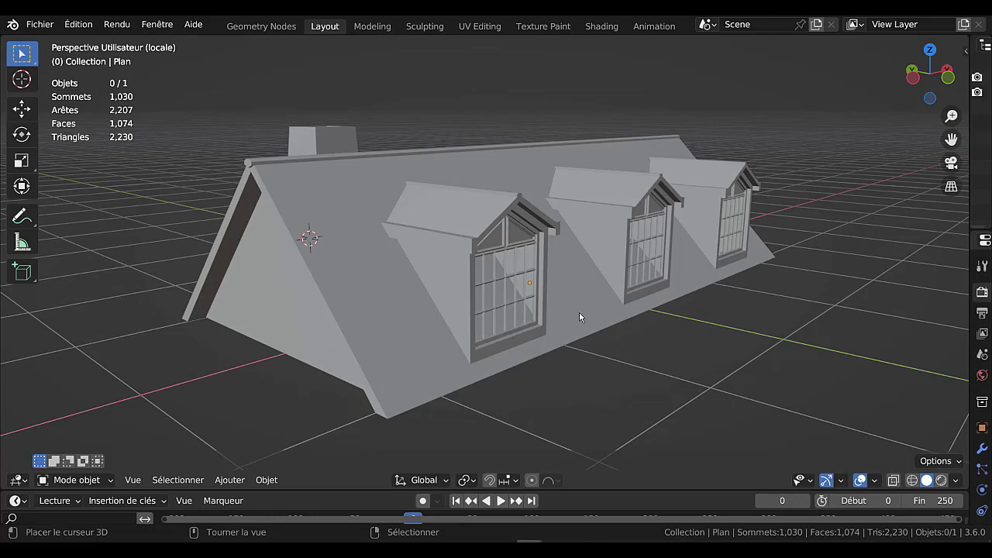
# Step: Examine the finished roof, its three dormers and their windows, both close up and from a distance
pyautogui.moveTo(581, 313)
pyautogui.mouseDown(button='middle')
pyautogui.moveTo(585, 339)
pyautogui.moveTo(583, 324)
pyautogui.mouseUp(button='middle')
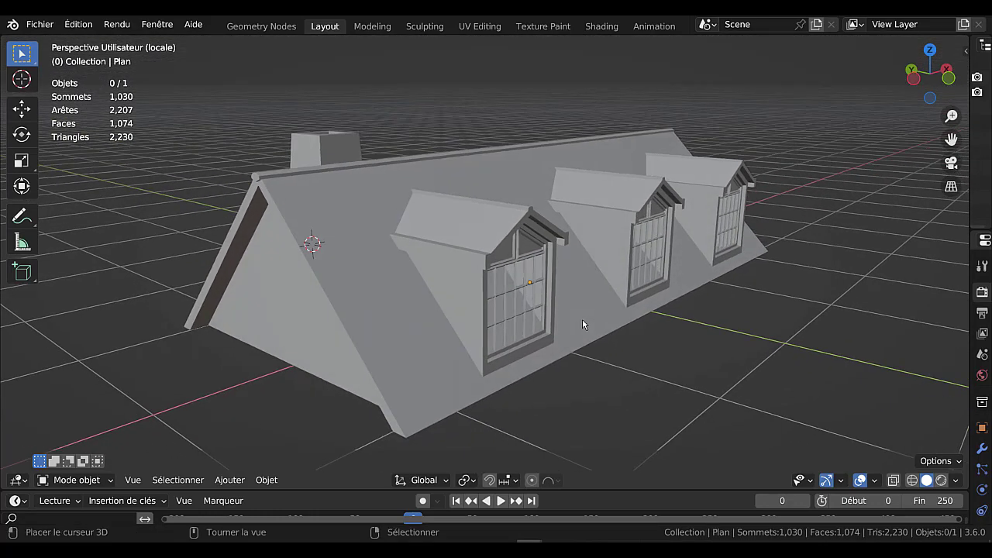
pyautogui.moveTo(746, 332)
pyautogui.mouseDown(button='middle')
pyautogui.moveTo(520, 320)
pyautogui.moveTo(518, 356)
pyautogui.moveTo(739, 337)
pyautogui.moveTo(733, 329)
pyautogui.mouseUp(button='middle')
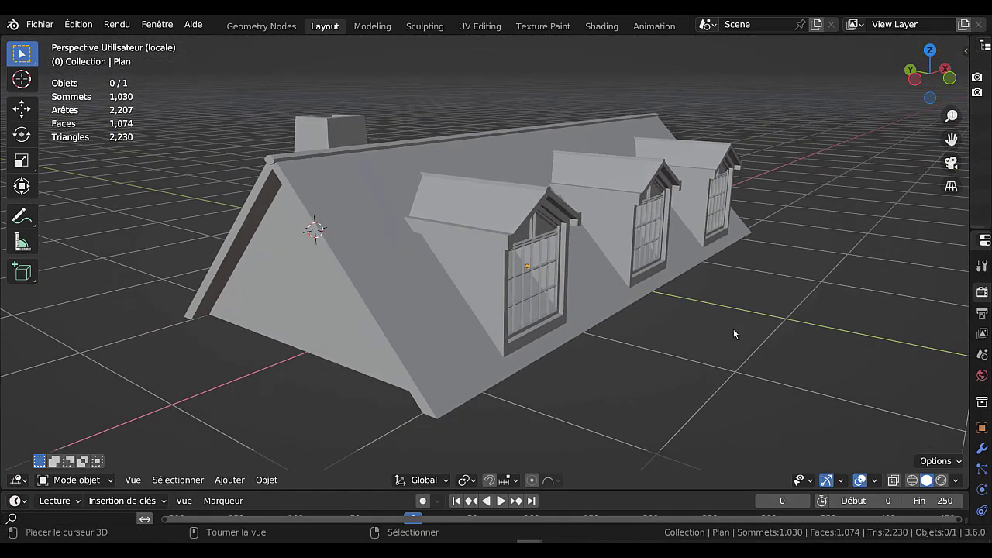
pyautogui.scroll(2, 732, 330)
pyautogui.scroll(4, 731, 330)
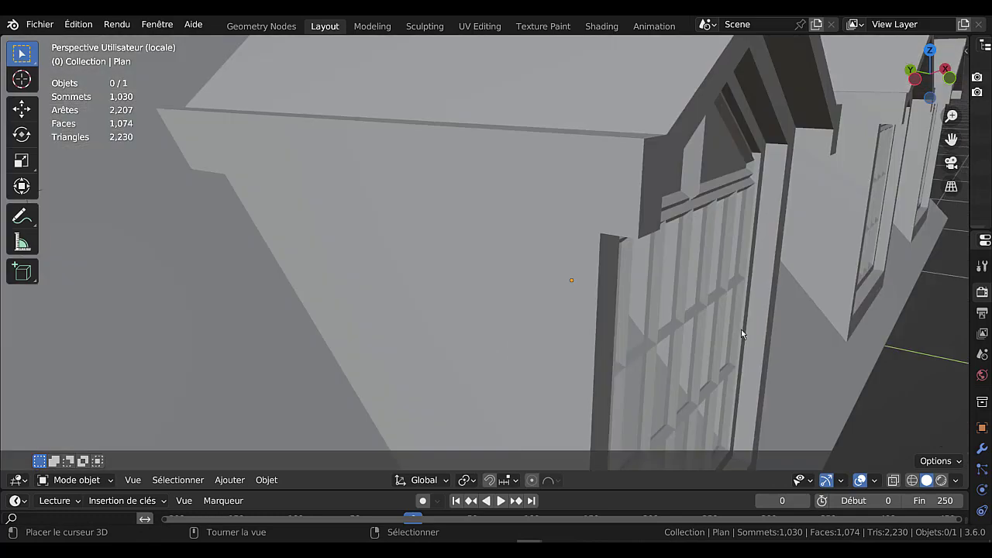
pyautogui.scroll(-5, 736, 329)
pyautogui.moveTo(731, 344); pyautogui.dragTo(721, 324, button='middle')
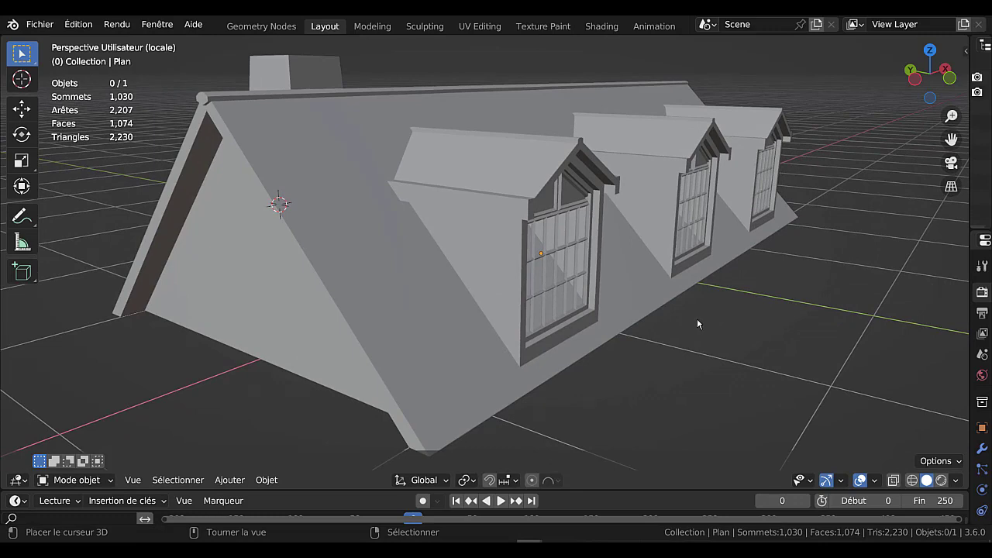
pyautogui.scroll(-1, 698, 324)
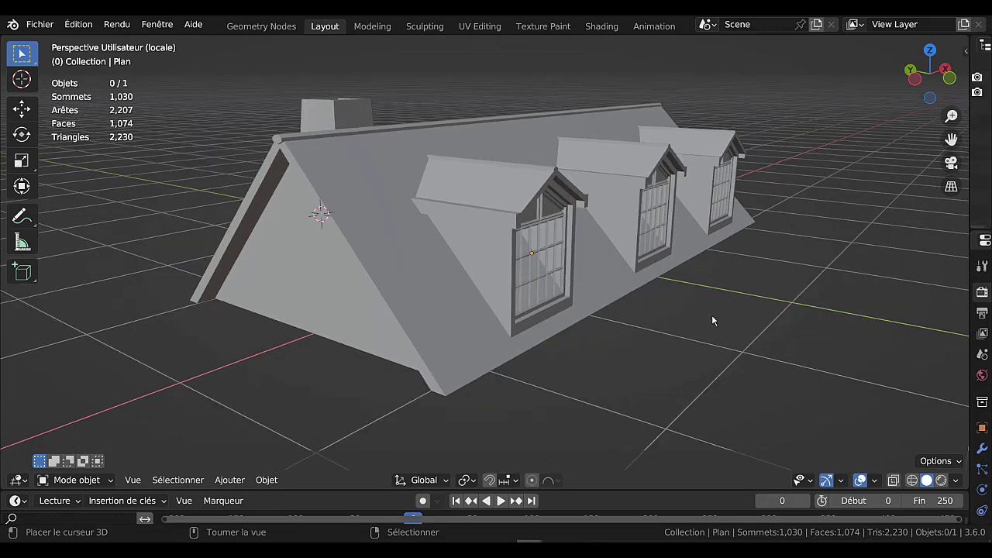
pyautogui.keyDown('shift'); pyautogui.moveTo(711, 316); pyautogui.dragTo(697, 313, button='middle'); pyautogui.keyUp('shift')
pyautogui.scroll(1, 692, 321)
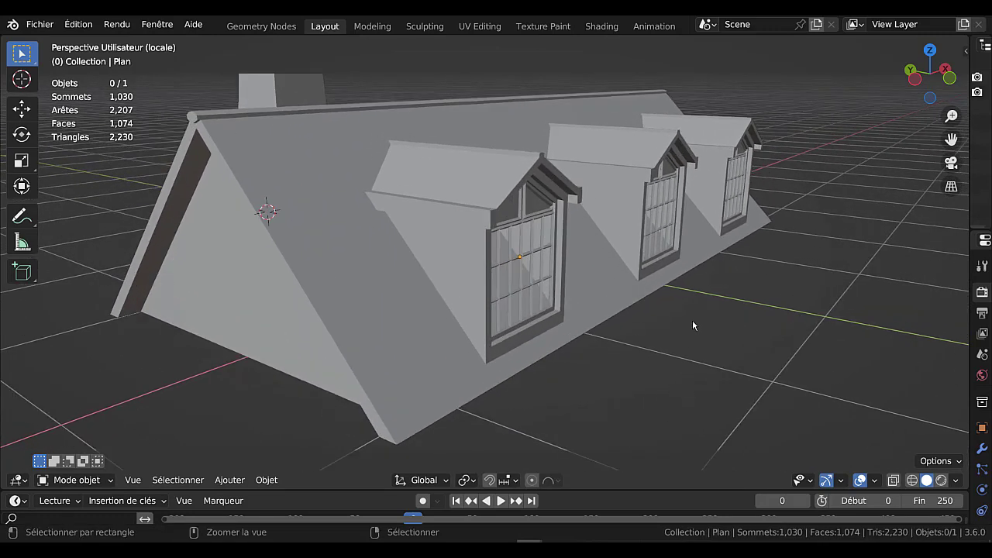